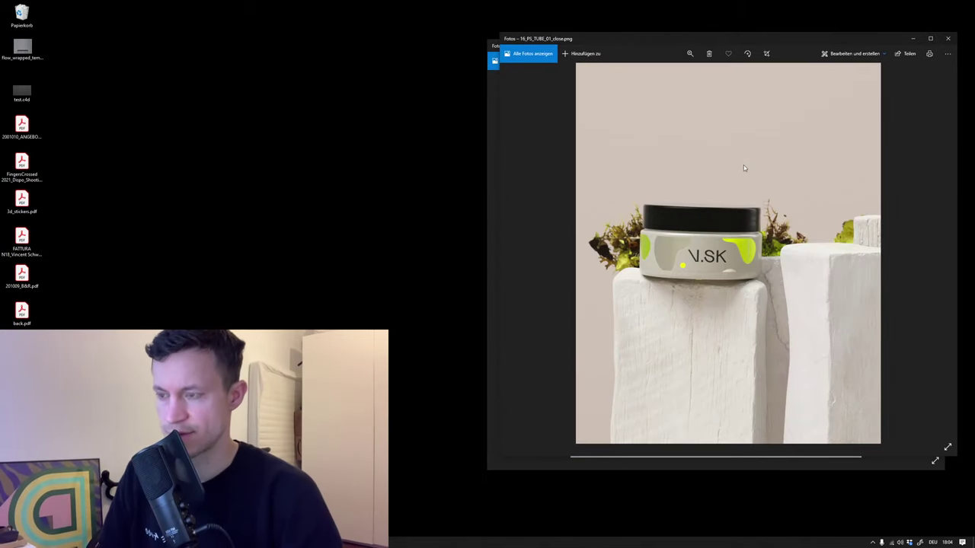
- Compare the product renders, and move their viewer window down to uncover the tube photo
key(Left)
key(Right)
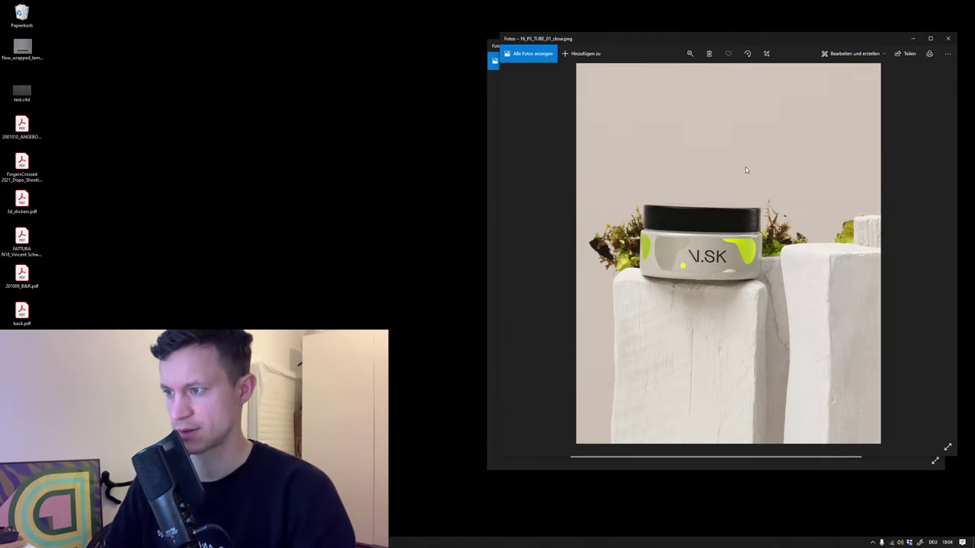
key(Left)
key(Right)
drag(872, 39, 884, 170)
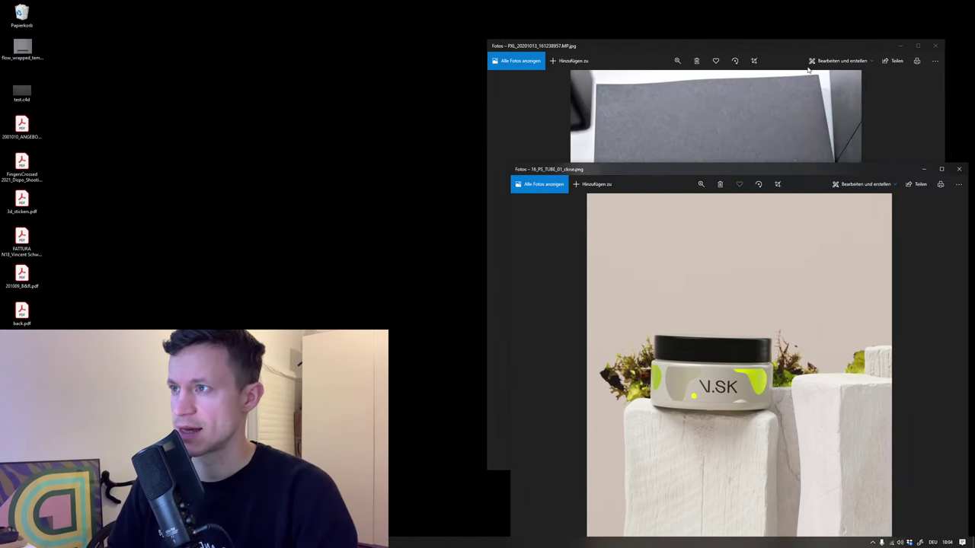
- Bring the tube reference photo forward and zoom in to examine the tube's shape and creases
click(792, 48)
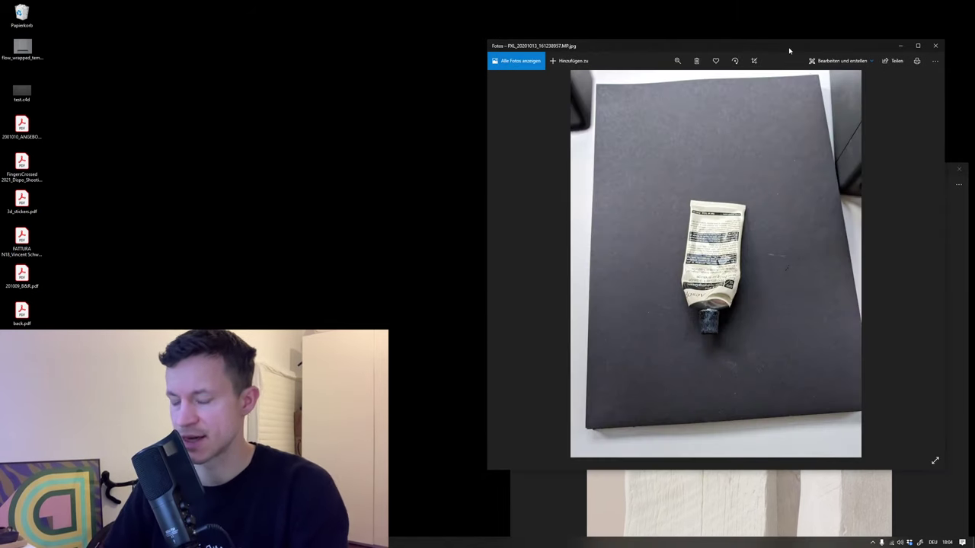
click(677, 60)
click(646, 81)
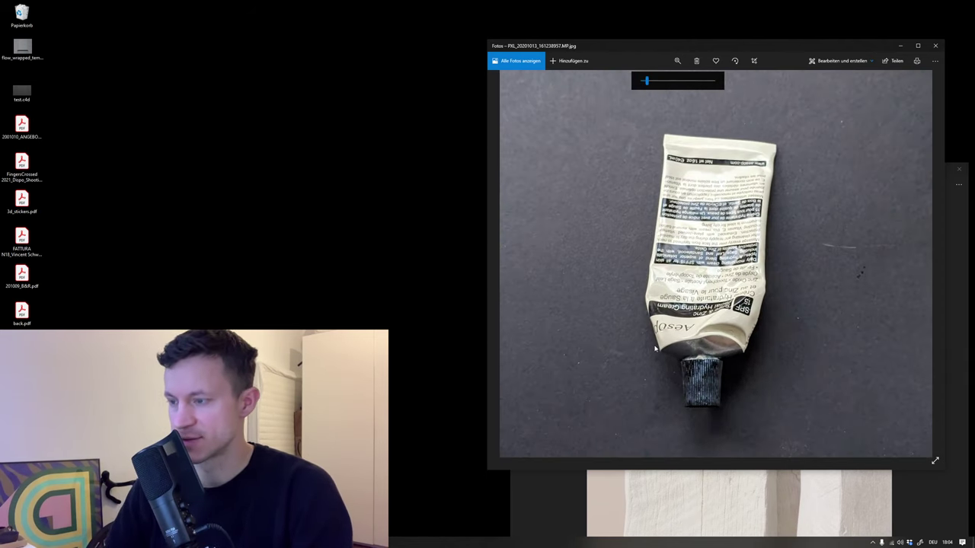
- Return to the product render window and browse forward through the following images
click(957, 231)
key(Right)
key(Right)
key(Right)
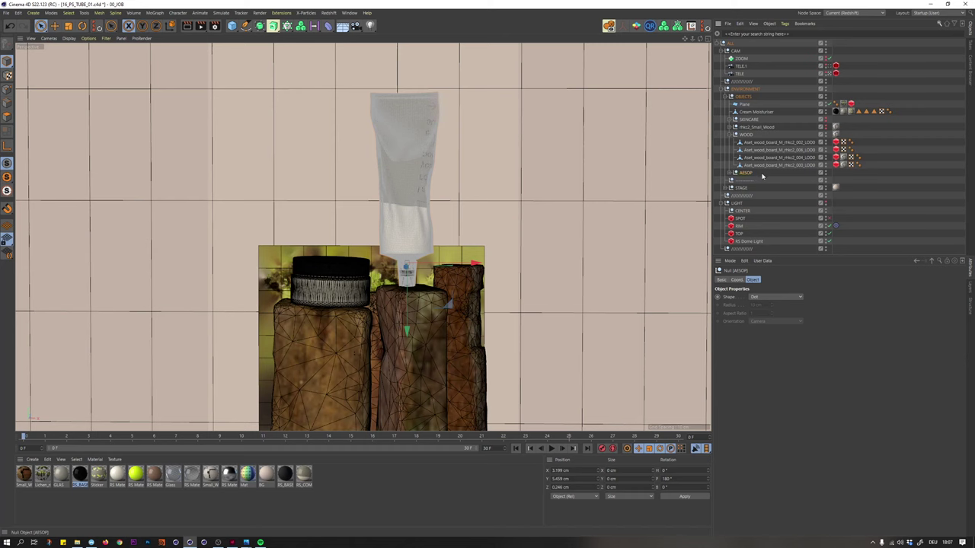
- In Cinema 4D, copy the AESOP null containing the tube from the finished scene into a new project
click(567, 157)
click(411, 127)
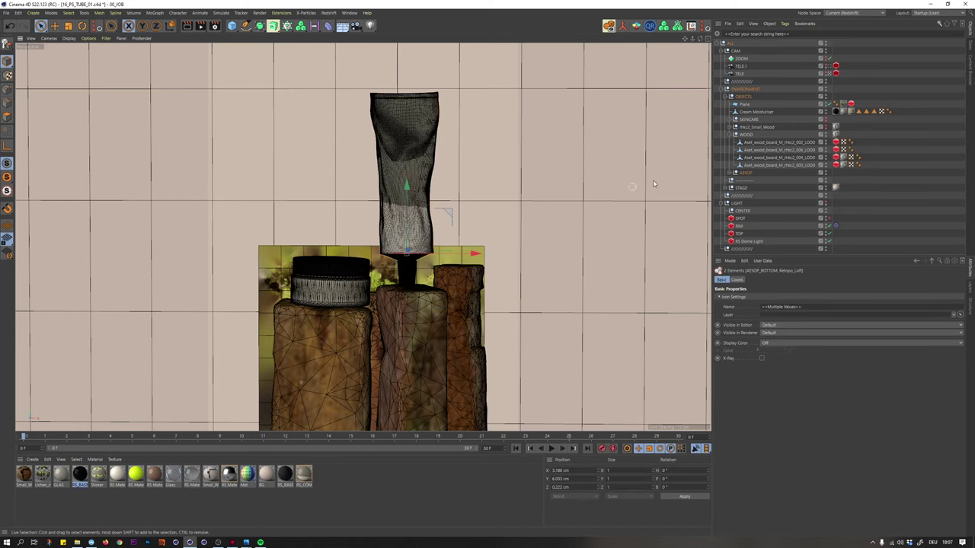
click(745, 172)
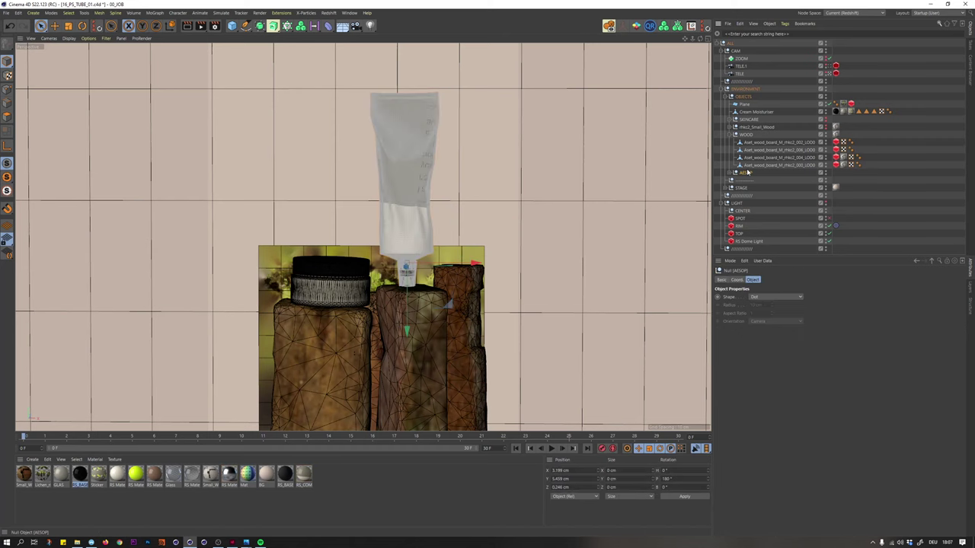
key(ctrl+n)
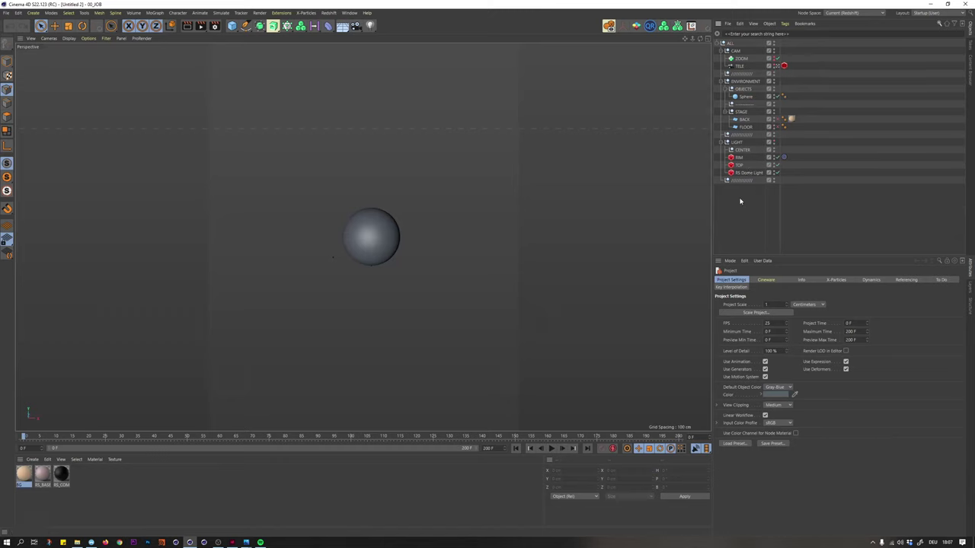
key(ctrl+v)
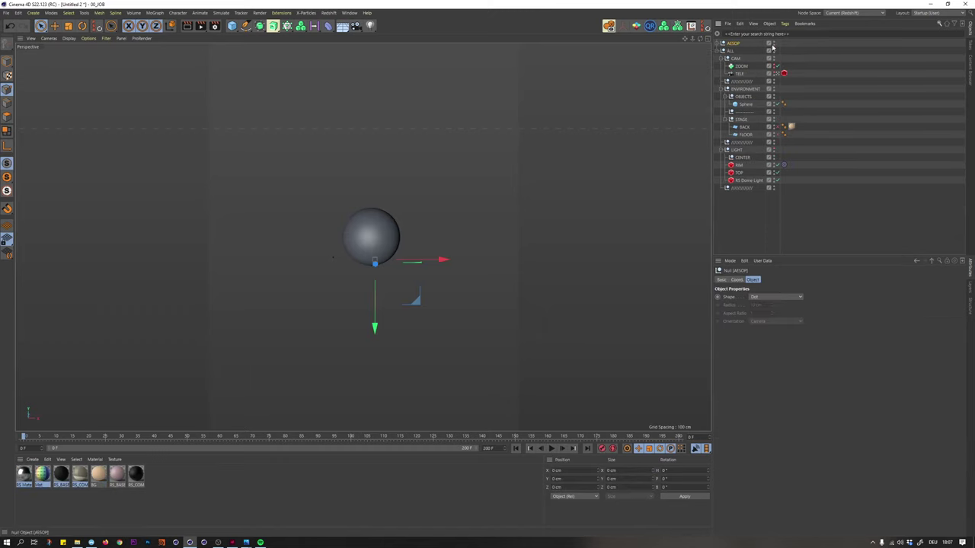
- Place AESOP inside the OBJECTS null and delete the default Sphere, BACK and FLOOR objects
click(747, 104)
drag(745, 101, 745, 127)
key(Delete)
key(Delete)
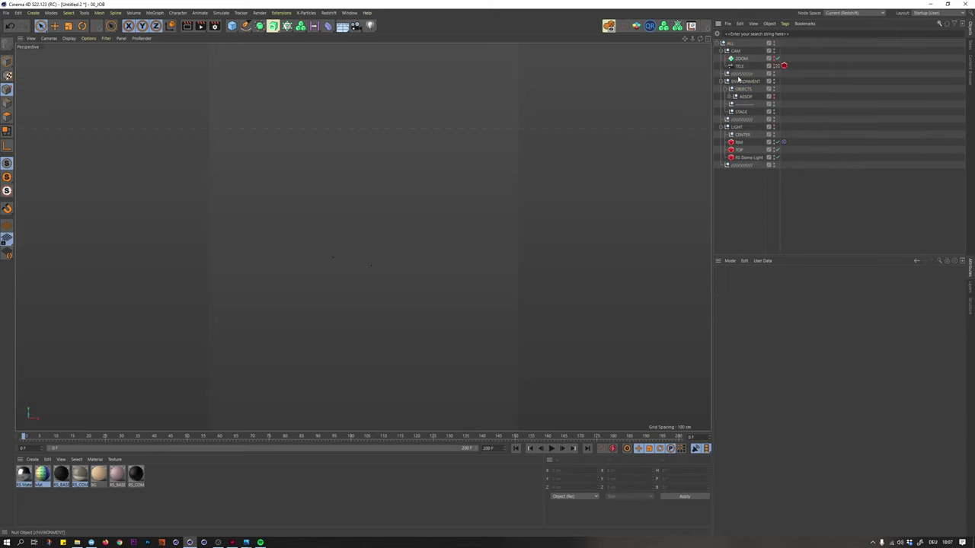
- Delete the ZOOM object and the TELE camera's tag, and collapse the LIGHT group
click(737, 59)
key(Delete)
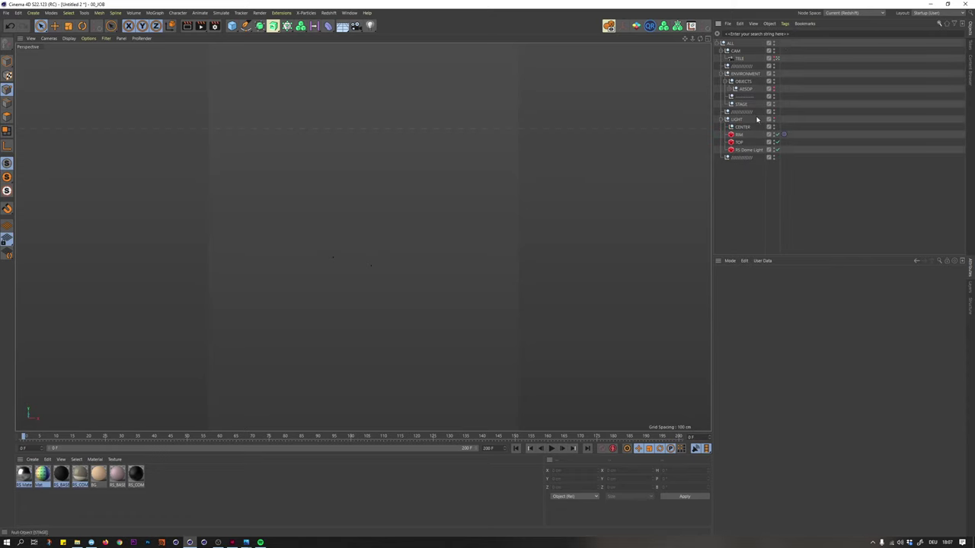
click(725, 121)
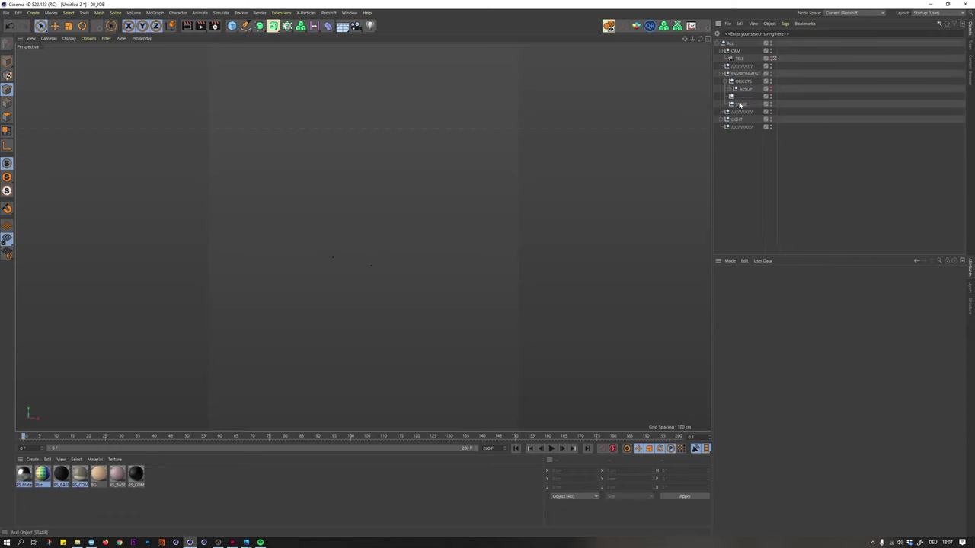
- Show the AESOP tube in the viewport and move it along negative X, away from the origin
click(738, 104)
alt+drag(349, 234, 370, 231)
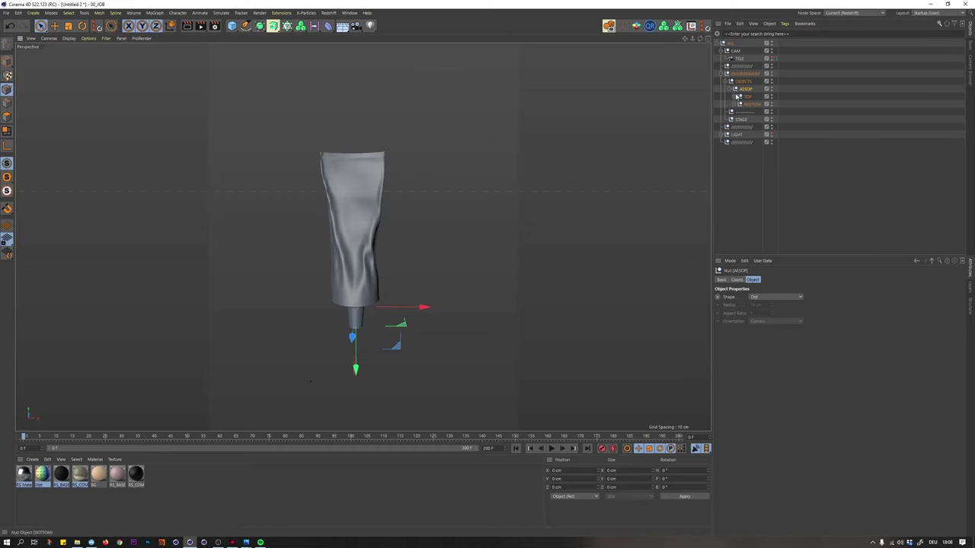
drag(422, 307, 340, 308)
alt+drag(268, 246, 273, 233)
scroll(266, 233, down, 2)
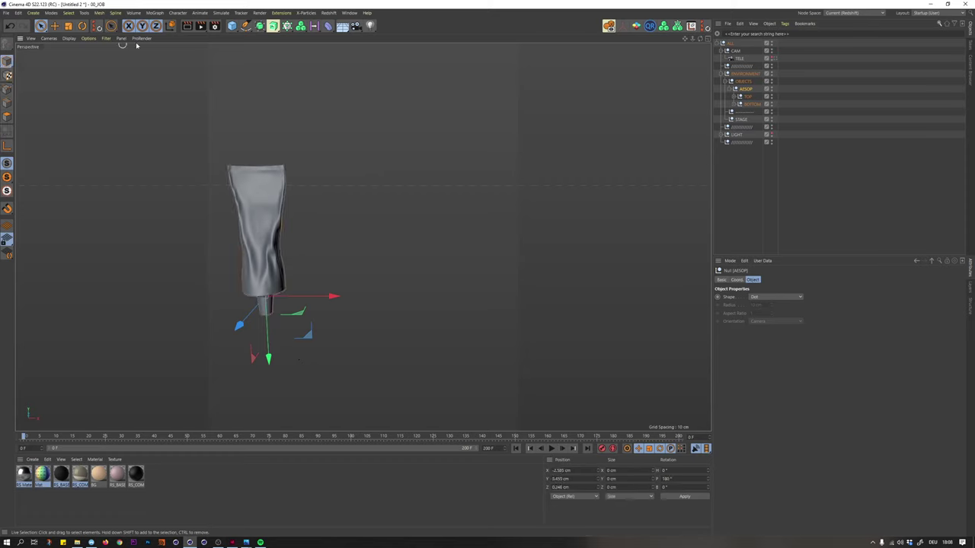
- Add a Circle spline at the origin with a 2 cm radius, lying in the XZ plane
click(246, 26)
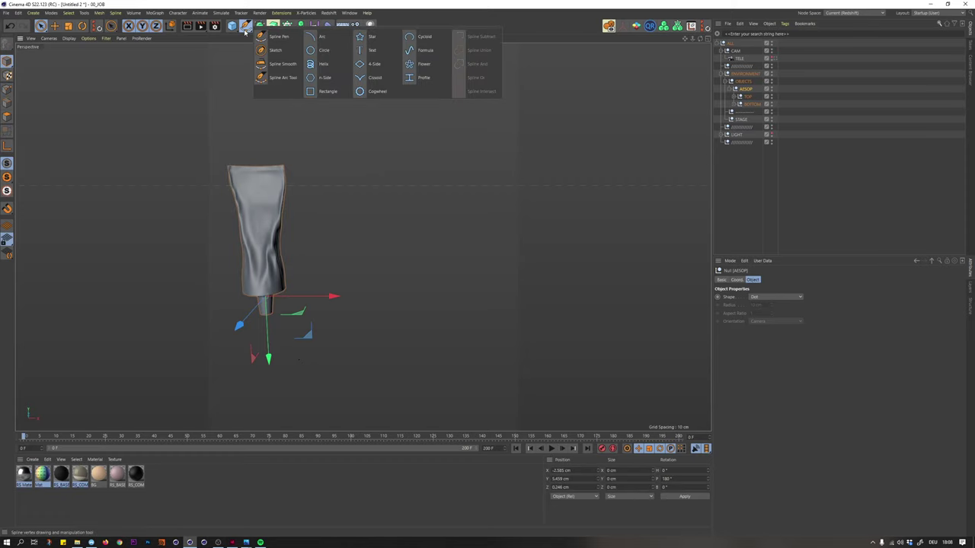
click(323, 51)
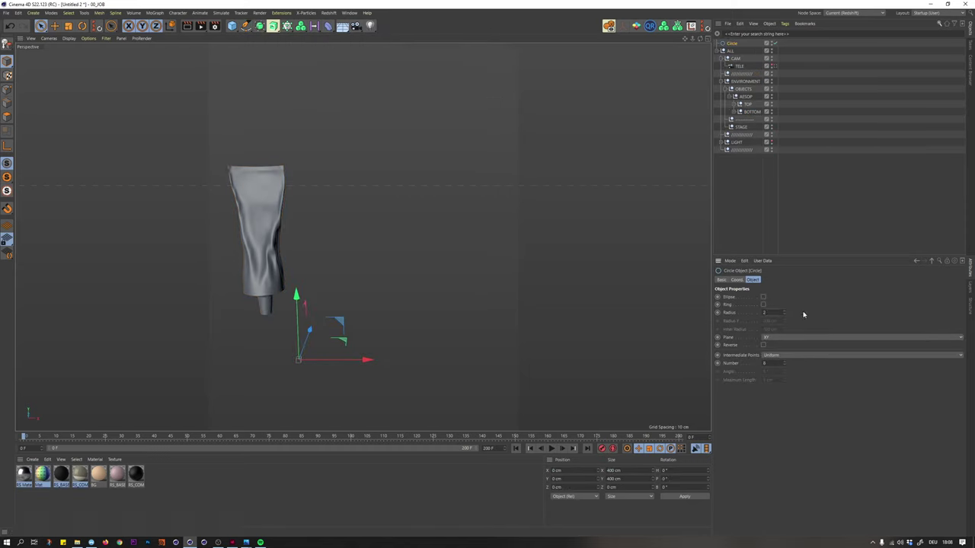
key(Return)
scroll(765, 337, down, 2)
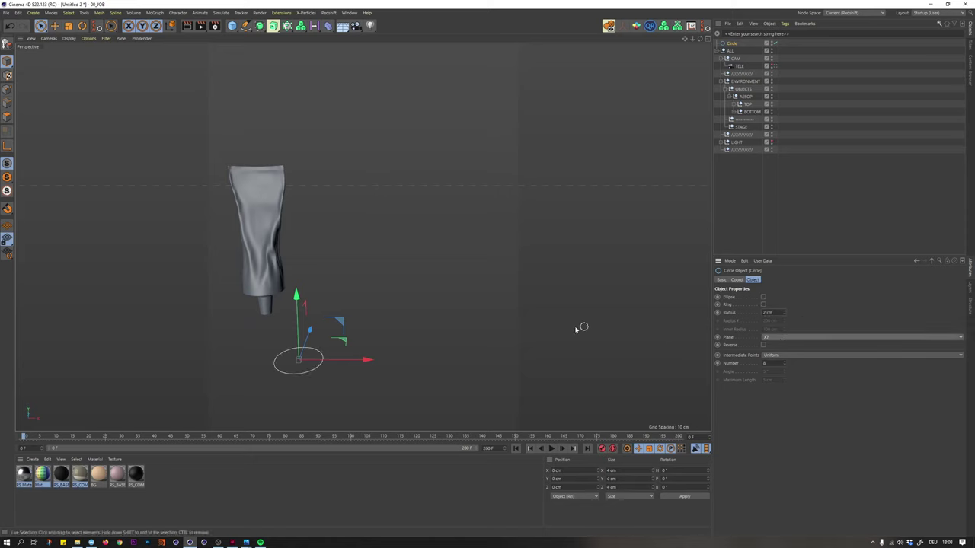
alt+middle_drag(270, 251, 282, 236)
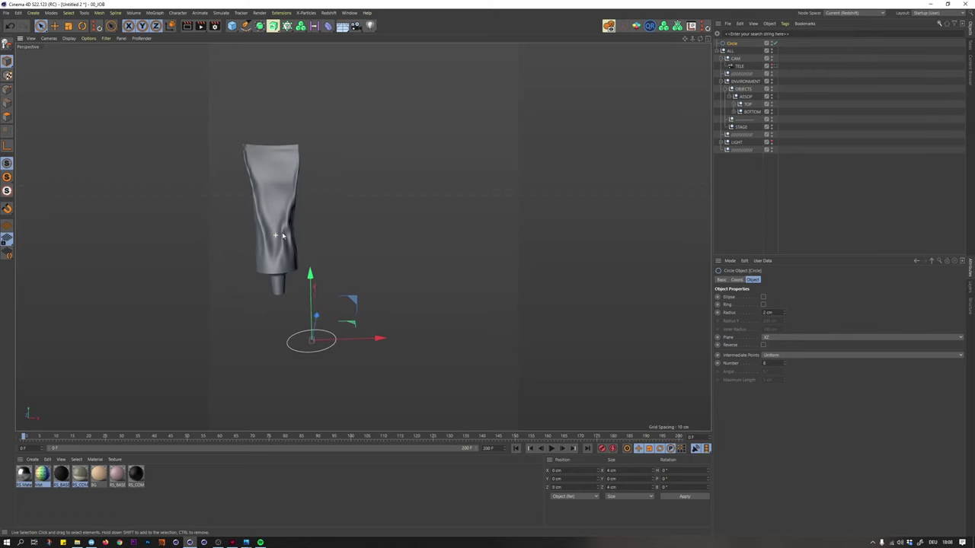
- Move the AESOP tube farther along negative X, clear of the circle spline
click(744, 96)
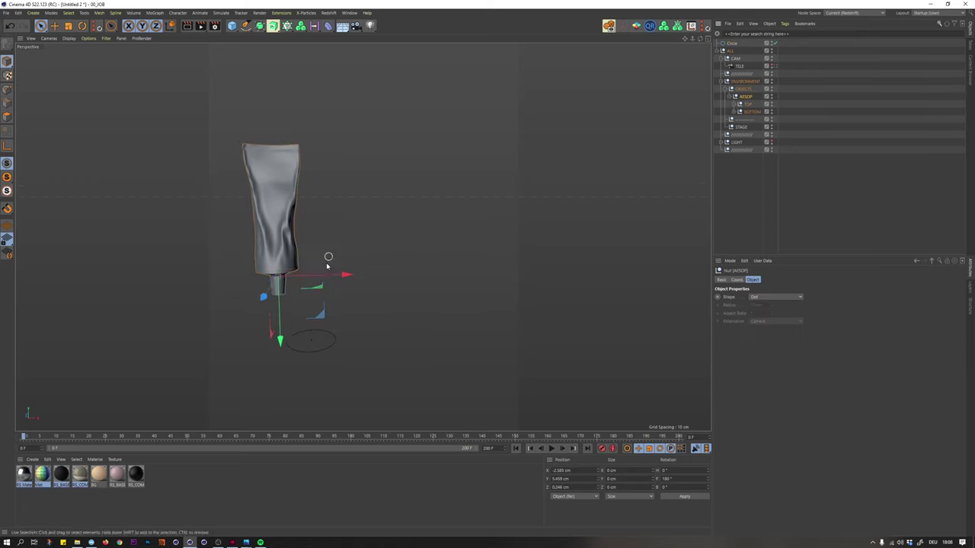
drag(339, 277, 273, 280)
click(302, 248)
- Add a Rectangle spline at the origin with width and height set to 1 cm
alt+middle_drag(206, 268, 298, 291)
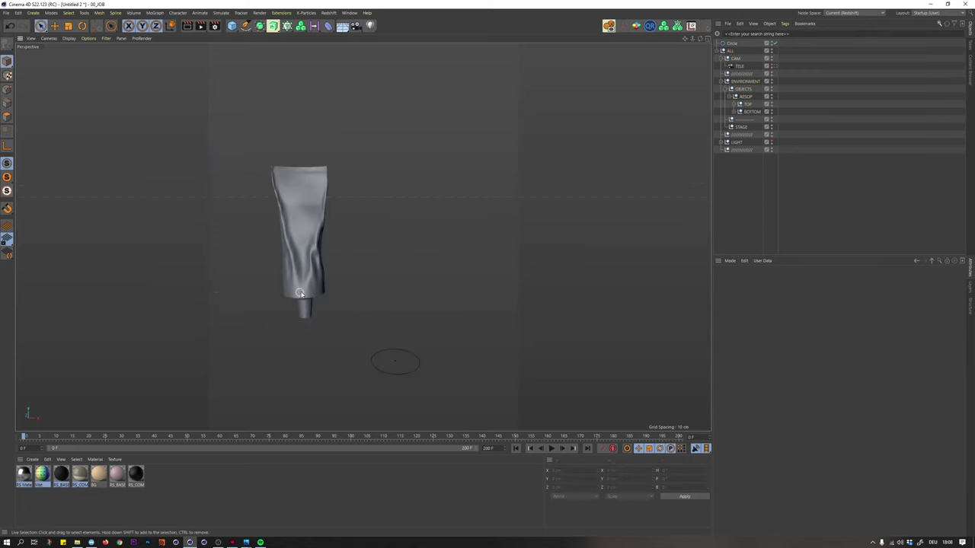
mouse_move(306, 289)
alt+mouse_down()
mouse_move(306, 269)
mouse_move(307, 299)
alt+mouse_up()
scroll(307, 291, down, 1)
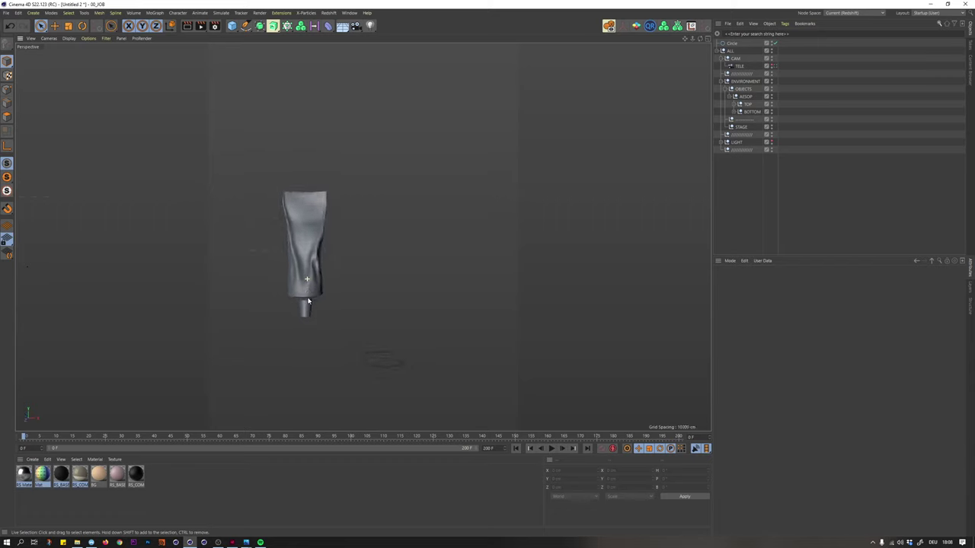
alt+middle_drag(367, 323, 357, 321)
alt+drag(369, 335, 322, 181)
click(259, 26)
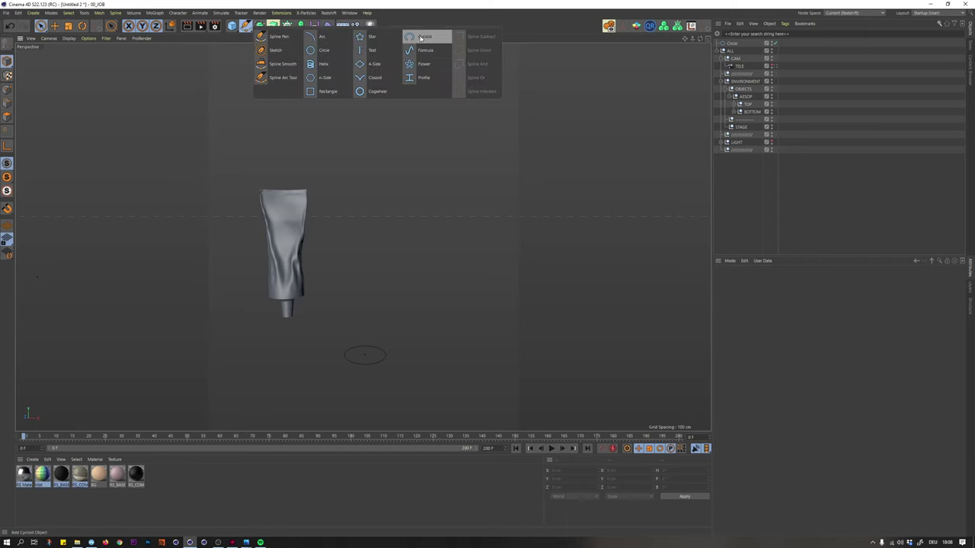
click(324, 92)
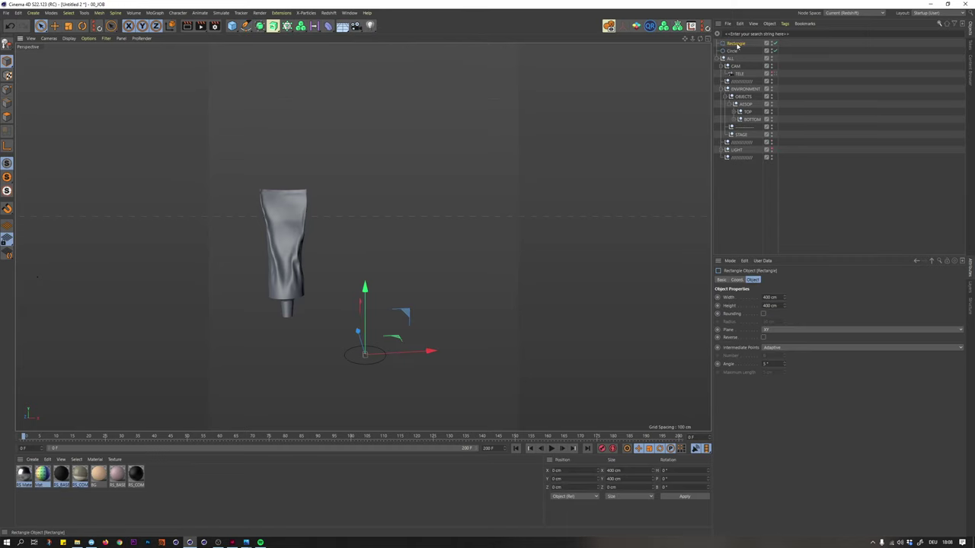
text(1)
key(Return)
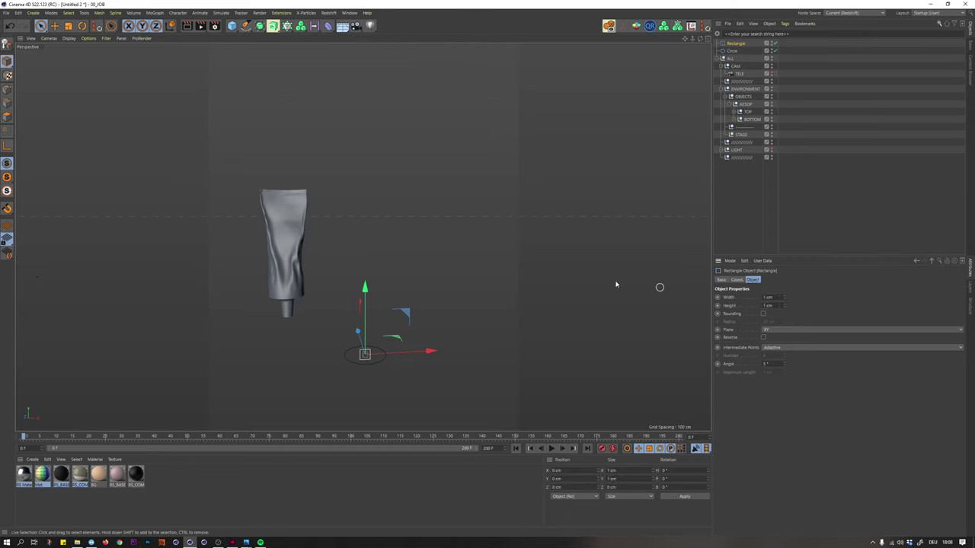
- Raise the rectangle about 7 cm above the circle and set its plane to XZ
drag(366, 297, 374, 227)
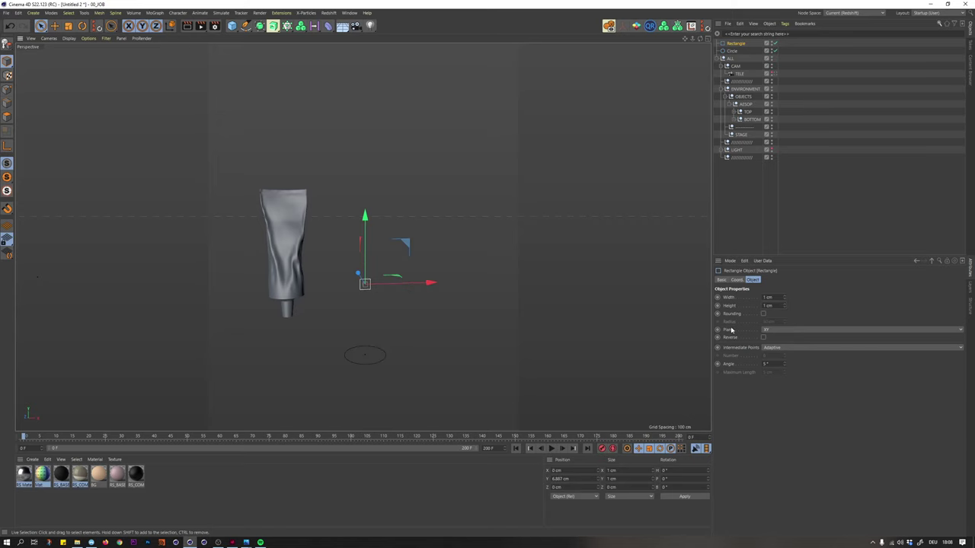
click(780, 329)
click(781, 330)
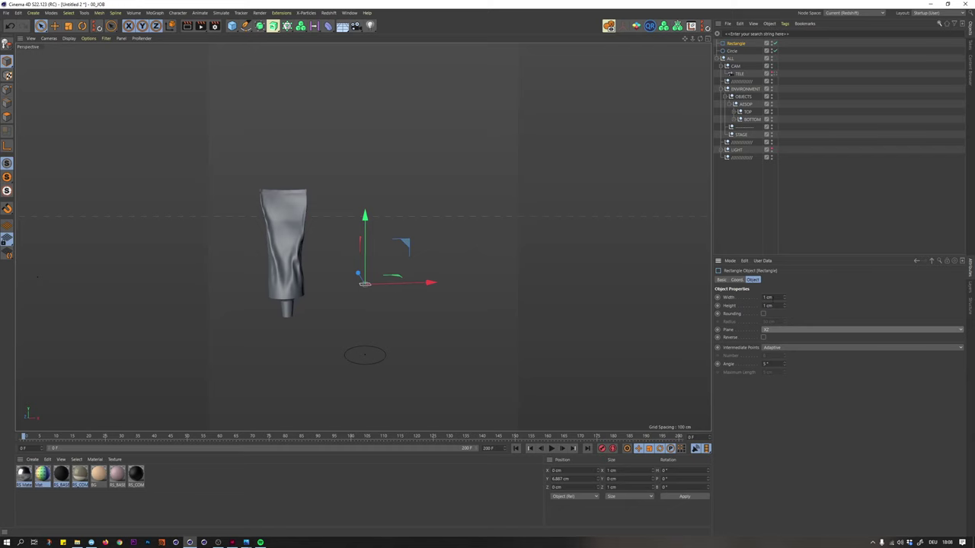
- Set the rectangle's width to 4 cm to match the circle's diameter
click(770, 297)
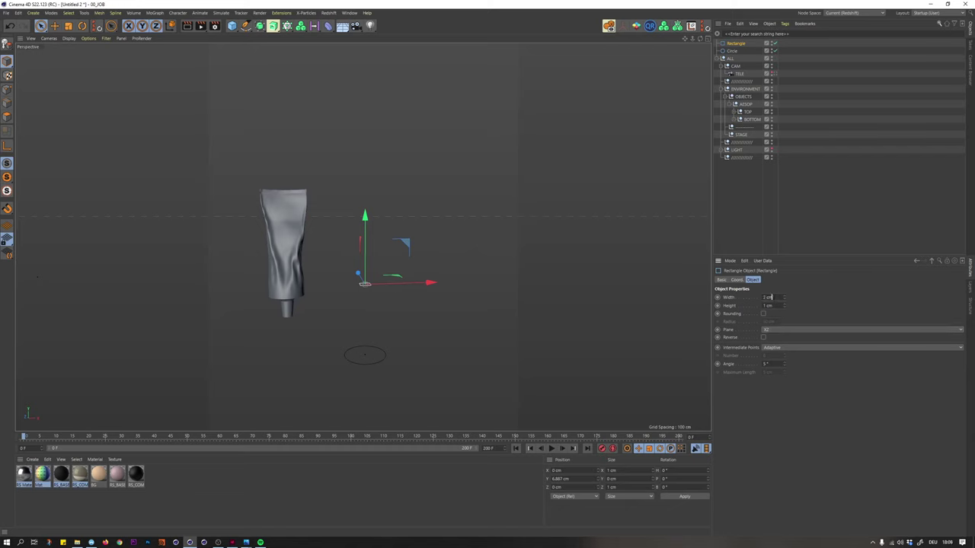
click(732, 50)
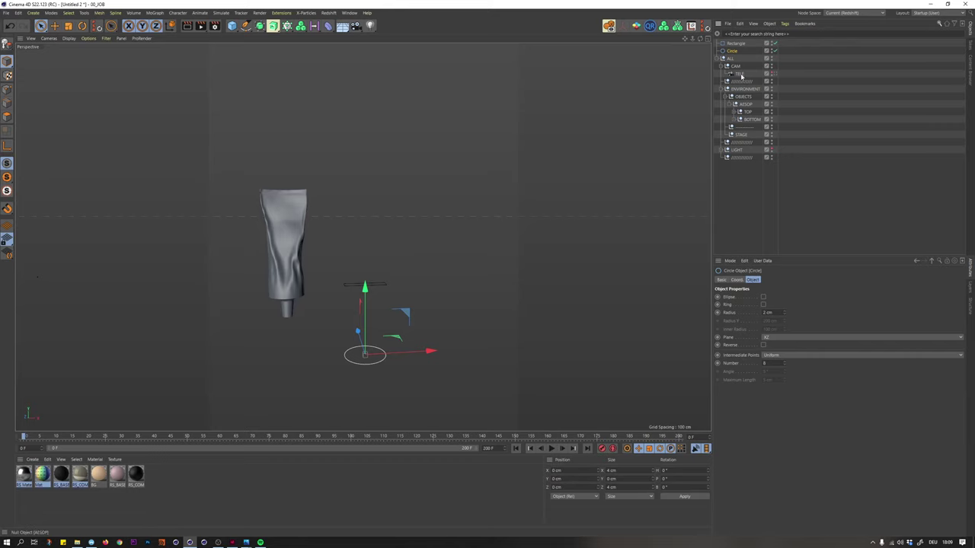
click(734, 44)
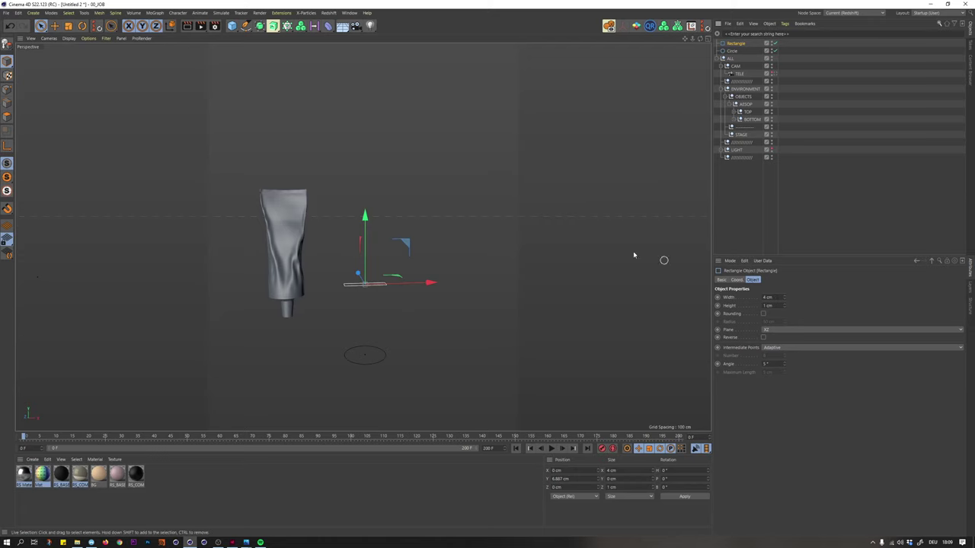
click(800, 128)
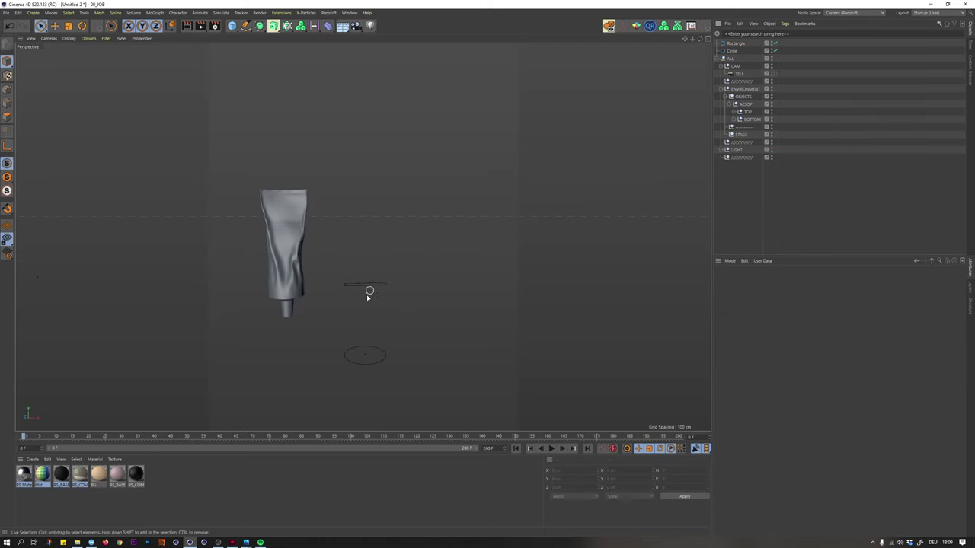
- Raise the rectangle spline farther above the circle along Y, and deselect it
alt+middle_drag(367, 296, 361, 261)
scroll(362, 262, up, 2)
alt+drag(362, 261, 359, 250)
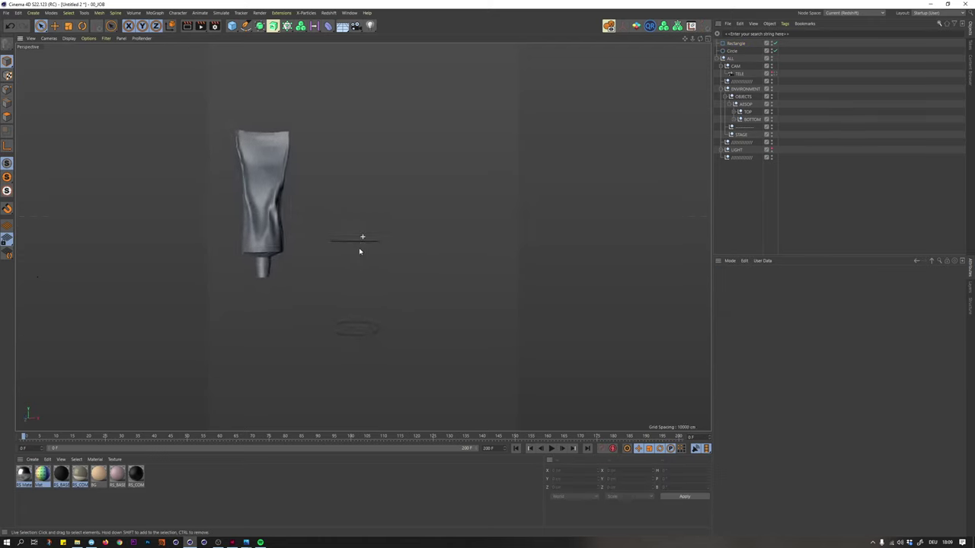
click(335, 241)
drag(355, 215, 365, 176)
click(375, 133)
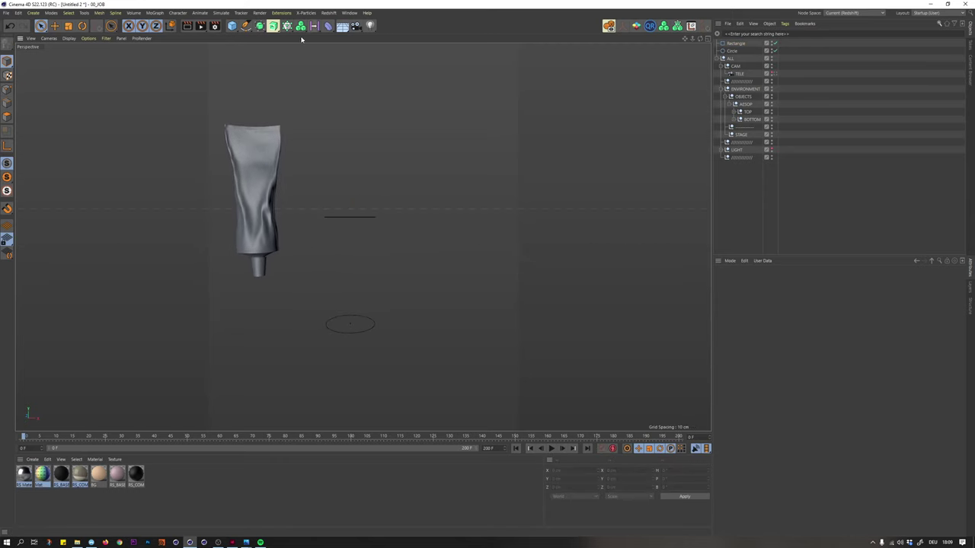
- Add a Loft generator to the scene for the rectangle and circle splines
click(261, 27)
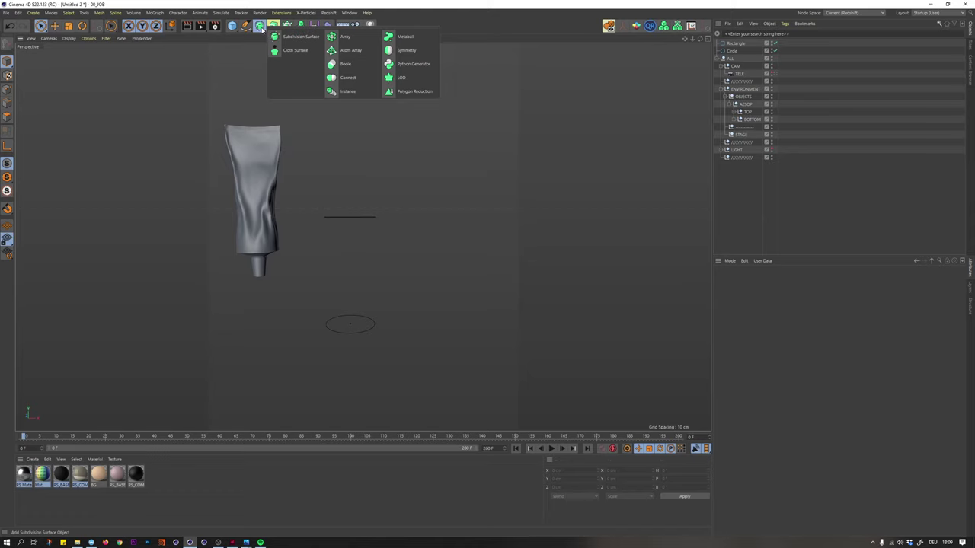
click(273, 26)
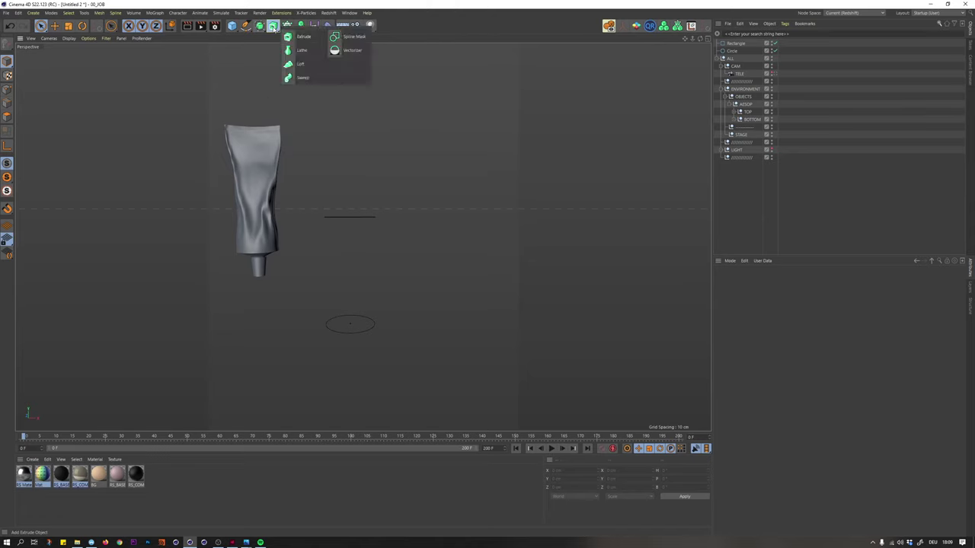
click(301, 64)
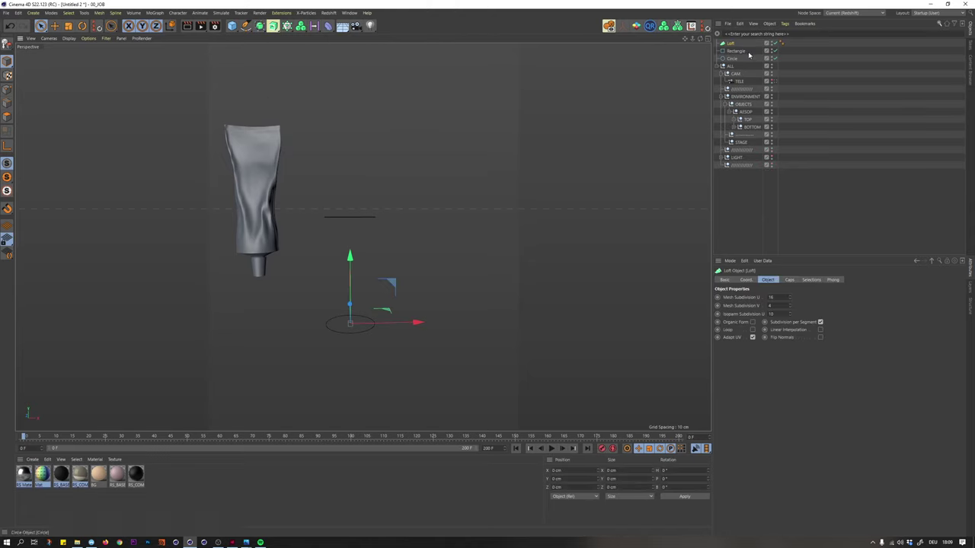
- Nest the rectangle and circle splines under the Loft generator and show the mesh with Gouraud shading and lines
drag(749, 52, 730, 43)
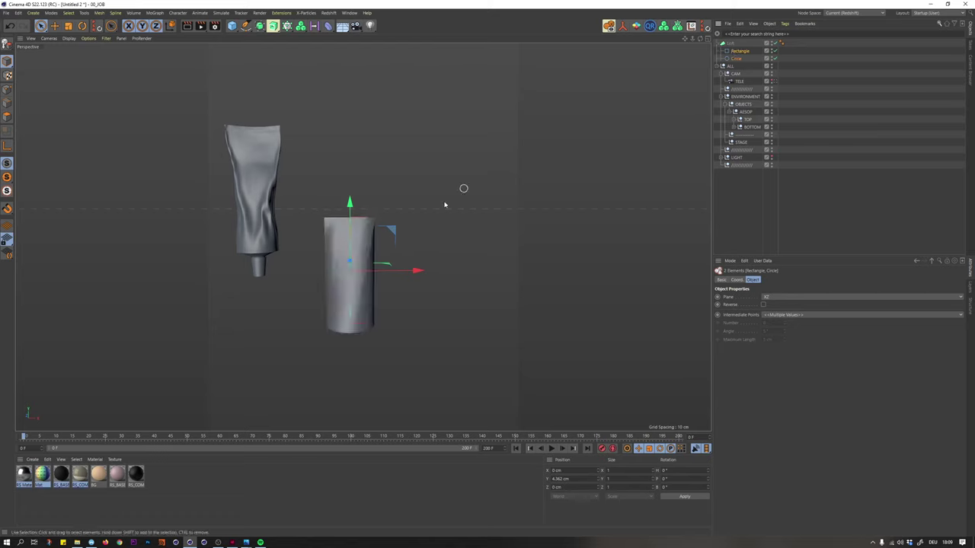
scroll(360, 258, up, 2)
mouse_move(360, 258)
alt+mouse_down()
mouse_move(262, 258)
mouse_move(180, 228)
mouse_move(314, 215)
mouse_move(404, 227)
mouse_move(362, 226)
mouse_move(394, 163)
mouse_move(381, 199)
alt+mouse_up()
scroll(359, 227, up, 5)
scroll(386, 165, down, 3)
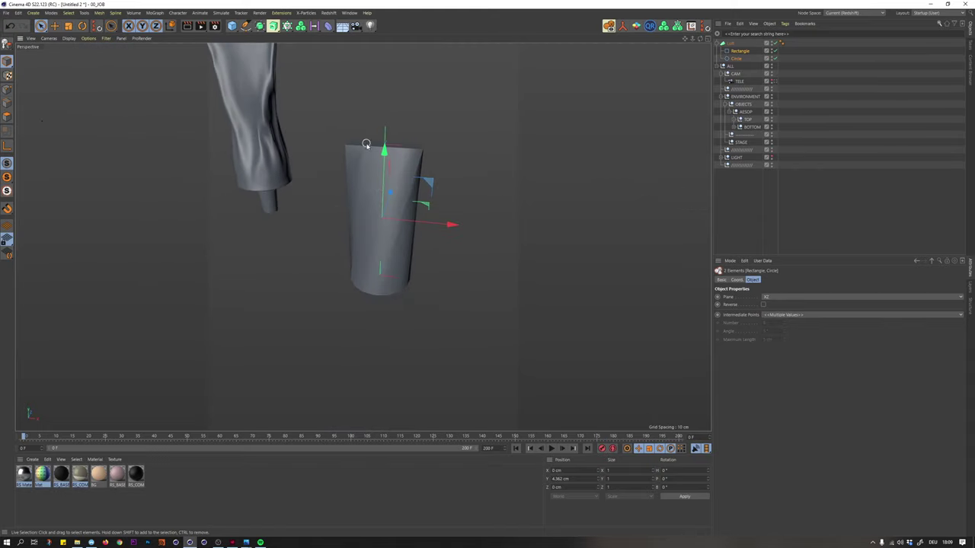
key(n)
key(b)
- Flatten the rectangle spline at the tube's upper end by setting its height to 0.1 cm
click(740, 51)
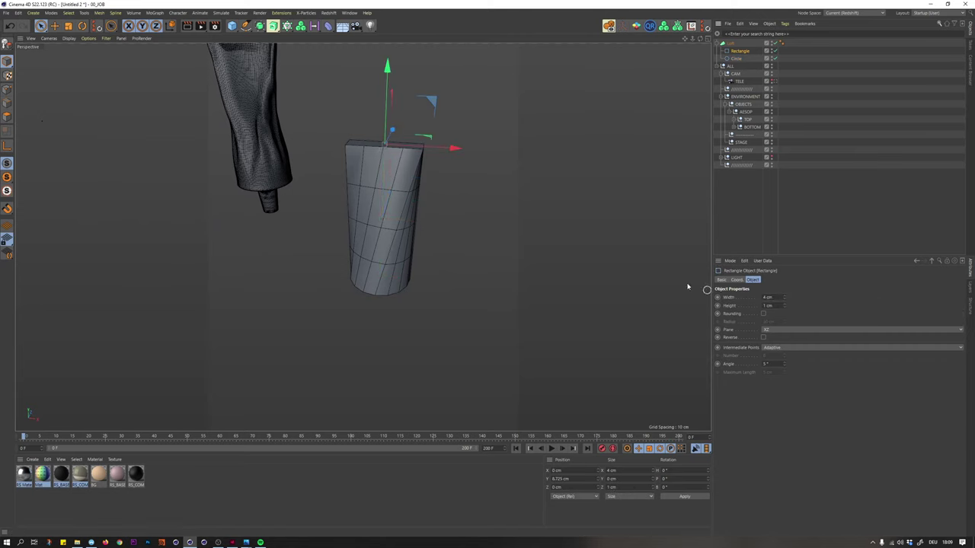
alt+drag(377, 148, 331, 101)
text(0.1)
key(Return)
alt+drag(407, 292, 429, 232)
- Check the real AESOP tube's flat end in the reference photo, then minimize the photo and examine the loft's flat end
key(alt+Tab)
key(alt+Tab)
key(alt+Tab)
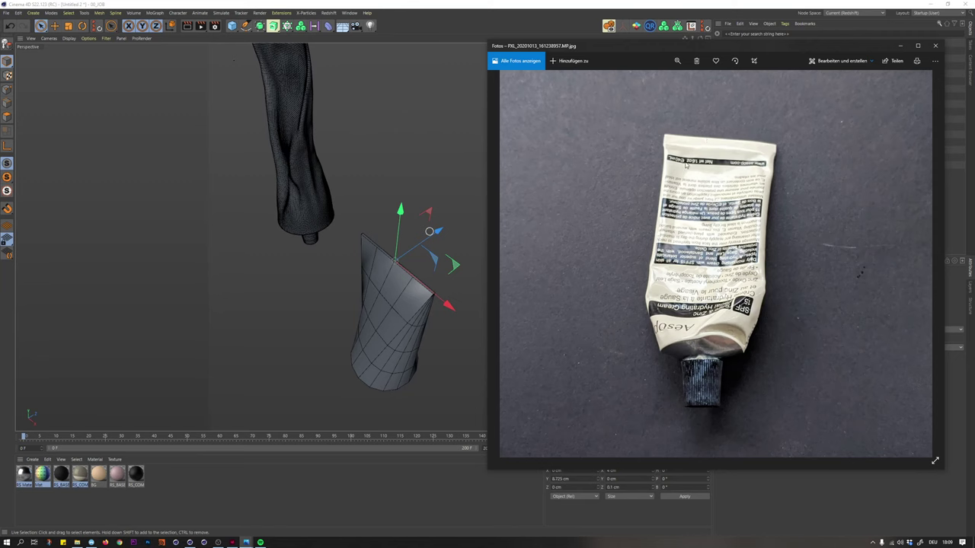
click(901, 49)
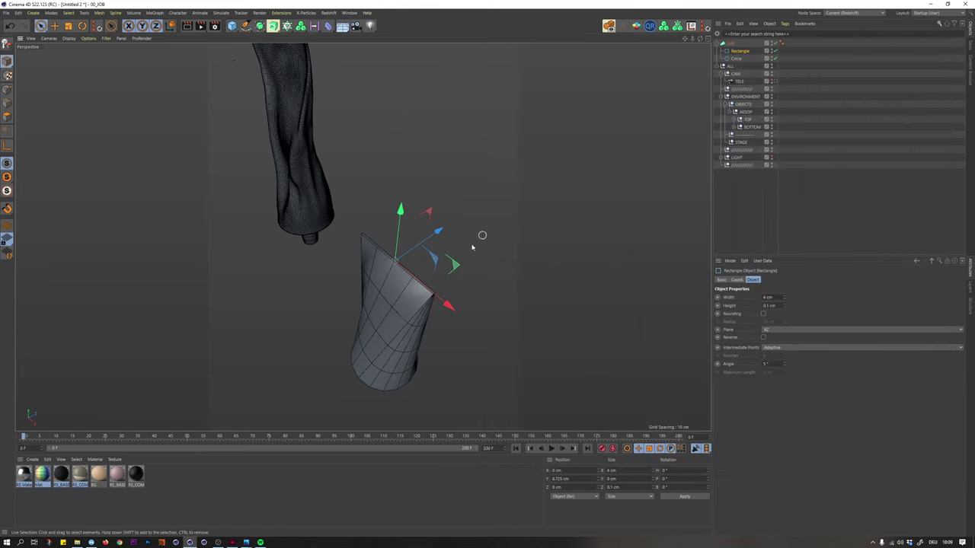
alt+drag(389, 314, 420, 272)
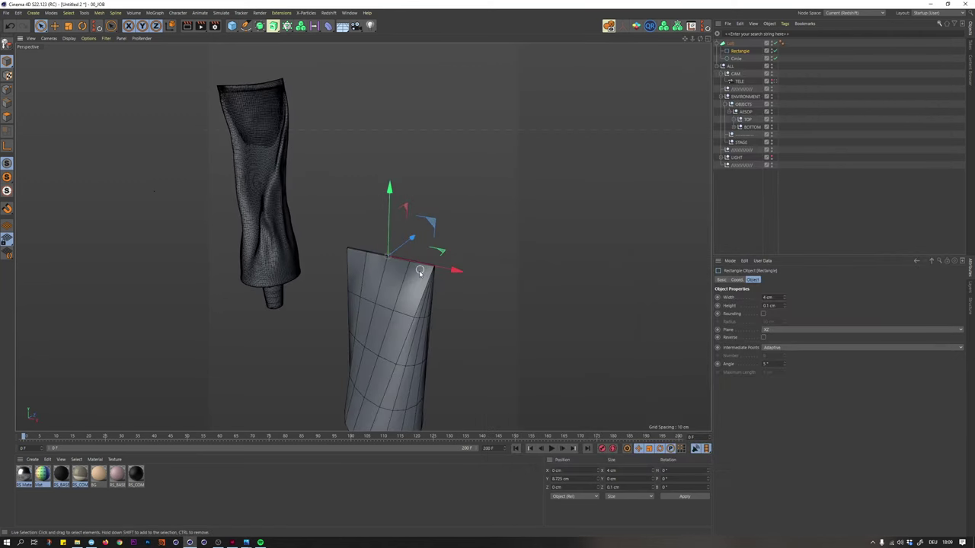
- Enable rounding on the rectangle spline and set the corner radius to 0.02 cm
click(764, 313)
alt+right_drag(399, 268, 439, 264)
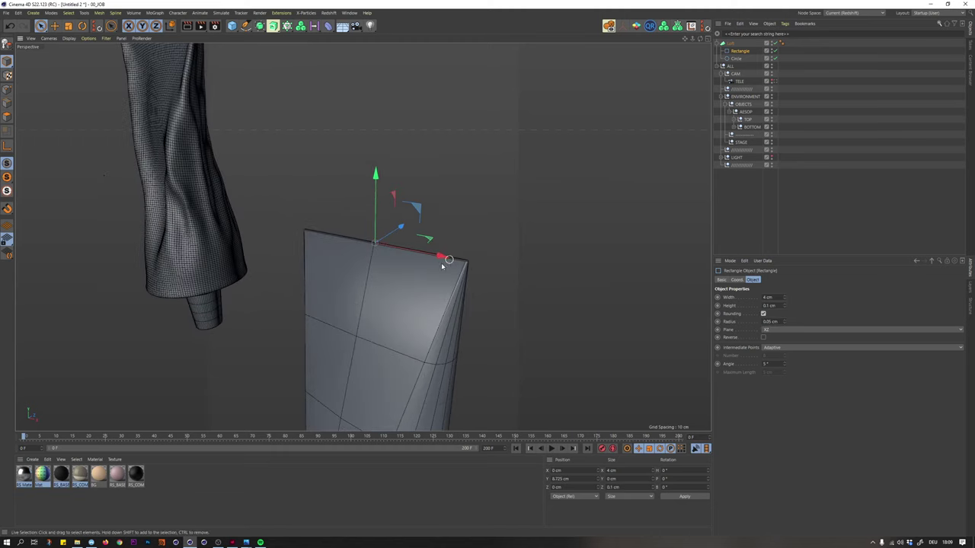
alt+drag(448, 263, 466, 266)
alt+right_drag(465, 266, 469, 275)
scroll(467, 274, down, 5)
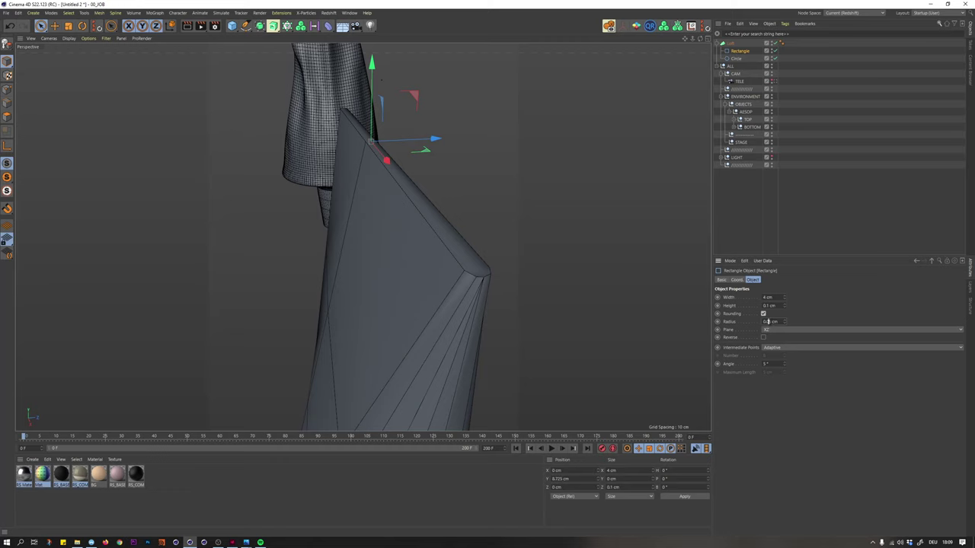
drag(767, 321, 798, 318)
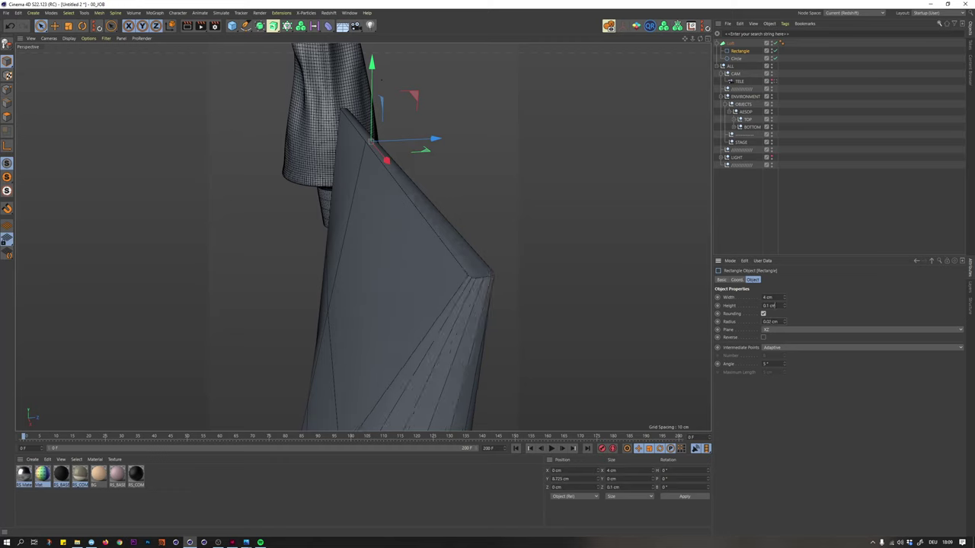
- Set the rectangle spline's height to 0.15 cm and check the loft's flat end
key(Return)
alt+drag(574, 250, 654, 292)
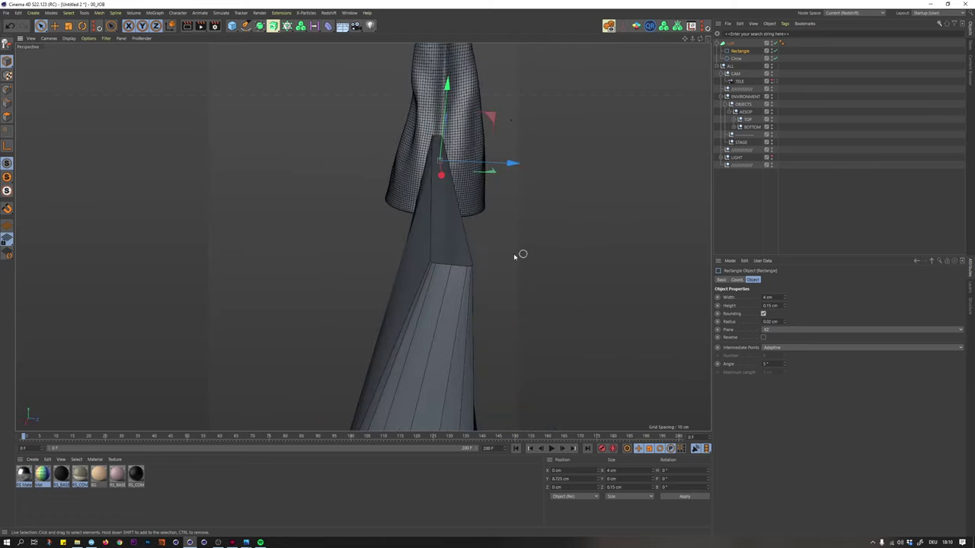
alt+drag(523, 254, 400, 175)
scroll(403, 180, down, 4)
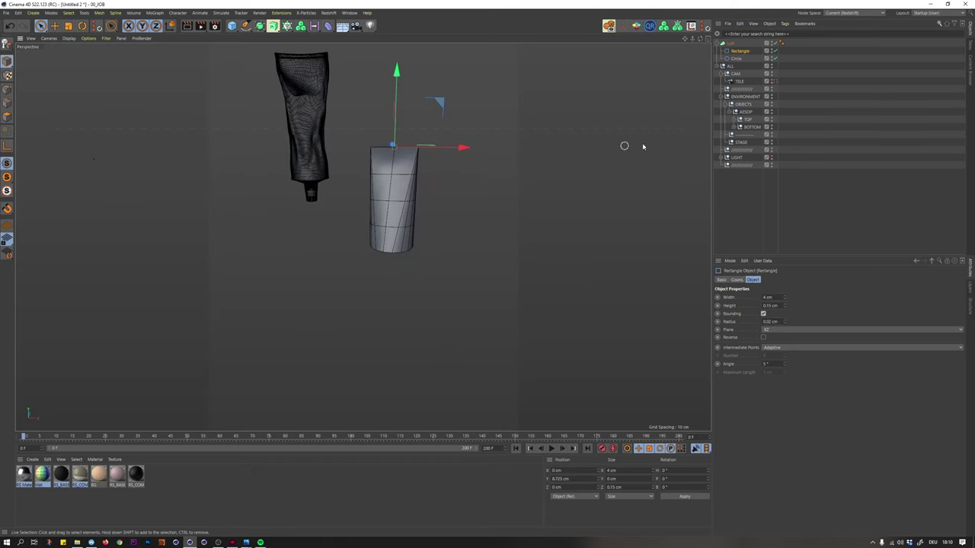
- Lengthen the tube by raising the rectangle spline along Y to about 9.64 cm
drag(398, 89, 401, 78)
alt+middle_drag(399, 178, 402, 207)
alt+drag(402, 208, 401, 189)
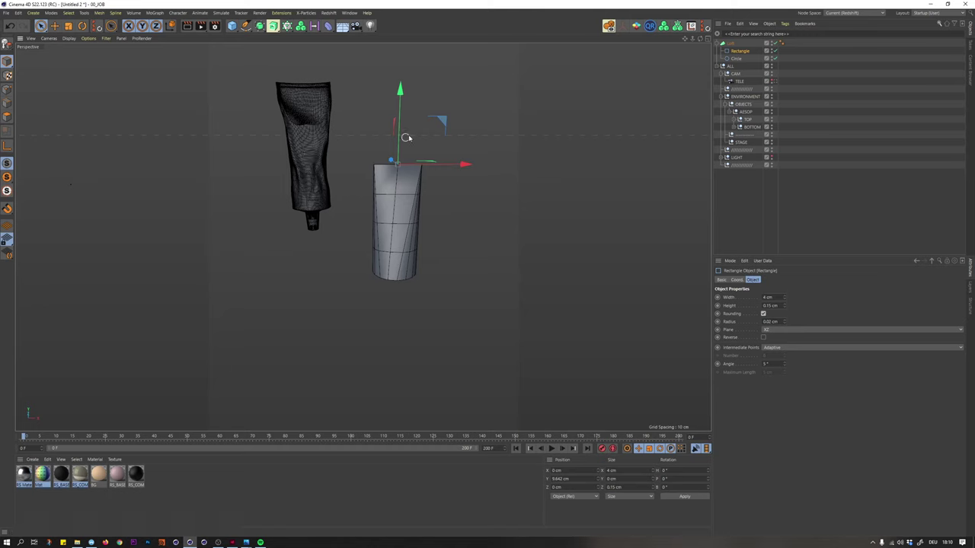
- Select the Loft and raise its Mesh Subdivision U to 37
click(406, 198)
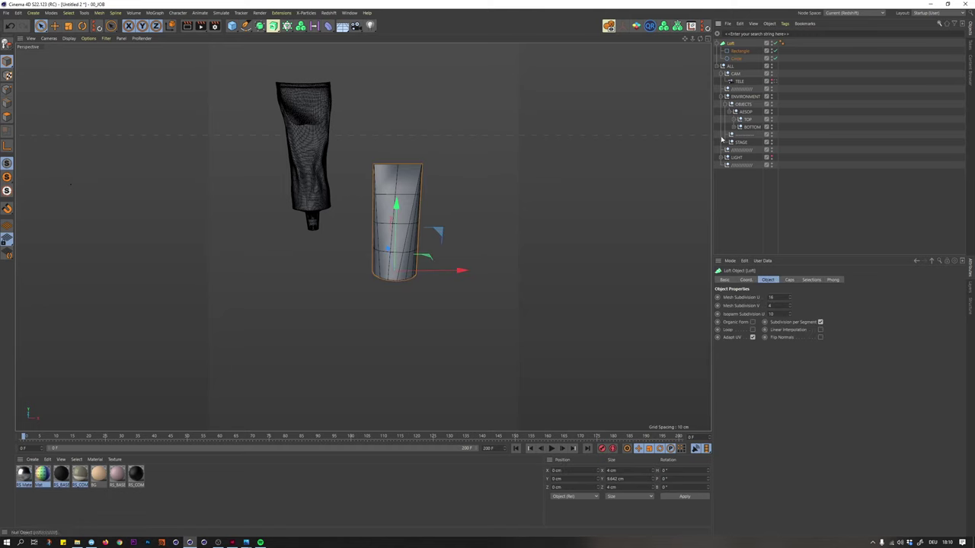
scroll(405, 194, up, 3)
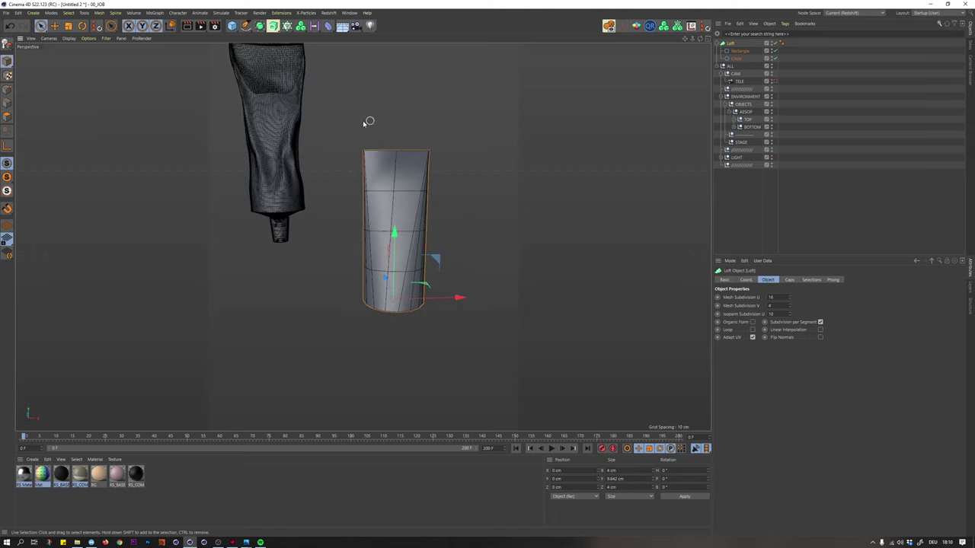
alt+middle_drag(278, 123, 275, 160)
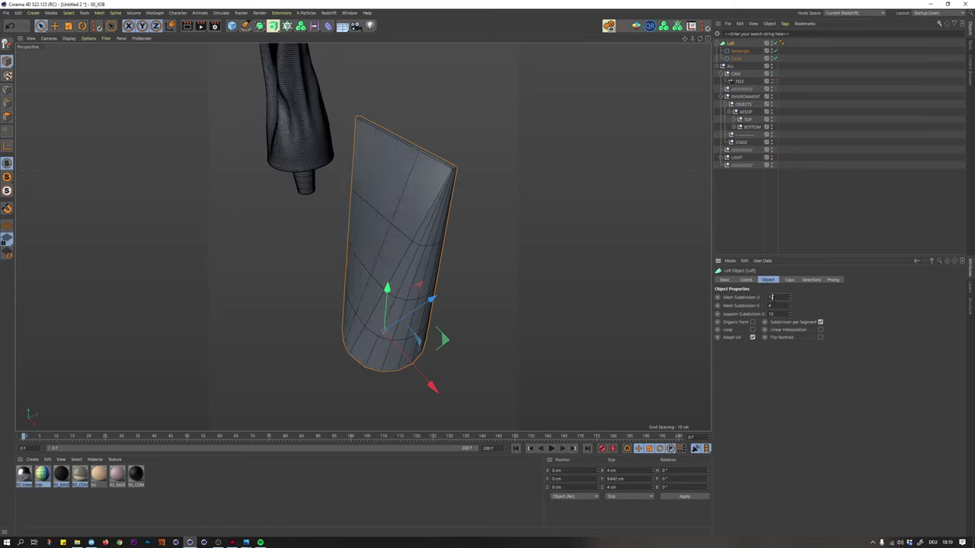
scroll(774, 298, up, 4)
scroll(775, 301, up, 10)
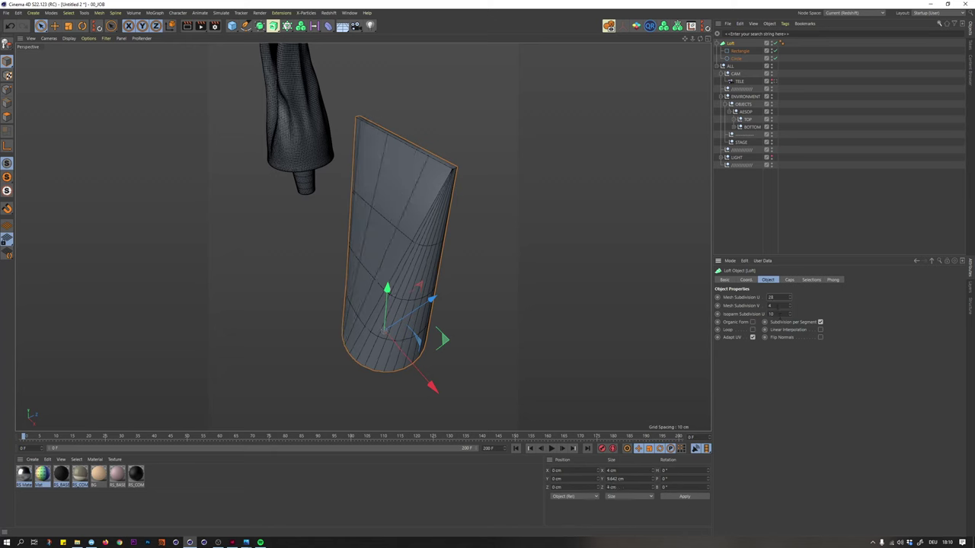
key(Up)
key(Up)
key(Up)
key(Up)
key(Up)
key(Up)
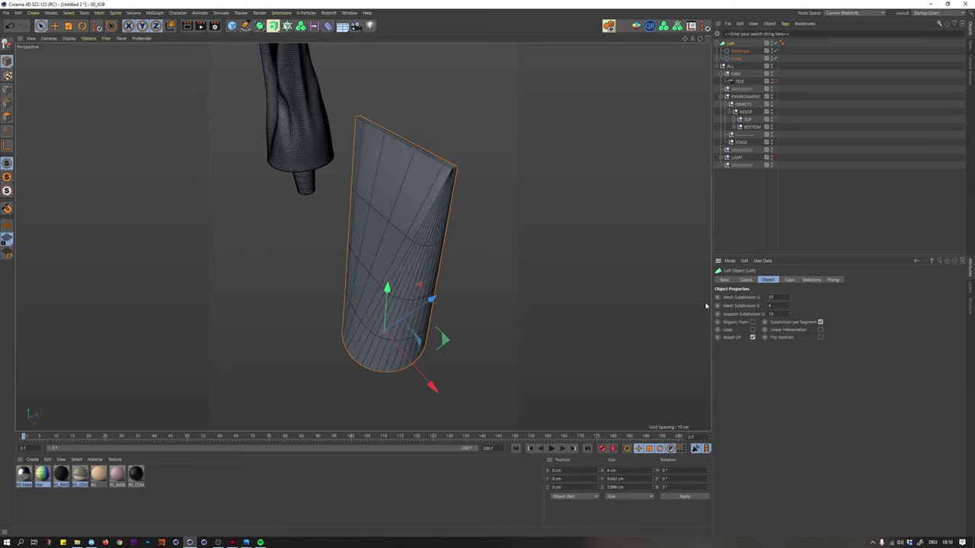
- Raise the Loft's Mesh Subdivision V to 23 and deselect it
alt+drag(428, 166, 428, 131)
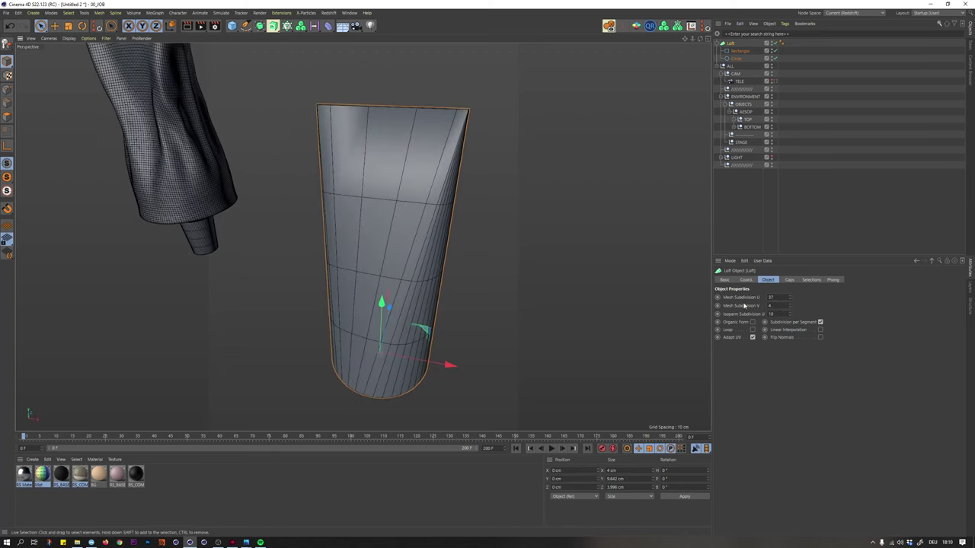
scroll(773, 306, up, 12)
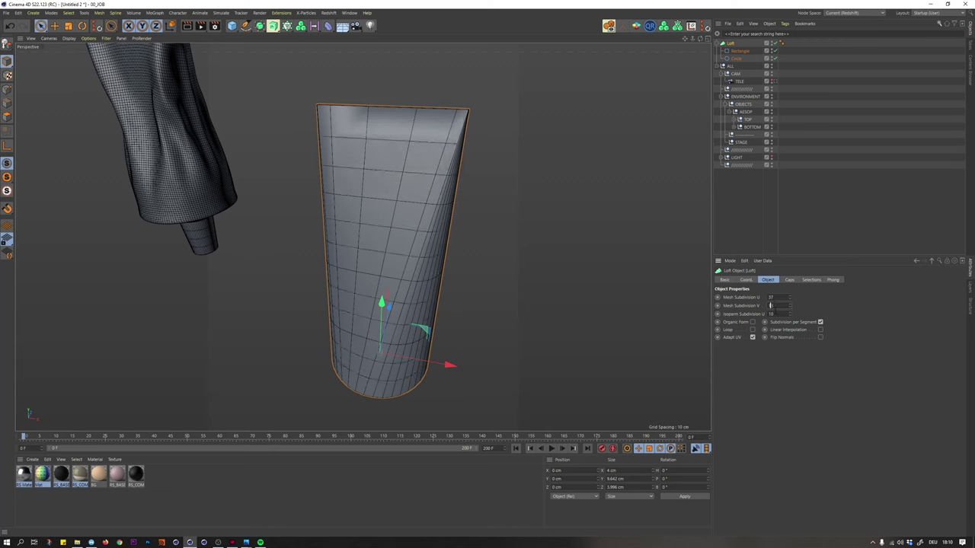
drag(801, 303, 811, 300)
mouse_move(453, 203)
alt+mouse_down()
mouse_move(429, 190)
mouse_move(455, 200)
alt+mouse_up()
click(465, 201)
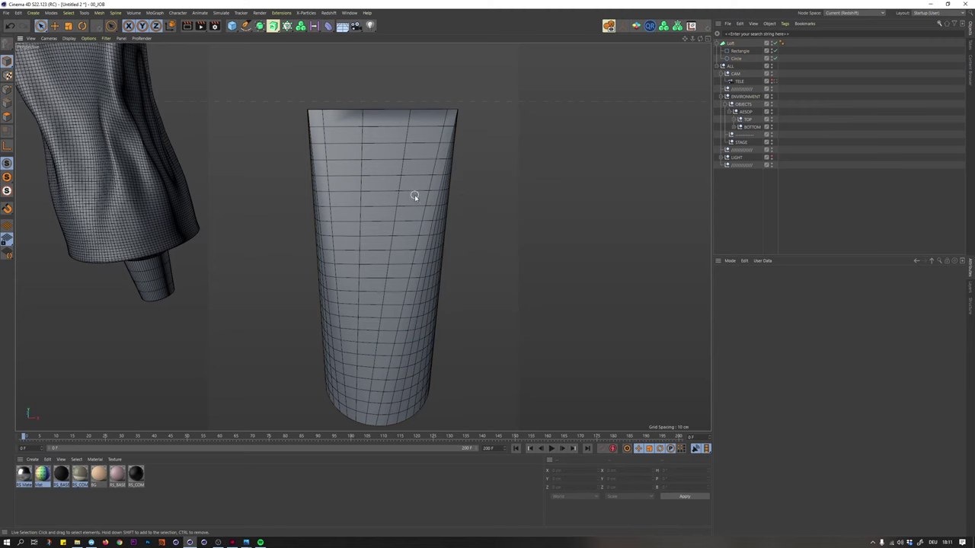
- Examine the loft's polygon flow at the flat end's corners and along the tube, and locate the Quad Remesher tool
alt+right_drag(416, 197, 387, 208)
alt+drag(388, 208, 387, 164)
alt+right_drag(403, 164, 466, 152)
alt+drag(439, 126, 439, 99)
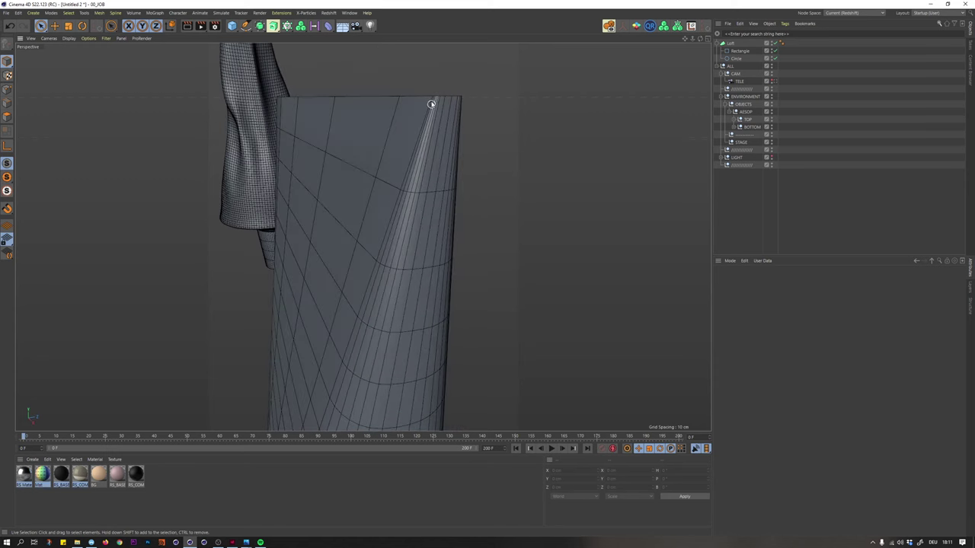
scroll(429, 110, up, 1)
scroll(425, 121, down, 2)
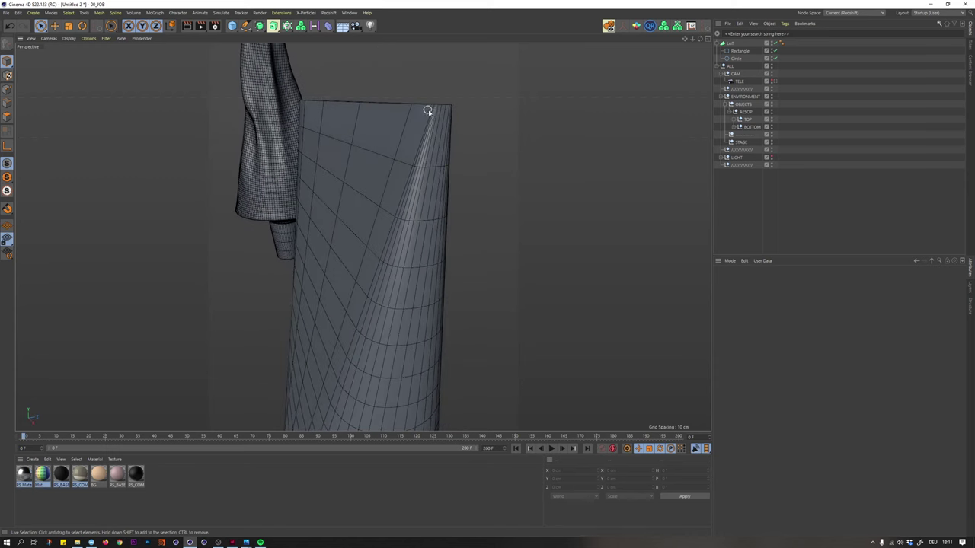
alt+drag(428, 110, 456, 133)
alt+right_drag(427, 115, 396, 133)
alt+drag(389, 117, 417, 81)
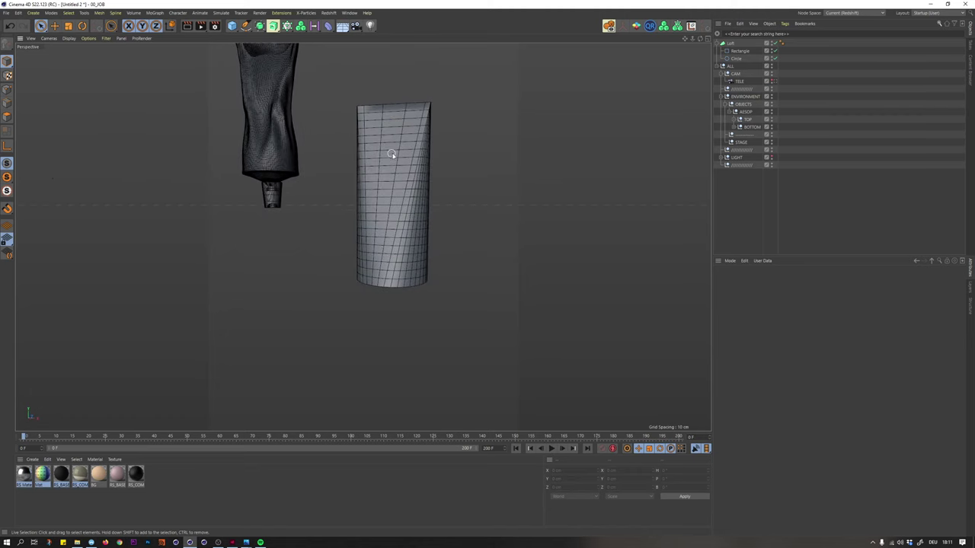
scroll(389, 152, down, 3)
alt+drag(386, 135, 396, 162)
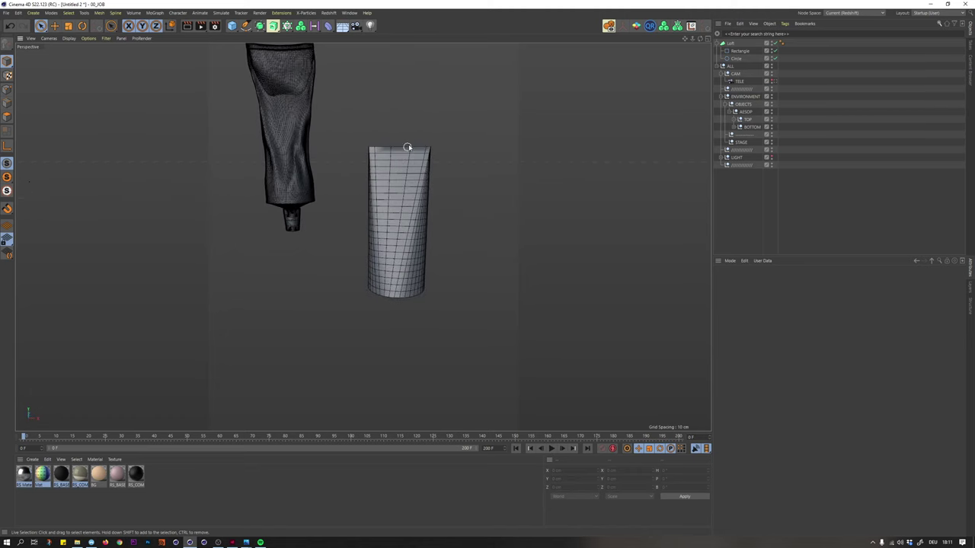
click(649, 27)
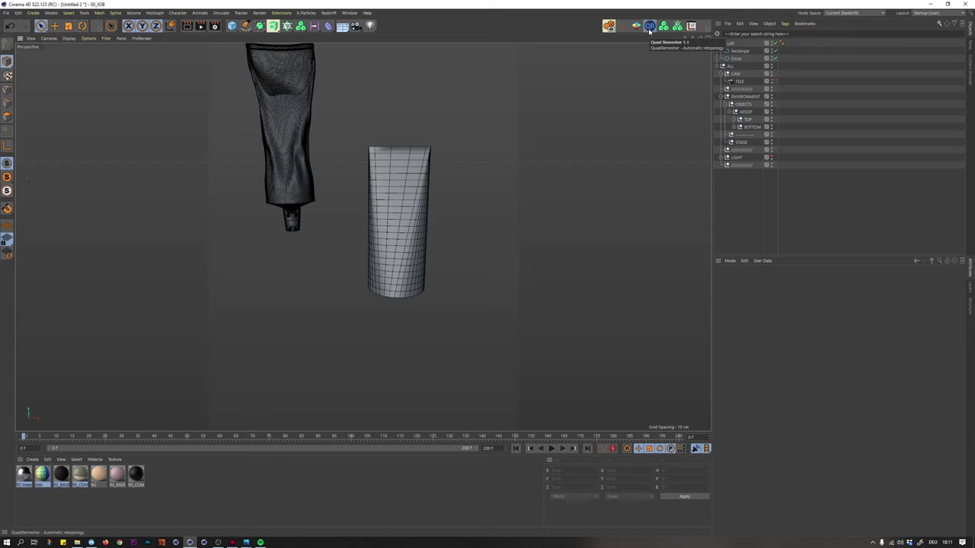
- Refine the Loft's mesh by setting Mesh Subdivision V to 29 and Mesh Subdivision U to 80
alt+drag(398, 181, 369, 211)
scroll(394, 178, up, 2)
click(730, 44)
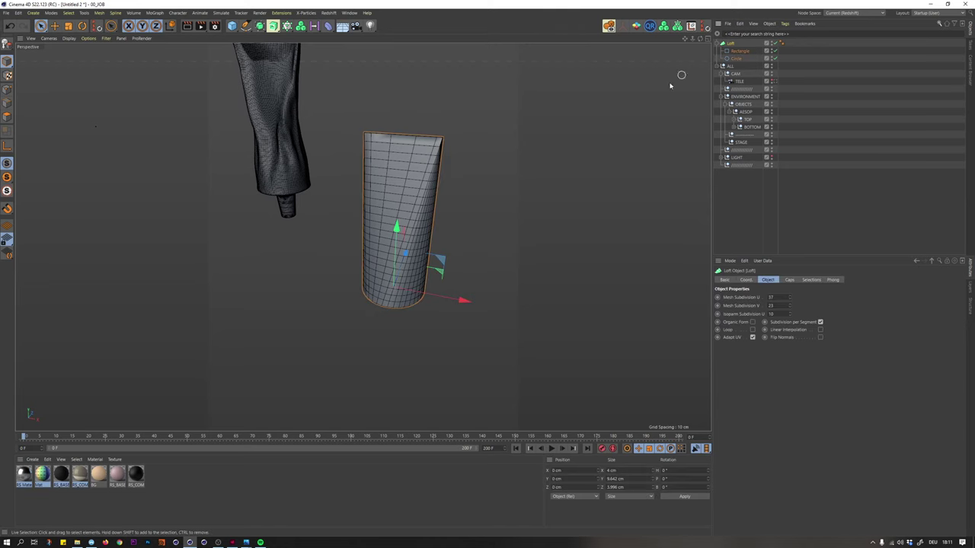
mouse_move(790, 305)
mouse_down()
mouse_move(818, 300)
mouse_move(807, 298)
mouse_up()
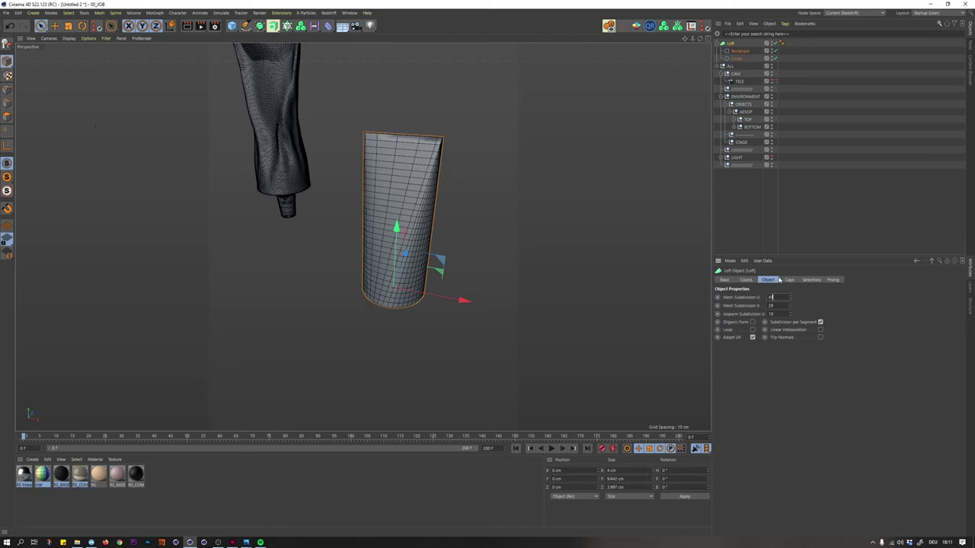
key(BackSpace)
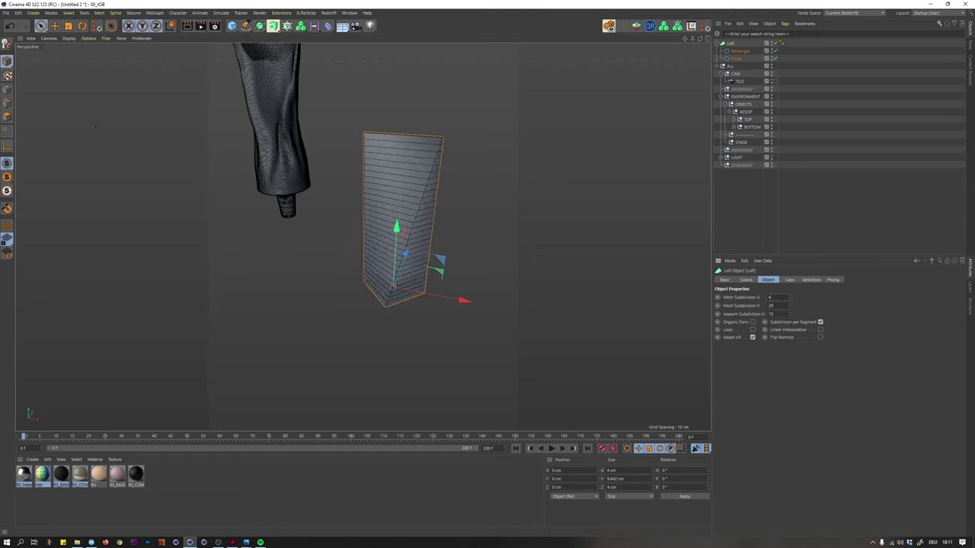
text(80)
key(Return)
- Move the Loft into the OBJECTS group and convert it to an editable polygon object
mouse_move(439, 183)
alt+mouse_down()
mouse_move(448, 195)
mouse_move(370, 211)
mouse_move(397, 176)
mouse_move(436, 174)
alt+mouse_up()
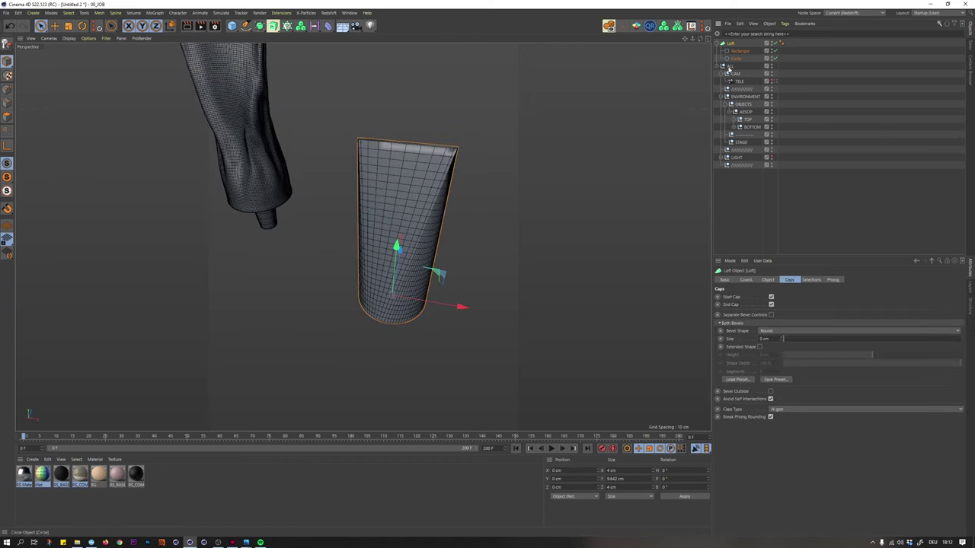
click(722, 44)
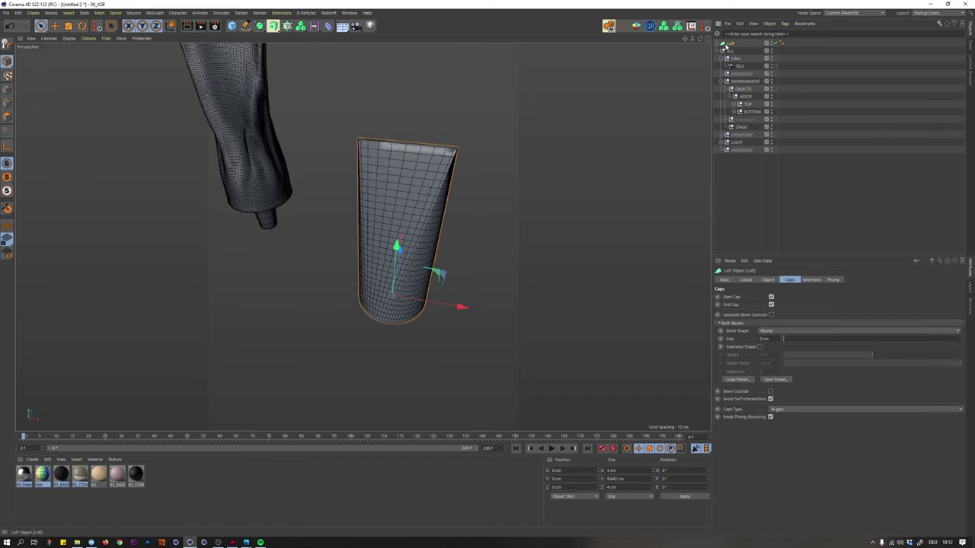
drag(745, 95, 742, 92)
key(c)
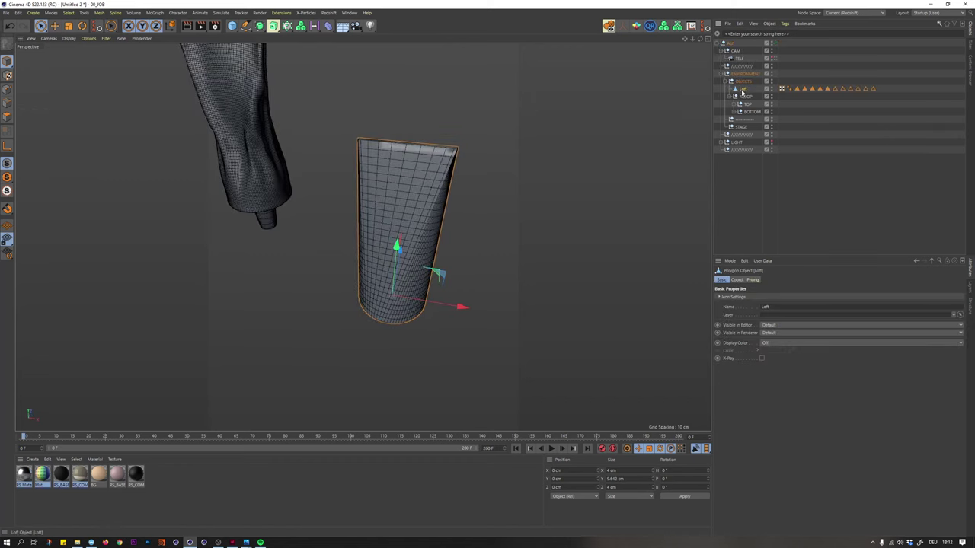
- Delete all the selection tags from the converted Loft and reselect the object
drag(911, 74, 799, 94)
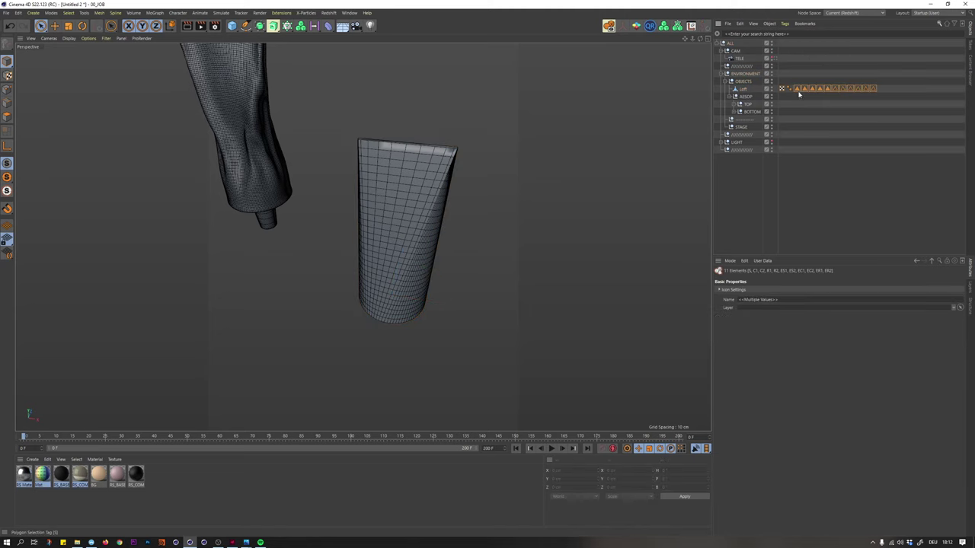
key(Delete)
click(743, 90)
- Examine the converted Loft's polygon mesh from the front and up close
alt+middle_drag(400, 190, 407, 207)
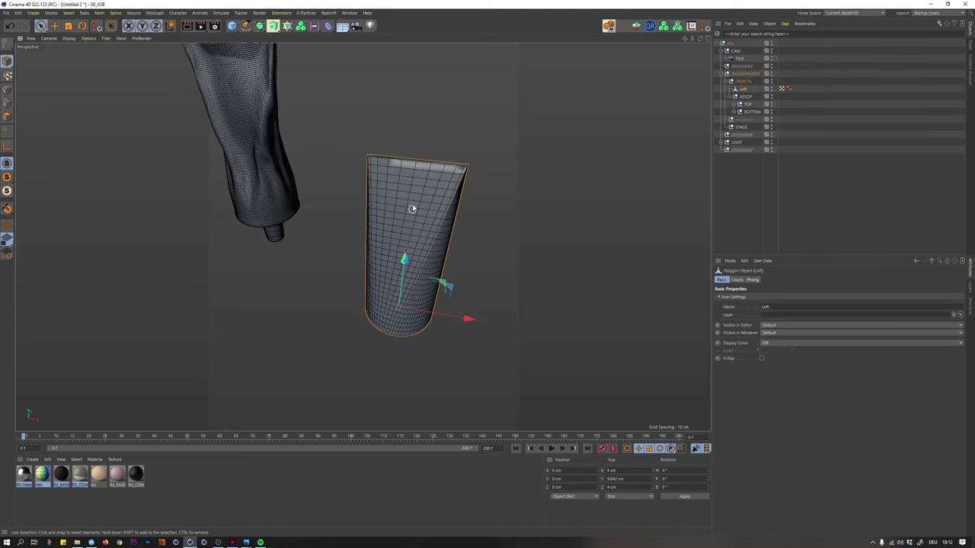
mouse_move(408, 207)
alt+mouse_down()
mouse_move(408, 177)
mouse_move(409, 211)
alt+mouse_up()
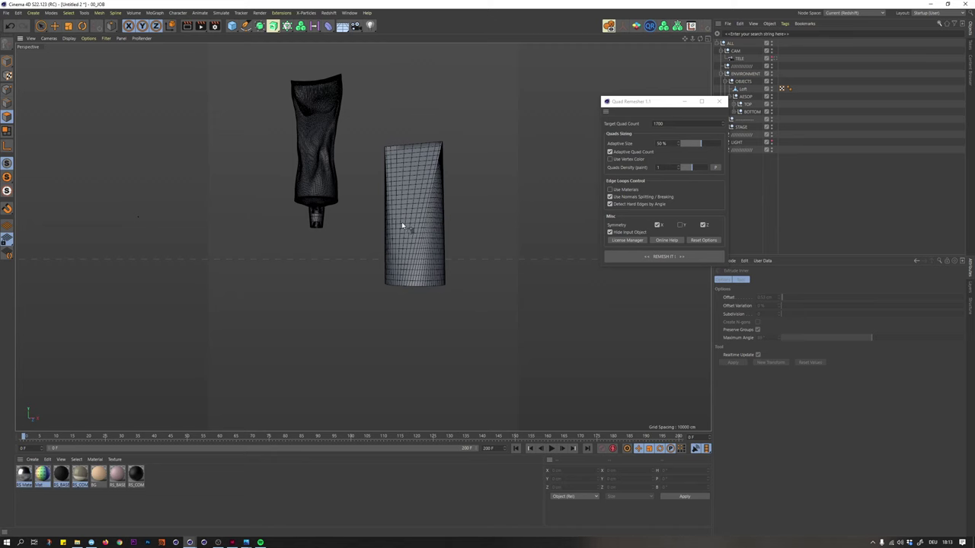
scroll(404, 217, up, 3)
scroll(410, 244, up, 2)
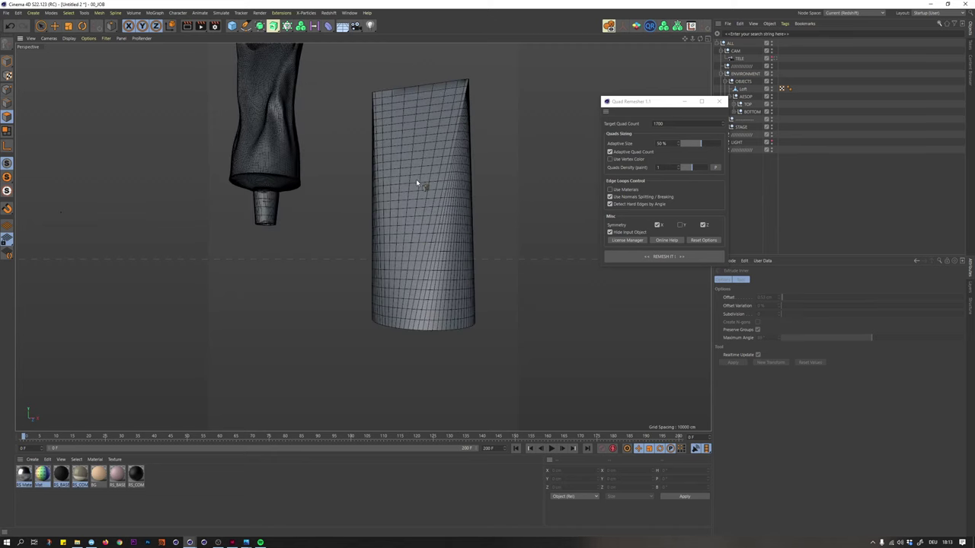
- Hide the AESOP reference tube's TOP cap group and look at the bare nozzle beneath it
scroll(259, 183, up, 4)
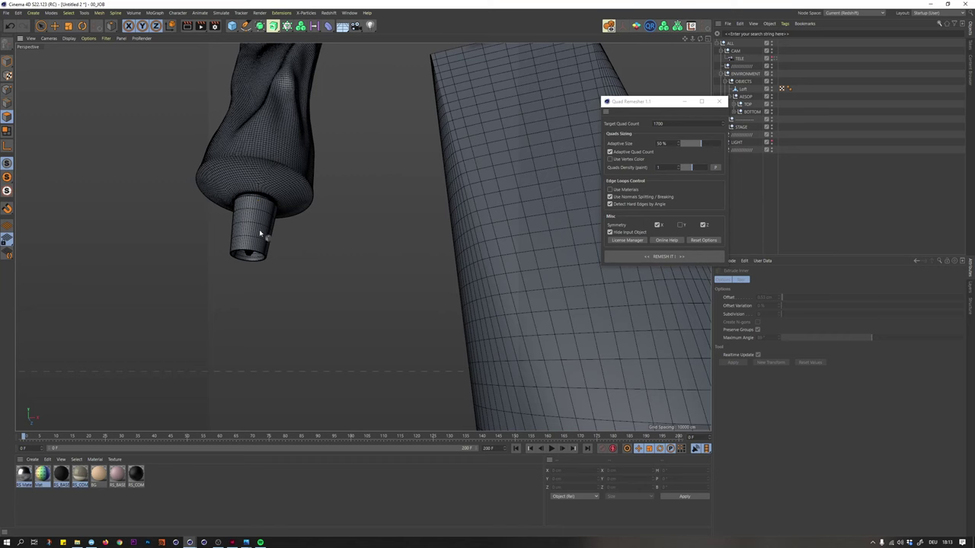
click(754, 103)
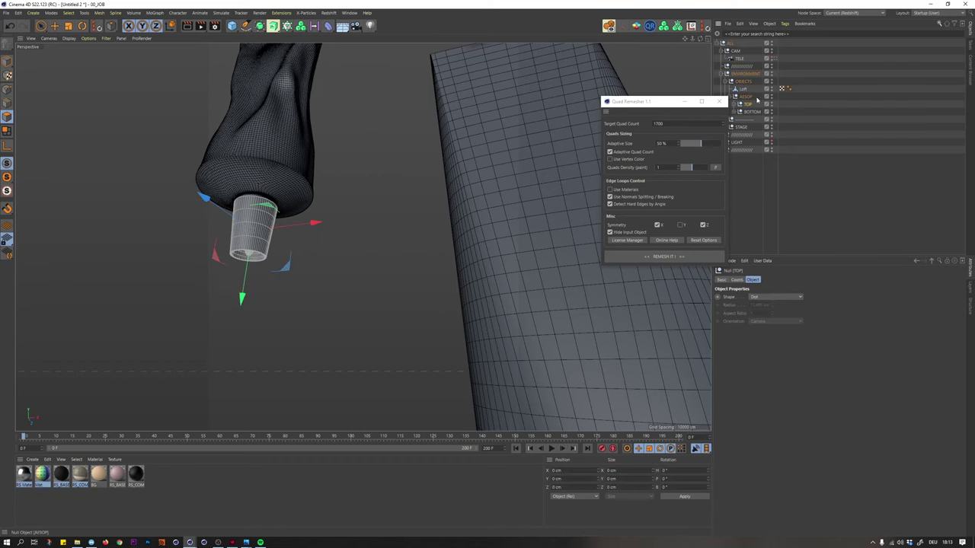
alt+double_click(771, 104)
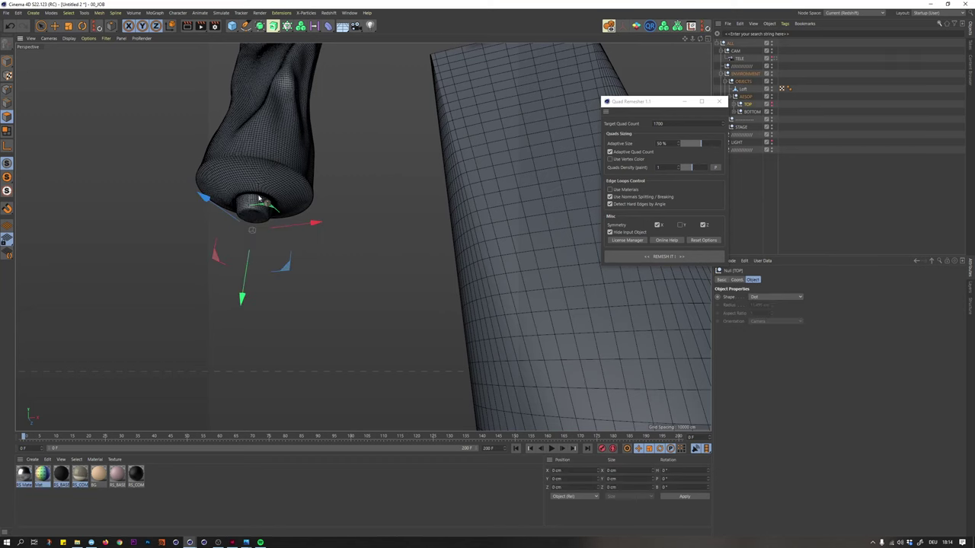
alt+drag(259, 199, 243, 193)
scroll(245, 200, up, 5)
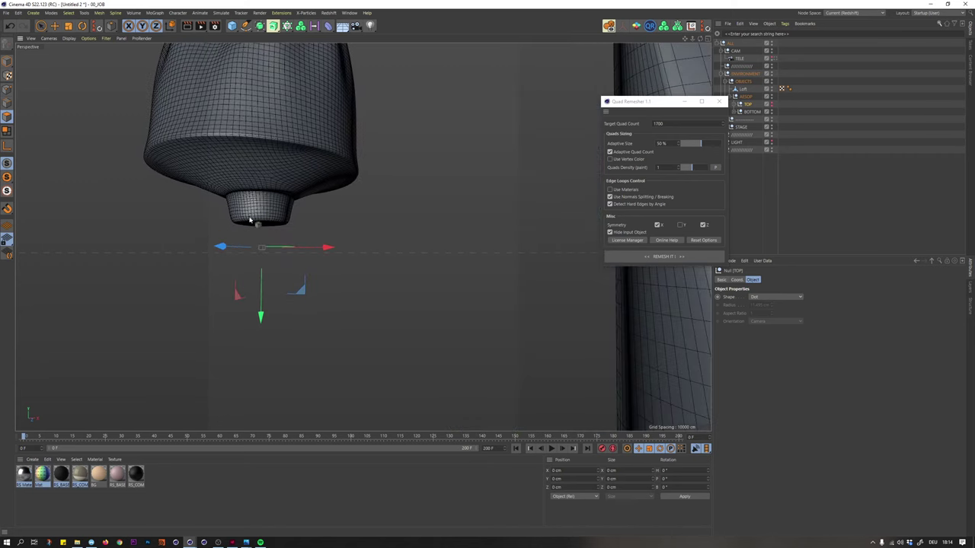
scroll(256, 204, down, 8)
alt+middle_drag(438, 255, 396, 206)
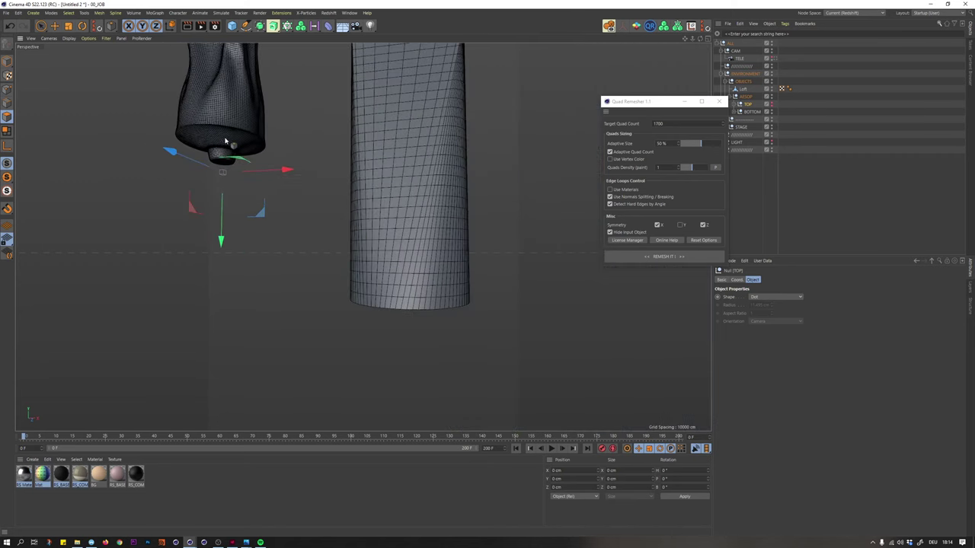
- Select the round polygon closing the Loft's lower end and inset it with Extrude Inner to about 2 cm across
alt+drag(401, 227, 432, 305)
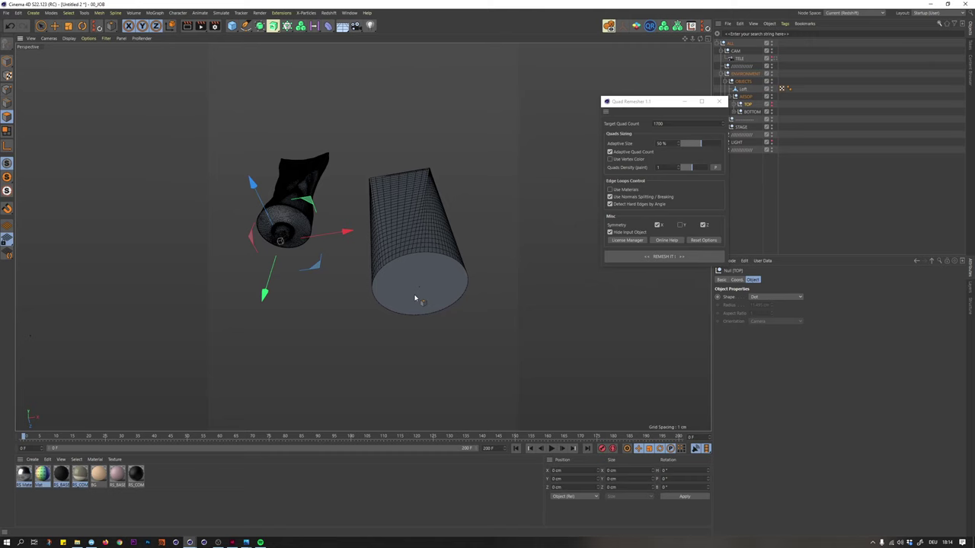
key(d)
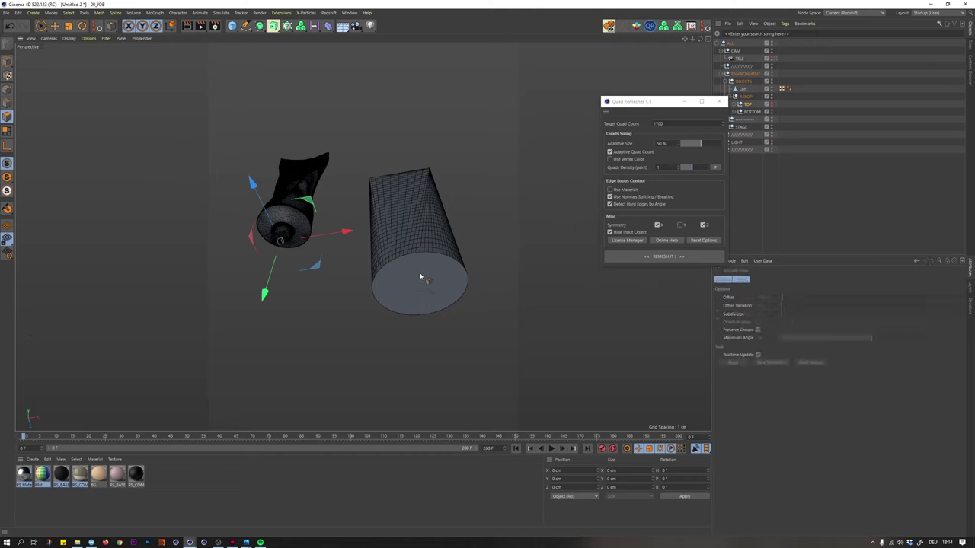
key(m)
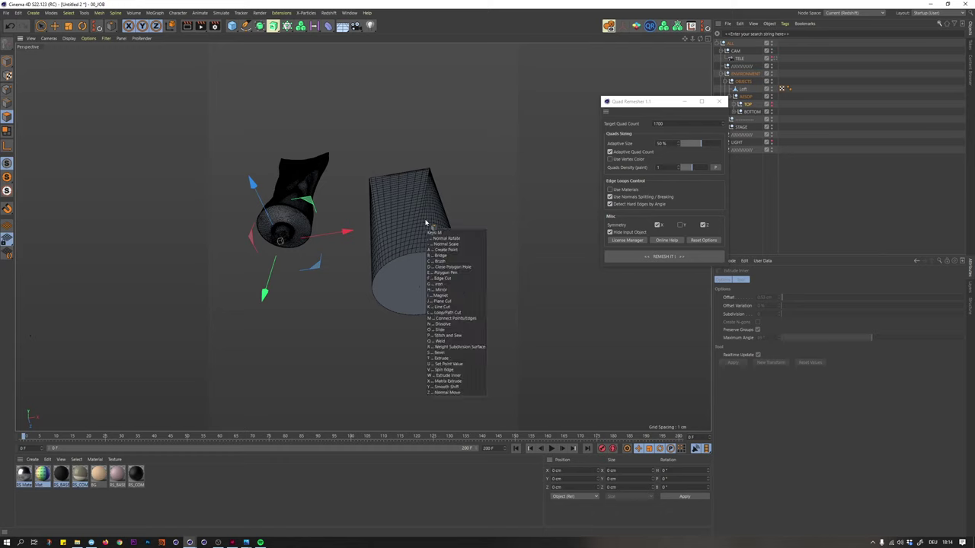
key(Escape)
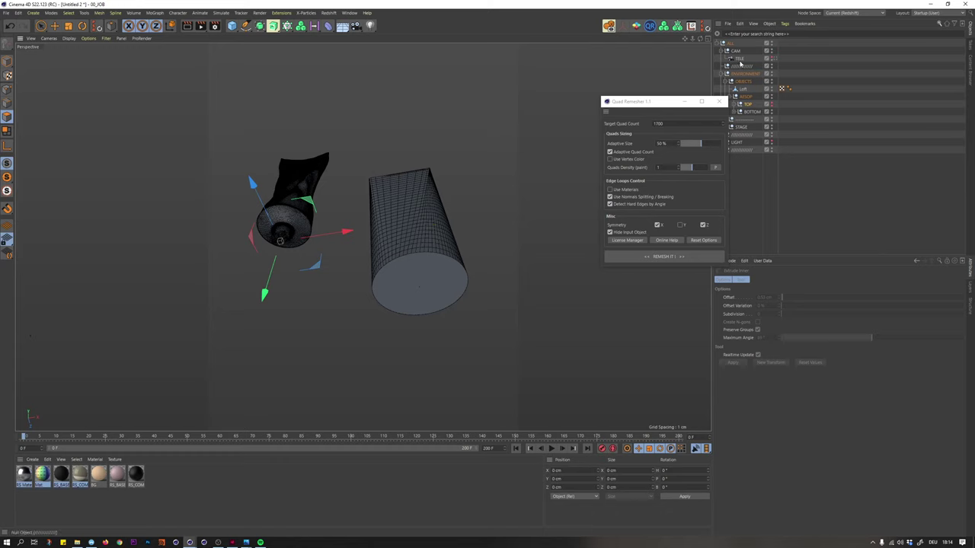
click(431, 282)
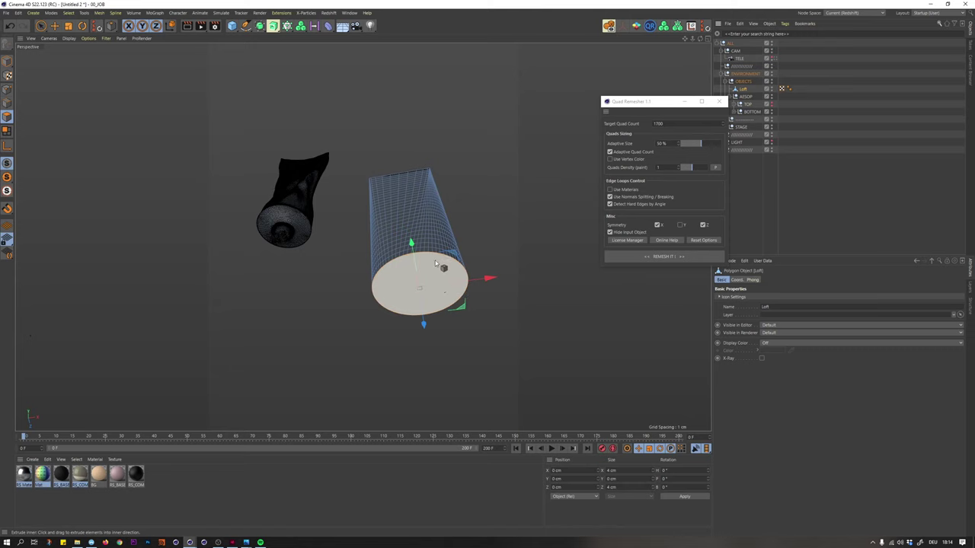
drag(440, 265, 463, 256)
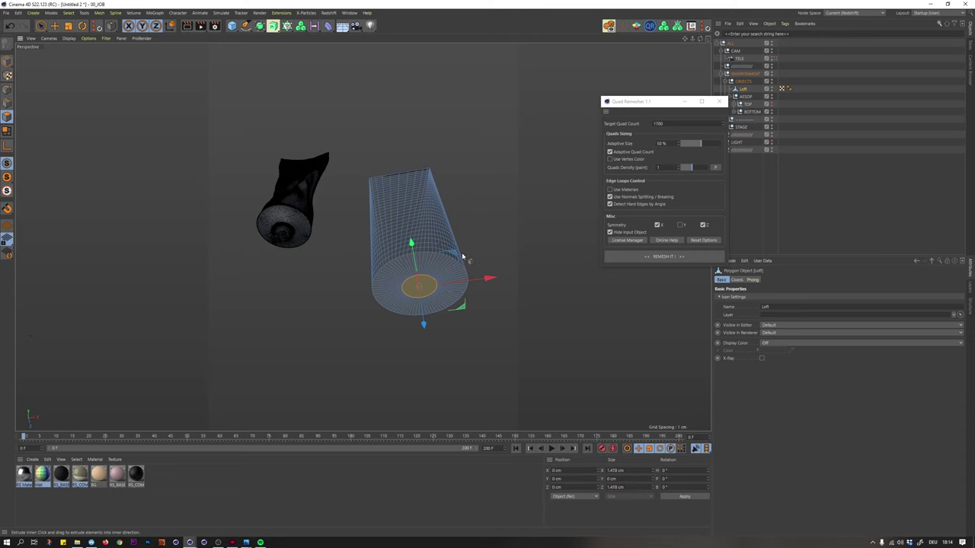
mouse_move(310, 216)
alt+mouse_down()
mouse_move(301, 257)
mouse_move(304, 232)
mouse_move(288, 224)
alt+mouse_up()
mouse_move(459, 310)
mouse_down()
mouse_move(470, 301)
mouse_move(426, 304)
mouse_move(444, 340)
mouse_move(435, 347)
mouse_up()
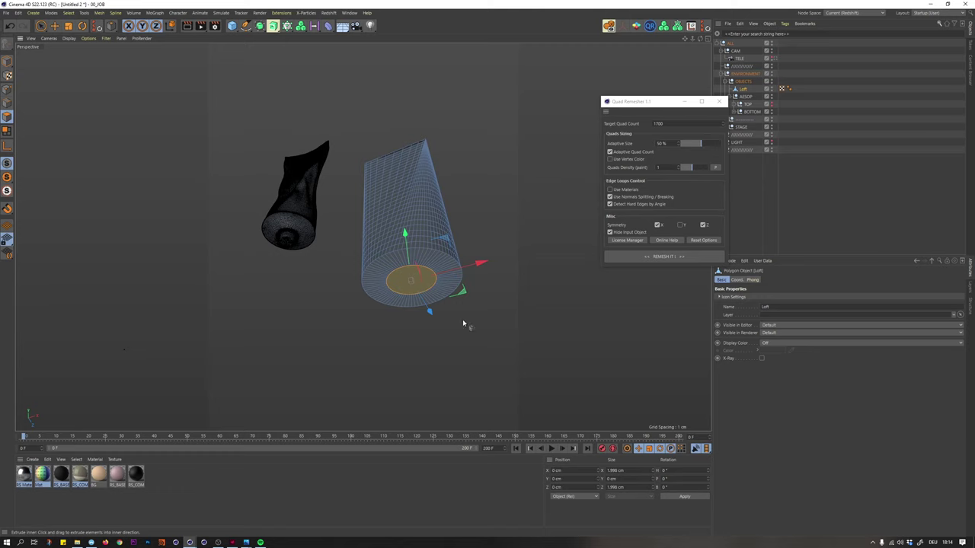
- Extrude the inset face about 0.88 cm to form the tube's neck and scale its end face to about 1.58 cm
key(d)
drag(448, 342, 481, 322)
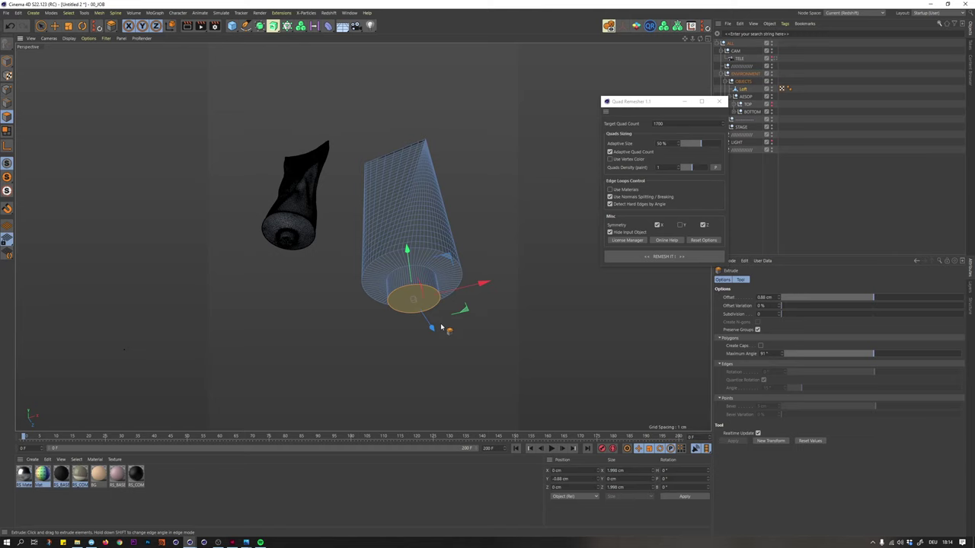
key(t)
drag(467, 342, 428, 362)
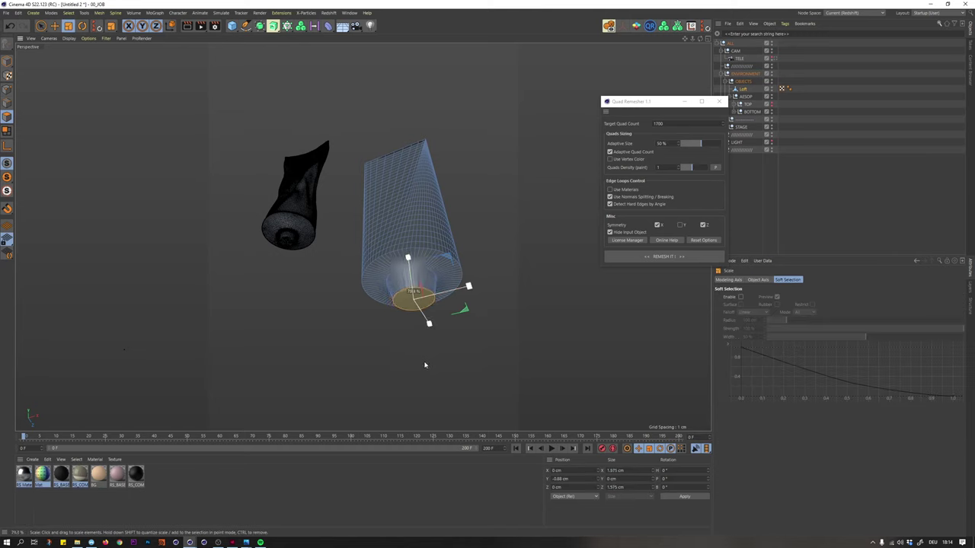
alt+drag(438, 271, 398, 254)
- Select the neck's ring of side polygons with Loop Selection and add its end face to the selection
key(9)
scroll(403, 267, up, 2)
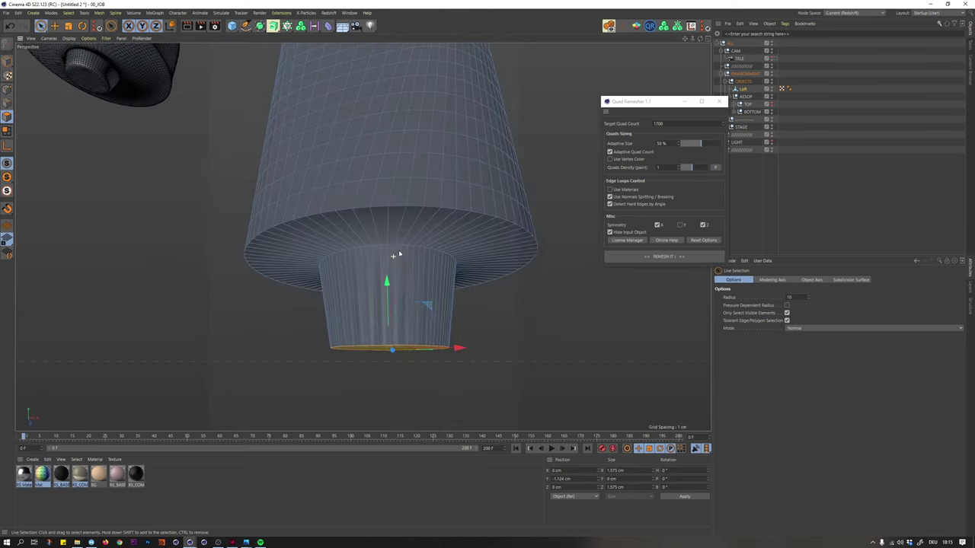
scroll(398, 253, down, 4)
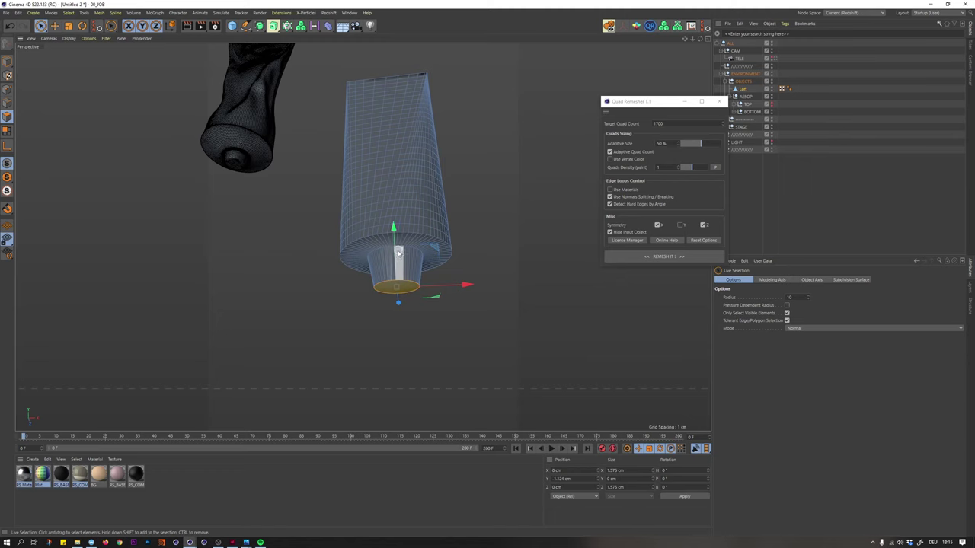
scroll(398, 251, up, 1)
key(u)
key(l)
click(408, 276)
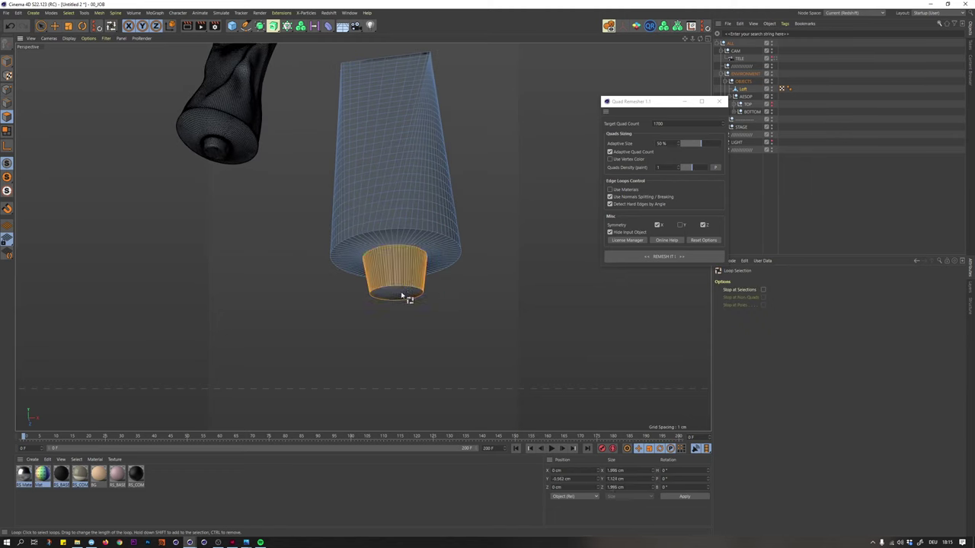
key(t)
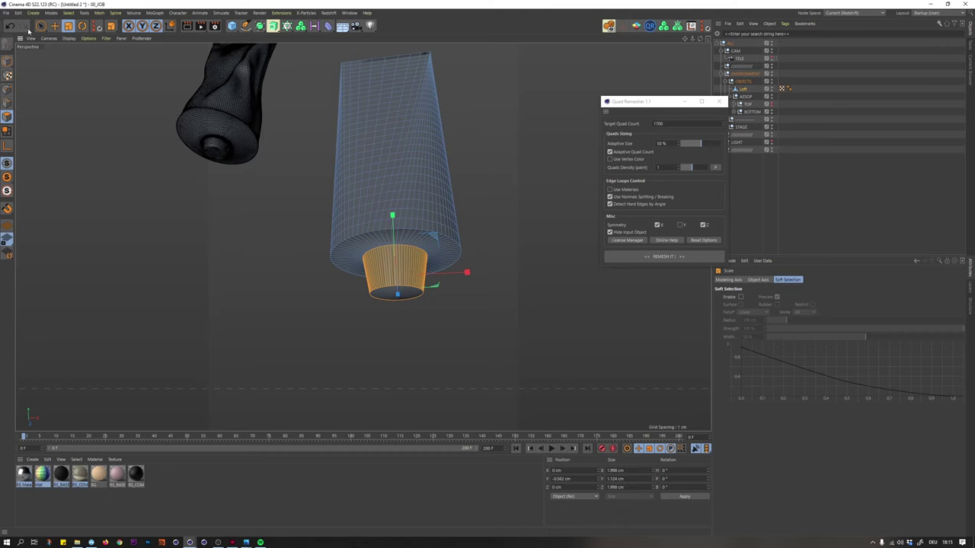
click(40, 25)
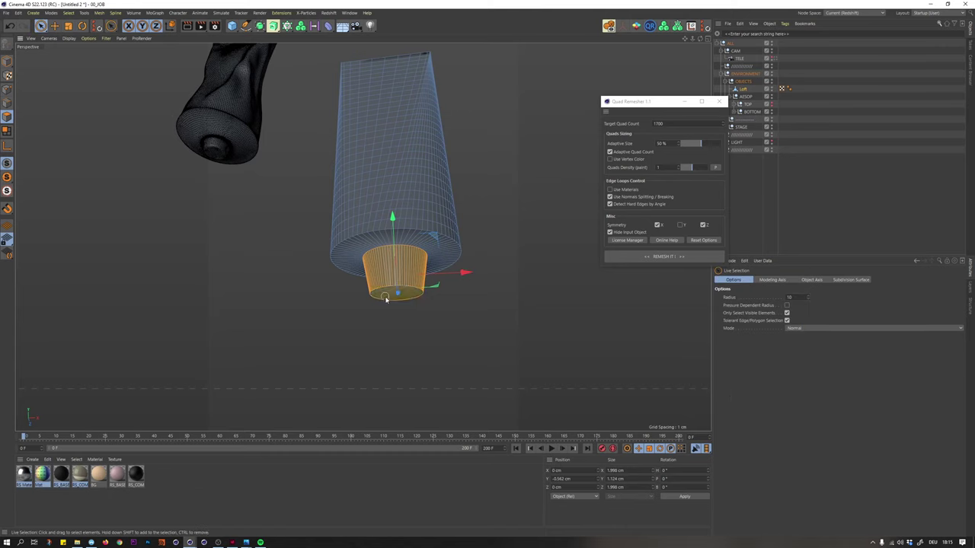
- Scale the selected neck to about 1.63 cm wide and move it down, away from the tube body
key(t)
drag(463, 319, 439, 351)
key(space)
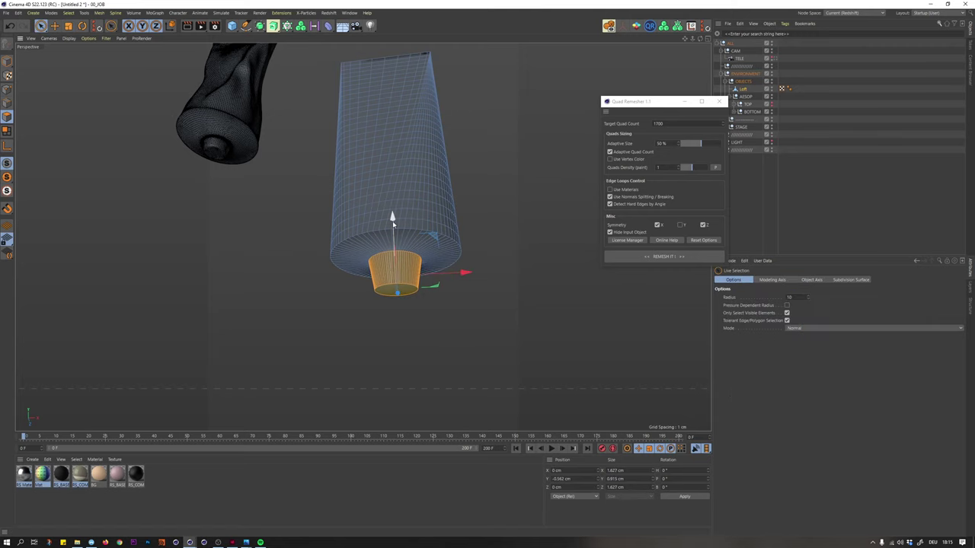
drag(393, 228, 394, 251)
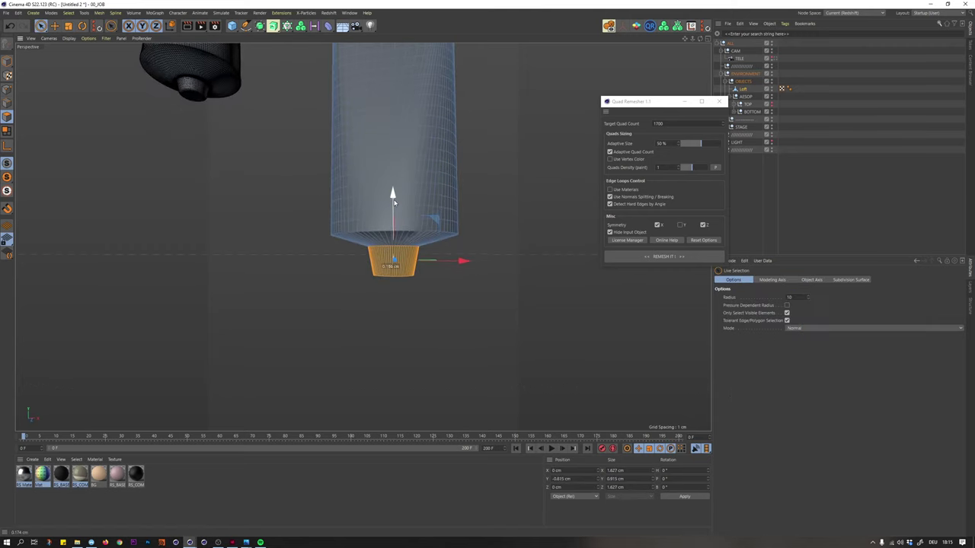
alt+drag(239, 93, 238, 113)
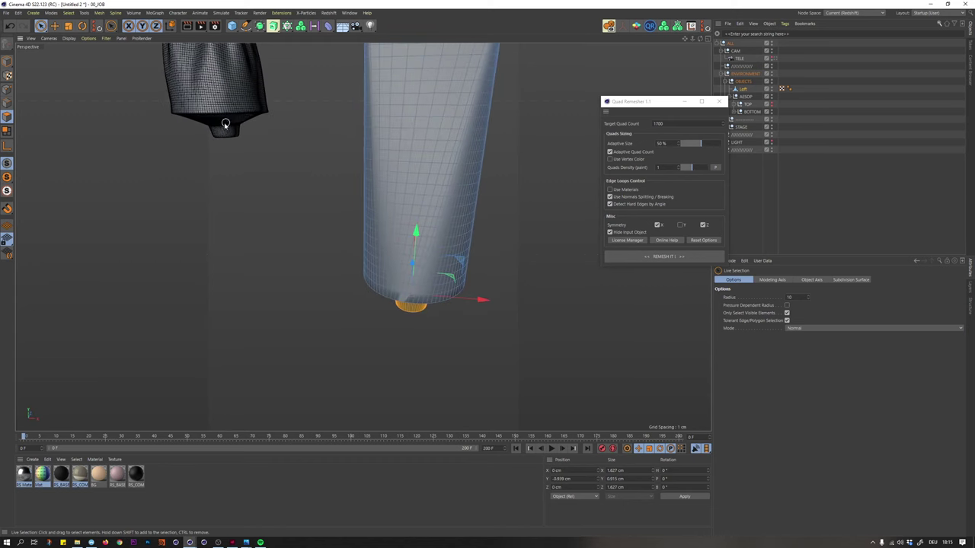
- Switch to the reference photo of the Aesop tube and compare its shoulder and neck with the model
key(alt+Tab)
key(alt+Tab)
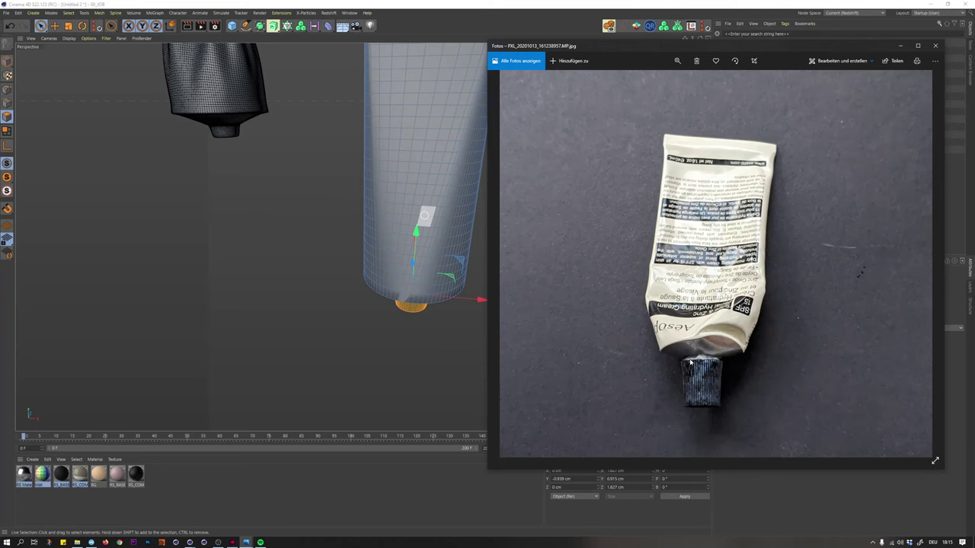
alt+drag(401, 334, 428, 211)
- Scale the neck down to about 1.45 cm wide, adjust its height along the Y axis, and clear the polygon selection
key(ctrl+z)
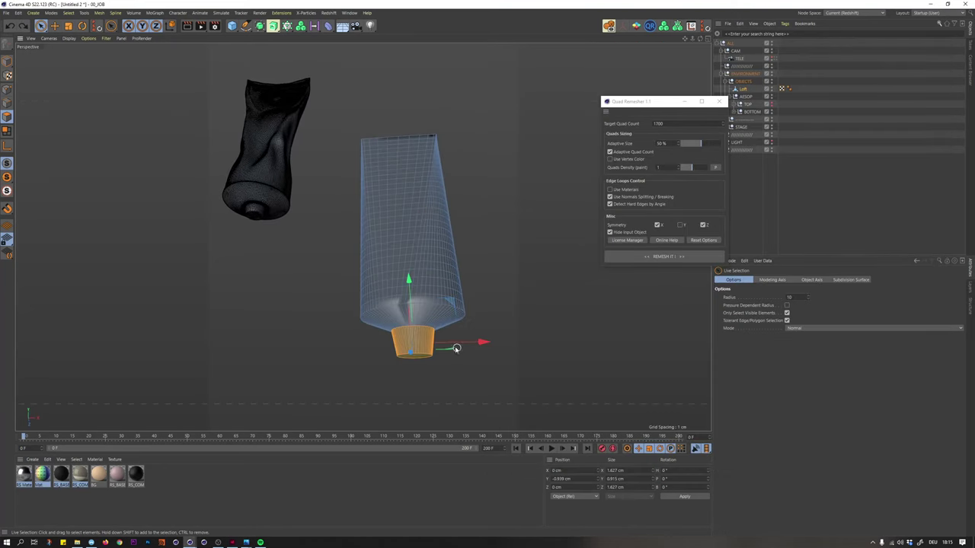
key(t)
drag(483, 342, 414, 303)
key(space)
key(t)
alt+drag(414, 303, 417, 323)
key(space)
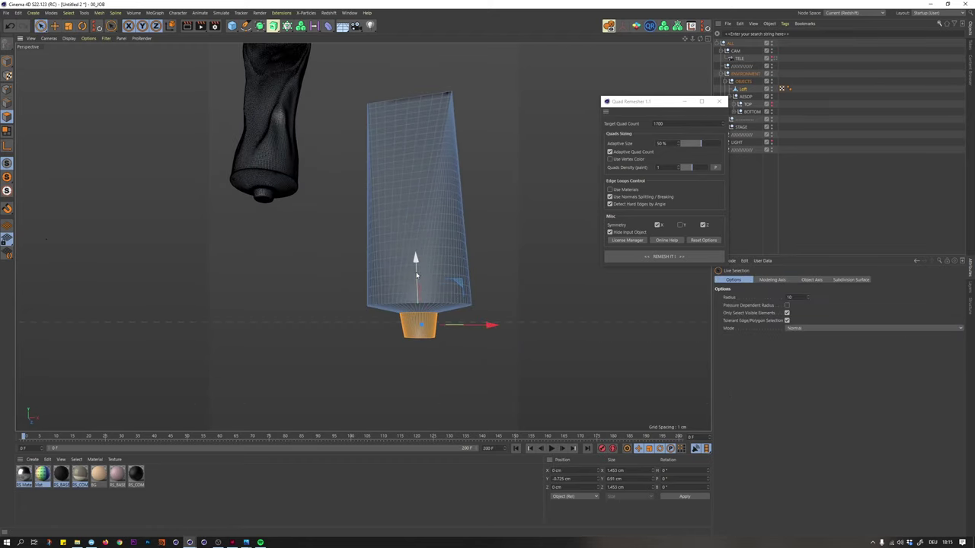
drag(416, 264, 394, 235)
click(339, 258)
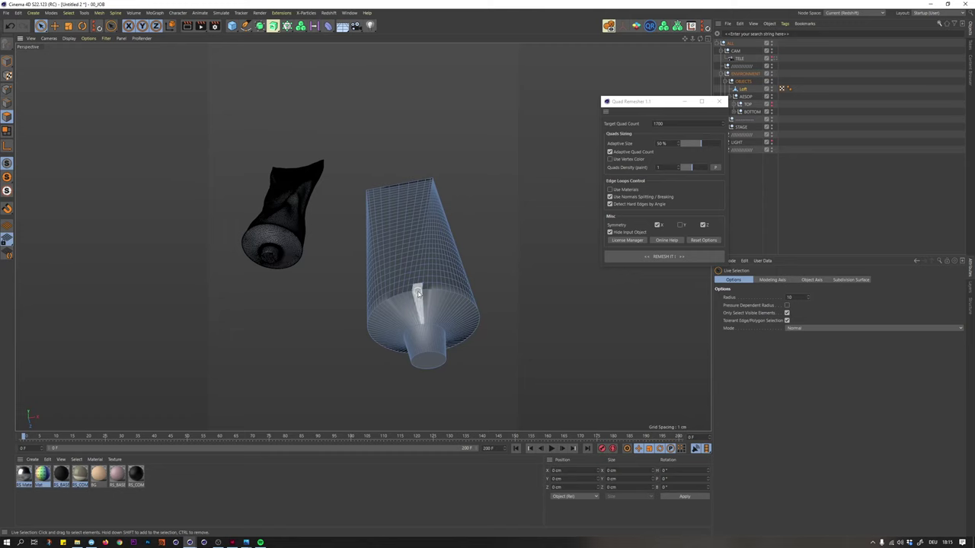
- Set the target quad count to 1600 in Quad Remesher and remesh the Loft
alt+drag(418, 289, 396, 239)
alt+right_drag(422, 270, 417, 270)
alt+drag(420, 271, 437, 282)
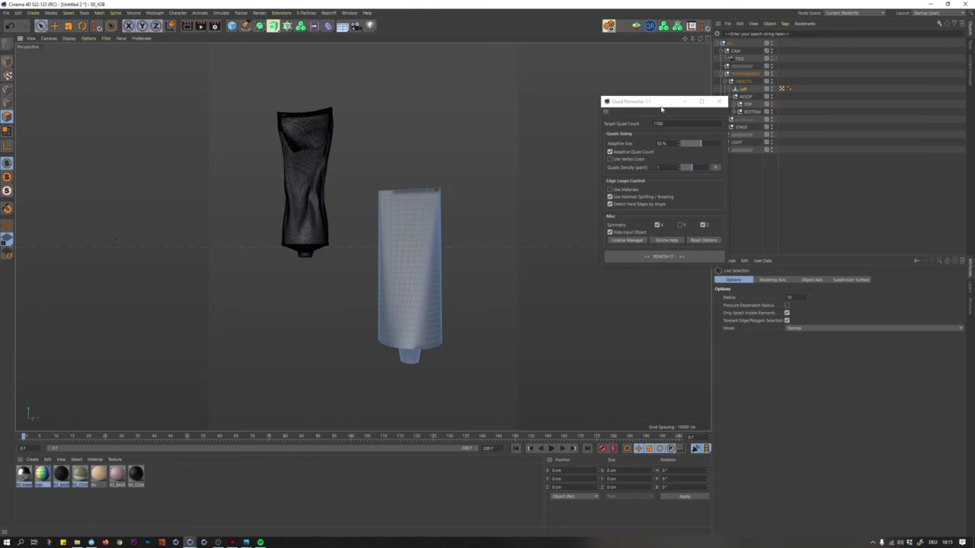
drag(647, 102, 607, 81)
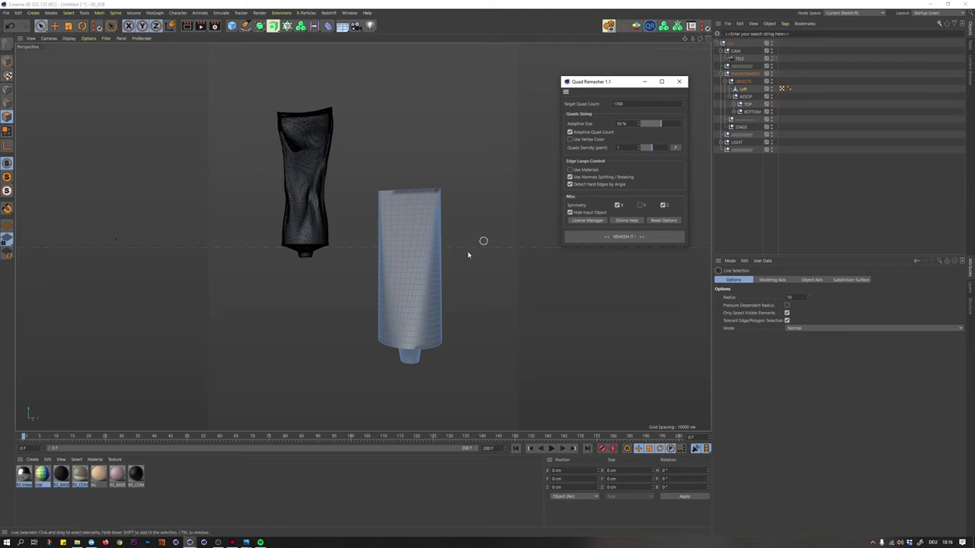
mouse_move(404, 290)
alt+mouse_down()
mouse_move(407, 313)
mouse_move(410, 304)
mouse_move(417, 317)
alt+mouse_up()
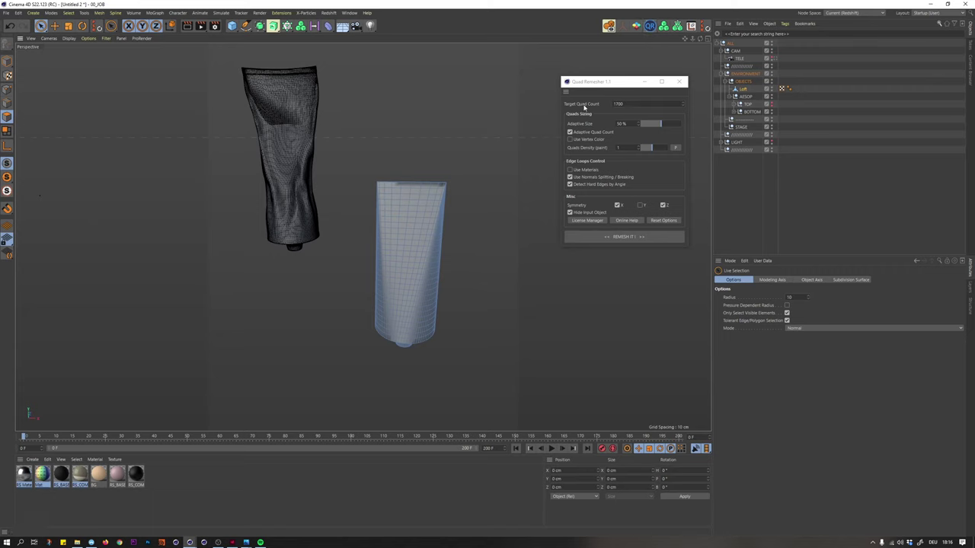
click(623, 104)
text(6)
alt+drag(412, 205, 487, 124)
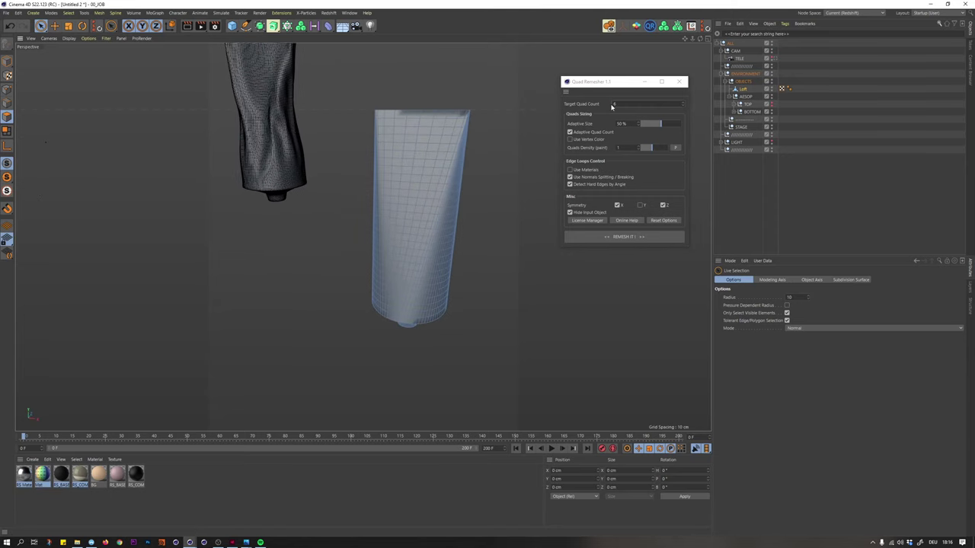
click(596, 127)
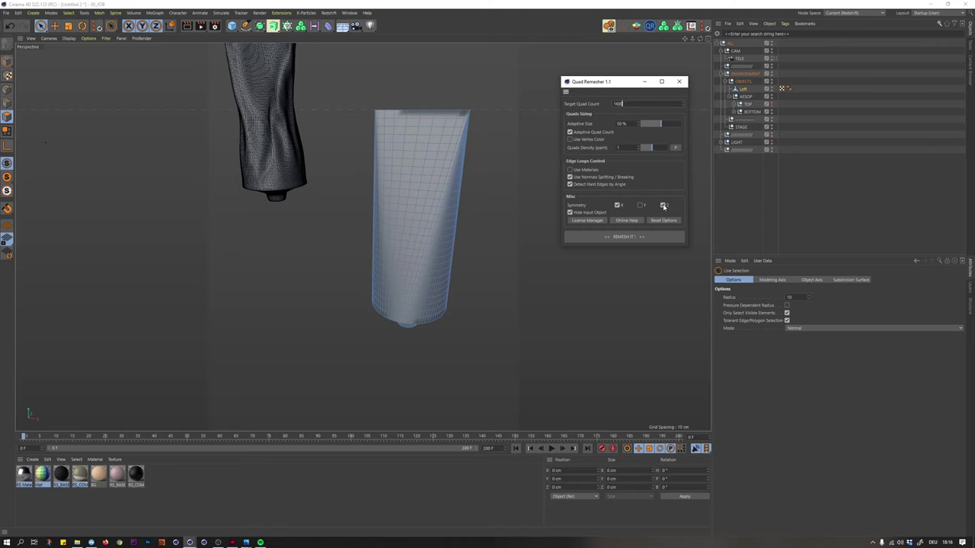
click(625, 237)
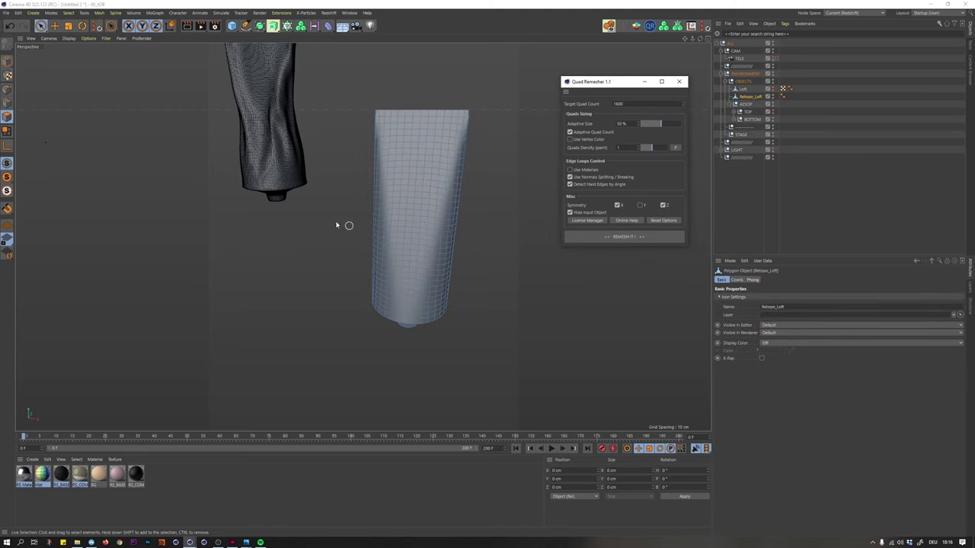
- Examine the remeshed tube's quad layout from several angles, with the Quad Remesher window moved aside
alt+right_drag(434, 285, 431, 289)
alt+drag(416, 285, 413, 191)
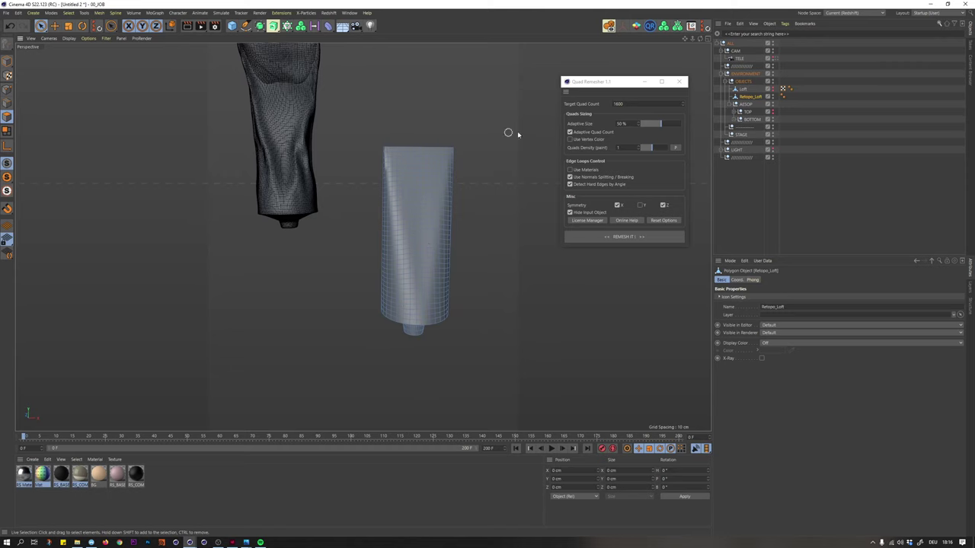
drag(601, 85, 582, 102)
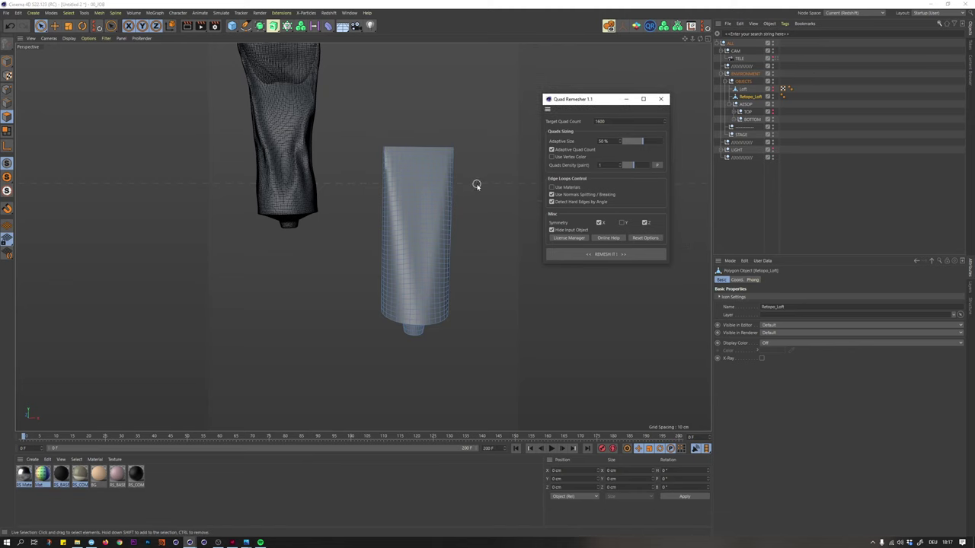
alt+drag(404, 146, 393, 167)
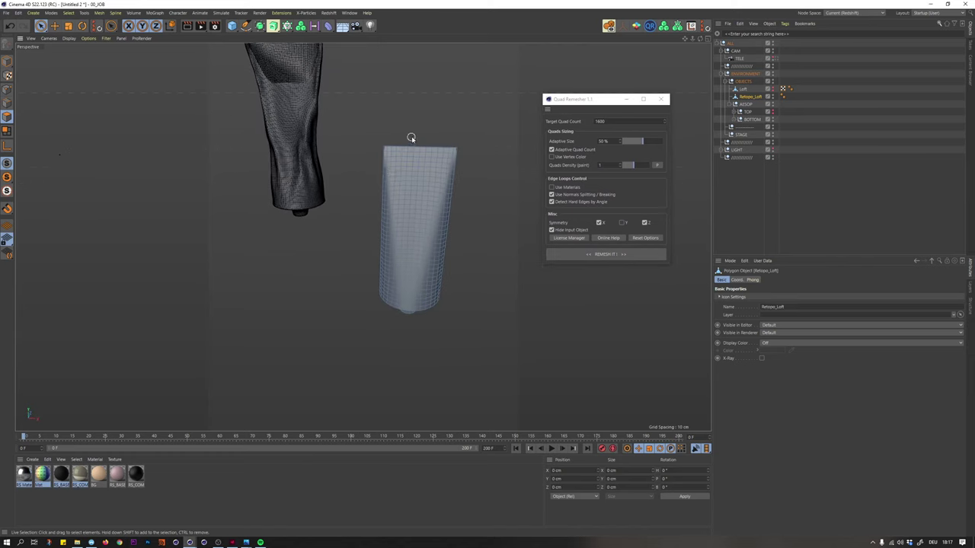
- Compare the remeshed tube with the dense crumpled tube model beside it from several angles
scroll(411, 142, down, 3)
alt+drag(410, 144, 410, 139)
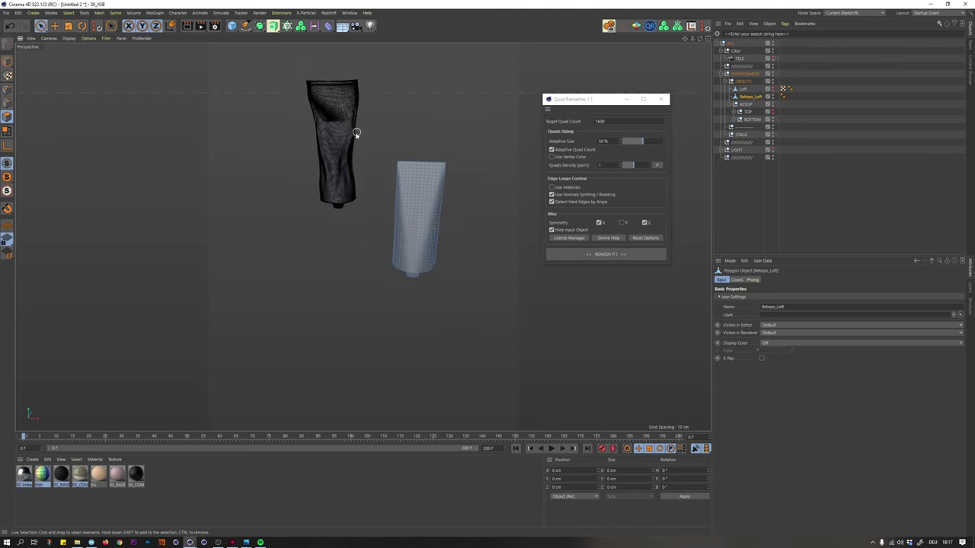
scroll(343, 135, up, 3)
alt+right_drag(343, 135, 349, 136)
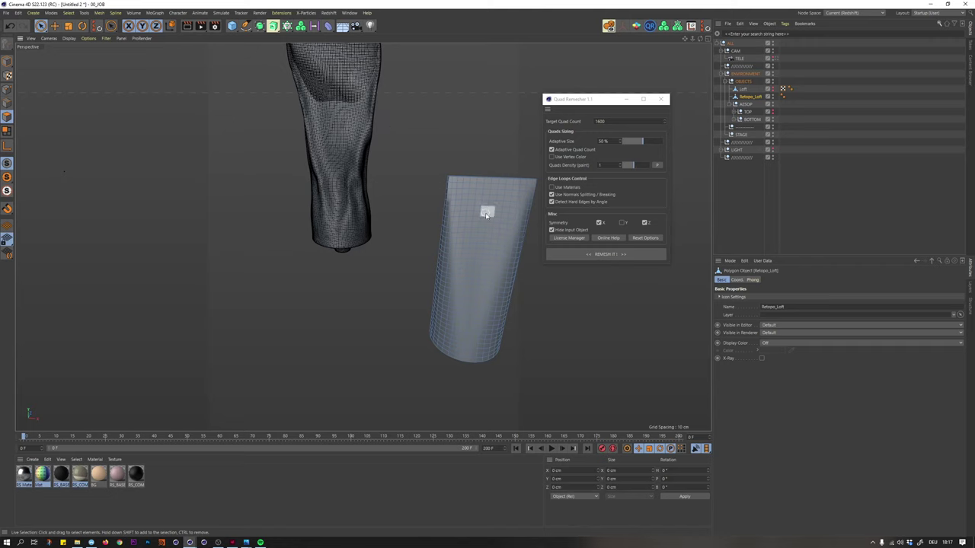
alt+middle_drag(478, 220, 457, 217)
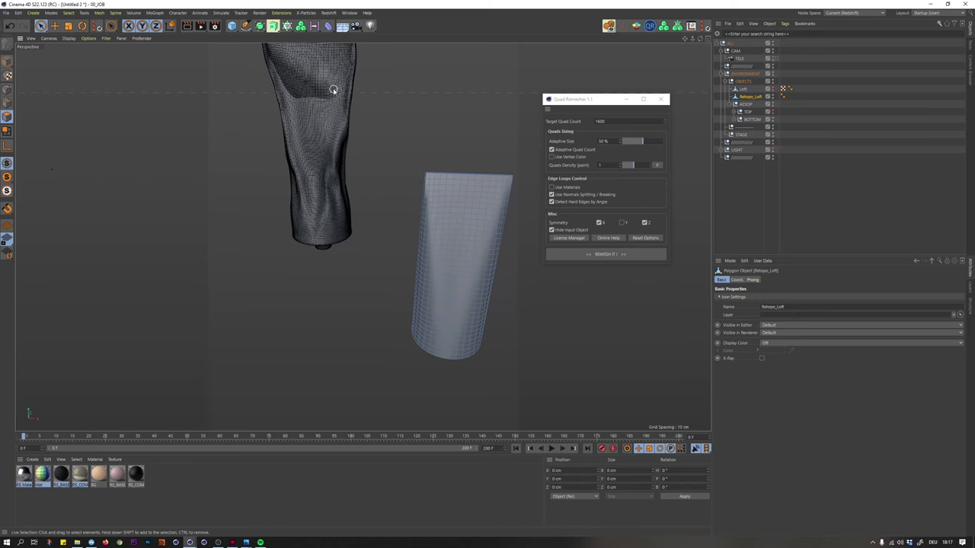
alt+middle_drag(334, 44, 336, 60)
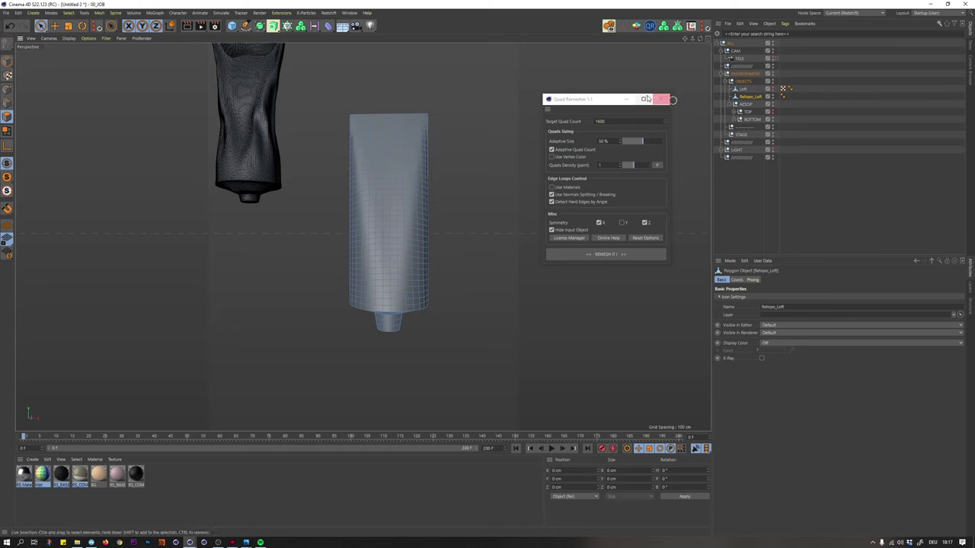
- Close Quad Remesher and switch the workspace layout to BP - UV Edit
click(662, 100)
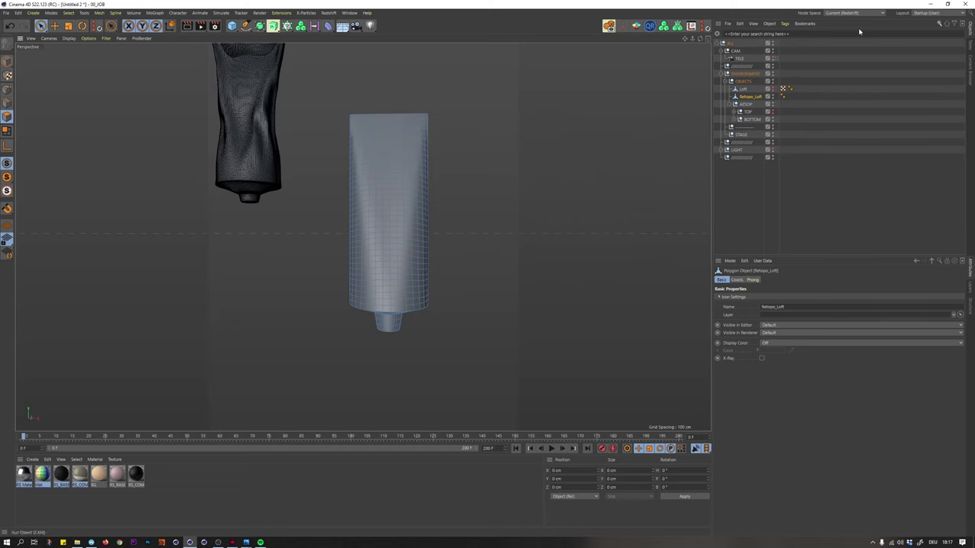
click(921, 14)
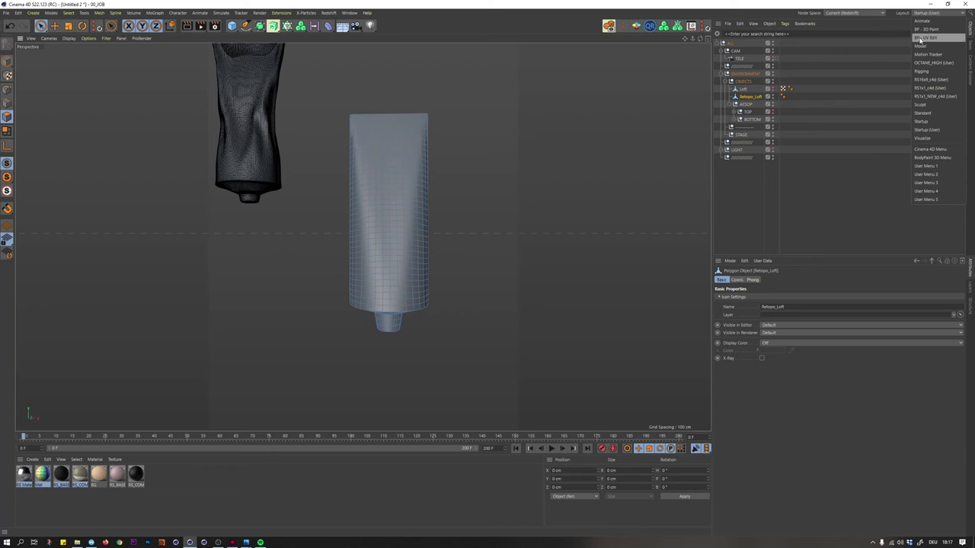
click(922, 37)
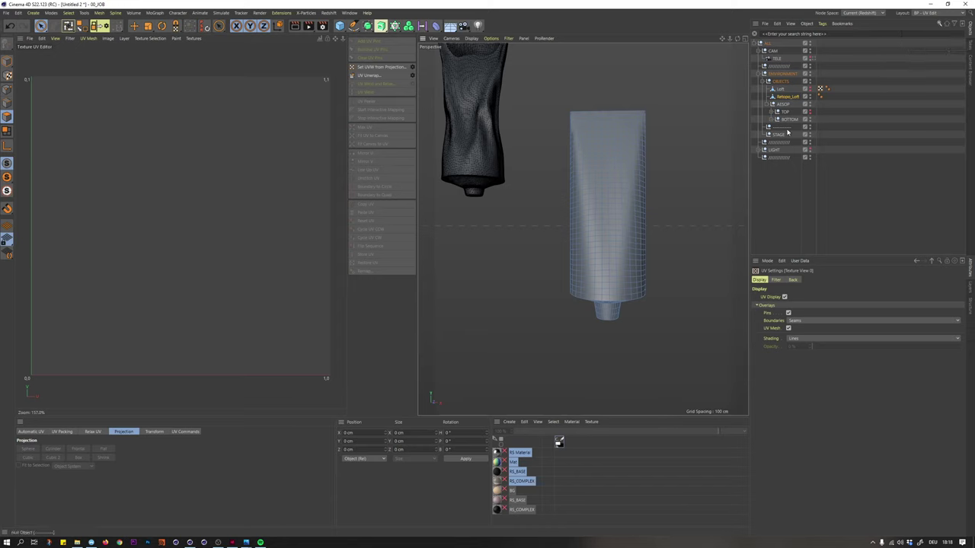
- Examine the remeshed tube's sides, flat end, shoulder and neck to judge where UV seams should run
alt+drag(610, 212, 582, 230)
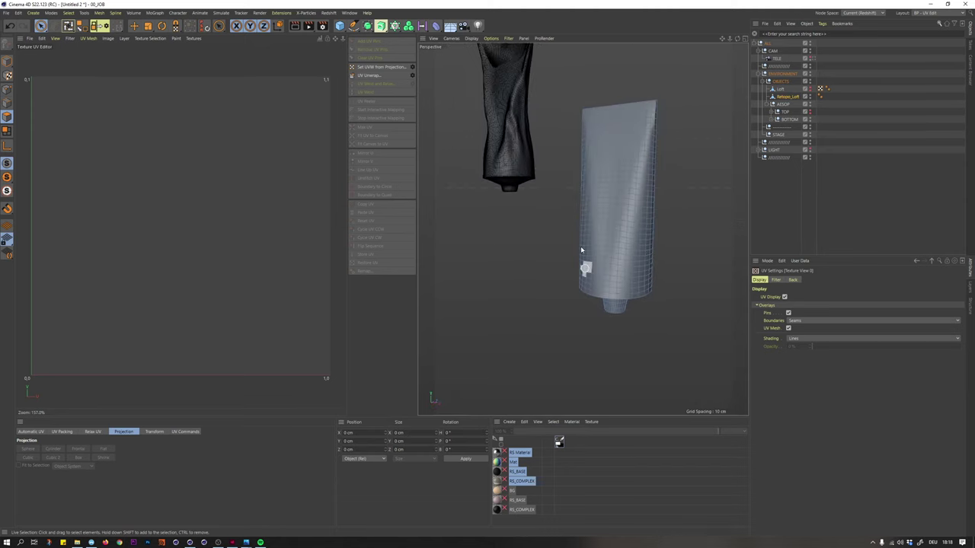
alt+middle_drag(616, 250, 602, 222)
mouse_move(602, 221)
alt+mouse_down()
mouse_move(607, 211)
mouse_move(617, 220)
alt+mouse_up()
alt+middle_drag(620, 158, 603, 209)
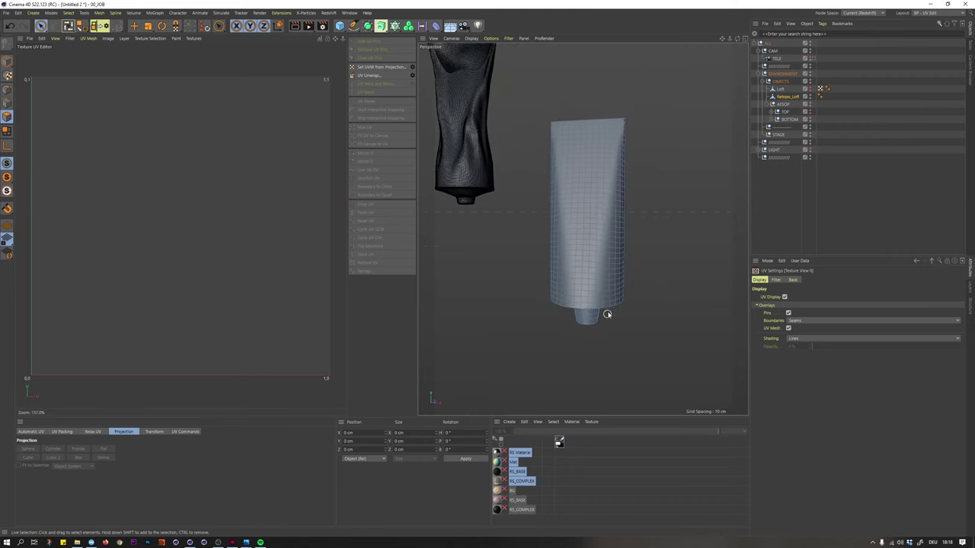
alt+middle_drag(621, 131, 619, 179)
mouse_move(617, 161)
alt+mouse_down()
mouse_move(606, 167)
mouse_move(624, 170)
alt+mouse_up()
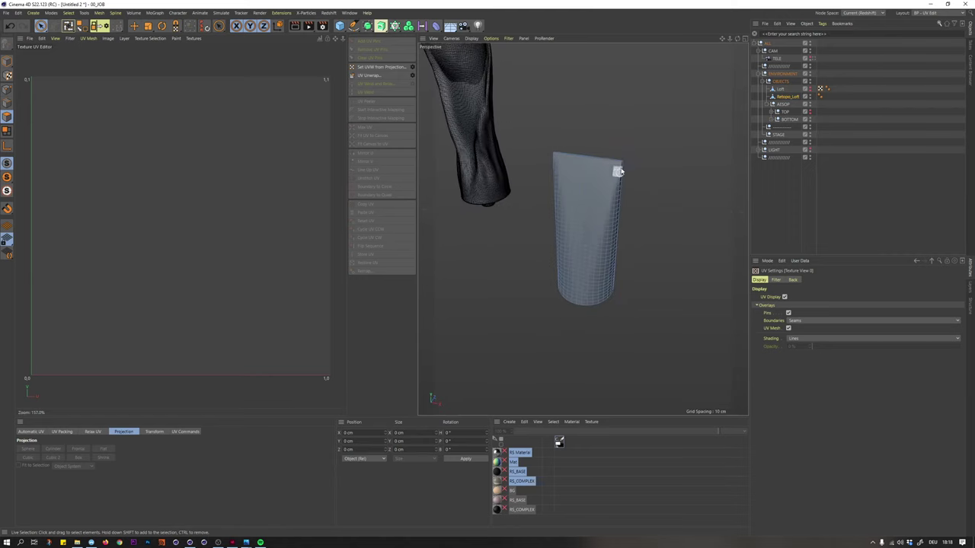
alt+drag(590, 251, 578, 150)
alt+middle_drag(579, 151, 576, 186)
scroll(575, 197, up, 4)
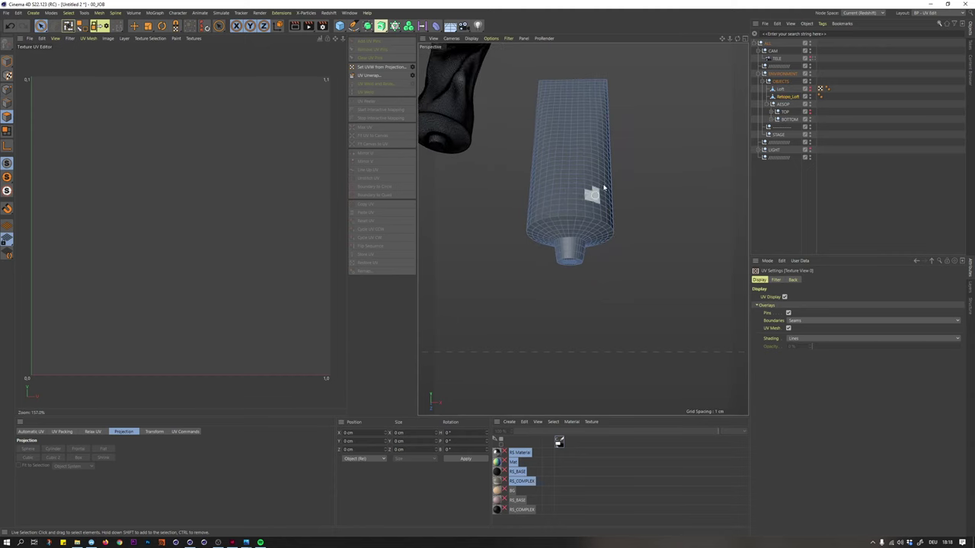
- Switch to edge mode and loop-select the edges around the rim where the tube body meets the shoulder
click(7, 103)
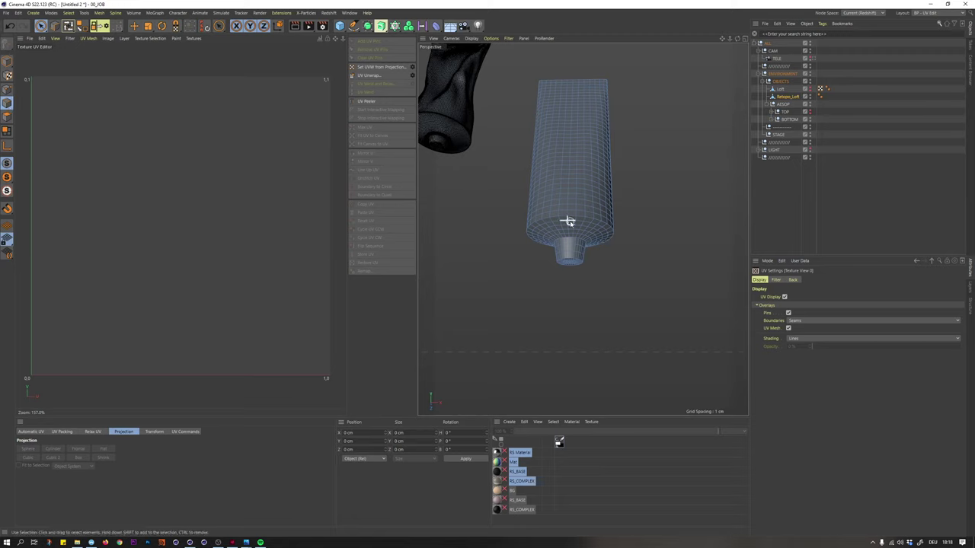
key(u)
key(l)
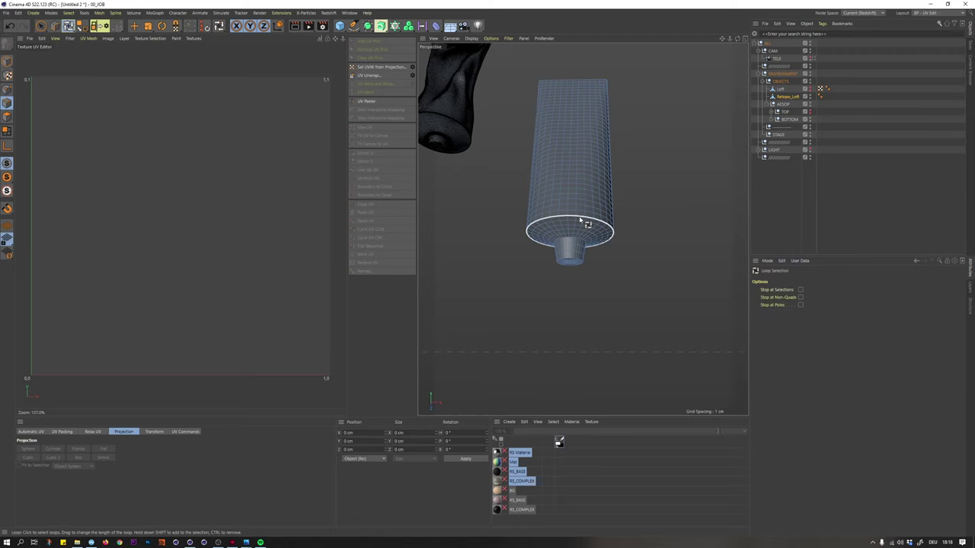
click(580, 221)
scroll(583, 220, up, 3)
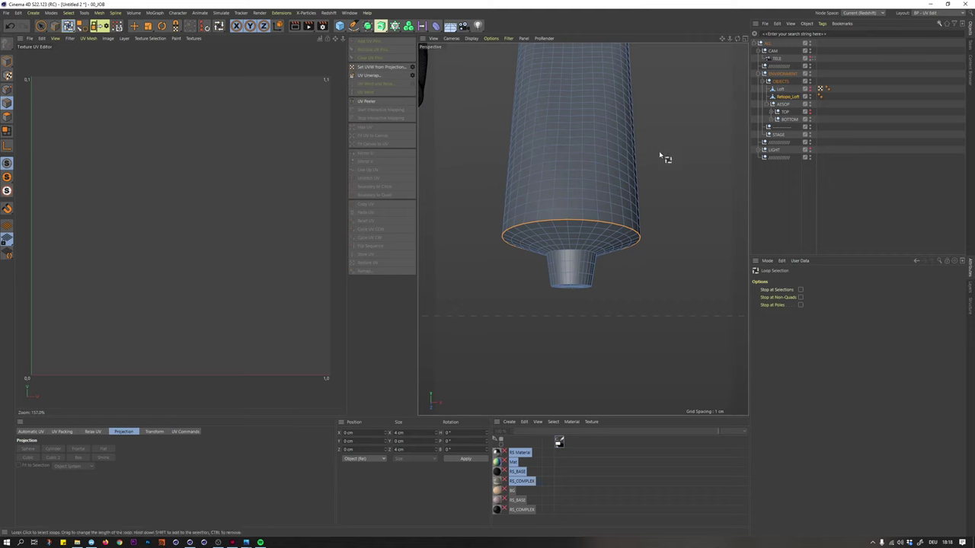
- Select all polygons of Retopo_Loft and create their UVs with Set UVW from Projection
click(7, 117)
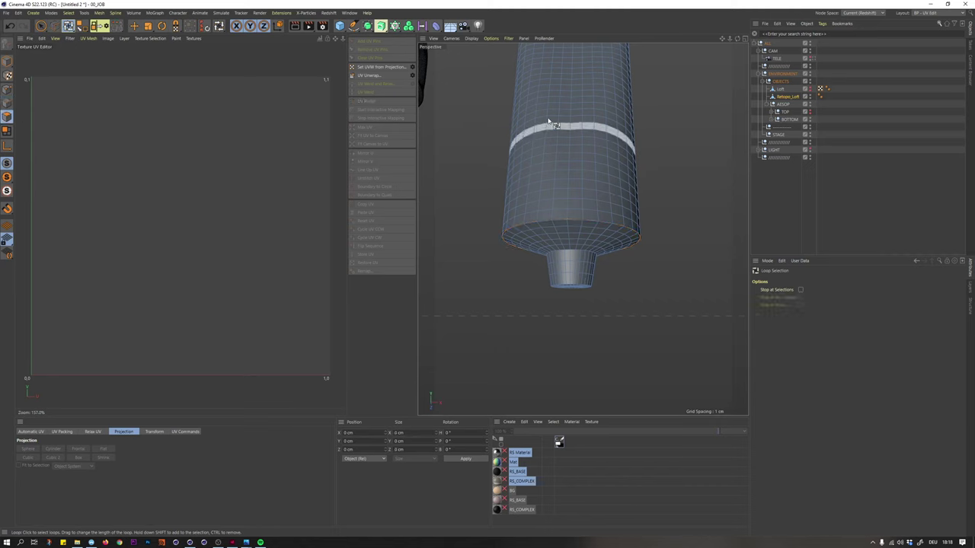
key(ctrl+a)
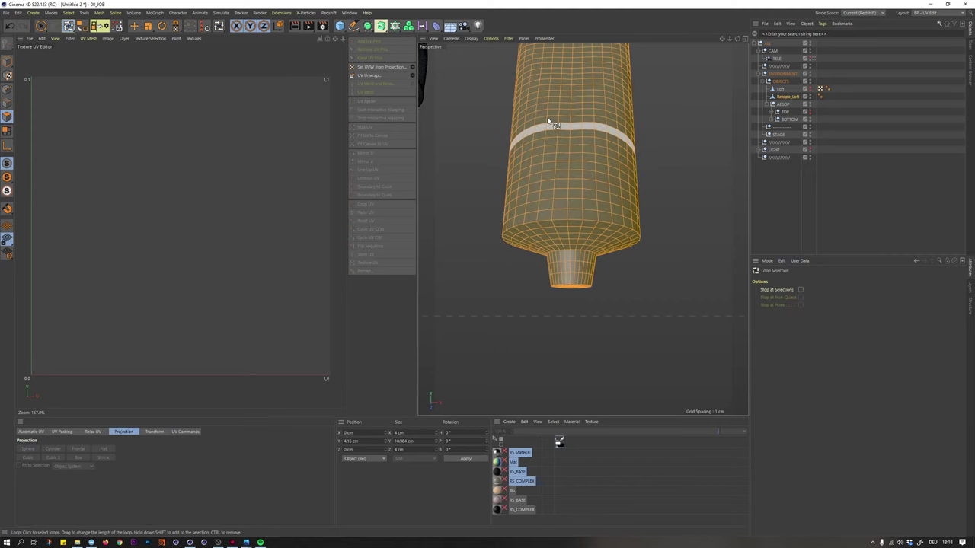
click(374, 70)
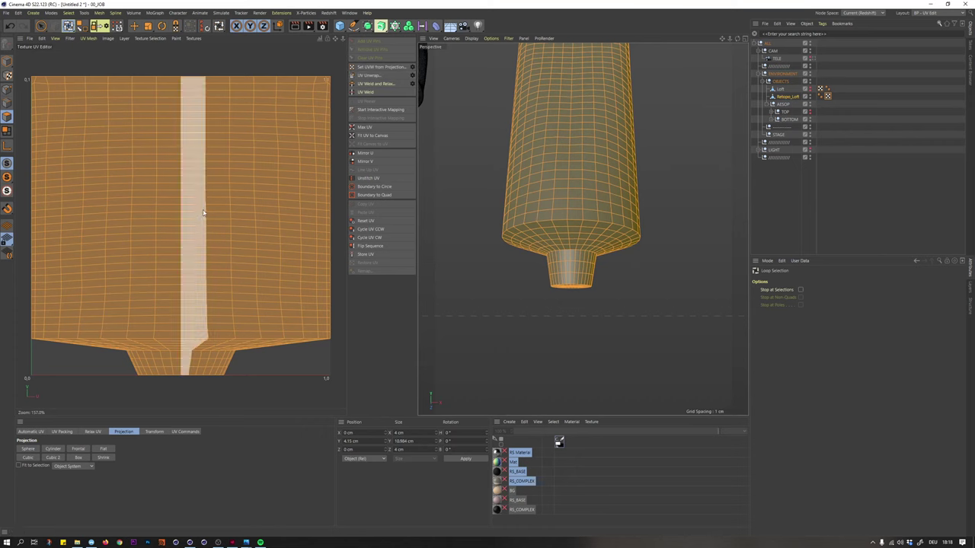
scroll(181, 226, down, 3)
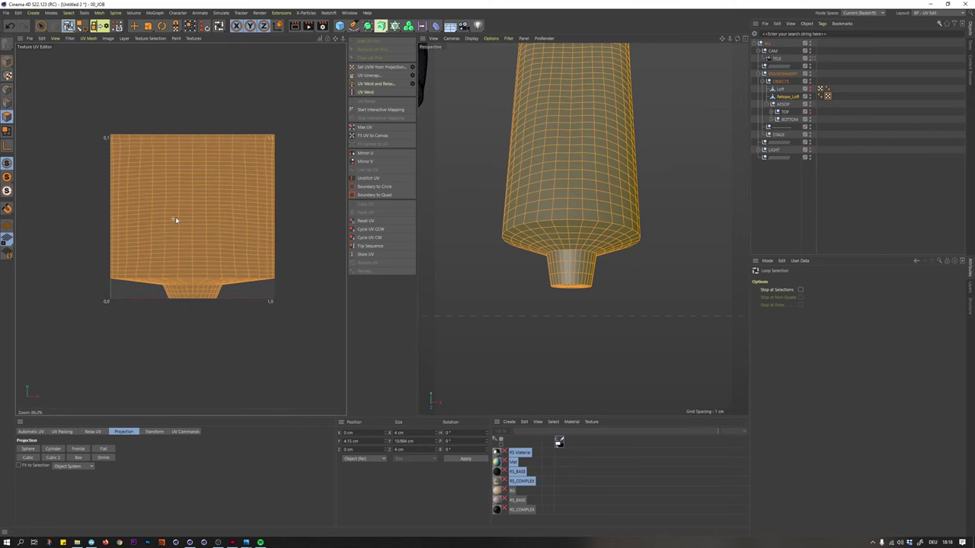
scroll(237, 235, up, 2)
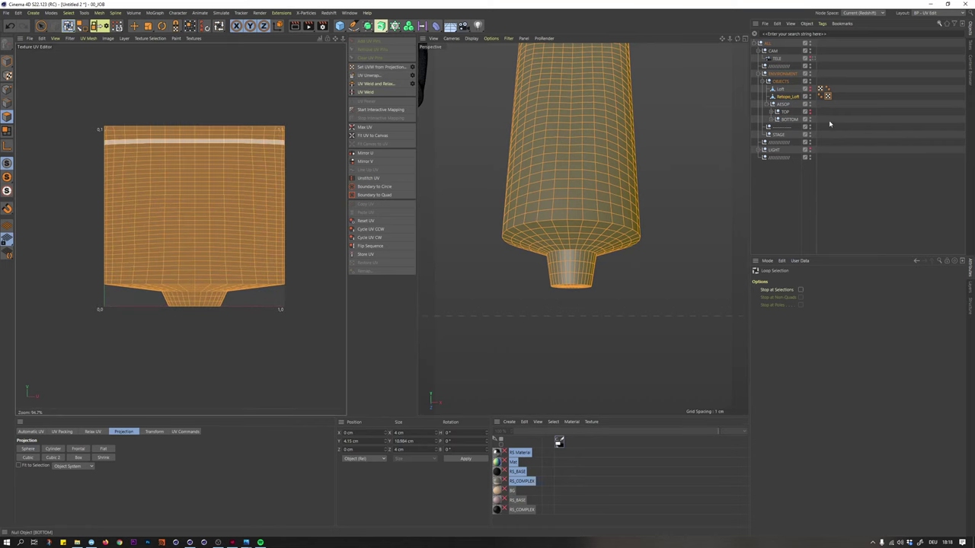
- Unwrap the UVs with the shoulder rim edge loop as the seam and pick the outlines of both islands
click(7, 102)
click(586, 223)
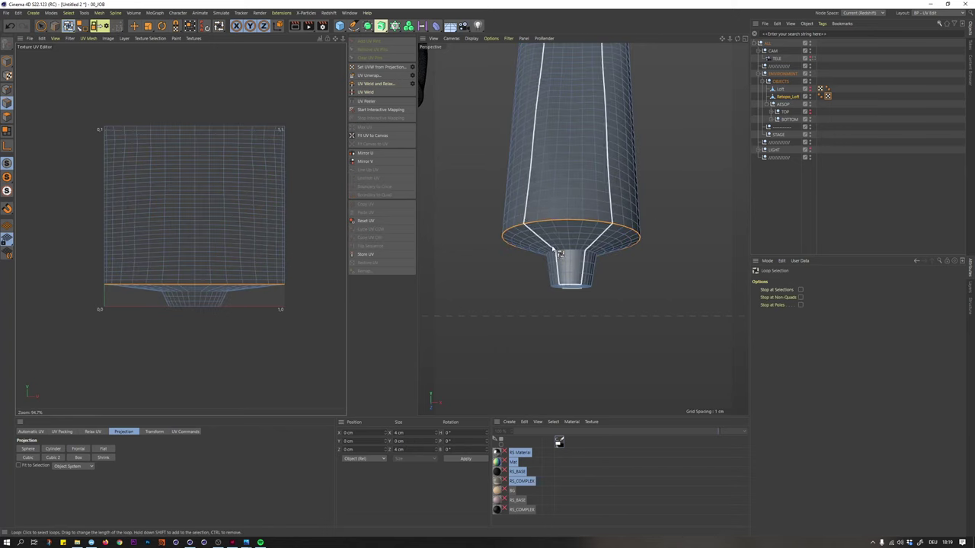
click(373, 76)
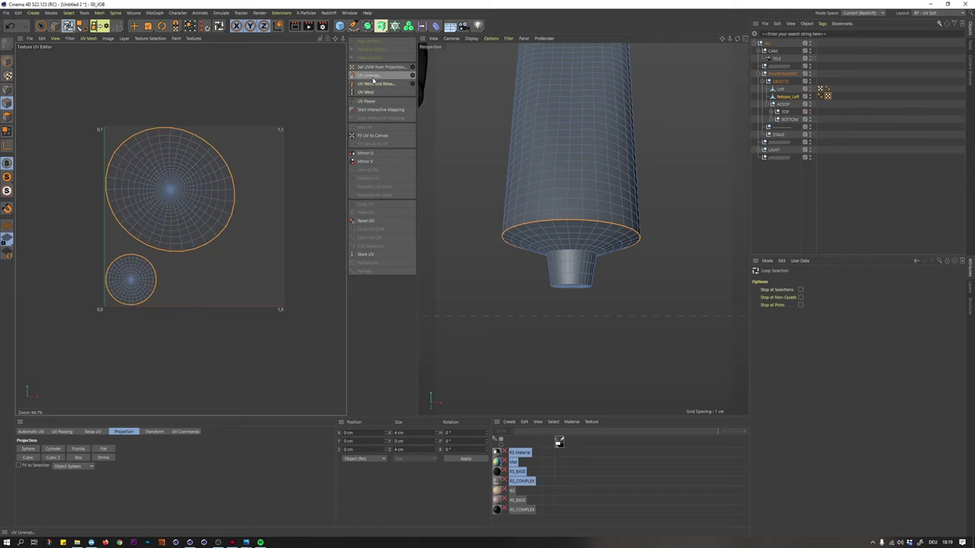
click(142, 303)
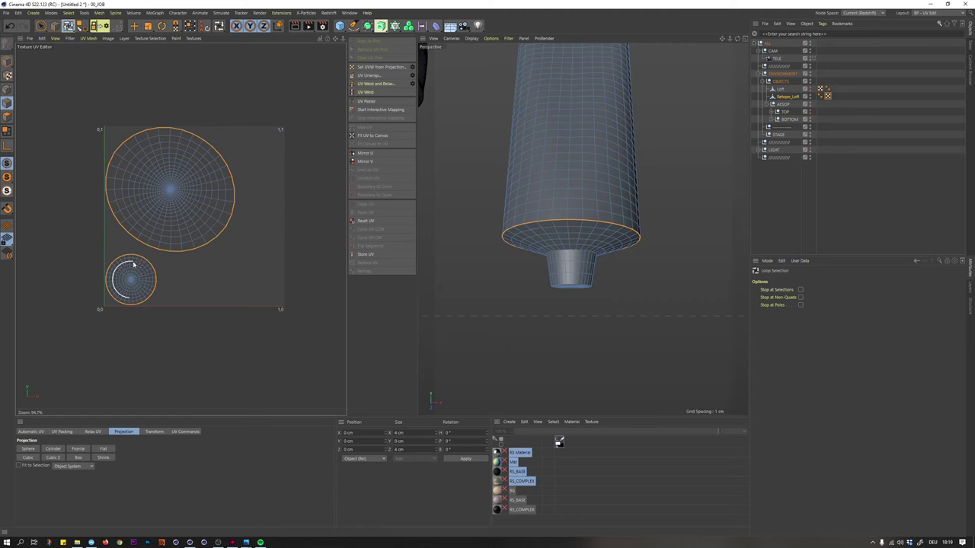
shift+click(210, 246)
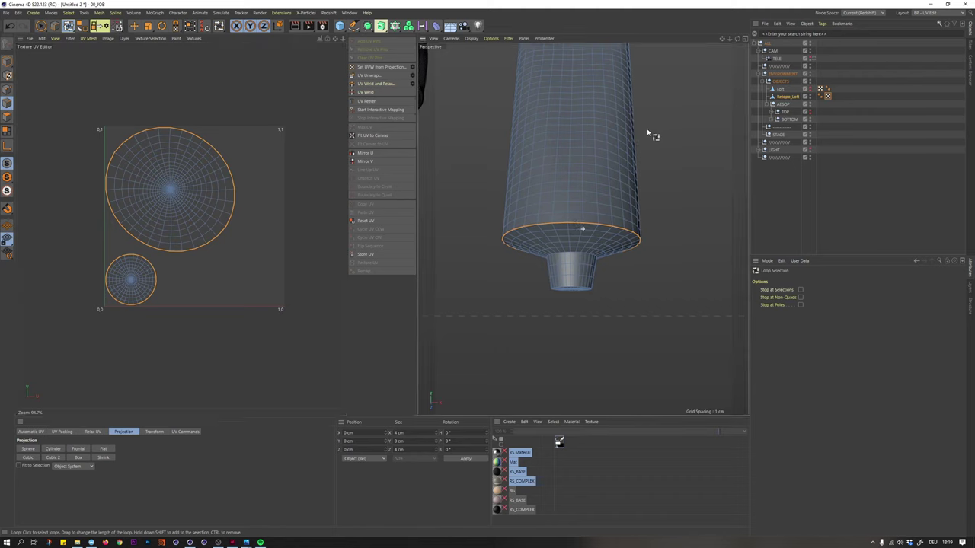
- Select the short centre edge at one corner of the tube's flat end
mouse_move(647, 133)
alt+mouse_down()
mouse_move(635, 157)
mouse_move(585, 166)
mouse_move(566, 180)
mouse_move(629, 134)
alt+mouse_up()
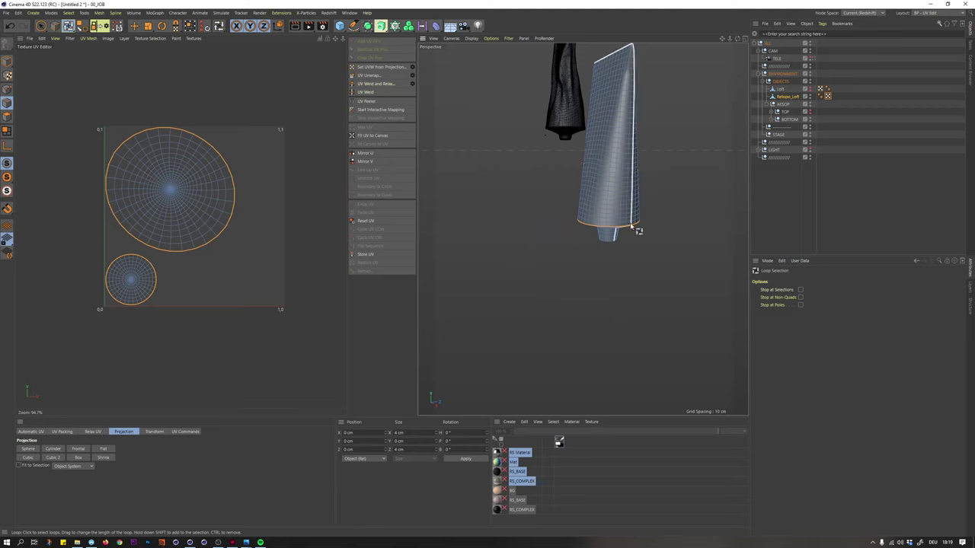
alt+drag(642, 160, 647, 257)
alt+middle_drag(647, 255, 649, 285)
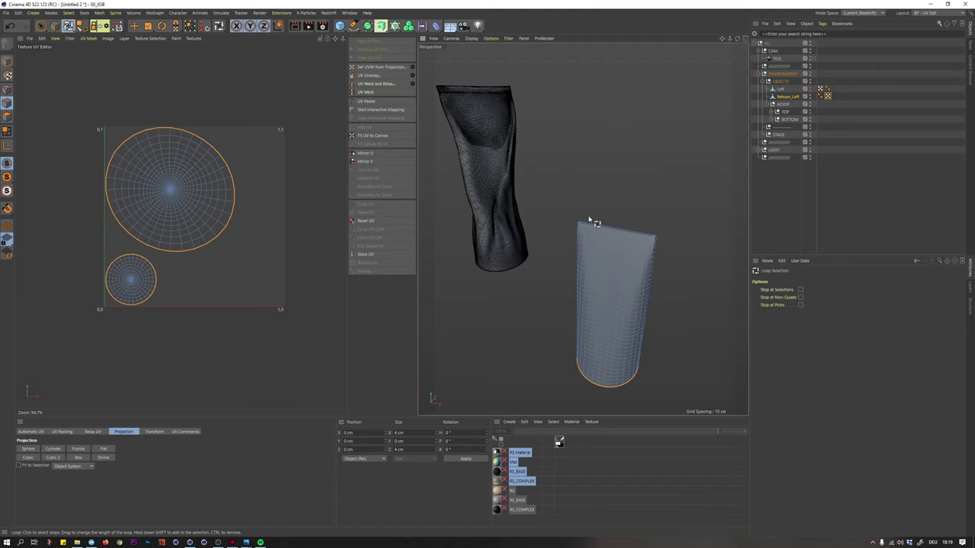
alt+middle_drag(589, 220, 584, 239)
alt+right_drag(578, 248, 607, 235)
alt+drag(597, 239, 558, 206)
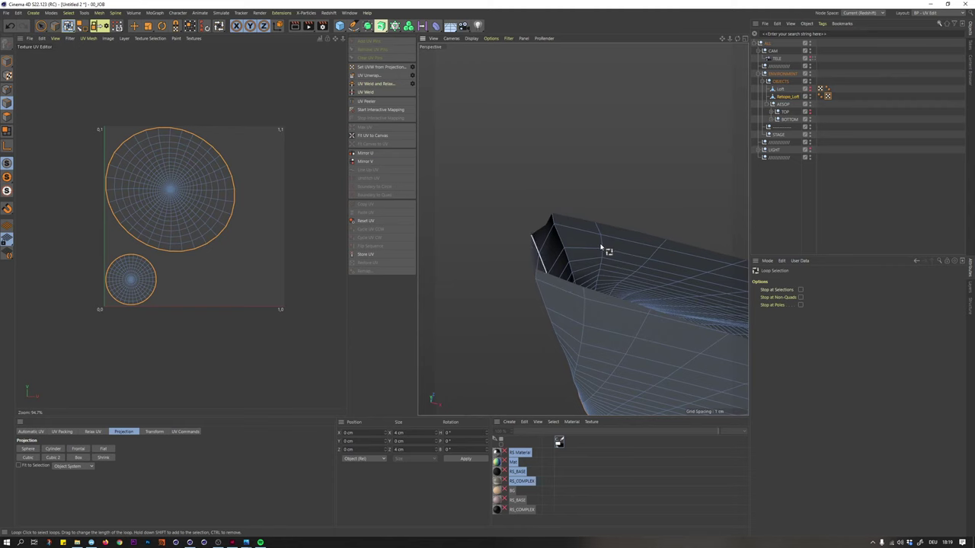
alt+drag(602, 249, 605, 224)
key(t)
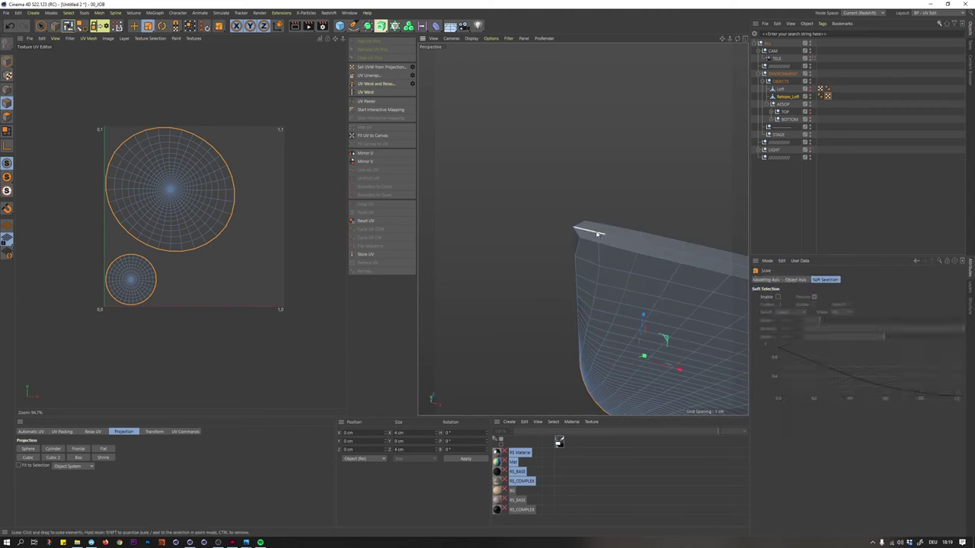
click(599, 233)
alt+middle_drag(612, 239, 531, 205)
alt+right_drag(531, 204, 502, 245)
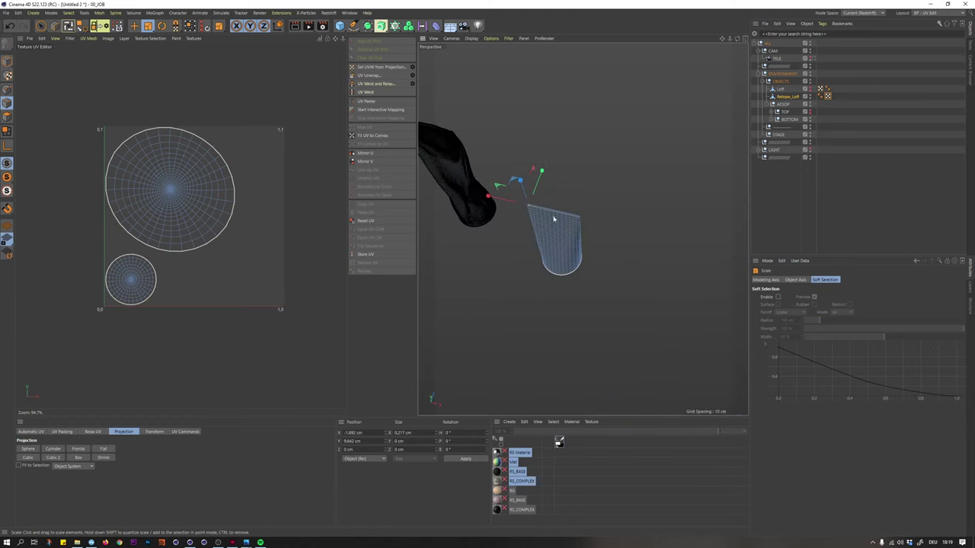
- Loop-select the lengthwise edges along the tube's narrow side from the shoulder rim, with Stop at Selections enabled
alt+drag(575, 240, 552, 223)
scroll(553, 224, up, 5)
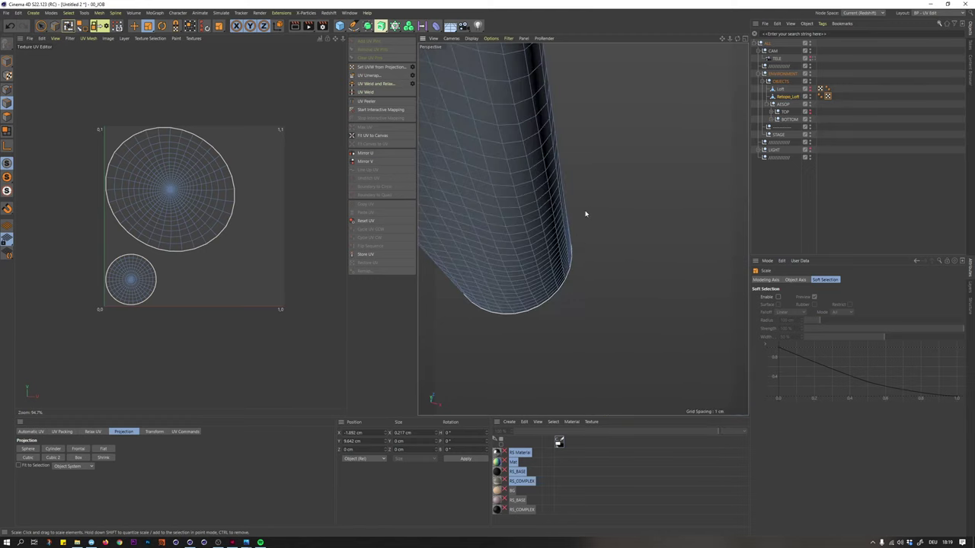
scroll(563, 277, down, 5)
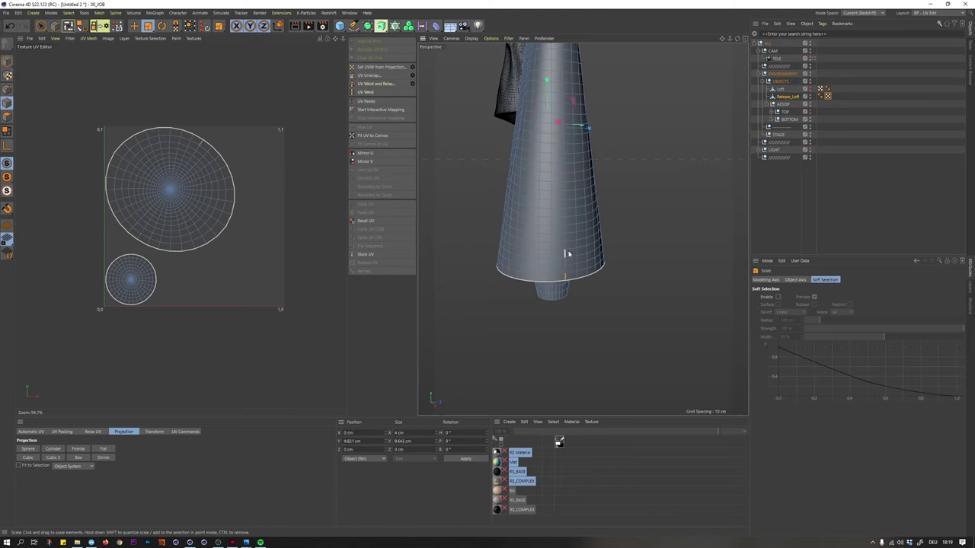
key(u)
key(l)
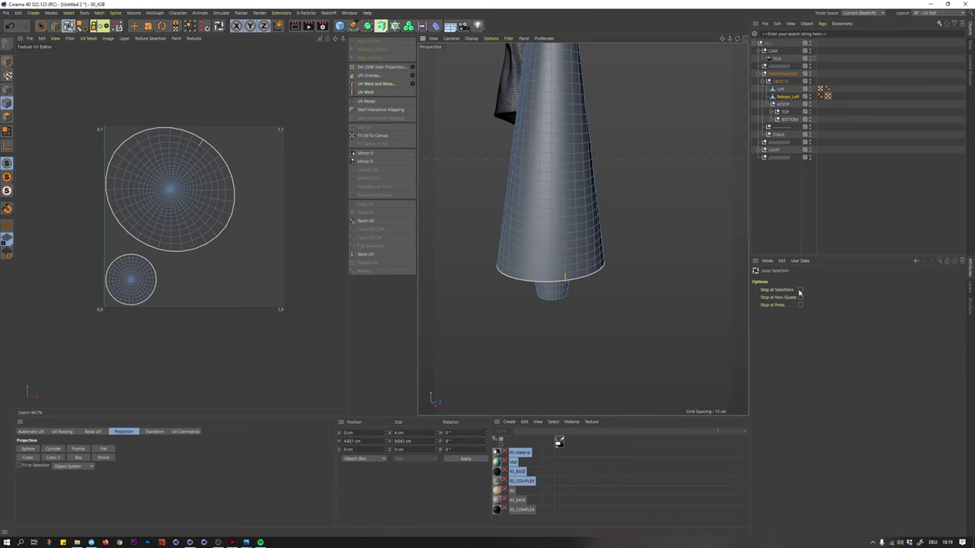
click(566, 267)
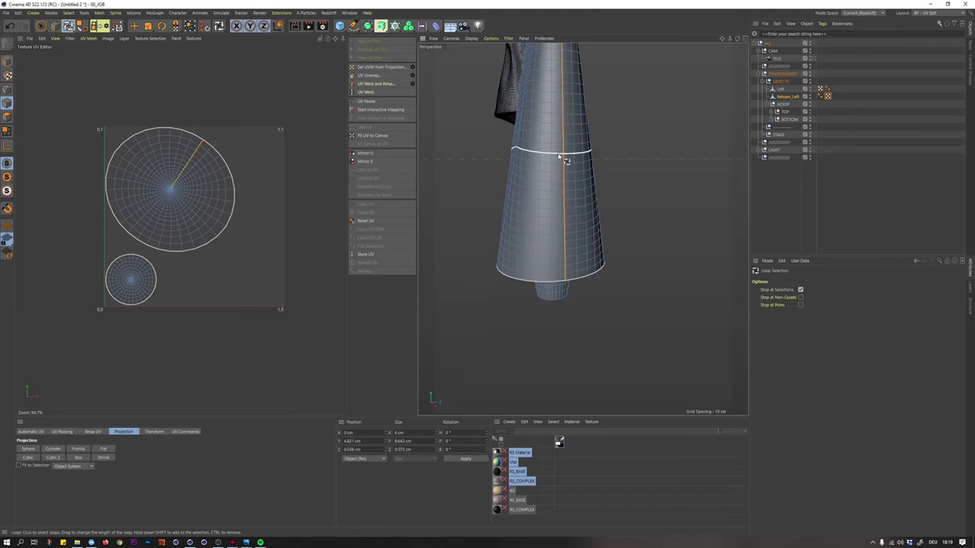
- Check the selected side seam's course up to and across the flat end, and clear the edge selection
scroll(572, 137, down, 3)
alt+drag(575, 120, 601, 110)
alt+middle_drag(570, 102, 609, 209)
mouse_move(557, 181)
alt+mouse_down()
mouse_move(569, 187)
mouse_move(555, 183)
alt+mouse_up()
alt+right_drag(555, 179, 577, 173)
alt+drag(577, 175, 599, 203)
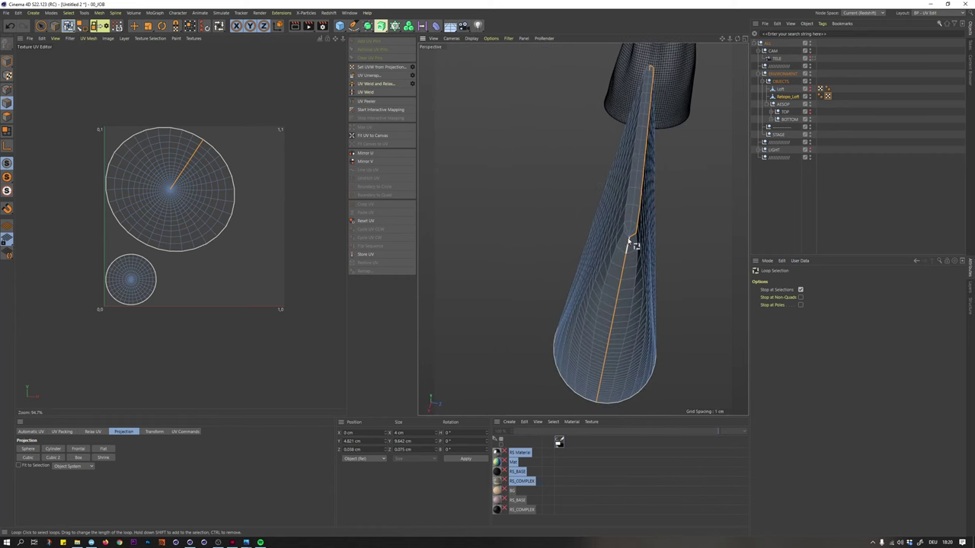
click(687, 142)
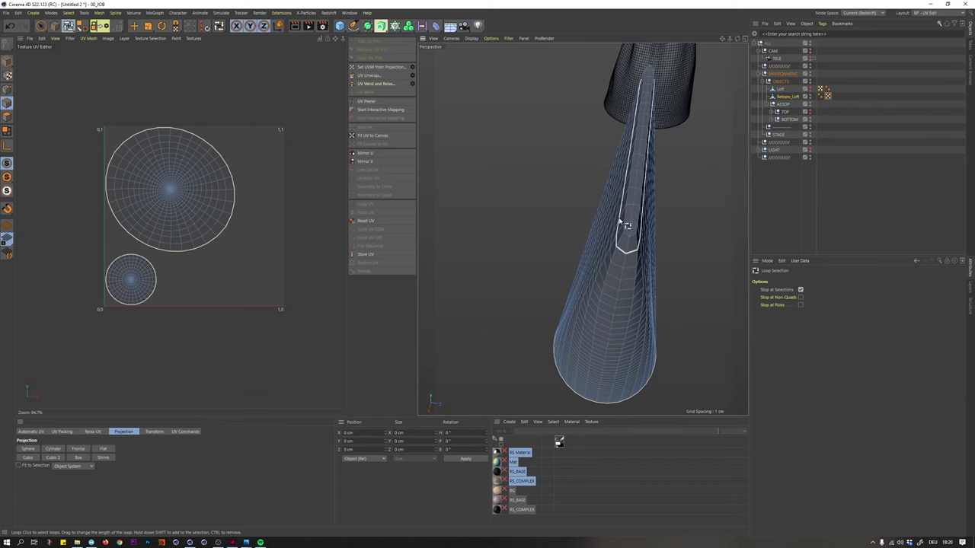
- Try to loop-select the lengthwise side seam starting at the short centre edge on one corner of the tube's flat end
click(653, 118)
key(t)
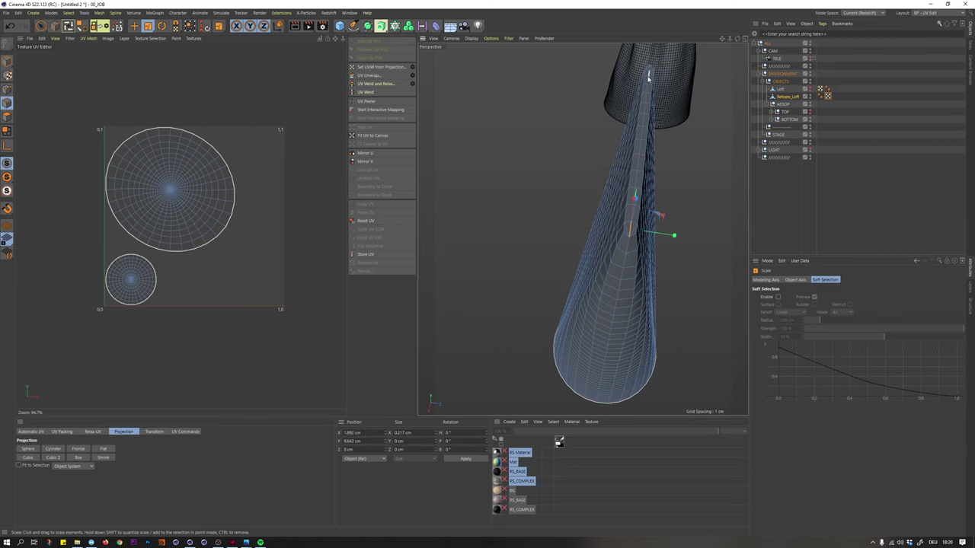
key(u)
key(l)
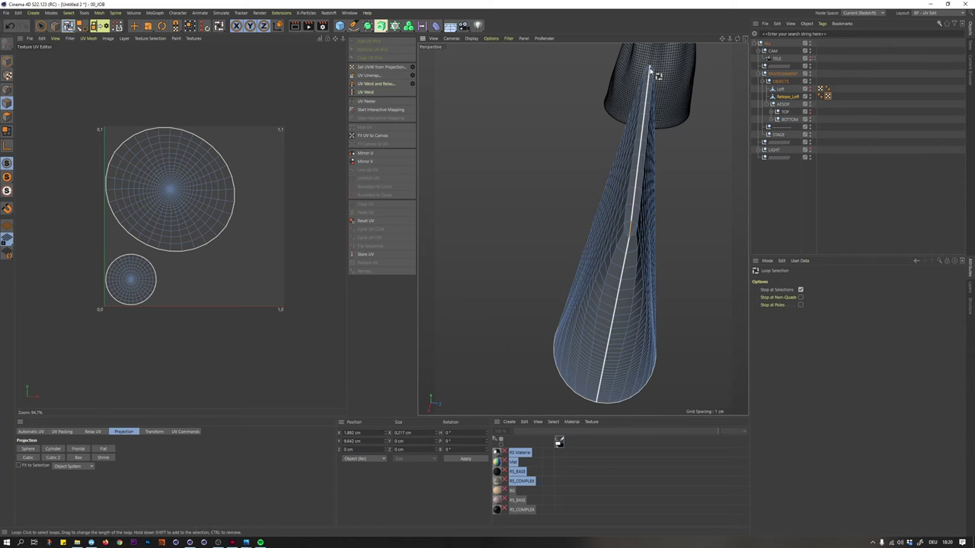
click(649, 74)
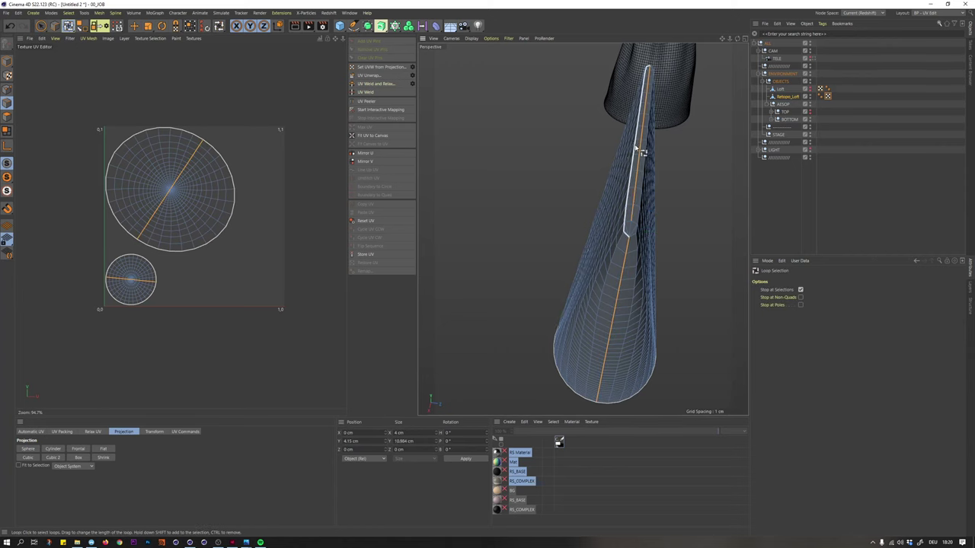
alt+drag(626, 143, 717, 136)
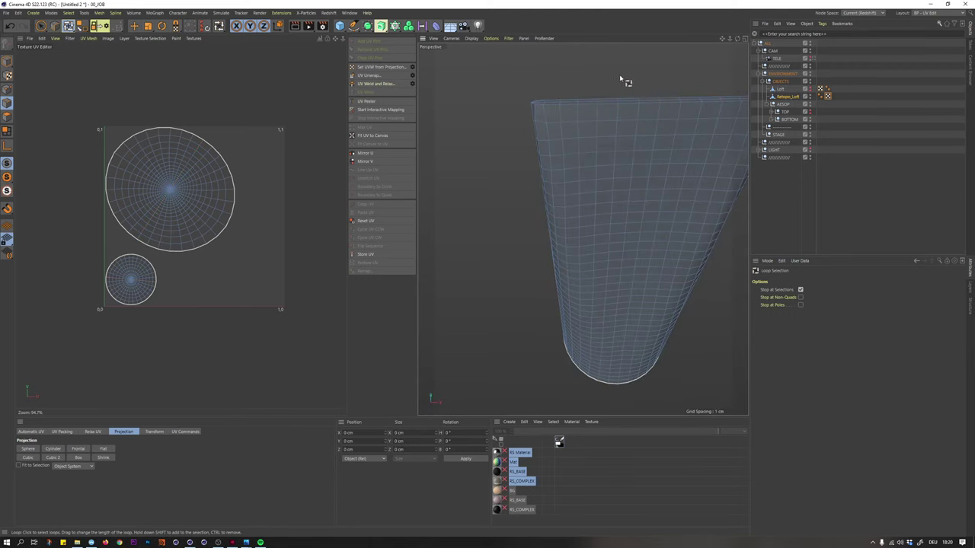
- Select the short centre edges at both corners of the flat end and loop-select the centre edges between them
key(t)
mouse_move(535, 106)
alt+mouse_down()
mouse_move(536, 115)
mouse_move(554, 106)
mouse_move(543, 111)
alt+mouse_up()
click(540, 111)
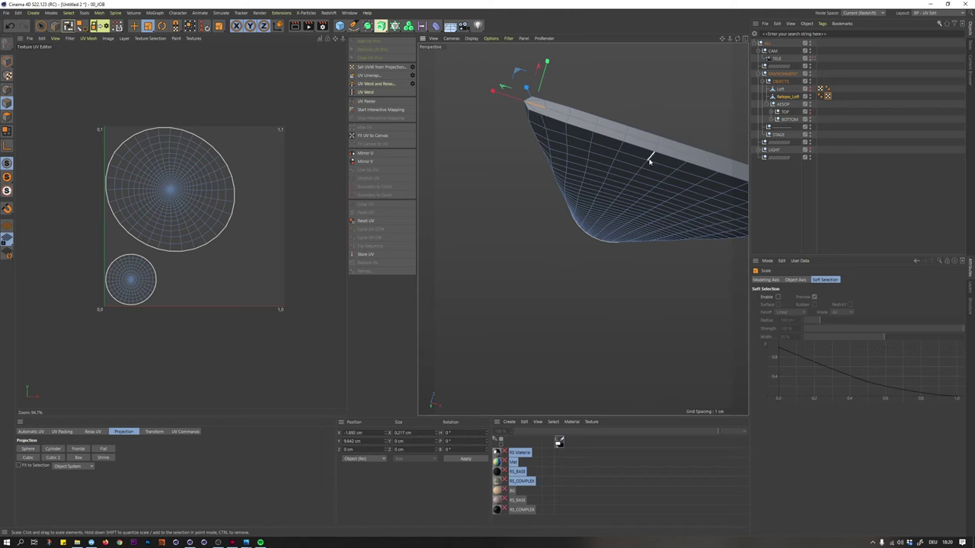
alt+drag(650, 159, 610, 158)
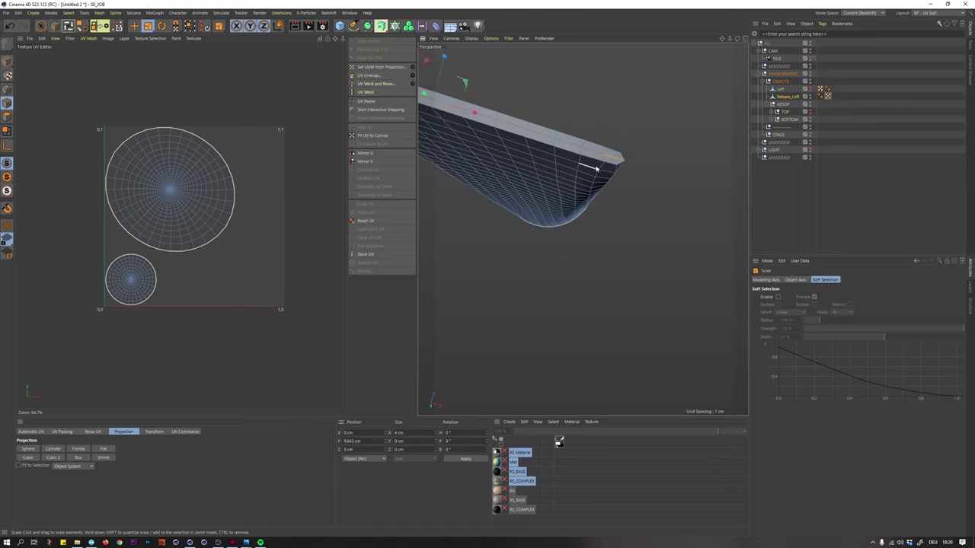
key(u)
key(l)
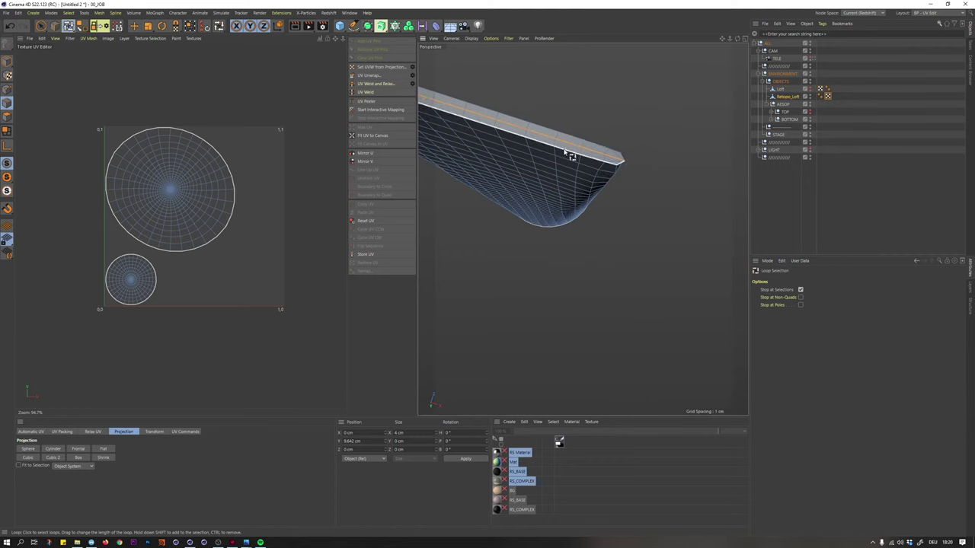
- Try adding the lengthwise loop along the tube's narrow side to the flat-end selection, and undo it
alt+right_drag(569, 154, 533, 141)
alt+drag(533, 140, 572, 105)
alt+middle_drag(574, 204, 557, 138)
alt+right_drag(558, 138, 541, 243)
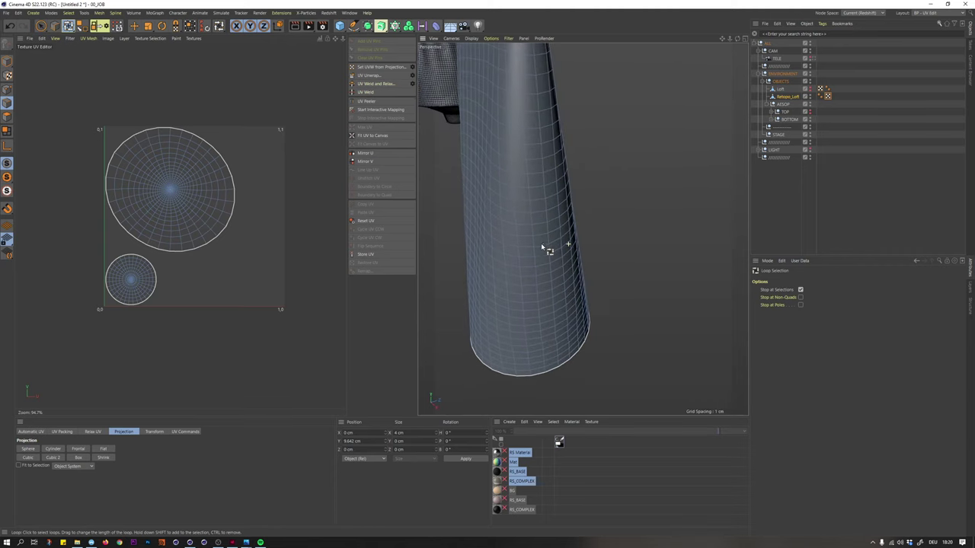
alt+middle_drag(557, 182, 559, 237)
alt+right_drag(559, 237, 555, 211)
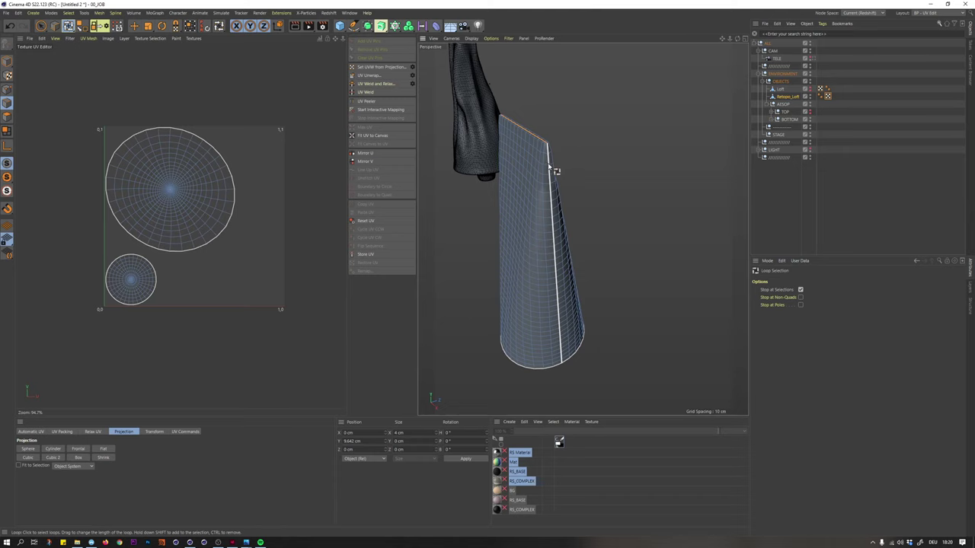
click(557, 179)
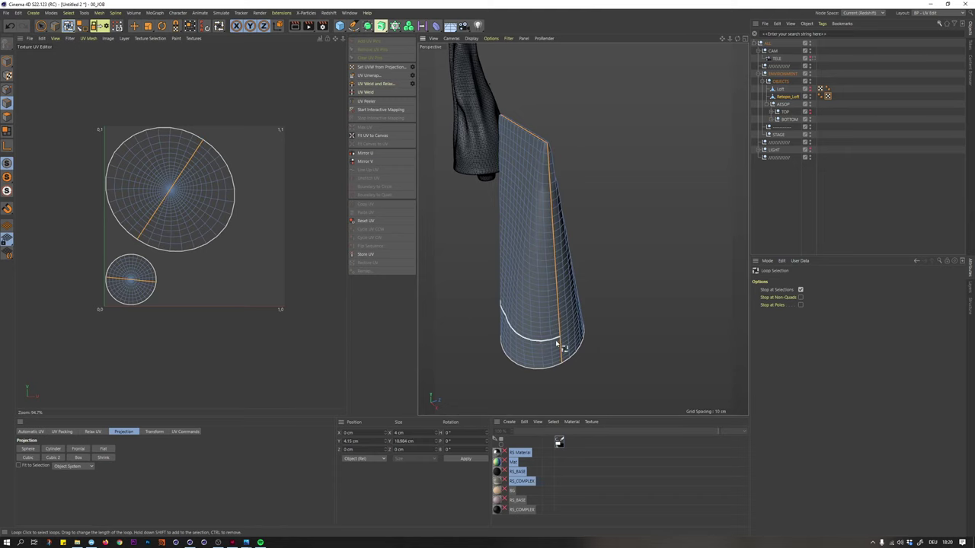
alt+drag(550, 339, 577, 261)
key(ctrl+z)
- Add the centre edge of the shoulder rim on the tube's narrow side to the selection with Live Selection
alt+drag(536, 345, 567, 350)
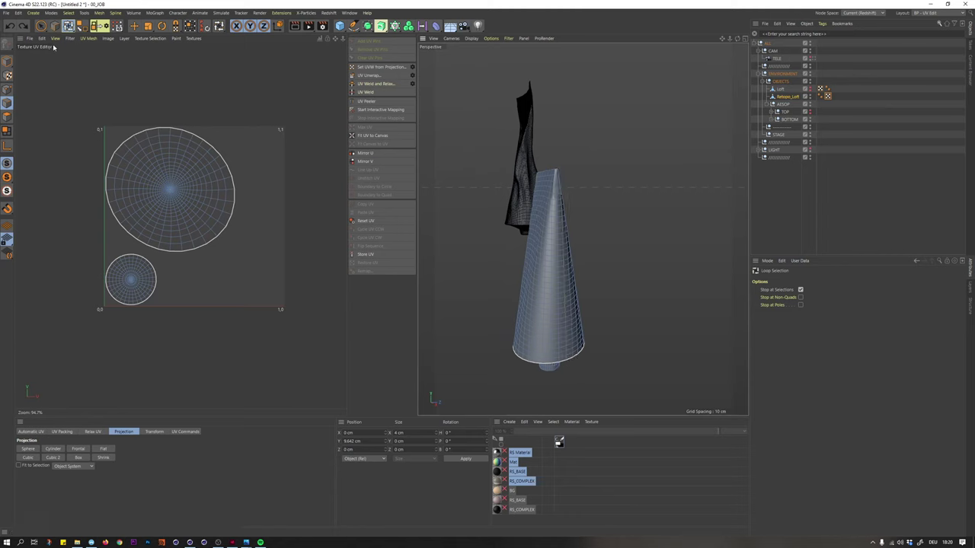
key(9)
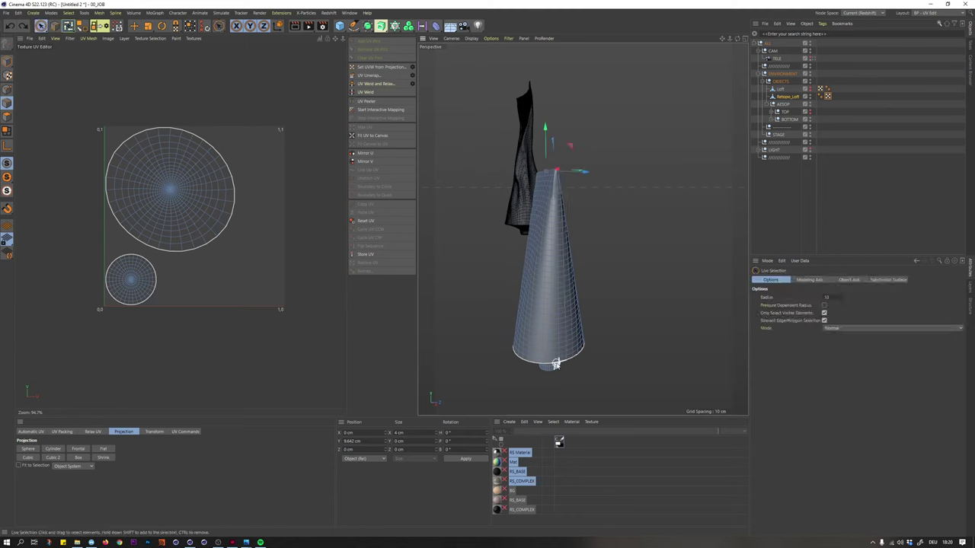
alt+drag(559, 350, 559, 349)
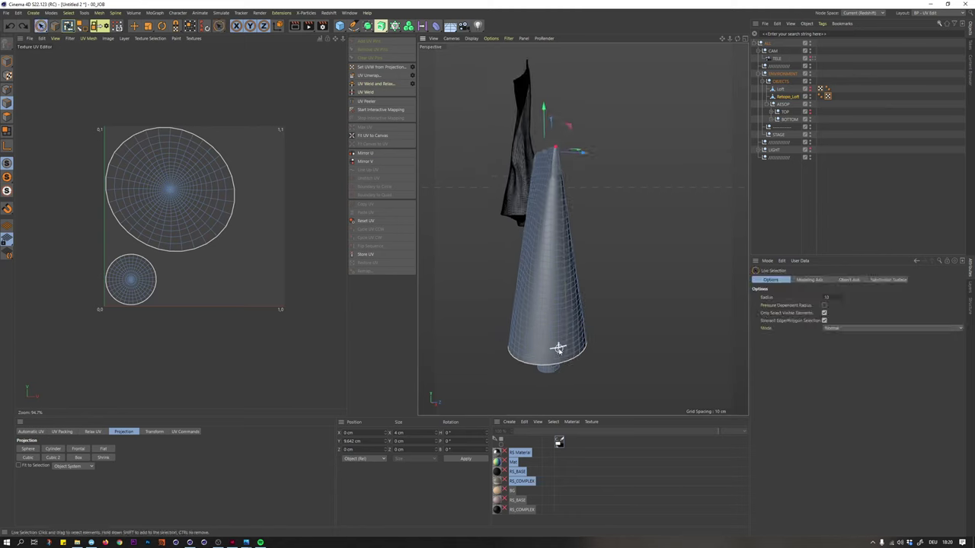
alt+right_drag(559, 327, 561, 394)
alt+middle_drag(568, 385, 565, 308)
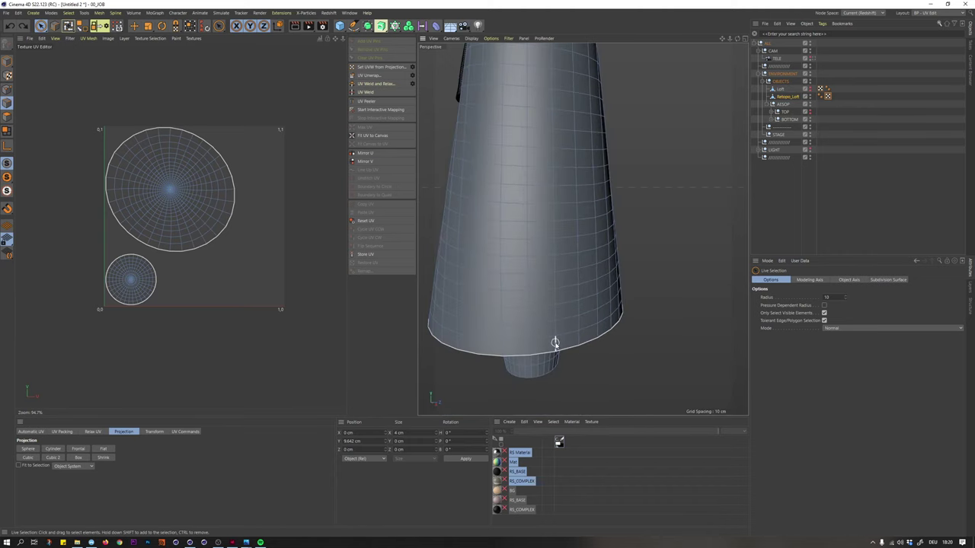
scroll(553, 246, down, 6)
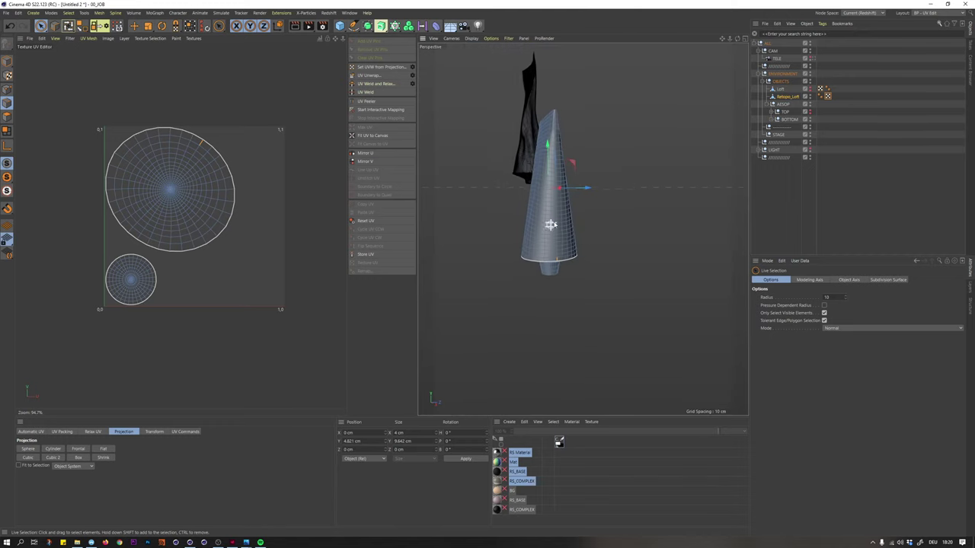
- Loop-select the lengthwise edges on one narrow side between the shoulder rim and the flat end, with Stop at Selections enabled
alt+drag(546, 250, 553, 236)
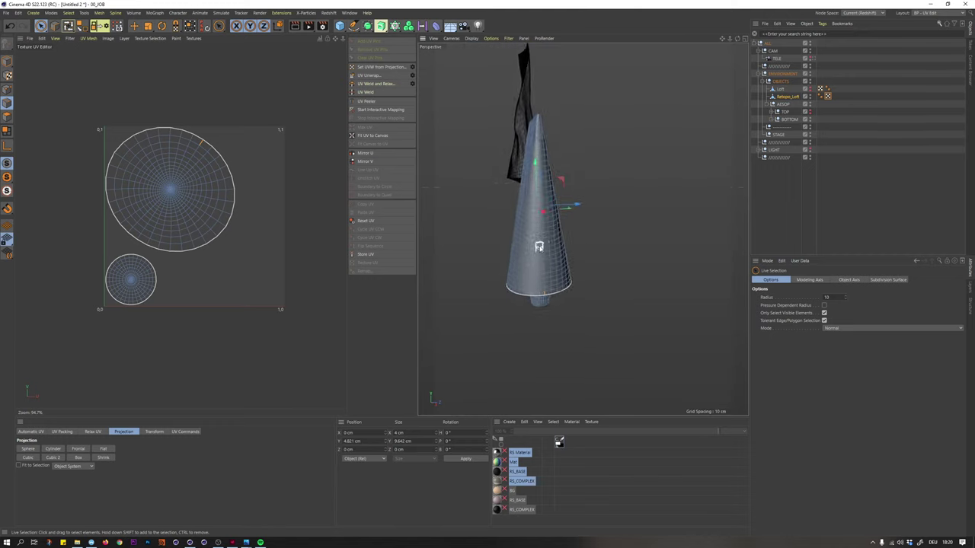
key(u)
key(l)
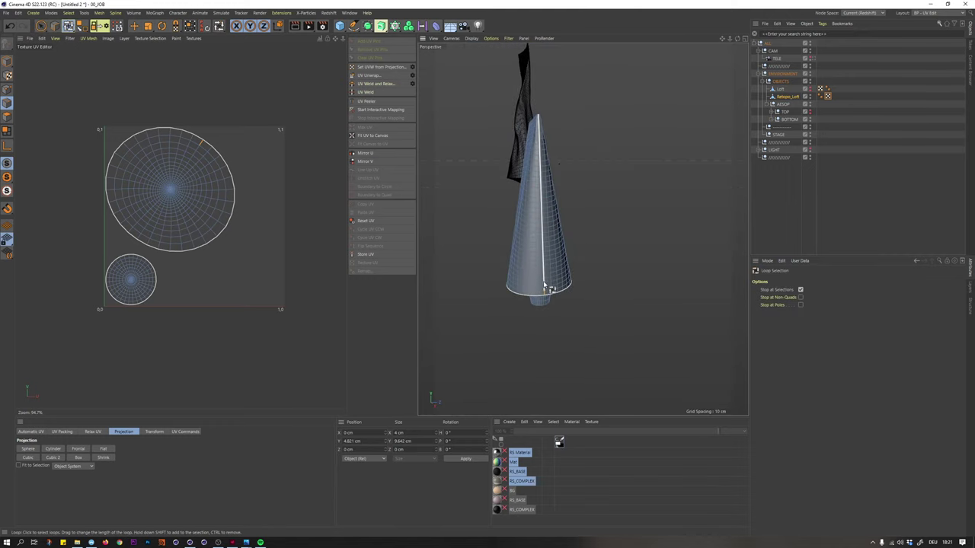
click(544, 283)
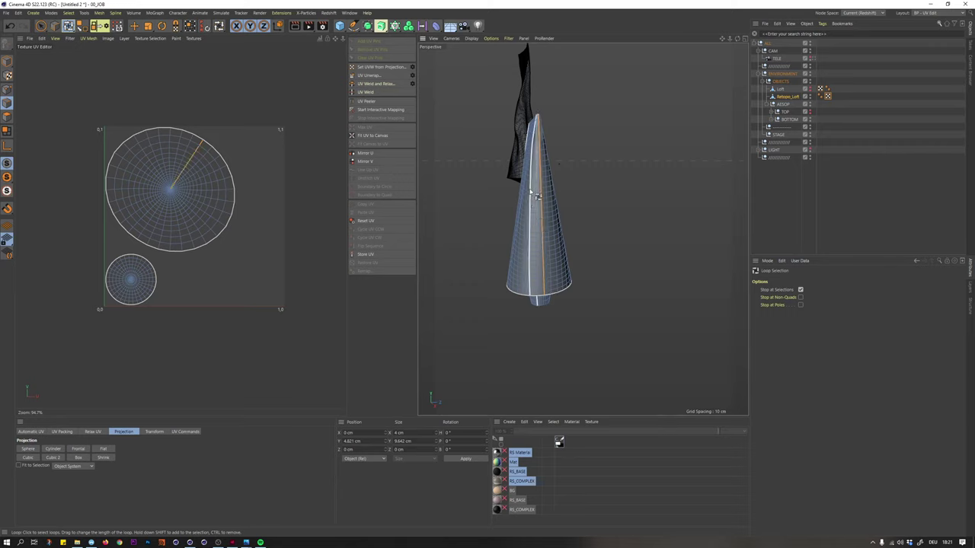
alt+drag(536, 145, 584, 144)
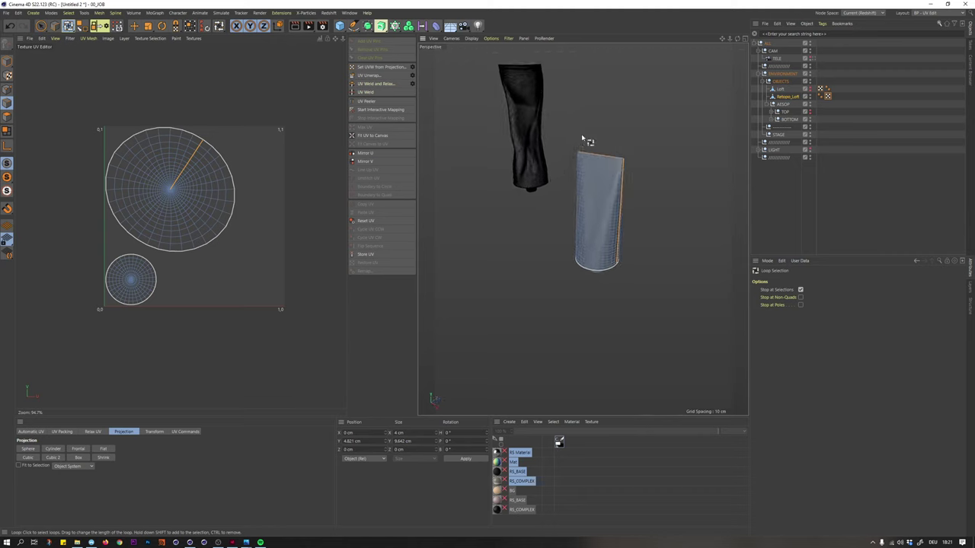
- Unwrap the UVs along the selected seams and pack the resulting islands with the Rasterized method
click(368, 77)
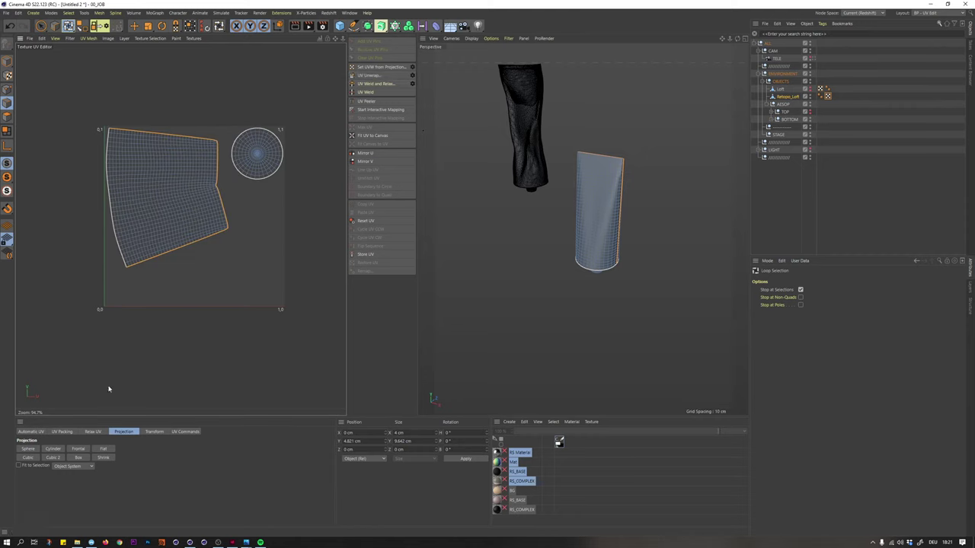
click(91, 432)
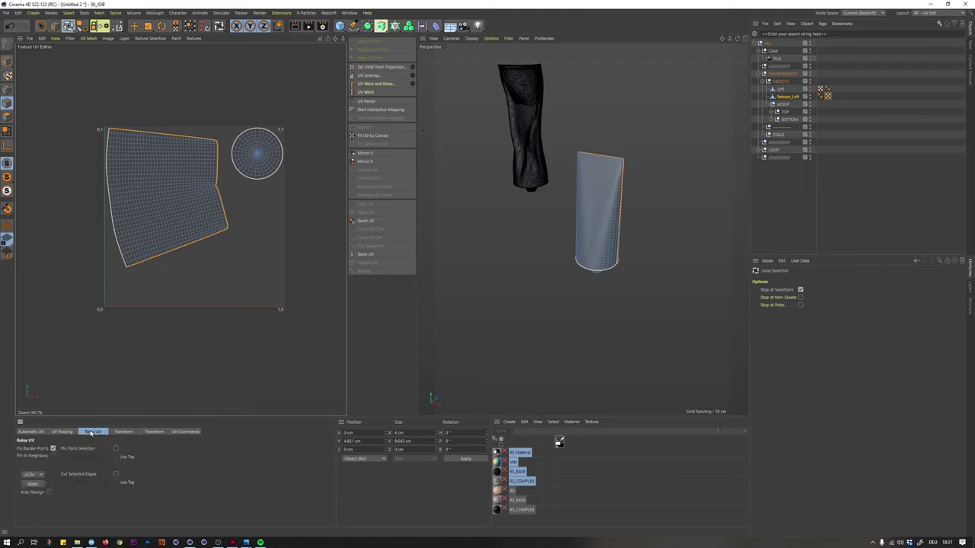
click(34, 485)
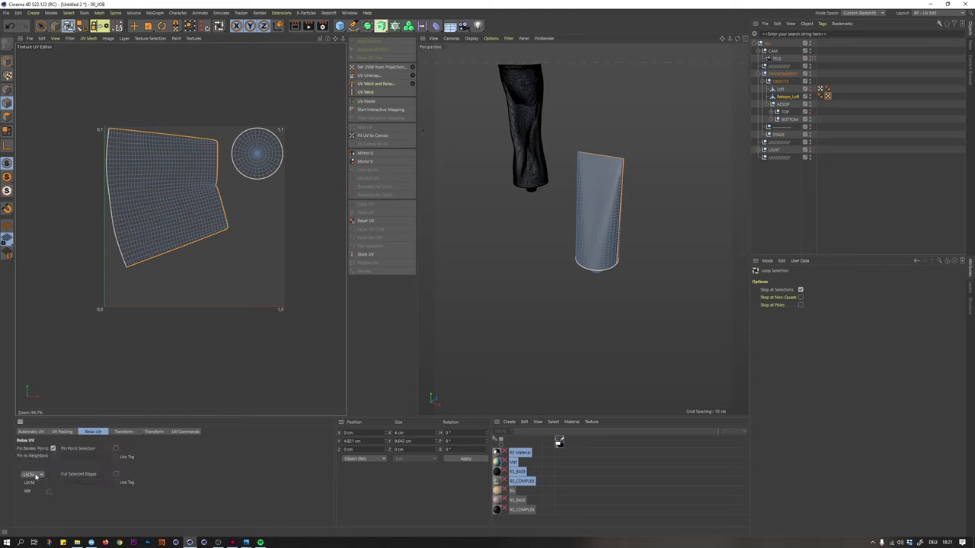
click(35, 483)
click(62, 432)
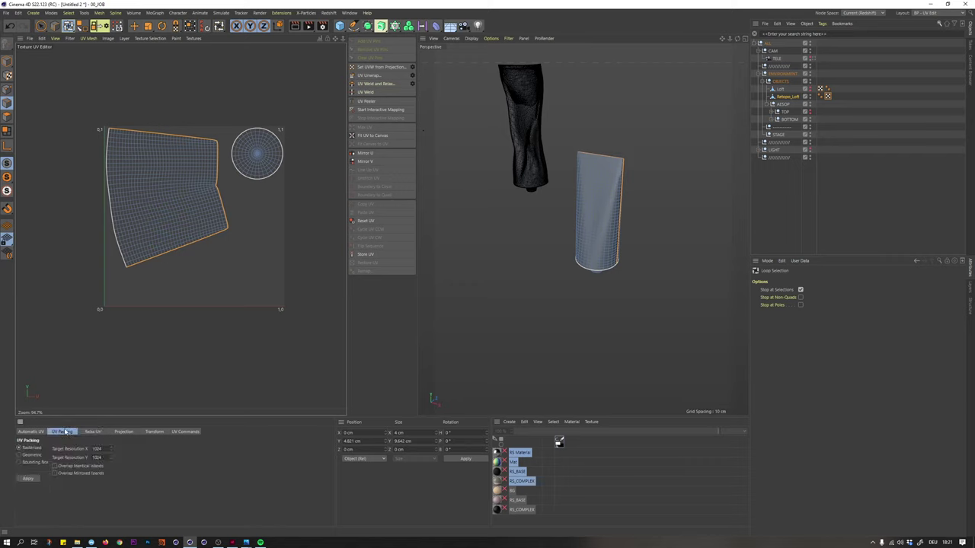
click(28, 479)
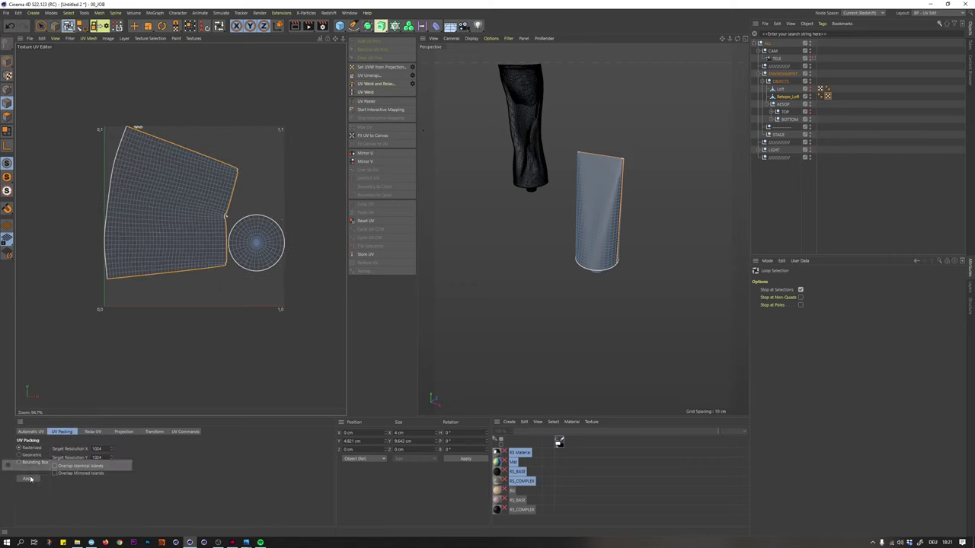
- Examine the packed UV islands, especially the small separate pieces, against the corners of the tube's flat end
click(93, 432)
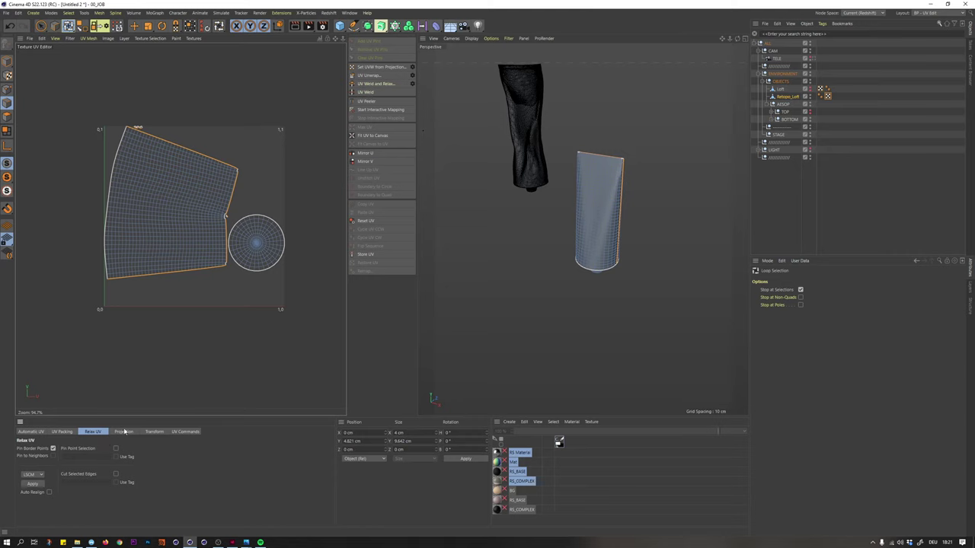
click(154, 432)
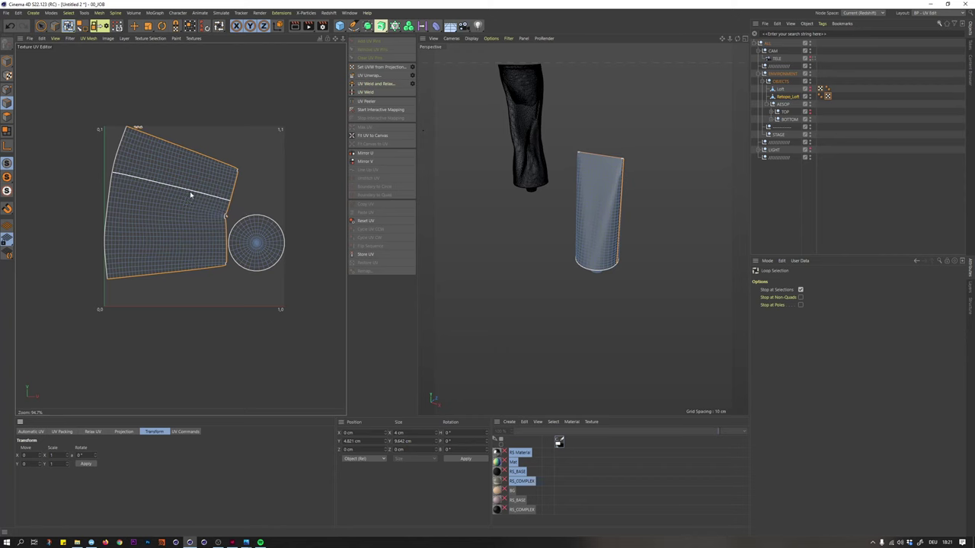
scroll(225, 217, up, 4)
scroll(211, 217, down, 4)
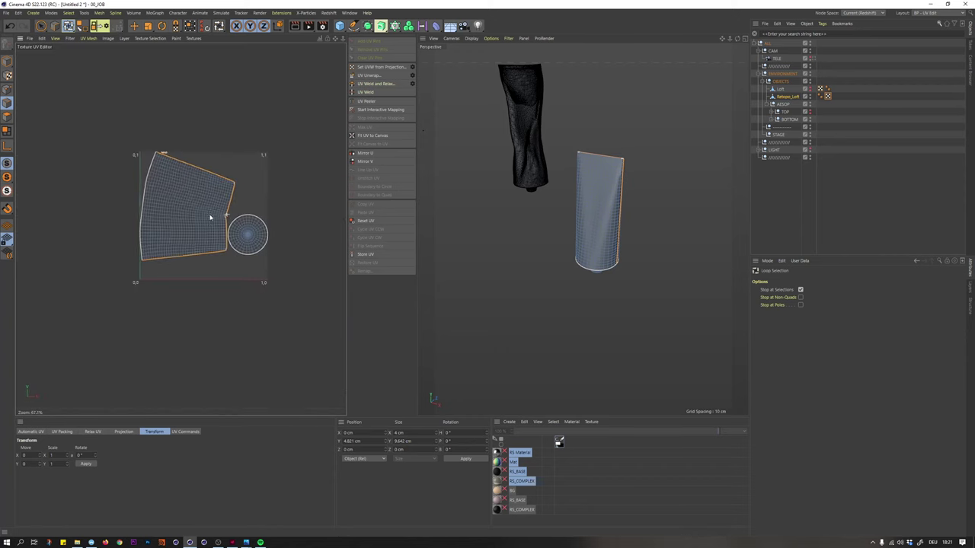
scroll(211, 142, up, 4)
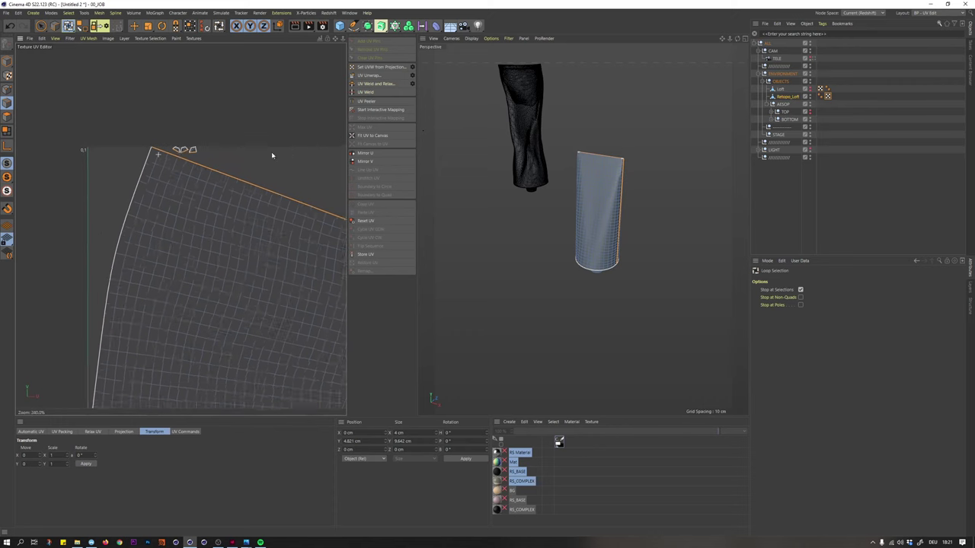
scroll(279, 160, down, 2)
alt+right_drag(618, 156, 668, 143)
mouse_move(644, 172)
alt+mouse_down()
mouse_move(609, 237)
mouse_move(645, 181)
mouse_move(644, 163)
alt+mouse_up()
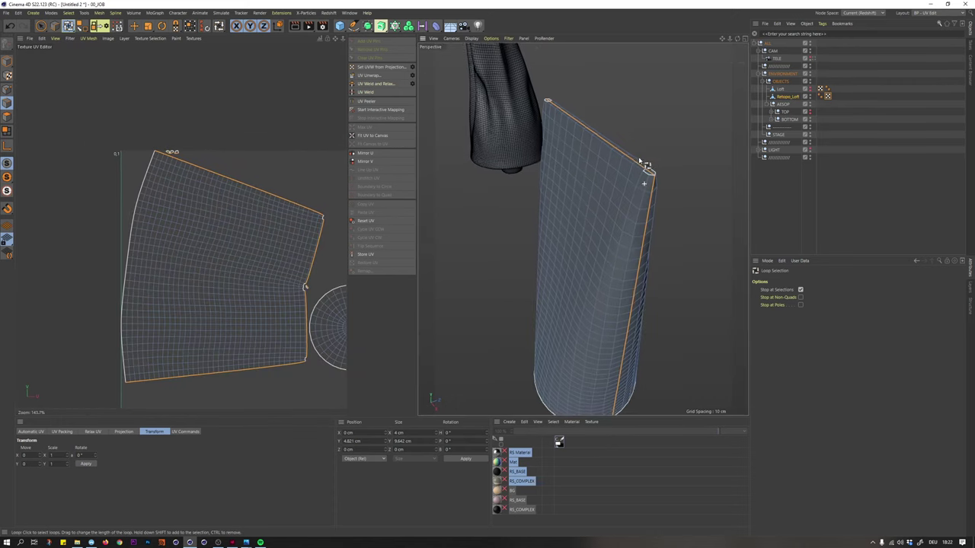
- Deselect the remeshed tube and switch the interface layout to Startup (User)
click(833, 169)
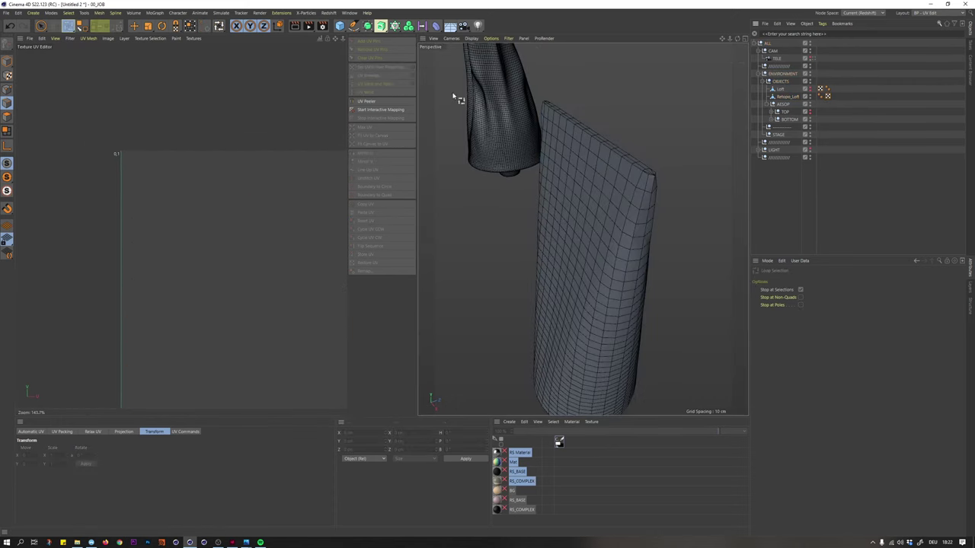
click(935, 14)
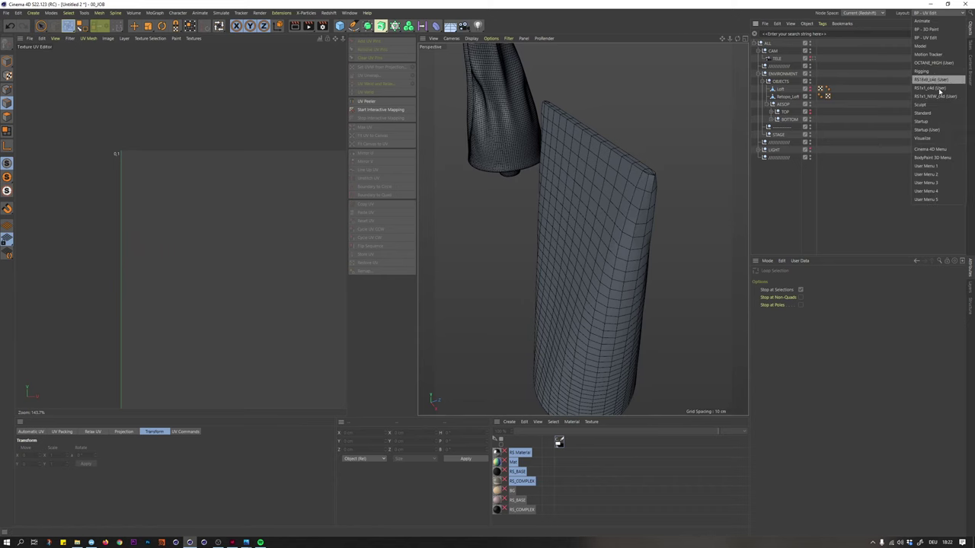
click(927, 131)
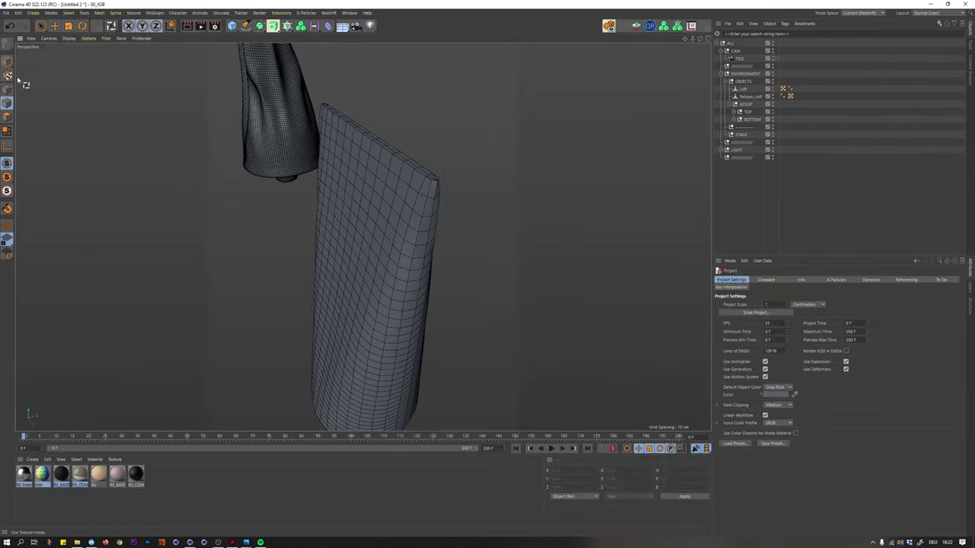
- Assign the four selected materials, RS Material, Mat, RS_BASE and RS_COMPLEX, to the Retopo_Loft object
scroll(395, 257, down, 8)
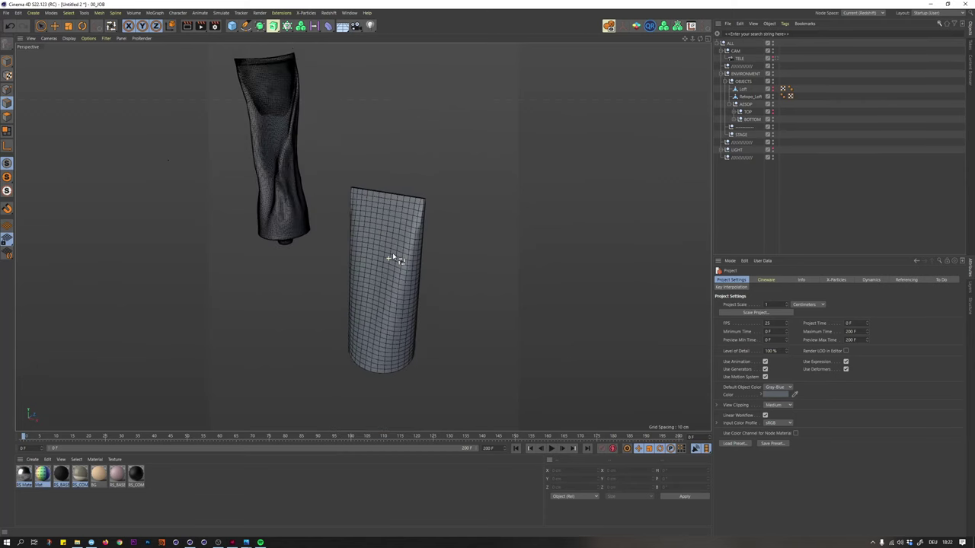
scroll(392, 258, up, 6)
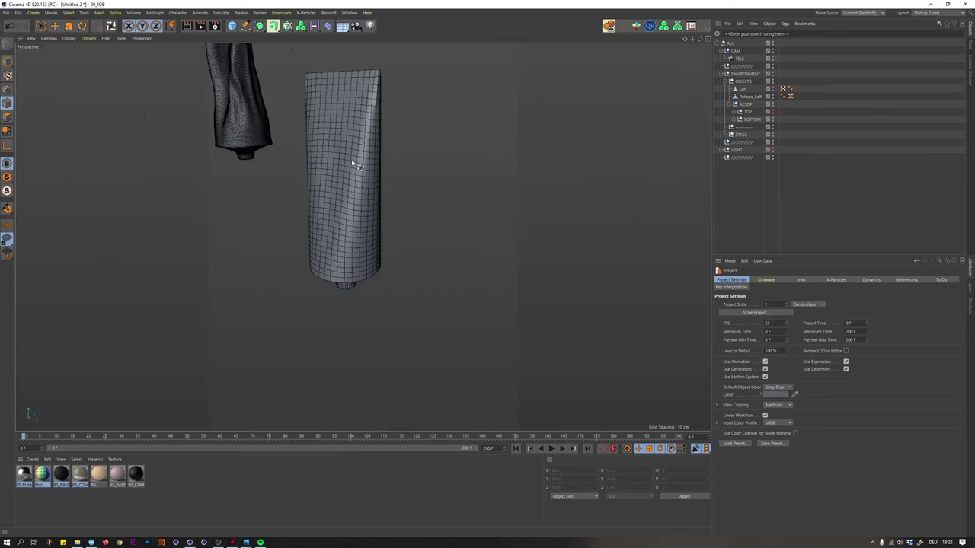
alt+drag(366, 190, 372, 215)
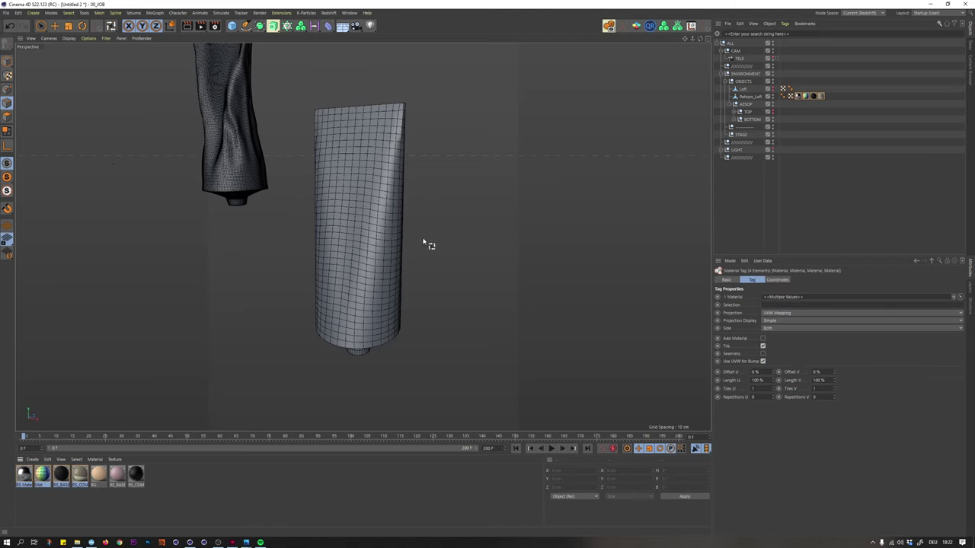
- Remove the other three material tags from Retopo_Loft and keep only Mat assigned
click(822, 98)
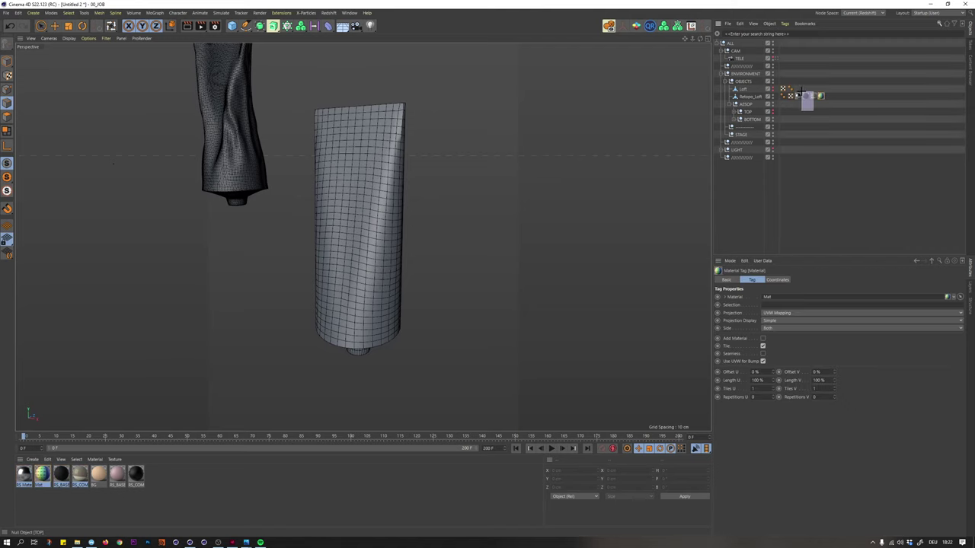
shift+click(797, 98)
key(Delete)
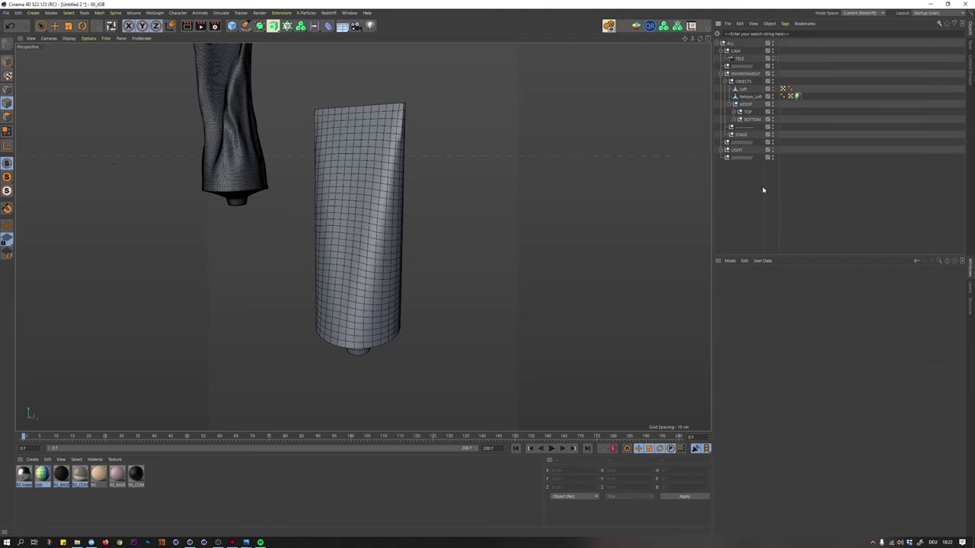
- Open the Mat material for editing and turn off its Reflectance channel
click(797, 96)
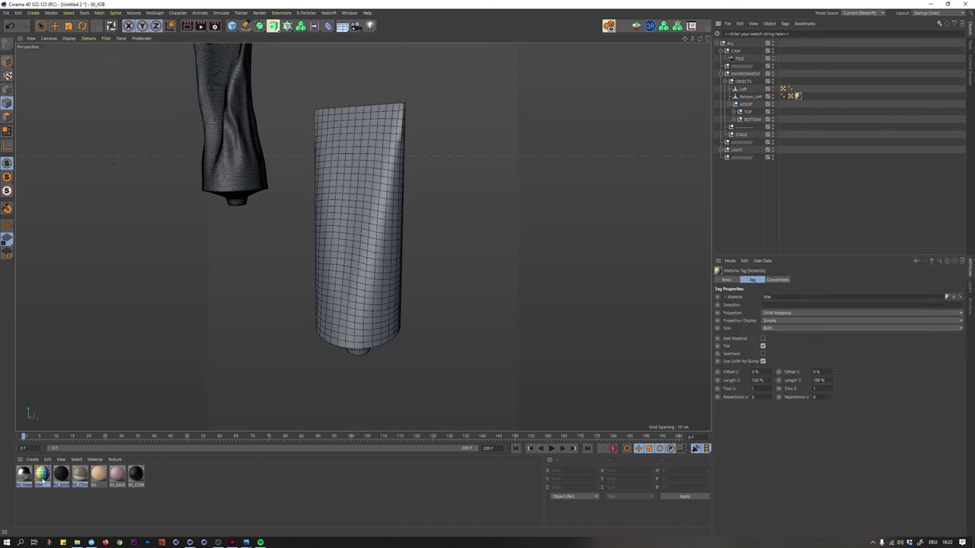
double_click(42, 474)
drag(229, 50, 596, 113)
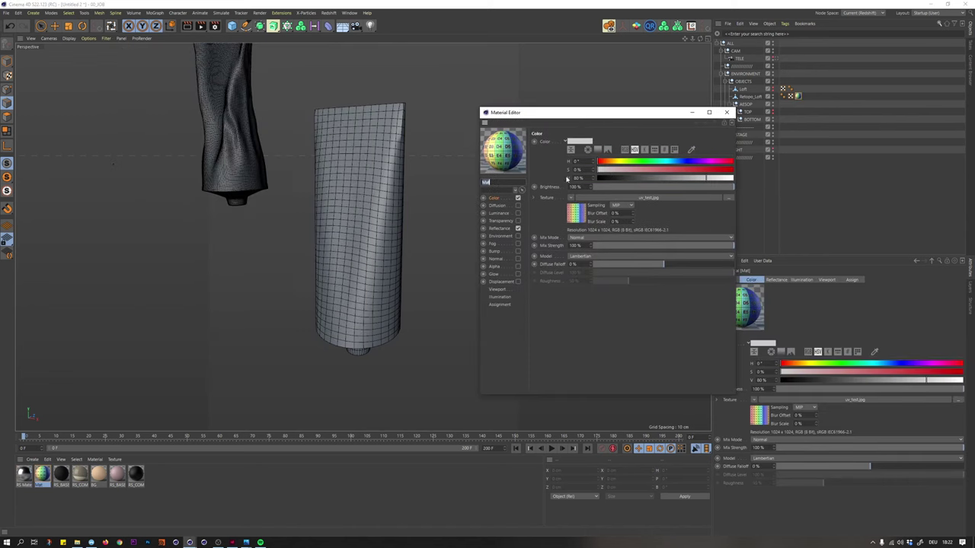
click(518, 229)
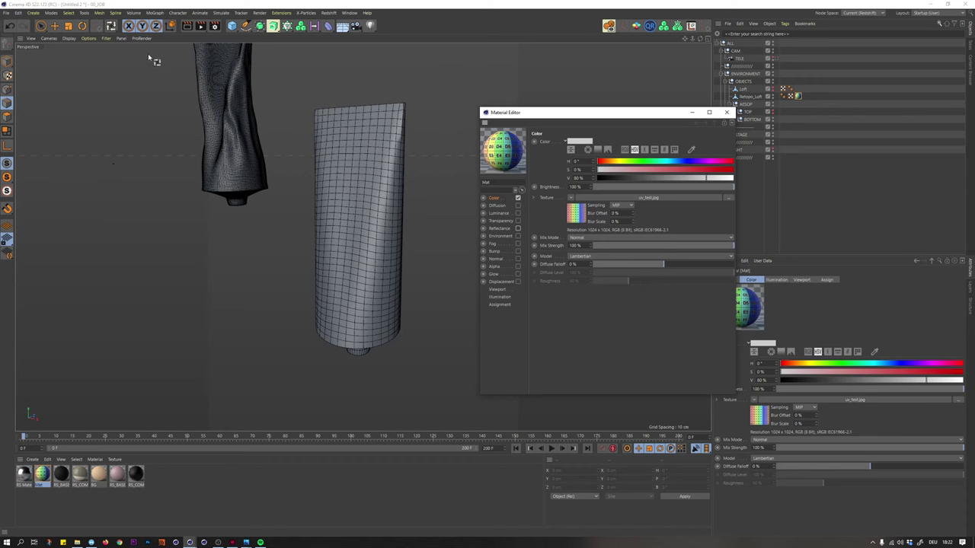
- Turn on the display of materials in the perspective viewport
click(68, 39)
mouse_move(89, 39)
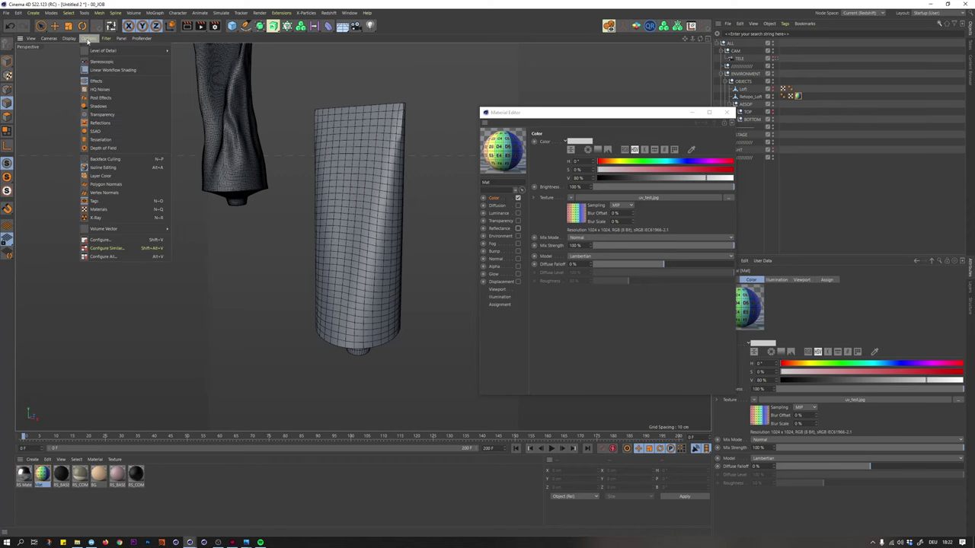
click(114, 210)
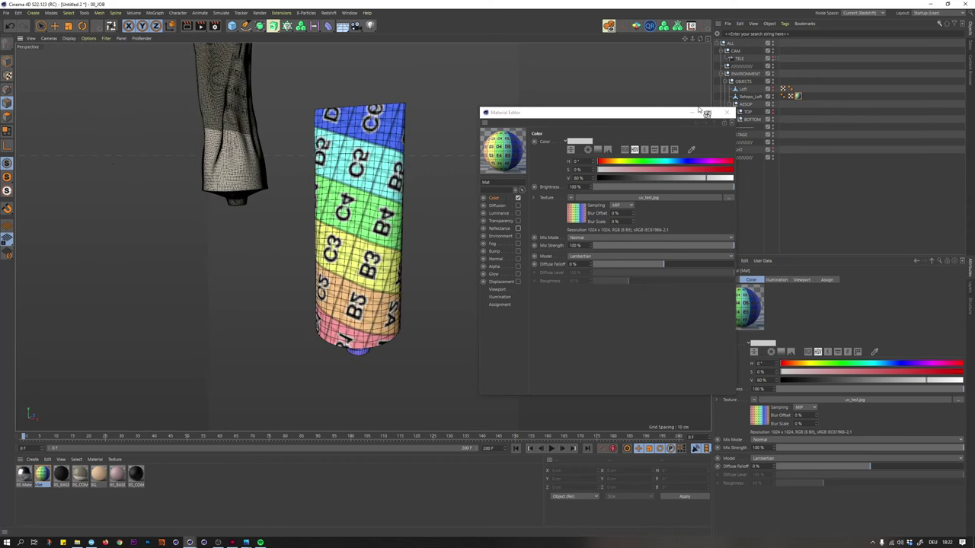
- Examine the UV test texture on the front and back of the remeshed tube for orientation and distortion
mouse_move(344, 186)
alt+mouse_down()
mouse_move(369, 224)
mouse_move(245, 187)
mouse_move(244, 174)
mouse_move(403, 150)
mouse_move(535, 152)
mouse_move(409, 174)
mouse_move(144, 167)
mouse_move(337, 158)
mouse_move(341, 166)
alt+mouse_up()
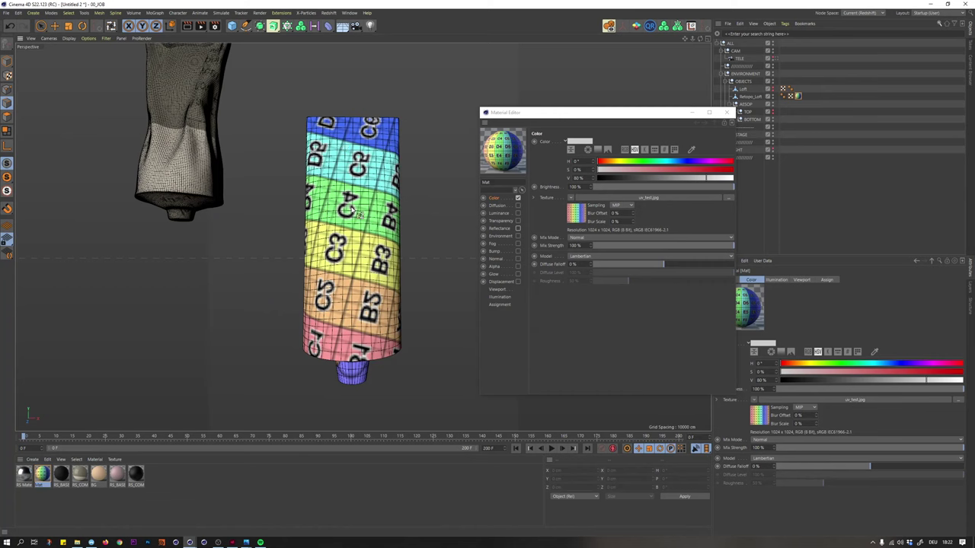
alt+drag(404, 255, 134, 225)
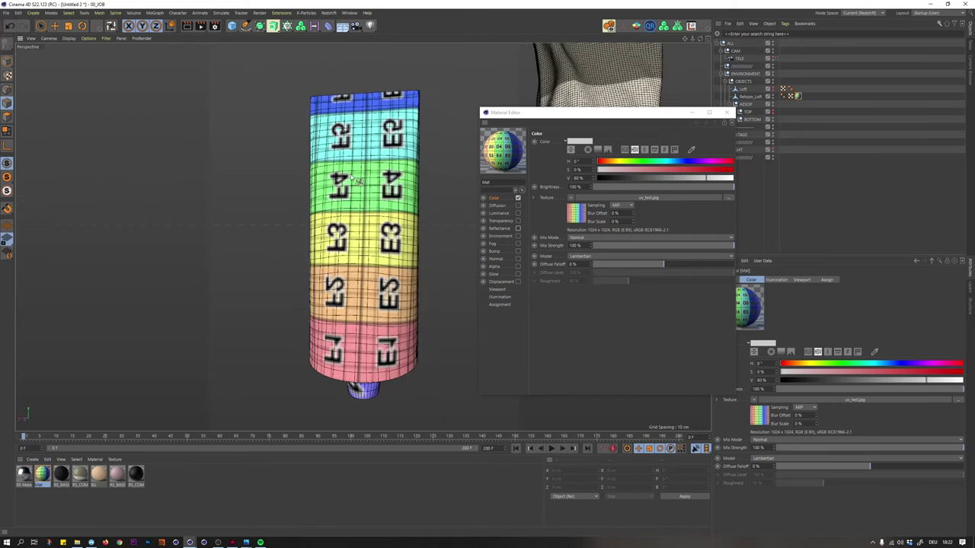
alt+drag(450, 152, 427, 188)
alt+right_drag(428, 188, 343, 179)
alt+drag(343, 178, 317, 169)
- Rotate the whole Retopo_Loft object to a heading of -180° so its other side faces the view
click(7, 61)
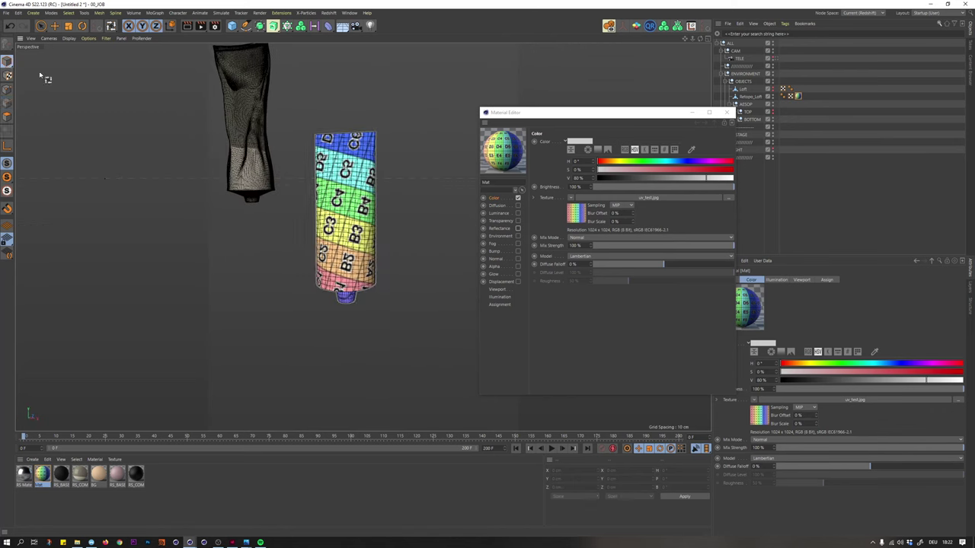
click(42, 26)
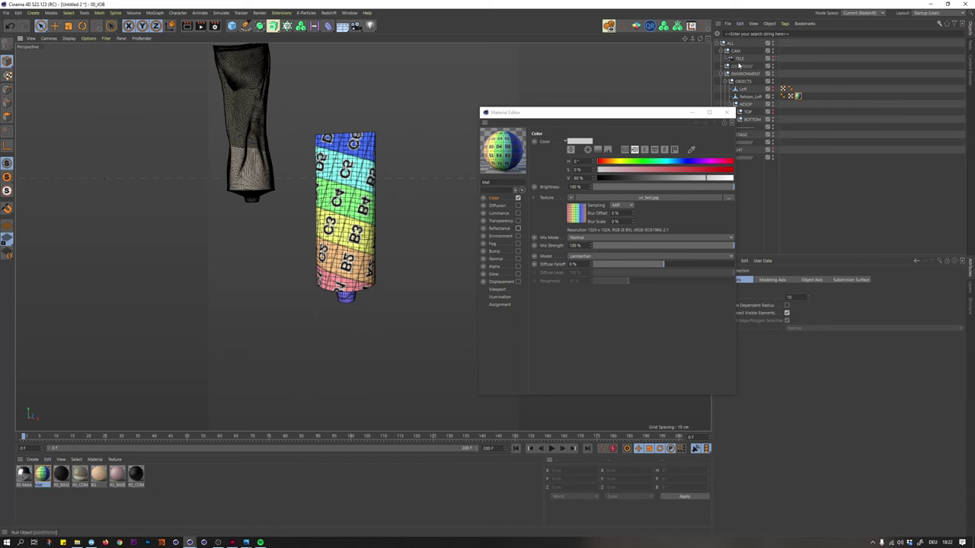
drag(664, 114, 674, 171)
click(747, 97)
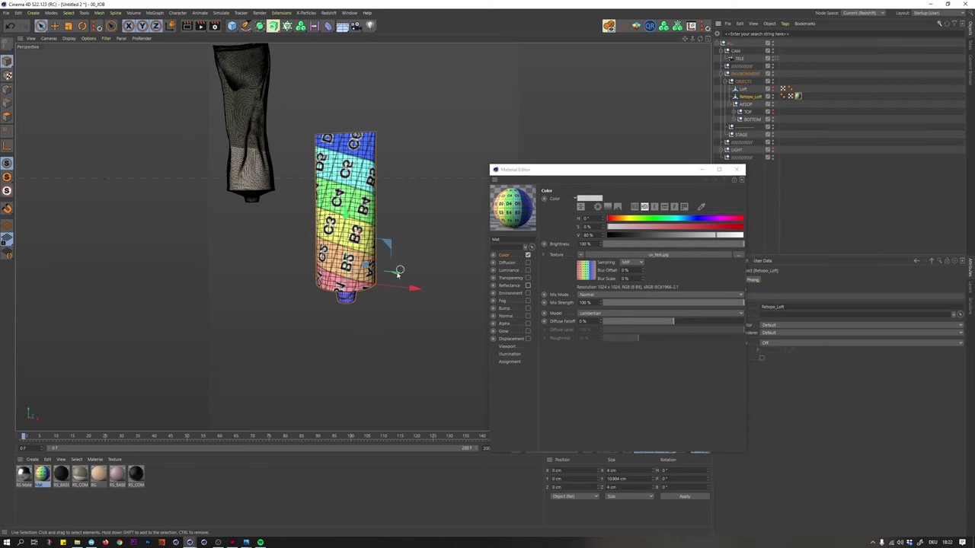
key(r)
drag(347, 302, 301, 130)
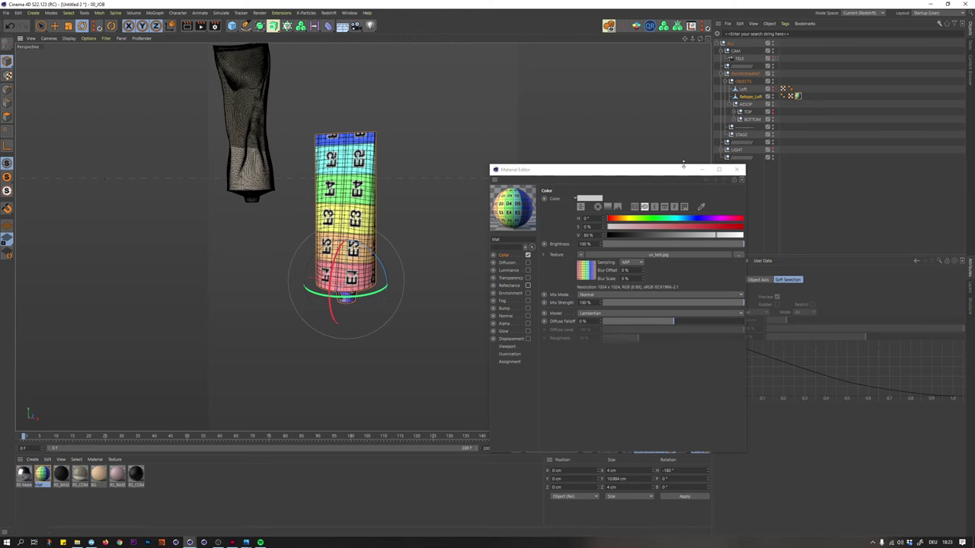
click(729, 79)
alt+drag(369, 204, 390, 194)
- Duplicate the Retopo_Loft object by copying and pasting it into the scene
click(750, 98)
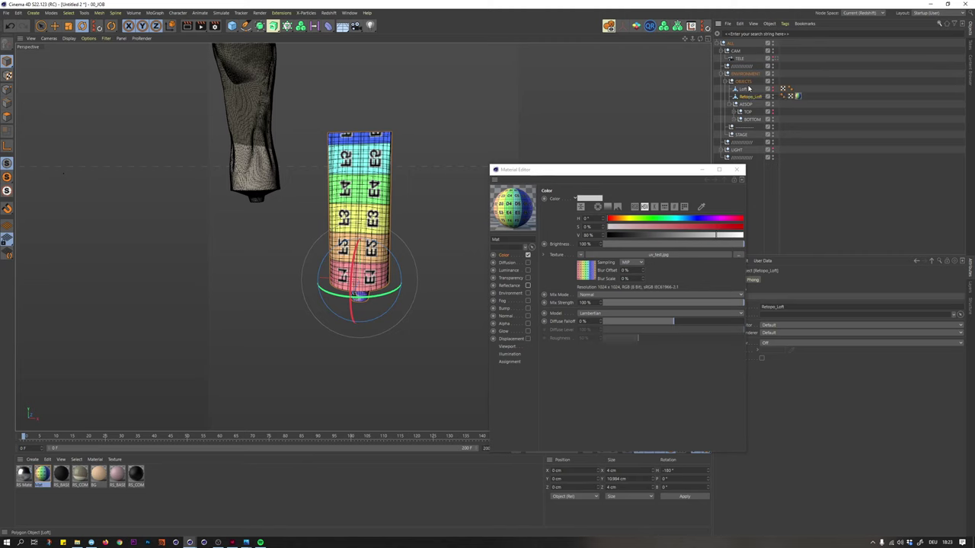
key(ctrl+c)
key(ctrl+v)
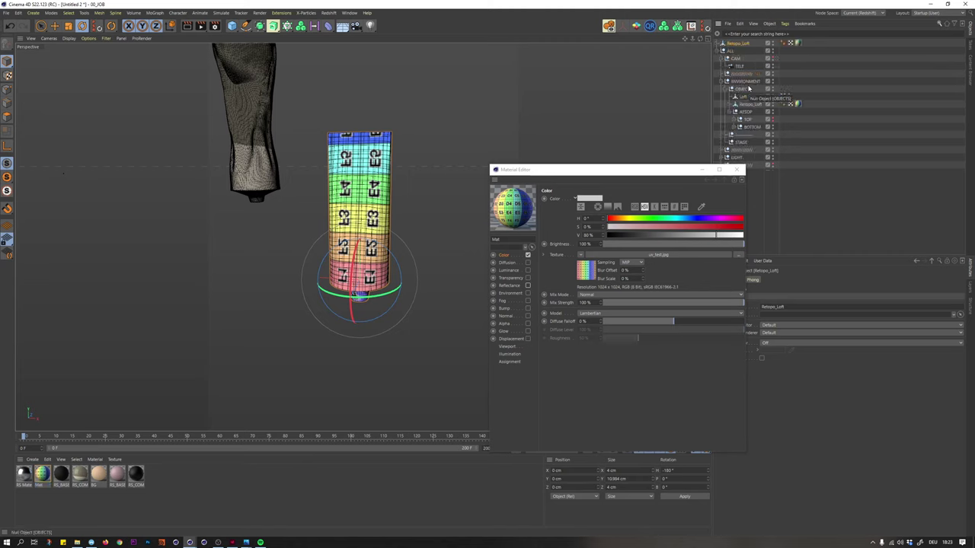
click(727, 113)
- Group the original Retopo_Loft under a null and name that null _orig
click(745, 105)
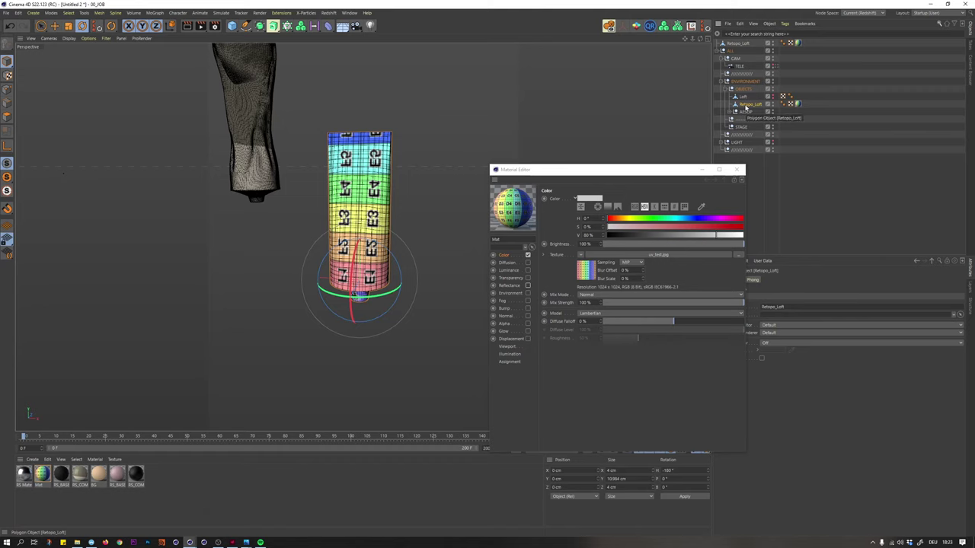
key(alt+g)
double_click(745, 105)
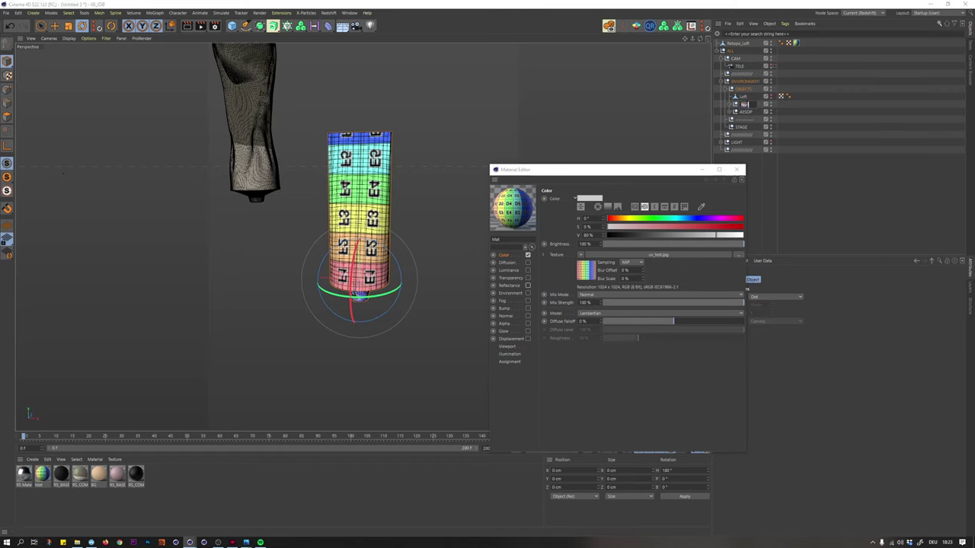
text(_orig)
key(Return)
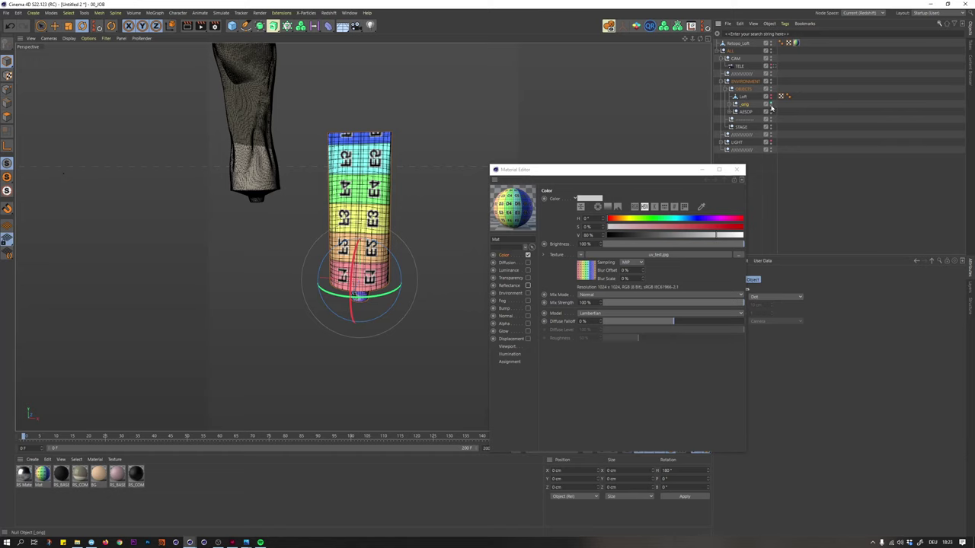
- Place the duplicate Retopo_Loft under OBJECTS above _orig, and move the old Loft into the _orig group
drag(732, 44, 744, 99)
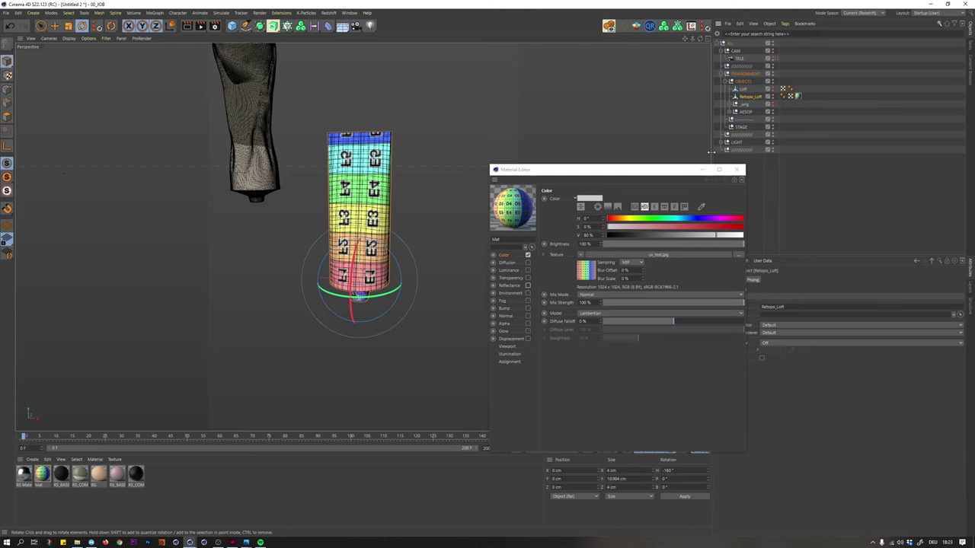
click(736, 169)
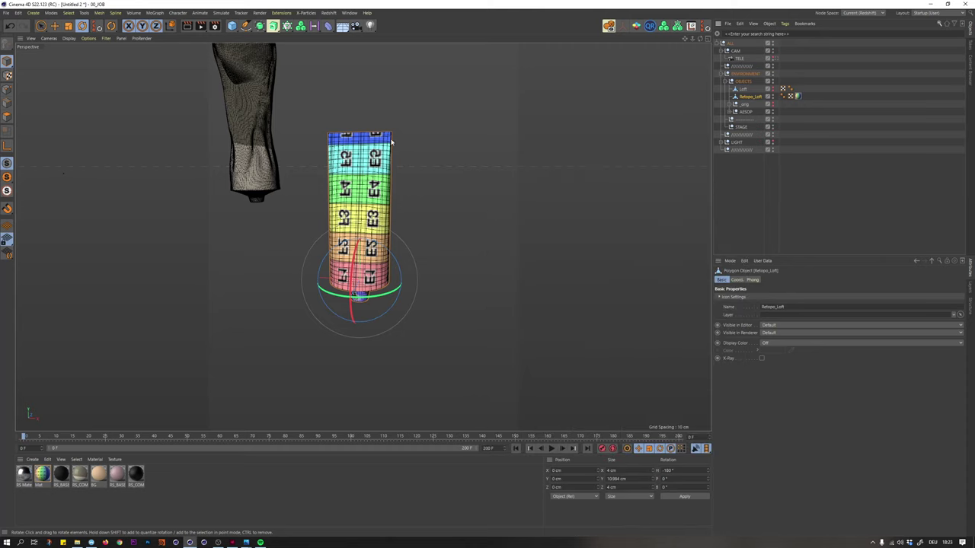
alt+middle_drag(341, 145, 354, 181)
mouse_move(249, 126)
alt+mouse_down()
mouse_move(267, 128)
mouse_move(268, 114)
mouse_move(253, 109)
alt+mouse_up()
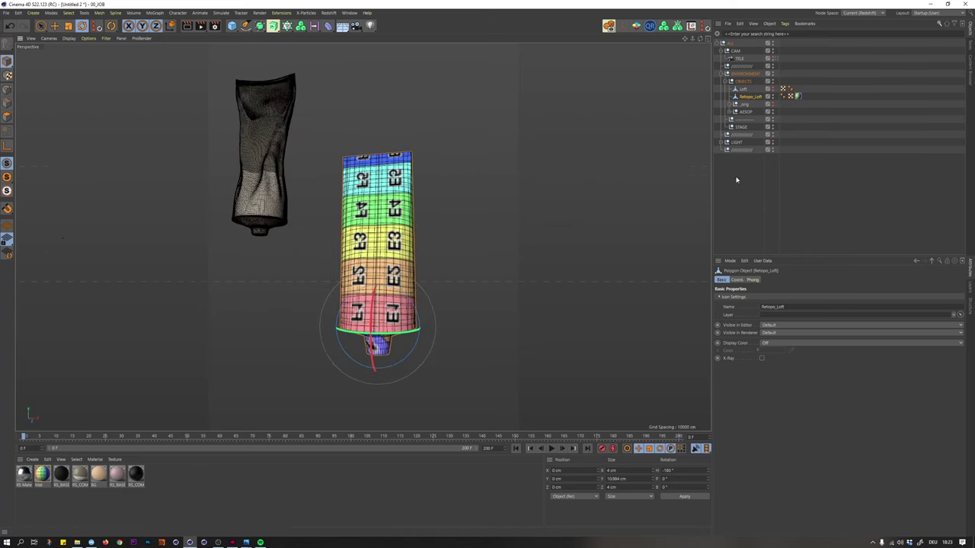
click(736, 181)
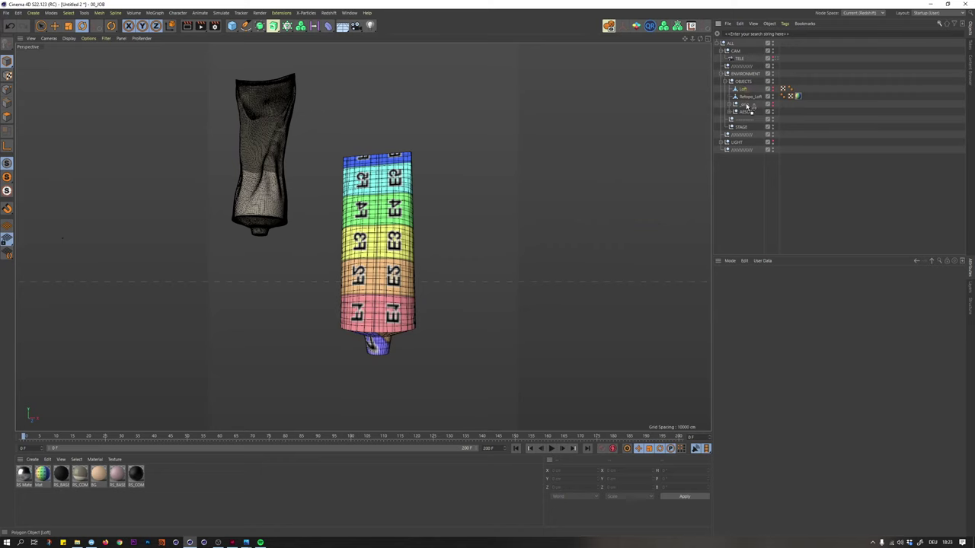
drag(747, 107, 747, 105)
click(726, 98)
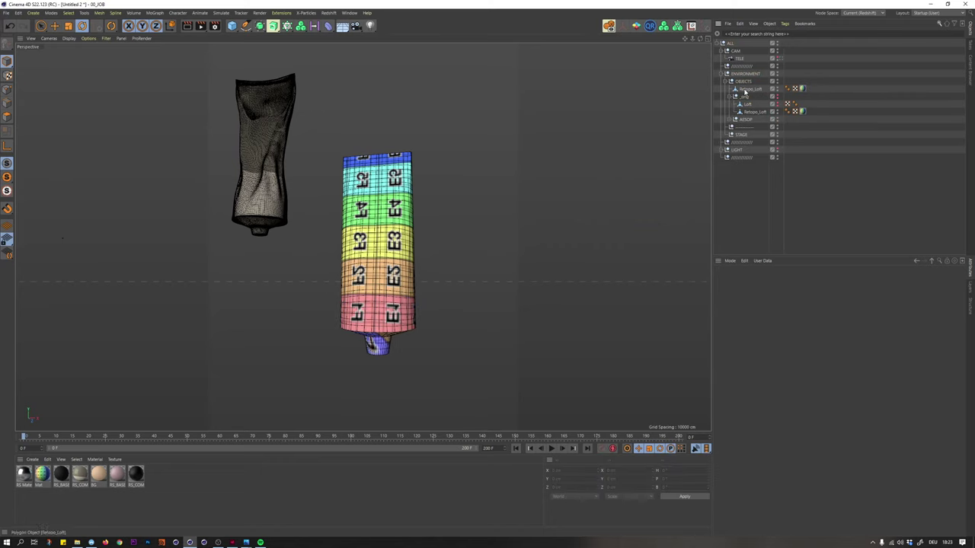
click(730, 98)
- Delete the Mat material tag from the working Retopo_Loft copy under OBJECTS
click(747, 90)
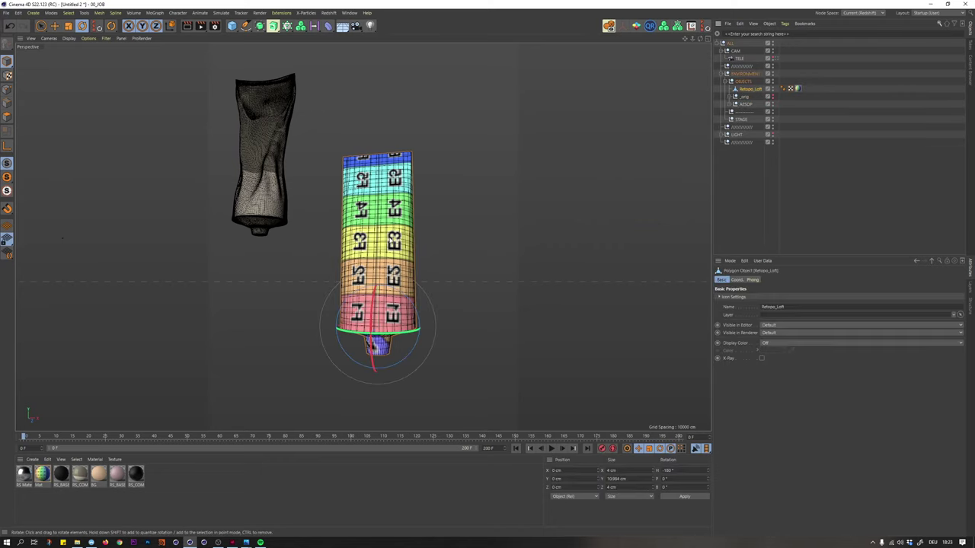
click(797, 89)
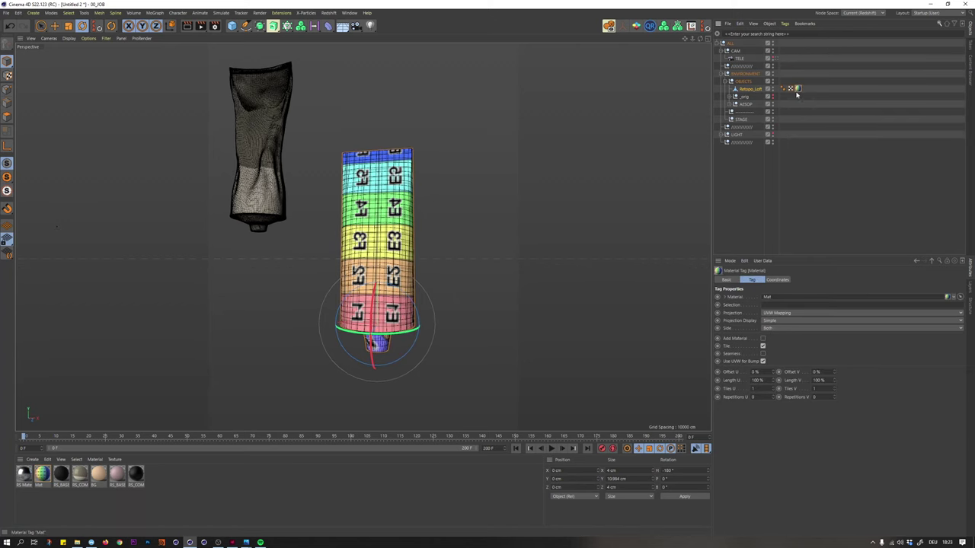
key(Delete)
click(8, 116)
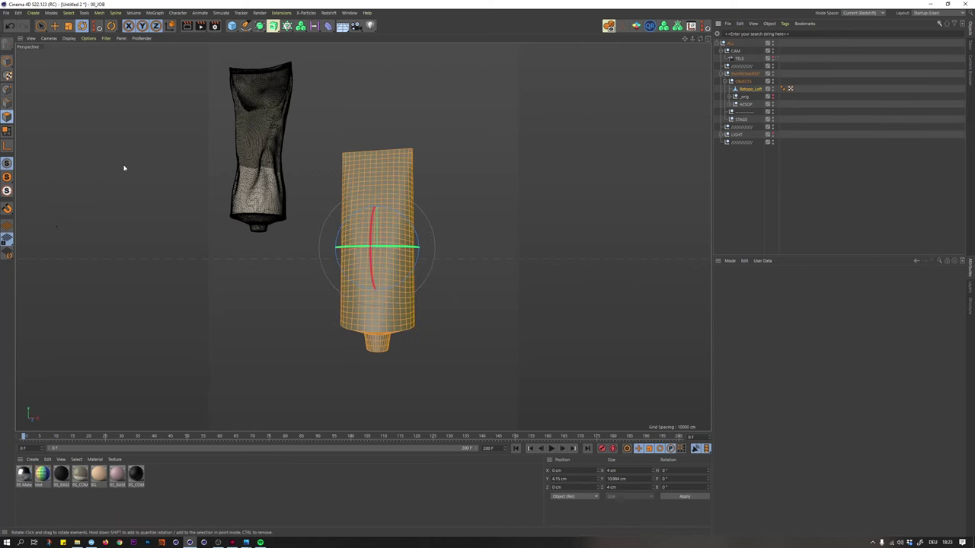
alt+drag(441, 301, 414, 262)
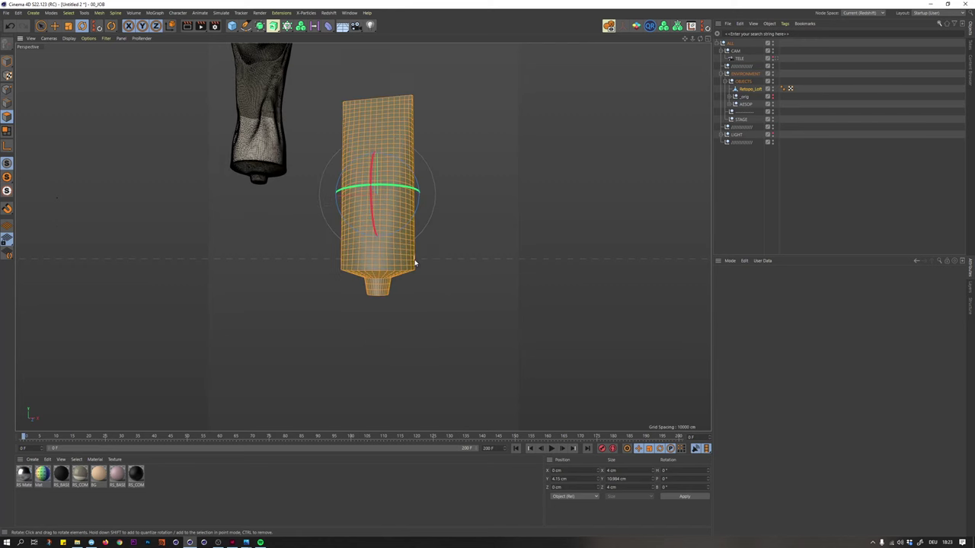
scroll(418, 252, up, 4)
alt+right_drag(432, 263, 385, 242)
alt+drag(351, 239, 348, 184)
click(8, 102)
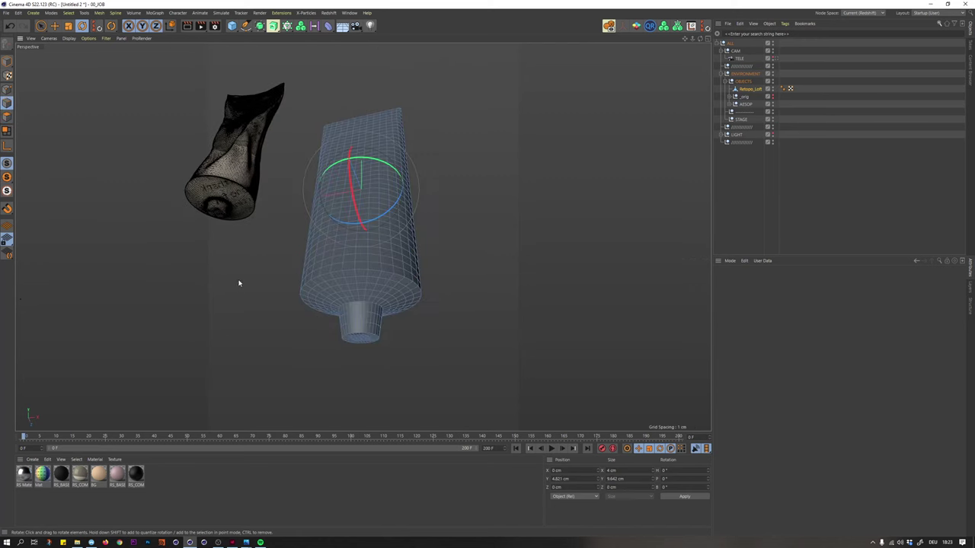
key(u)
key(l)
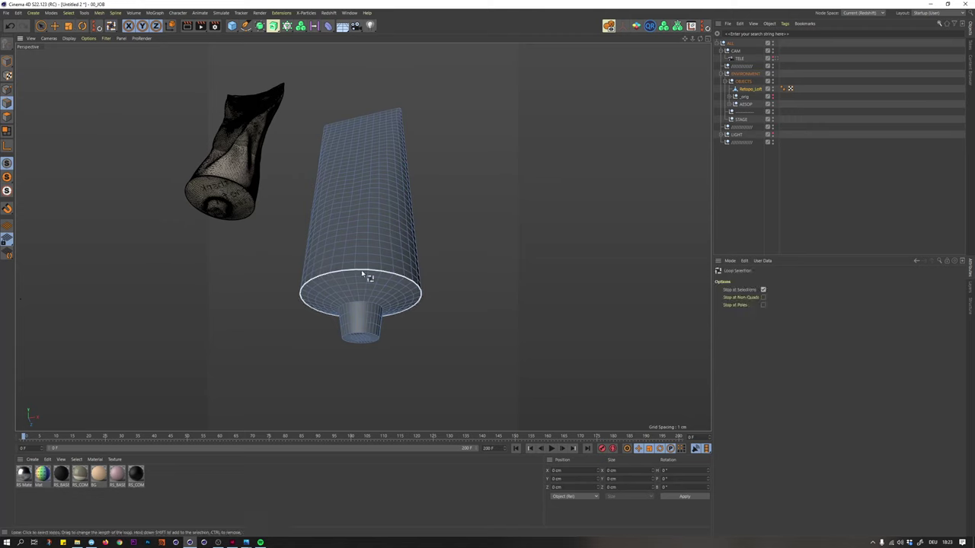
alt+drag(360, 263, 393, 269)
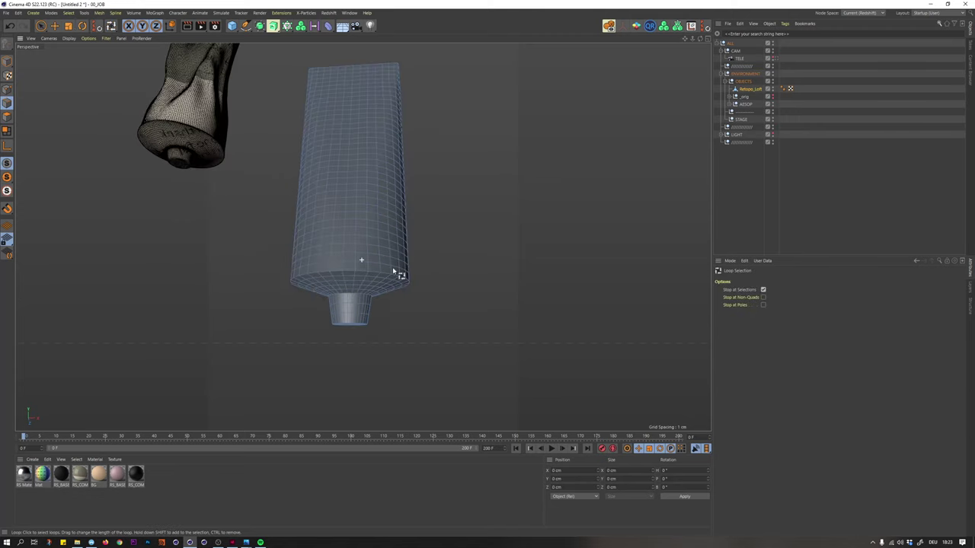
- In the front view, rectangle-select the polygons of the tube's nozzle and shoulder plus the first ring of the body above them
click(705, 38)
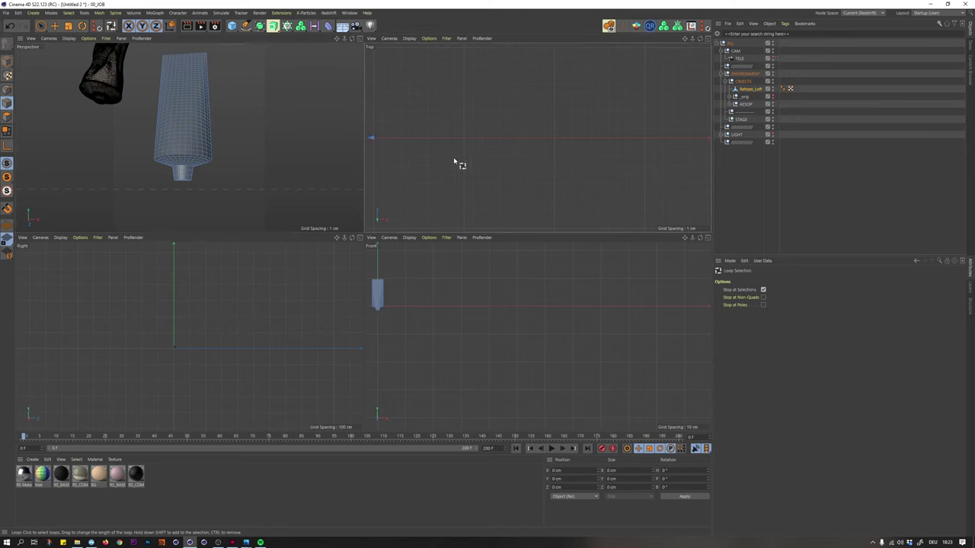
alt+middle_drag(391, 297, 436, 281)
alt+right_drag(405, 298, 492, 270)
alt+middle_drag(537, 259, 476, 296)
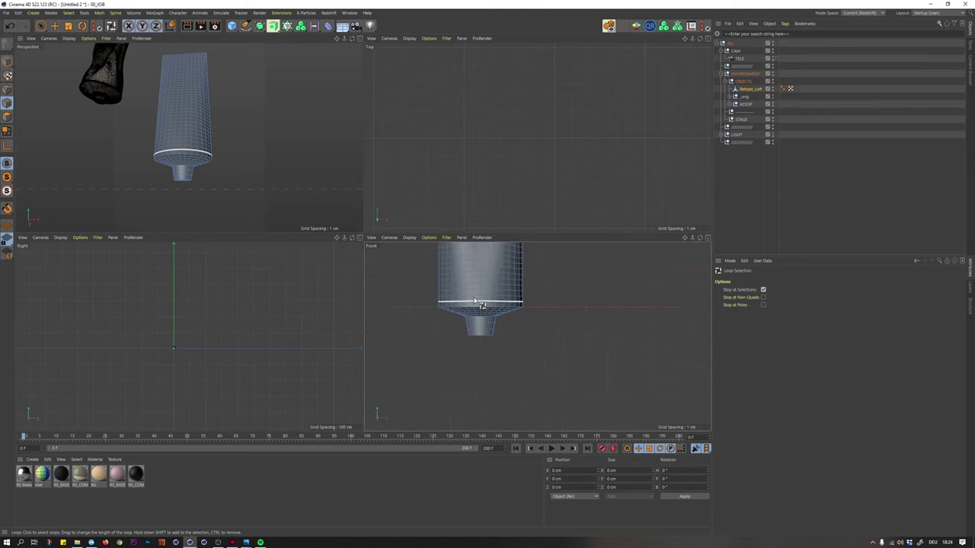
alt+right_drag(474, 295, 488, 293)
drag(41, 27, 59, 51)
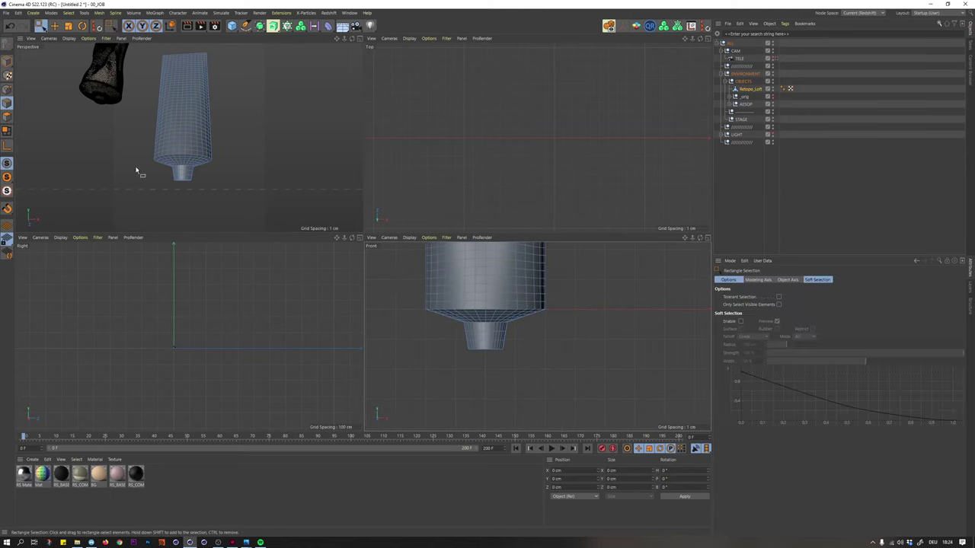
click(7, 116)
drag(571, 295, 380, 365)
drag(588, 387, 407, 310)
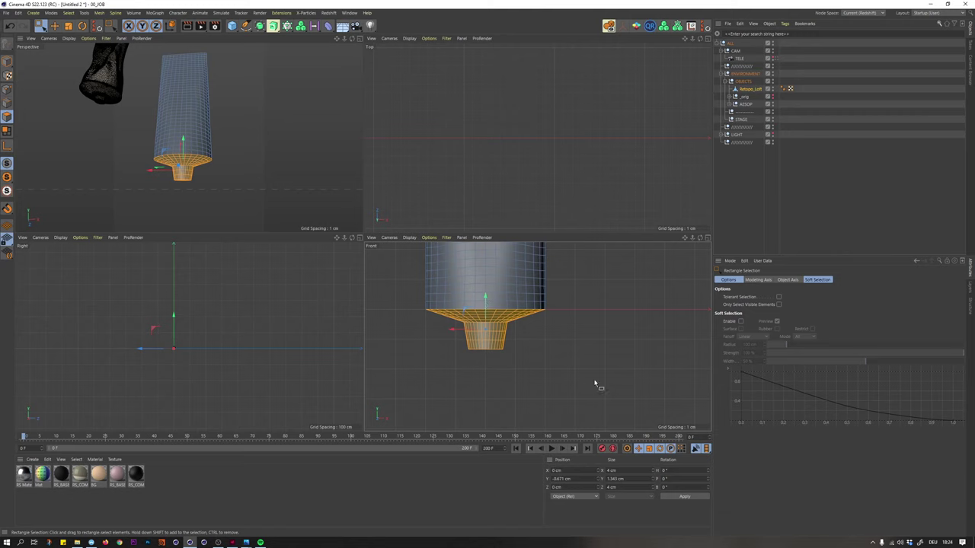
drag(575, 372, 402, 294)
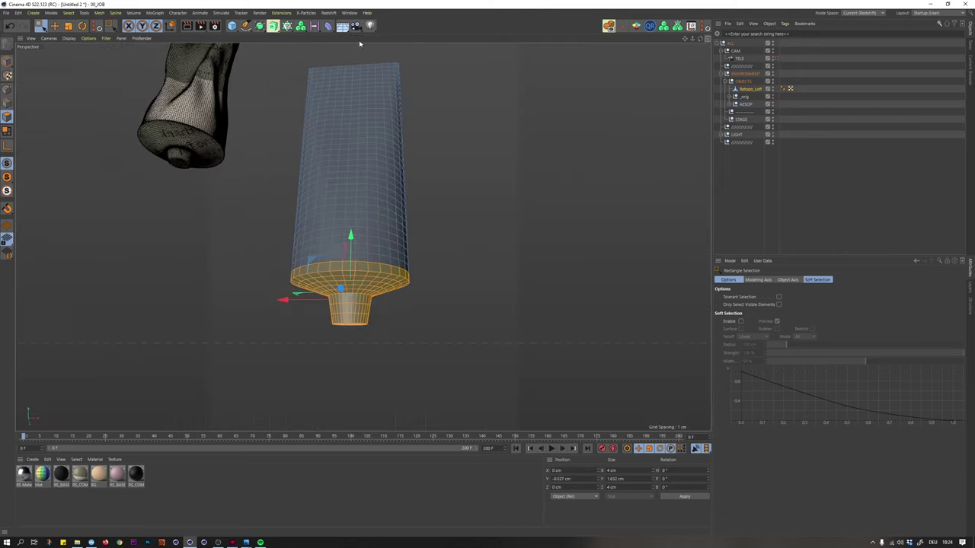
- Switch to the Photos app to examine the reference photo of the squeezed tube, and return to the tube model
click(360, 39)
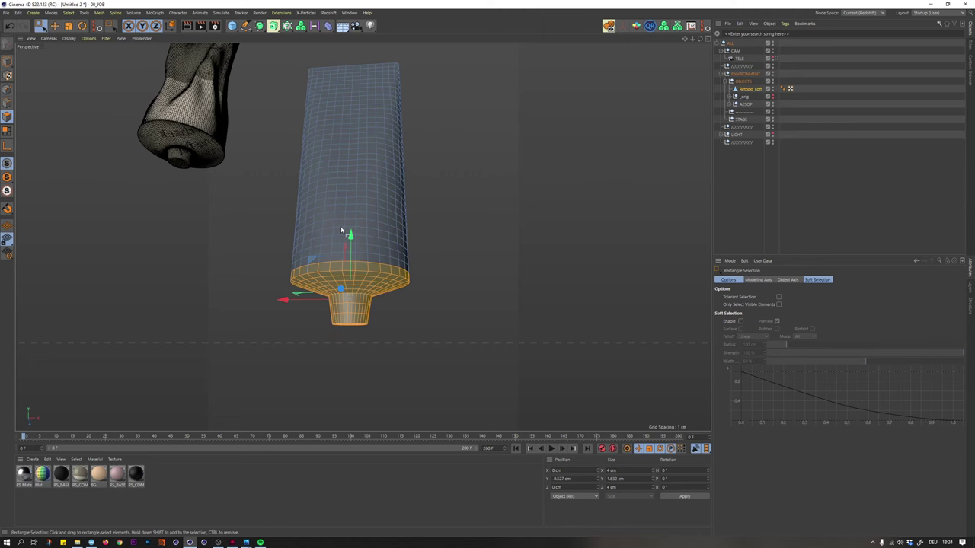
key(alt+Tab)
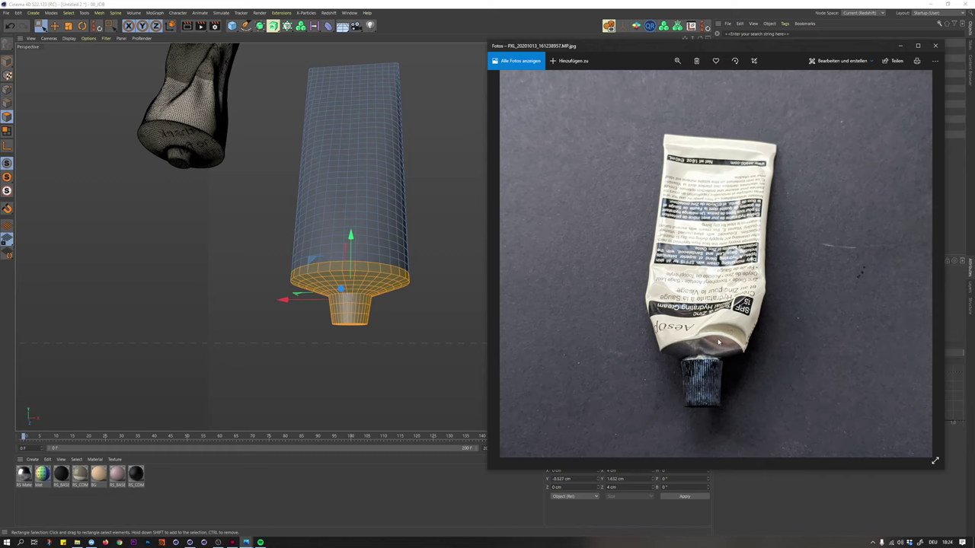
click(415, 26)
- Create a vertex map from the selected nozzle and shoulder polygons using Set Vertex Weight in Set mode
alt+drag(376, 212, 374, 230)
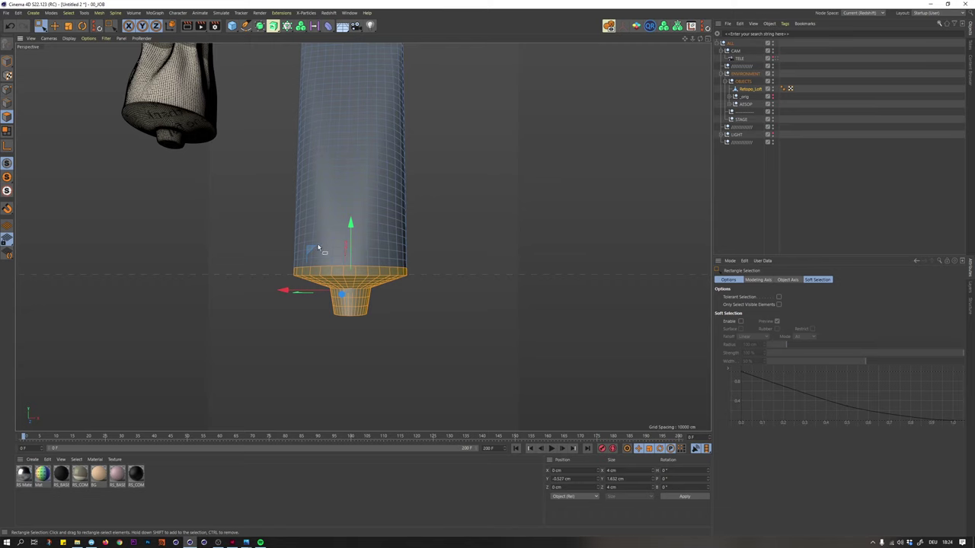
scroll(358, 162, down, 4)
alt+middle_drag(358, 161, 365, 189)
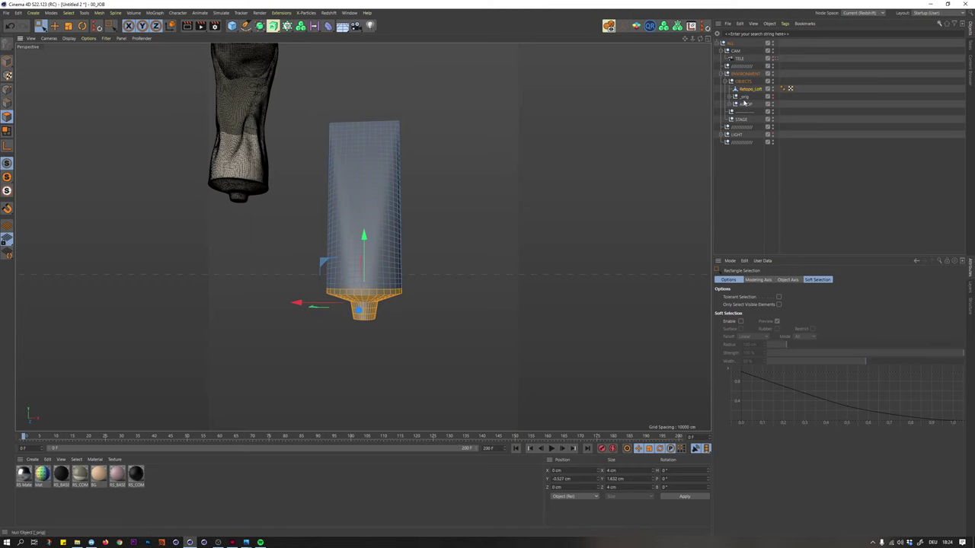
key(shift+c)
text(se)
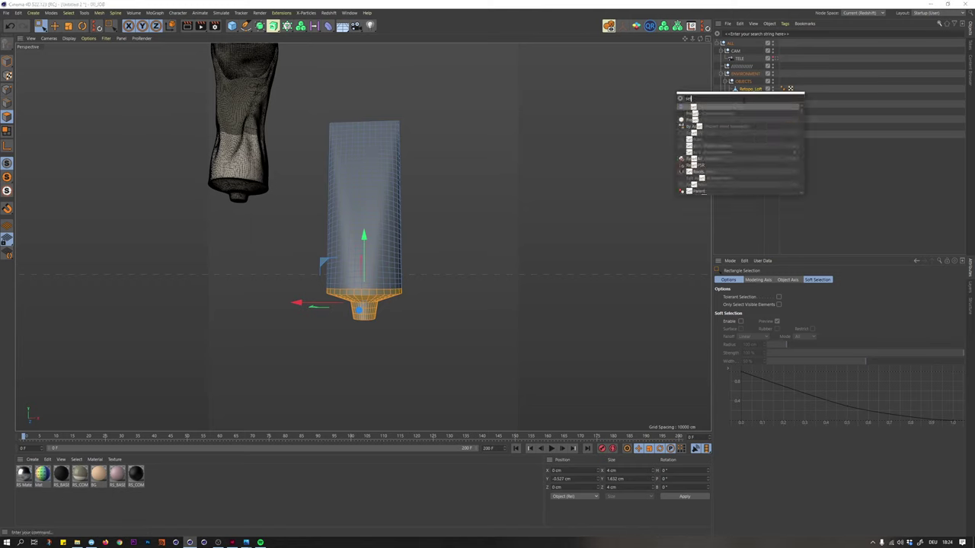
text(t vert)
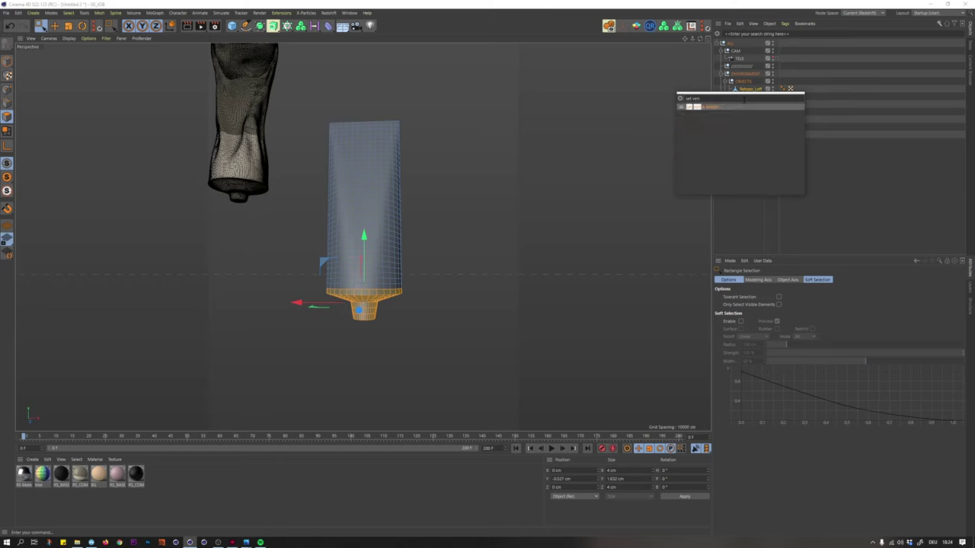
key(Return)
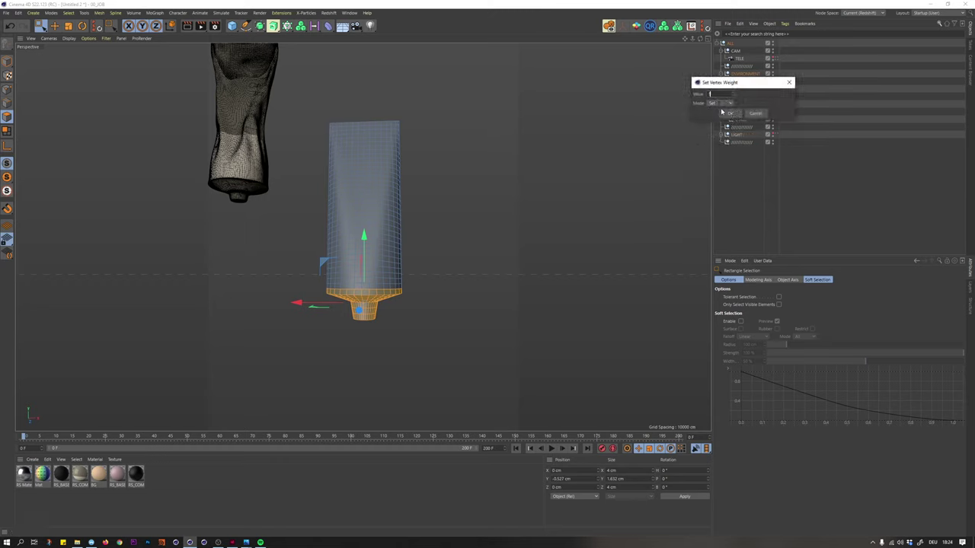
click(730, 114)
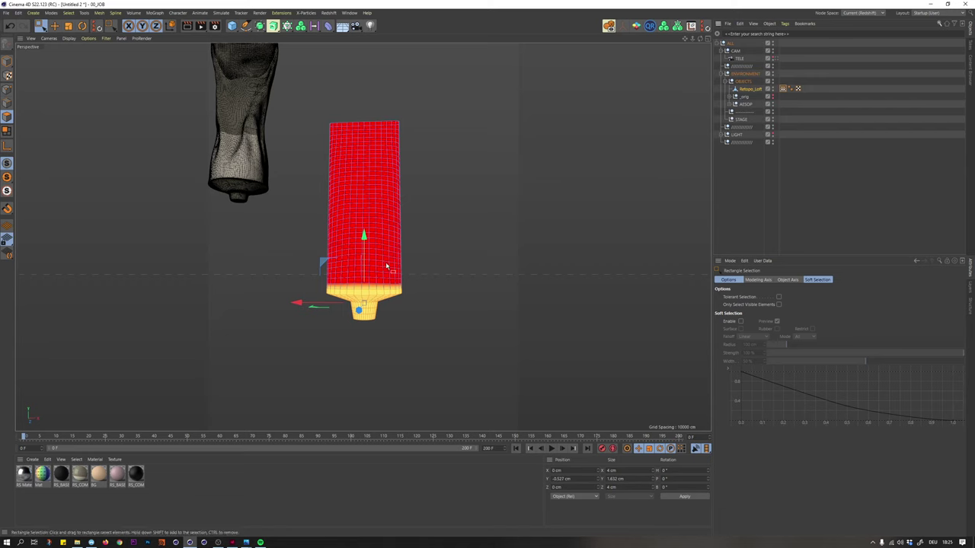
- Open the Retopo_Loft vertex map for painting and set the Paint Tool to Smooth mode with a Smooth value of 5
click(793, 106)
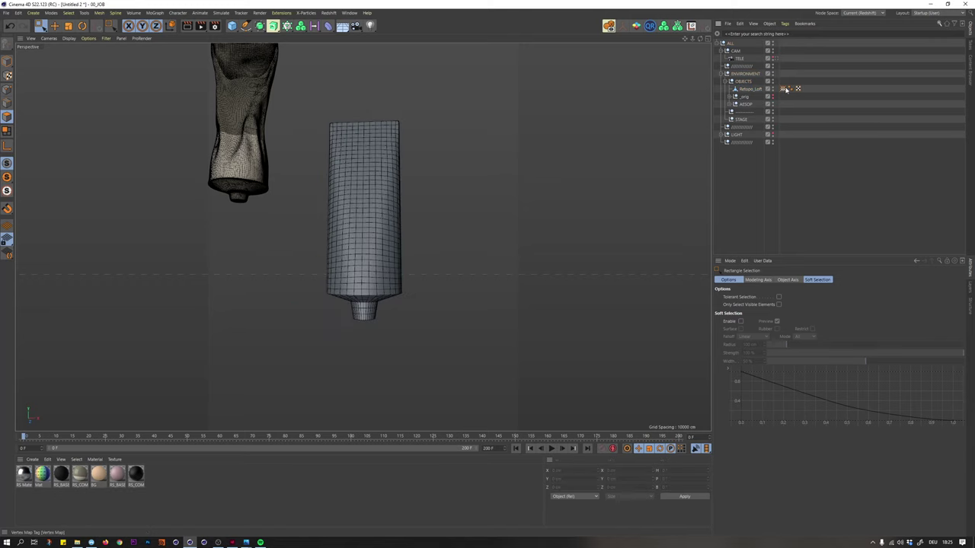
double_click(784, 89)
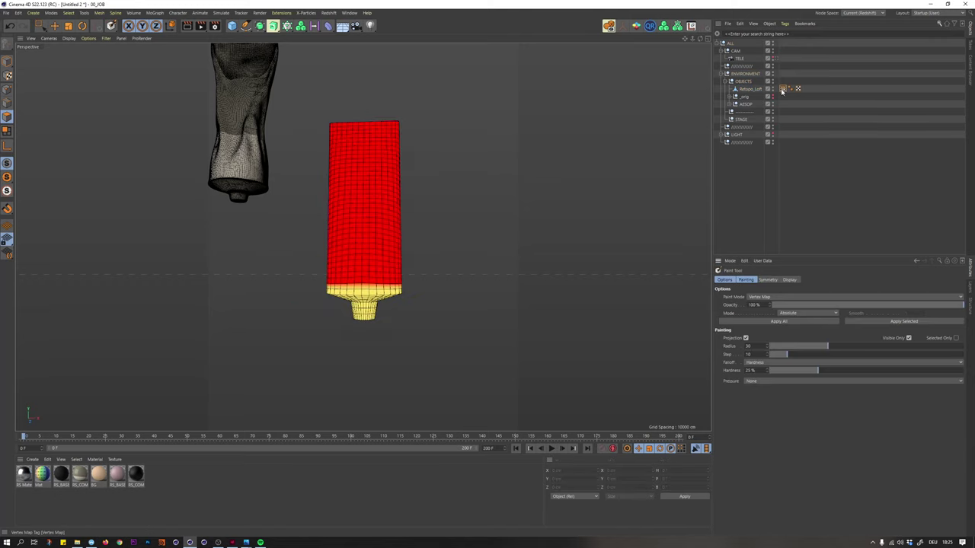
click(788, 314)
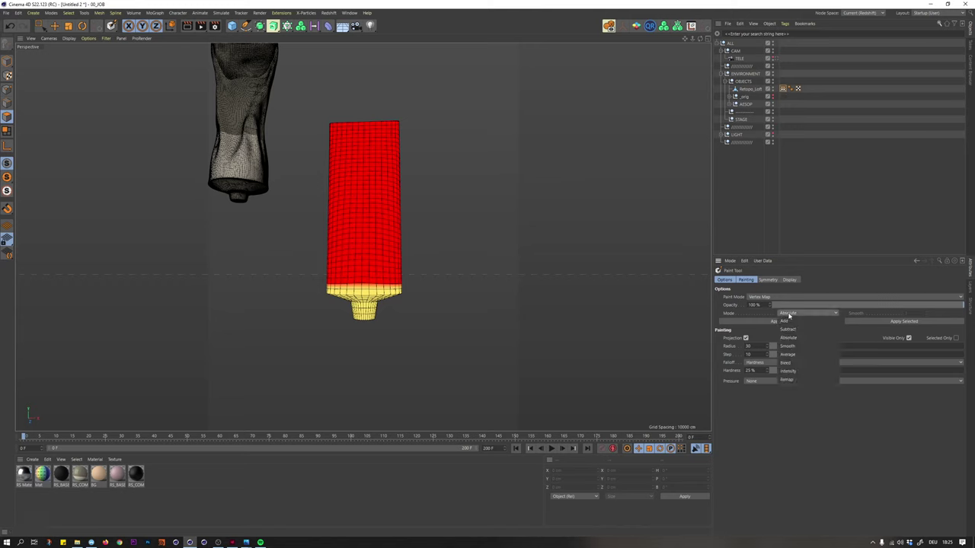
click(788, 346)
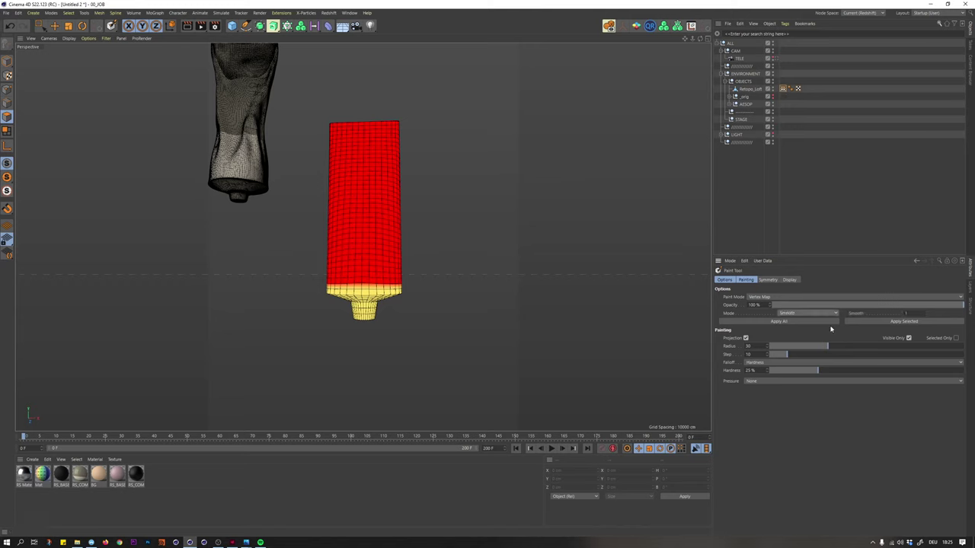
drag(909, 314, 881, 333)
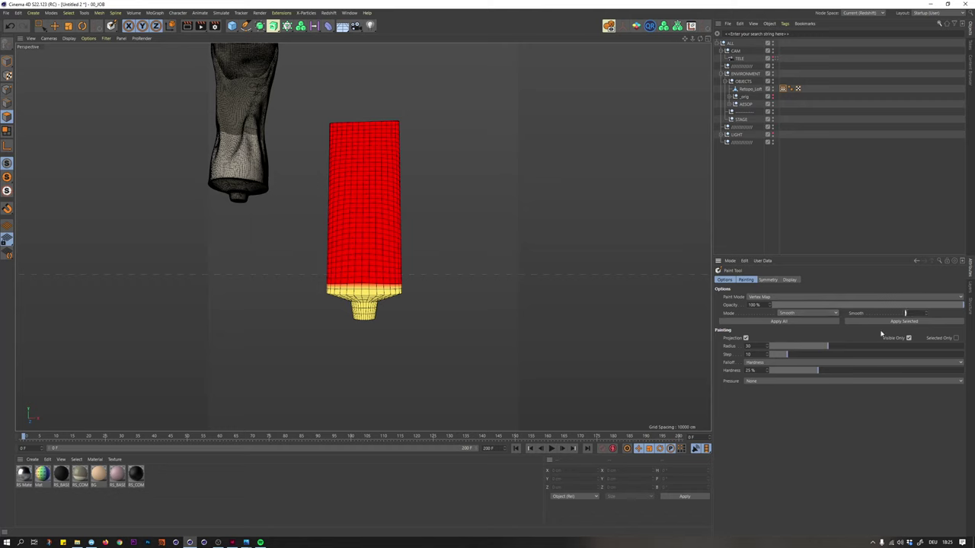
- Apply the smoothing repeatedly to the whole vertex map to soften the transition between the shoulder and the tube body
click(777, 322)
click(745, 90)
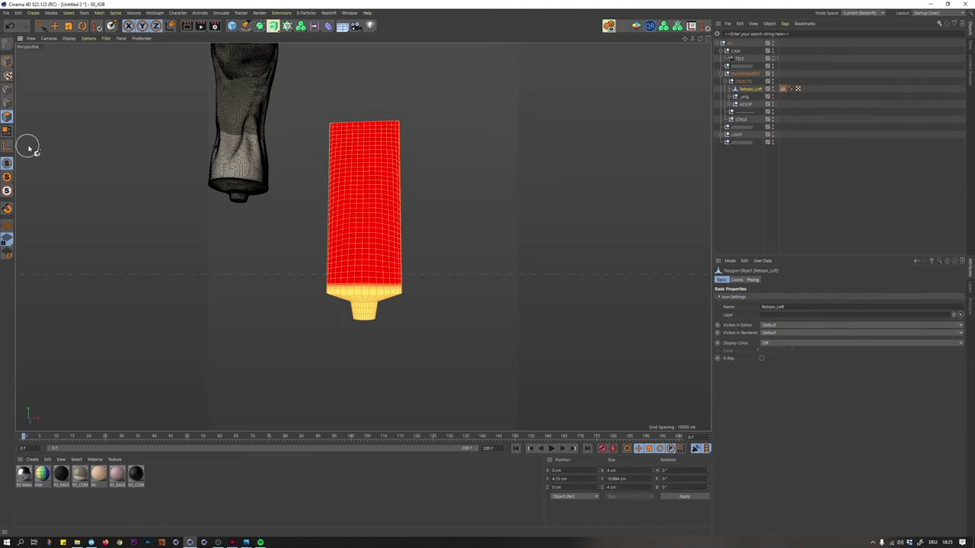
double_click(782, 88)
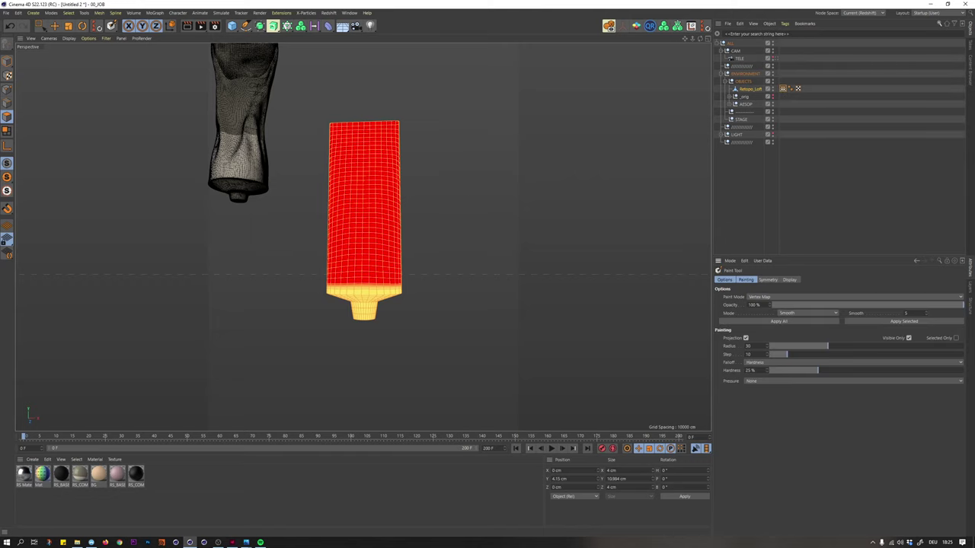
click(777, 322)
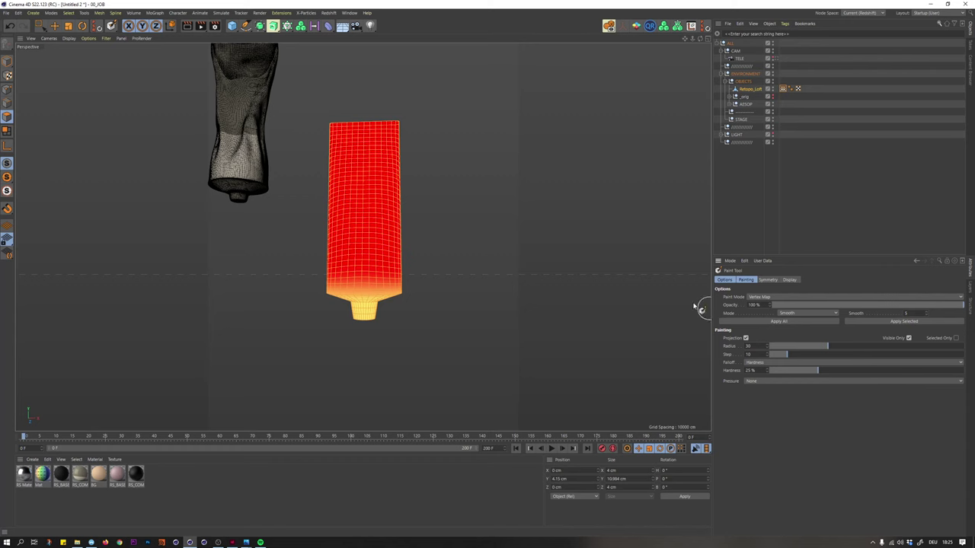
alt+drag(348, 276, 400, 282)
click(771, 321)
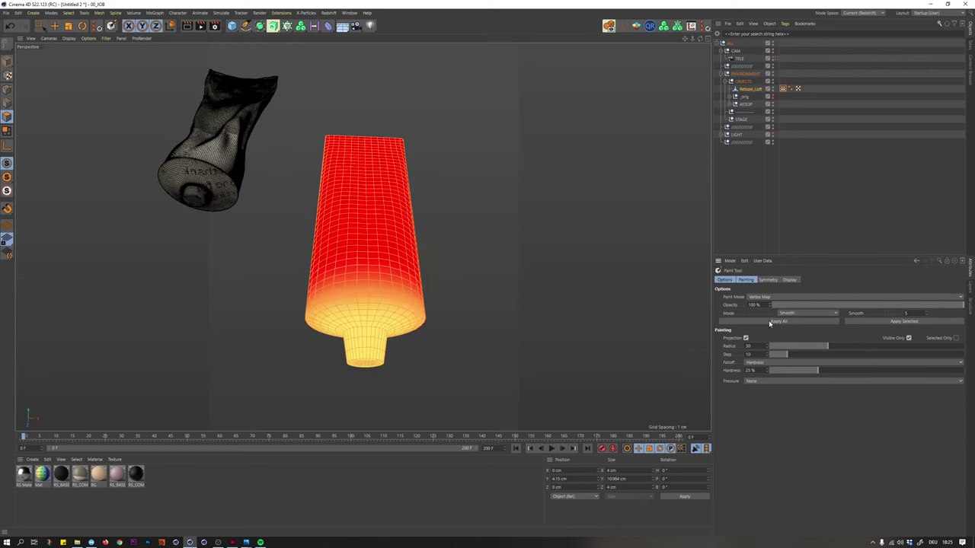
mouse_move(330, 230)
alt+mouse_down()
mouse_move(326, 274)
mouse_move(331, 234)
alt+mouse_up()
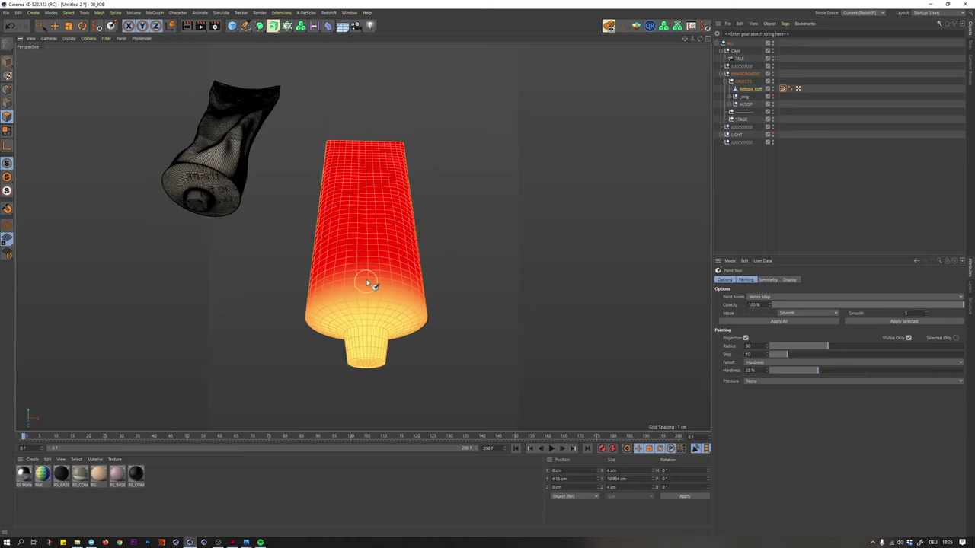
alt+drag(369, 284, 359, 277)
mouse_move(370, 203)
alt+mouse_down()
mouse_move(370, 211)
mouse_move(375, 204)
alt+mouse_up()
- Switch to Model mode with the Live Selection tool and add a Soft Body tag to the working Retopo_Loft
click(6, 63)
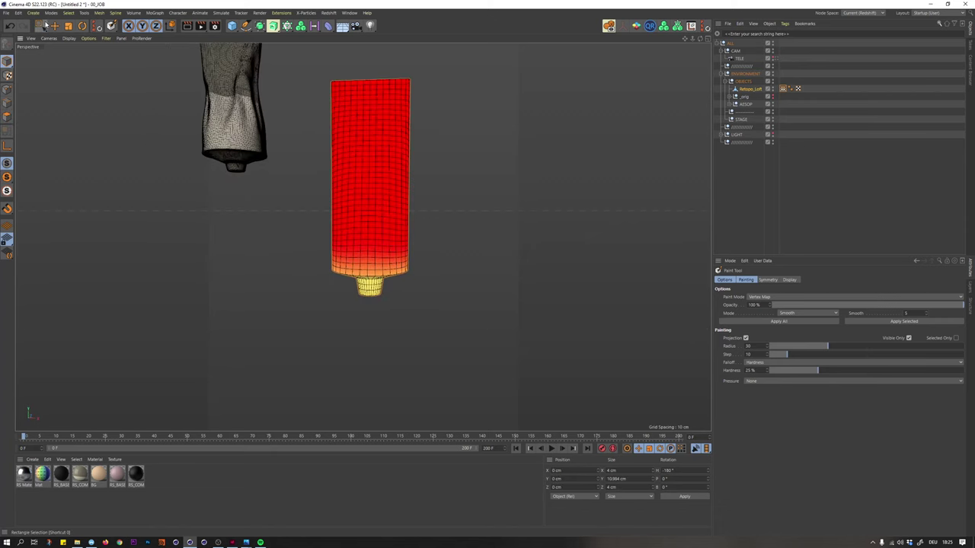
drag(41, 27, 73, 36)
click(397, 199)
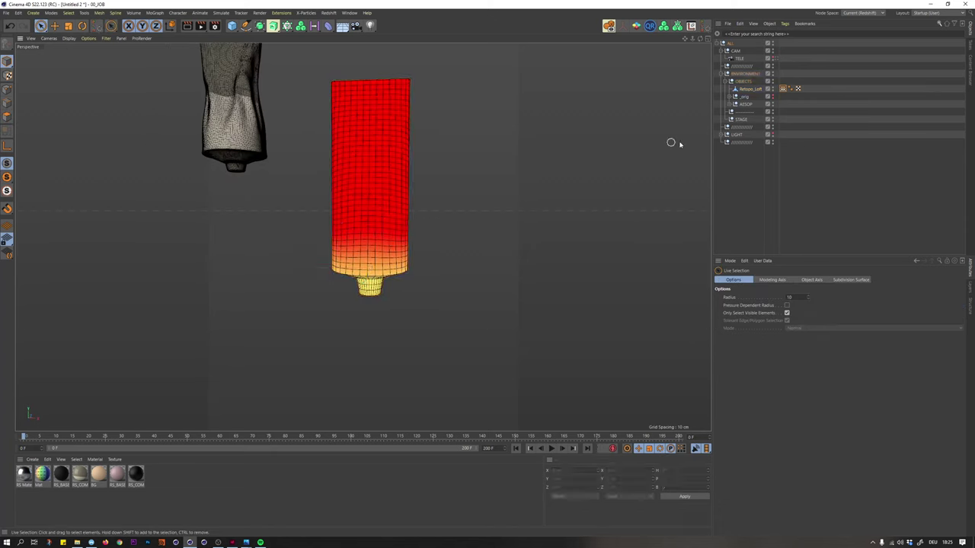
click(750, 89)
key(shift+c)
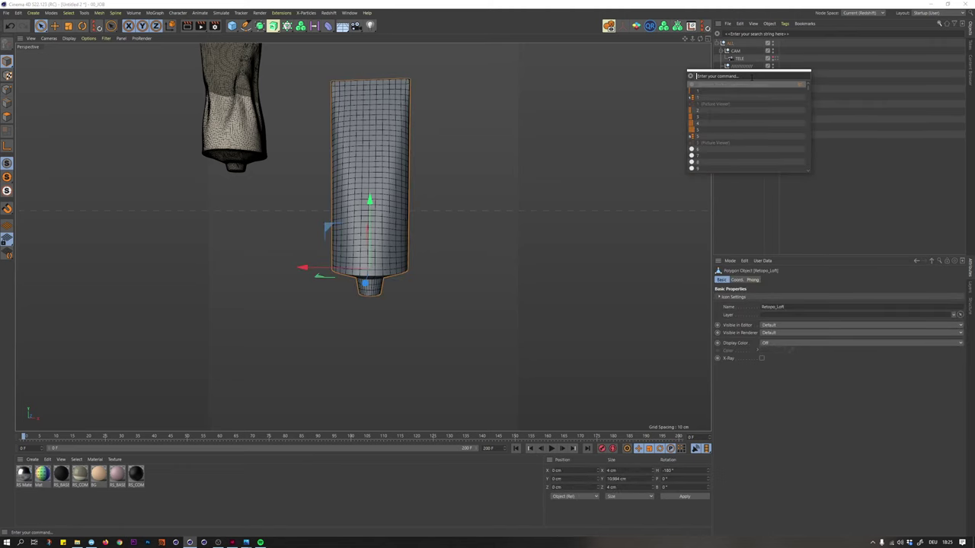
text(s0)
key(BackSpace)
key(BackSpace)
text(so)
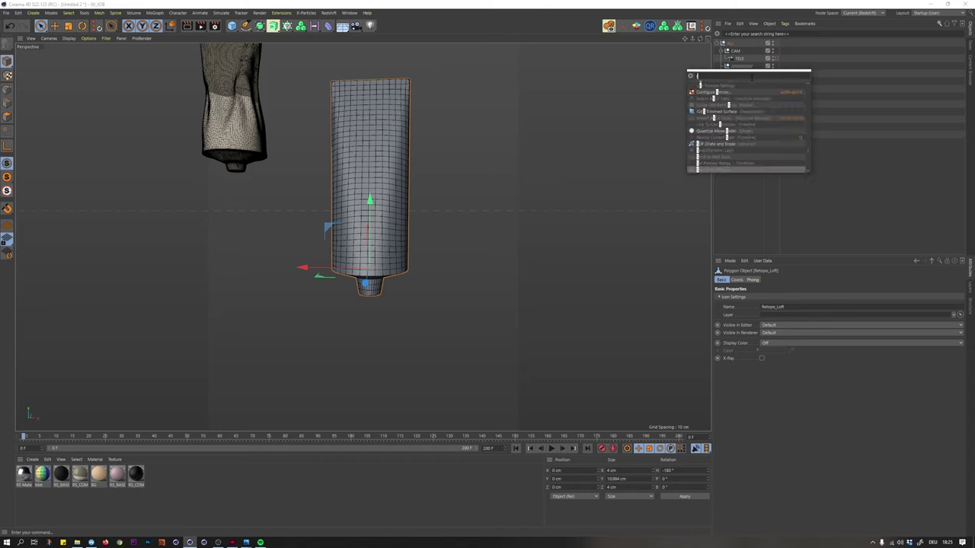
text(ft)
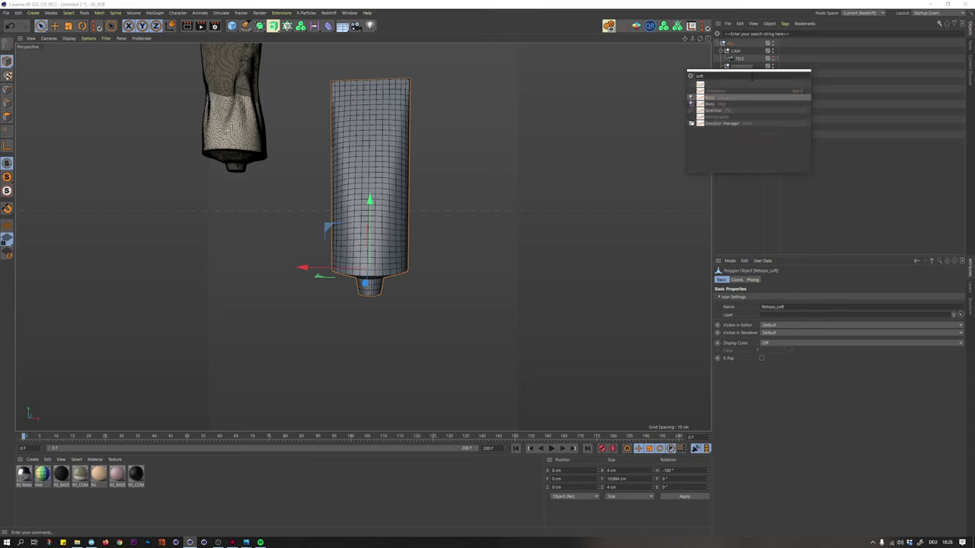
key(Return)
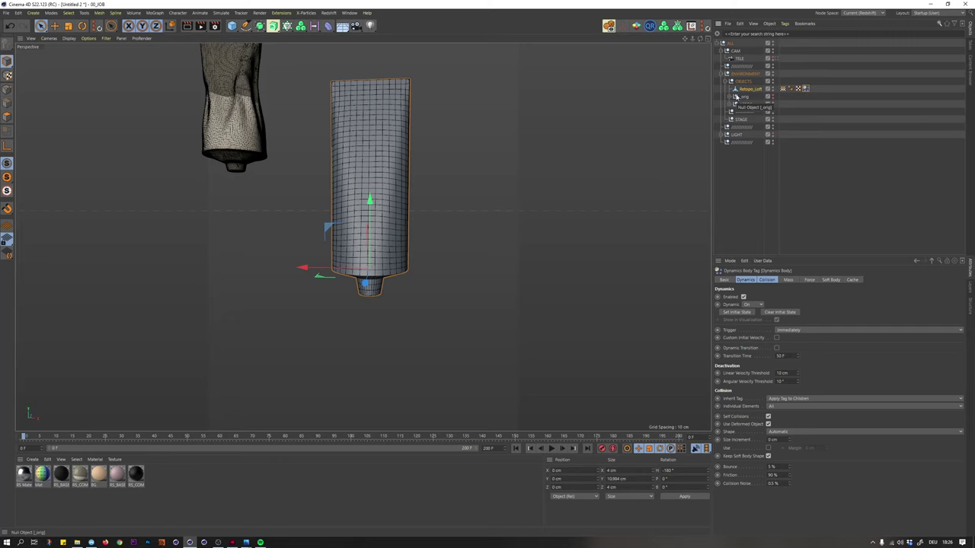
- Save the project as 16_ANI_01.c4d in the 02_ANIMATION folder of 16_PRODUCTSHOT
key(ctrl+s)
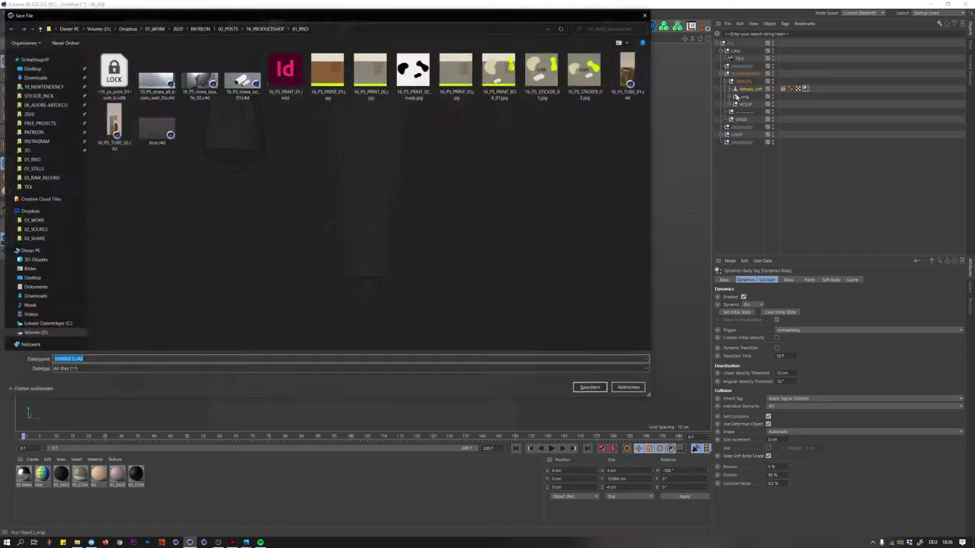
click(278, 27)
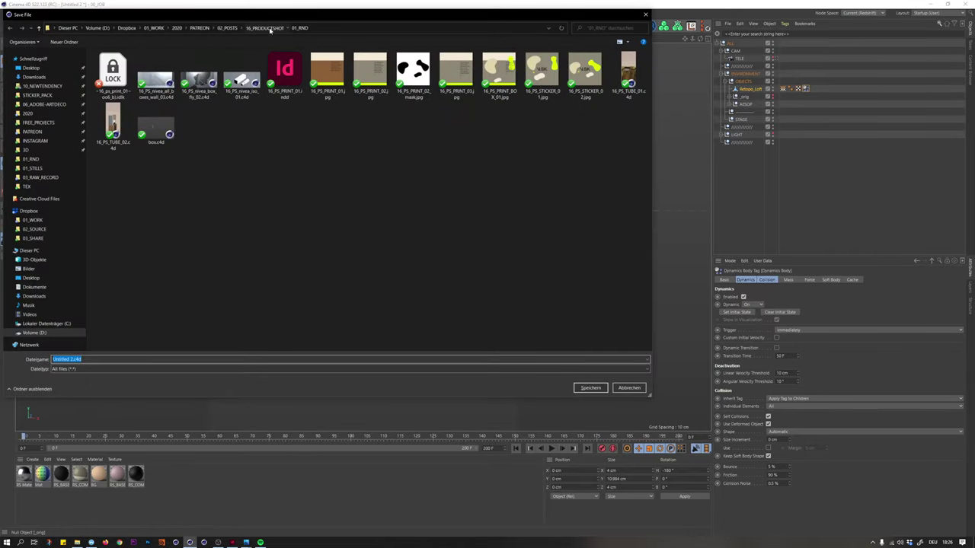
double_click(105, 72)
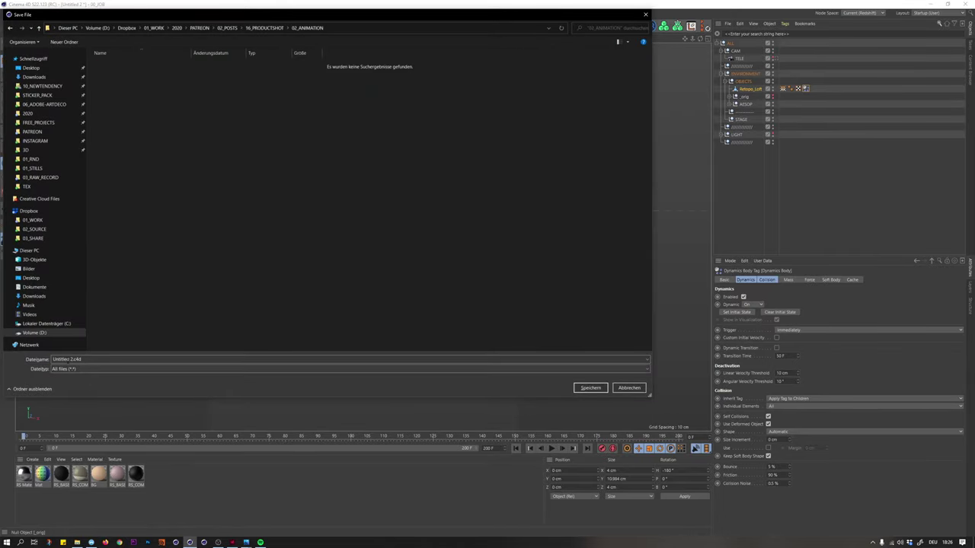
click(70, 361)
drag(70, 359, 47, 351)
key(BackSpace)
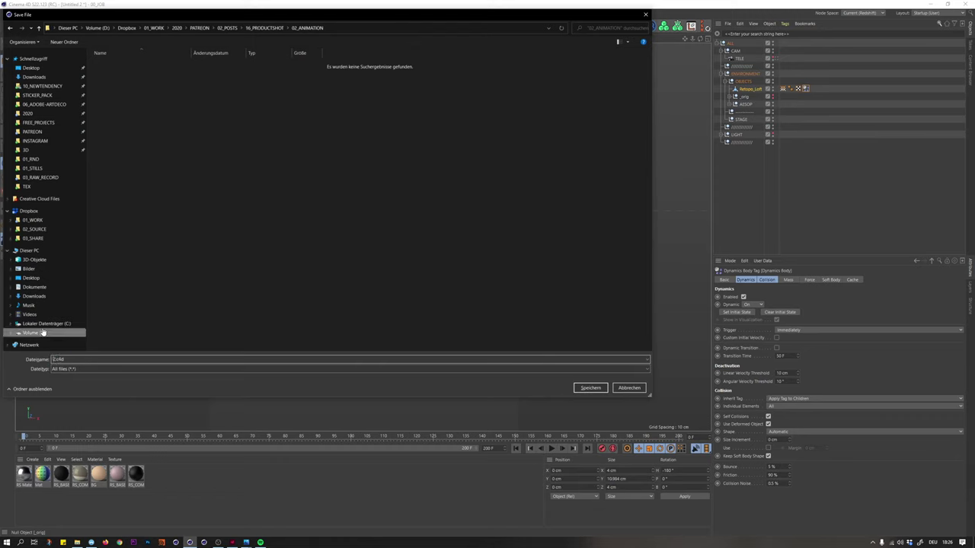
text(1)
text(1)
key(Return)
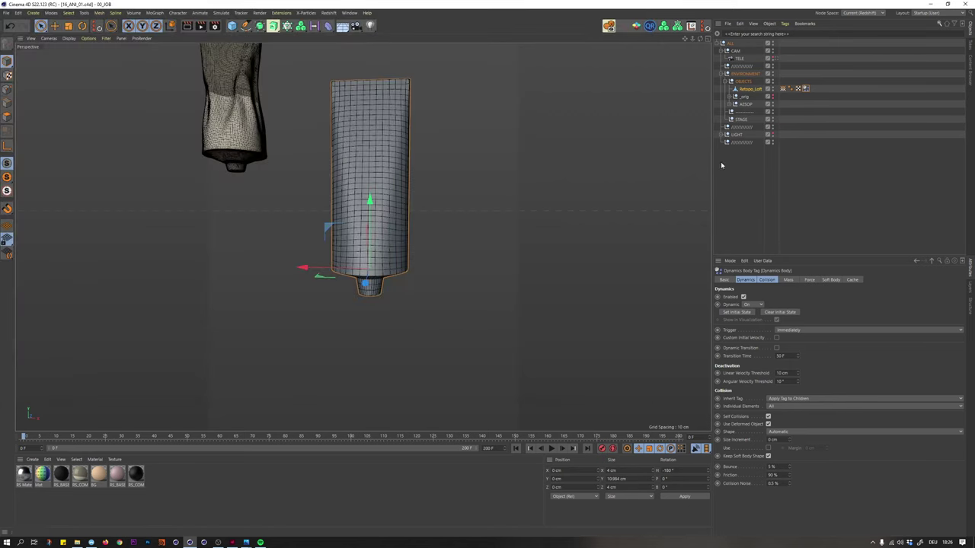
- Add a Turbulence force, place it under OBJECTS above Retopo_Loft, and set its strength to 10 cm
key(shift+c)
text(t)
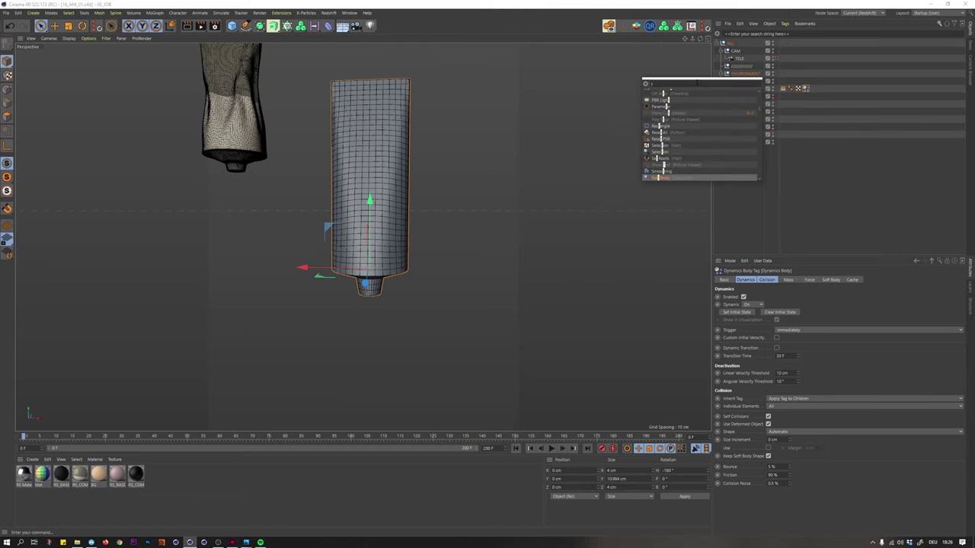
text(urb)
key(Return)
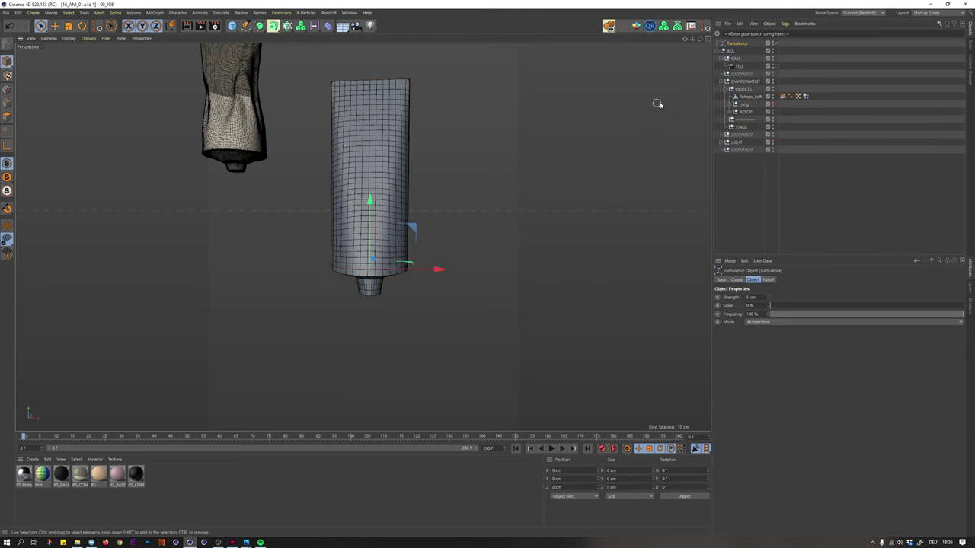
drag(745, 97, 743, 90)
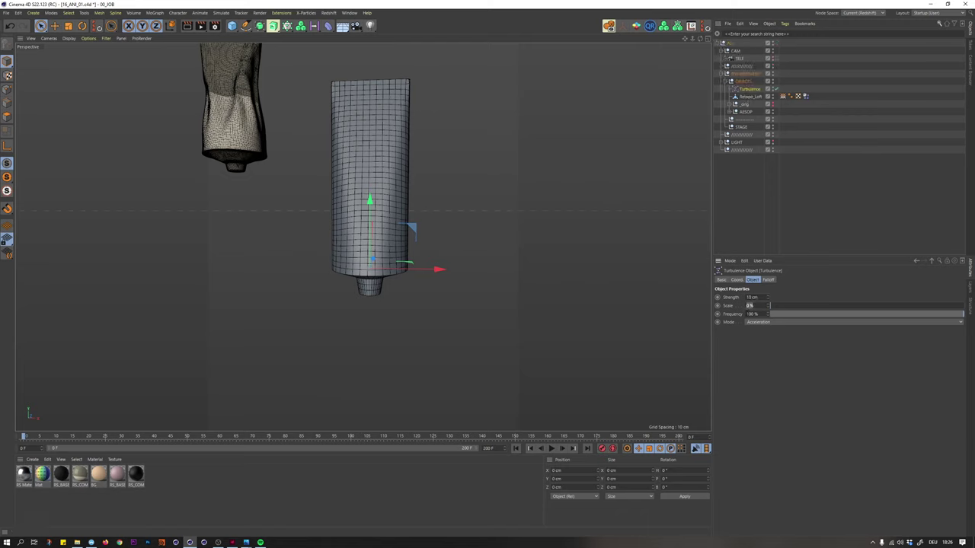
click(751, 306)
- Set Follow Position and Follow Rotation to 15 in the force settings of the Retopo_Loft dynamics tag
click(804, 96)
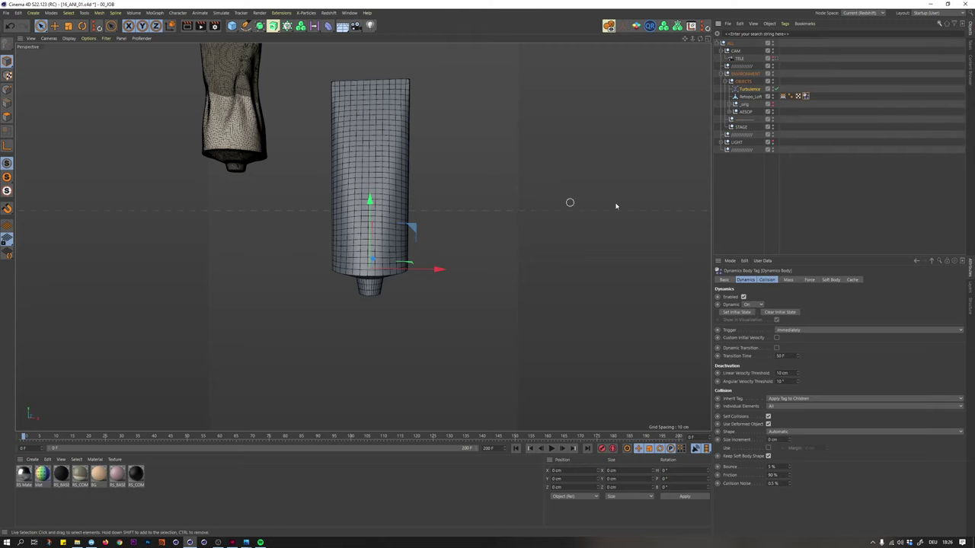
click(788, 280)
click(809, 279)
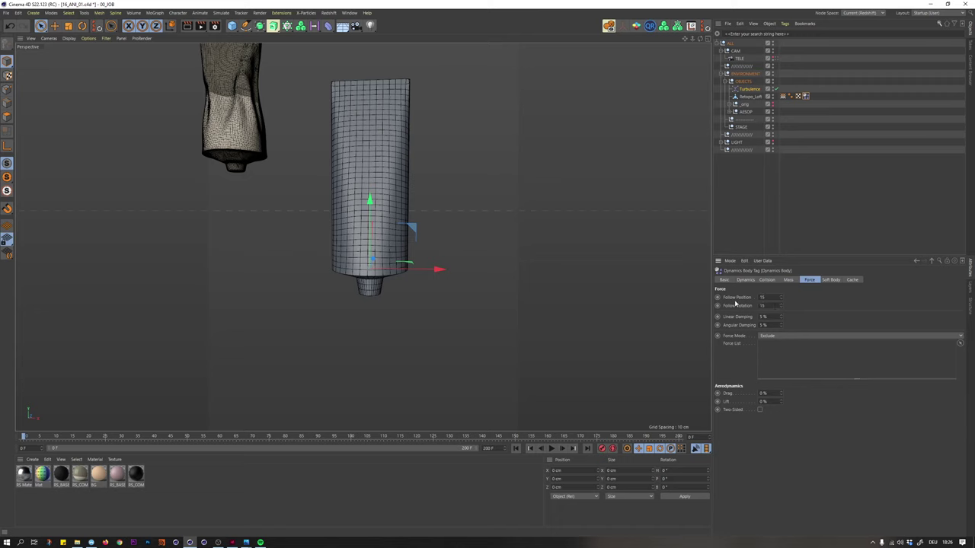
click(551, 240)
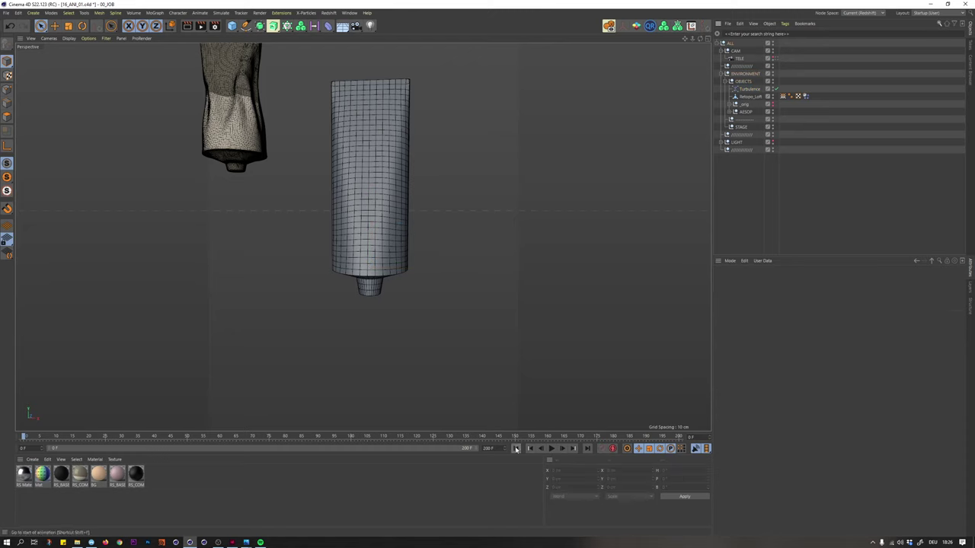
- Play the soft body simulation of Retopo_Loft briefly, stop it and return to the first frame
click(551, 449)
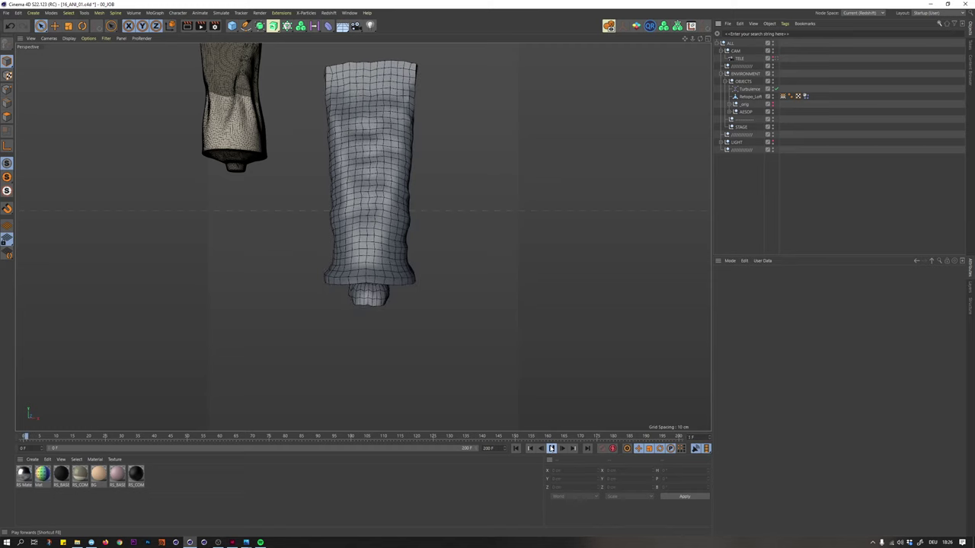
click(551, 447)
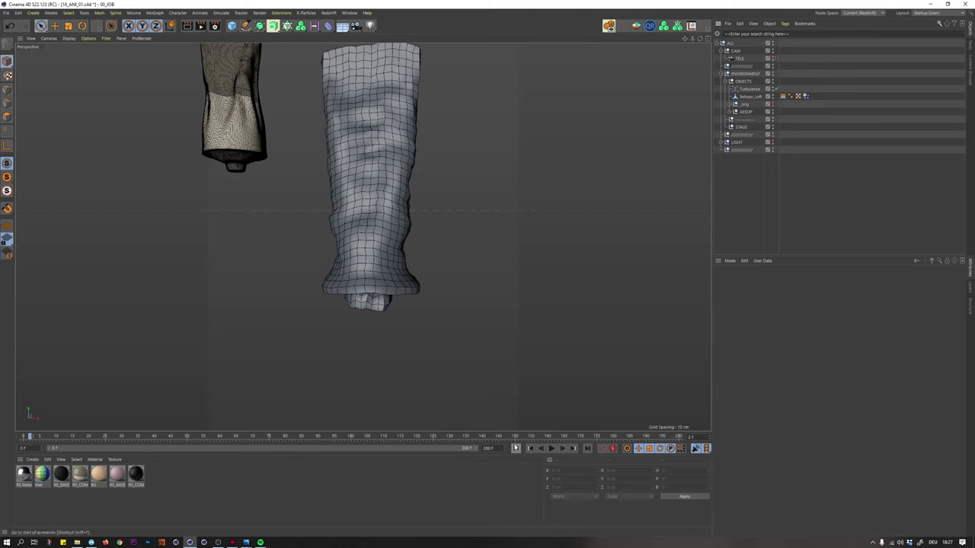
click(515, 449)
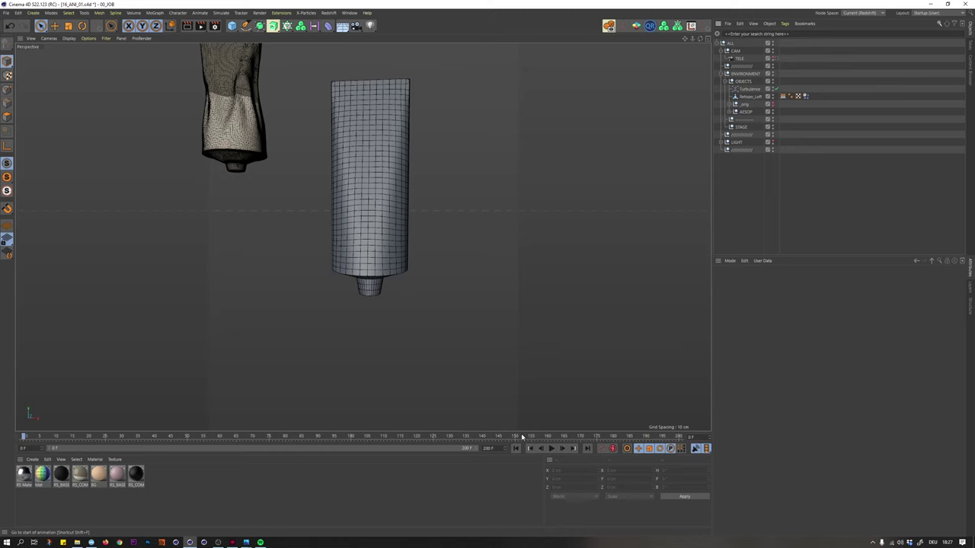
- Set the Collision Margin in the project's expert dynamics settings to 0.02 cm, then test the simulation and rewind to the start
key(ctrl+d)
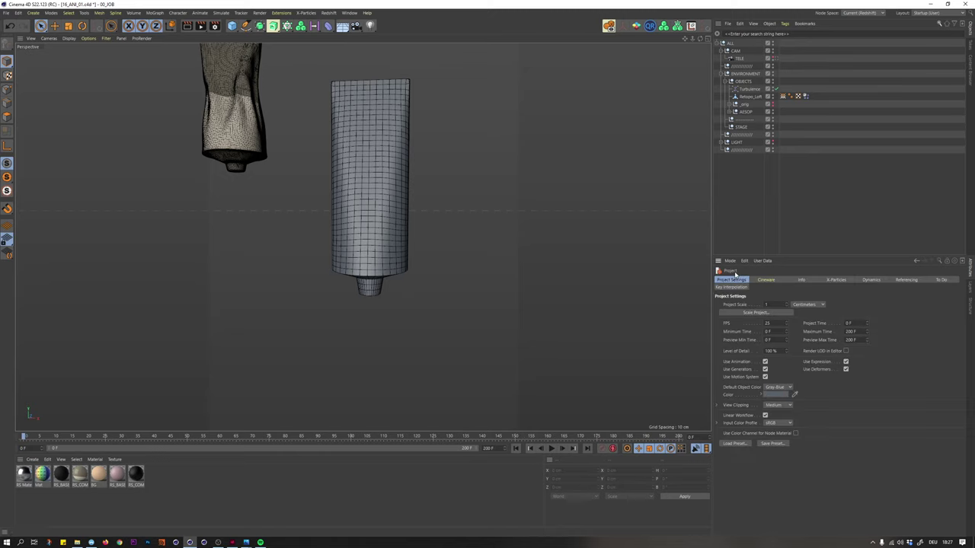
click(871, 281)
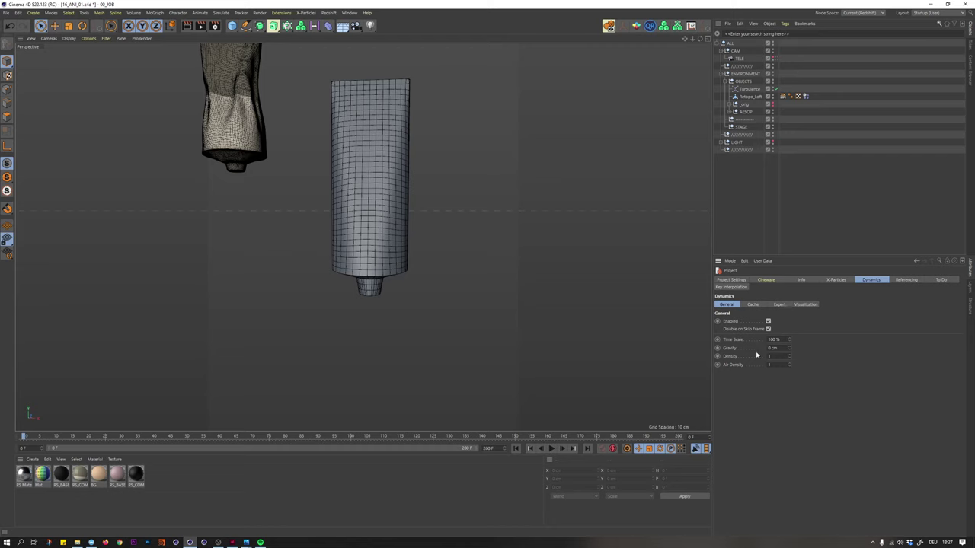
click(779, 305)
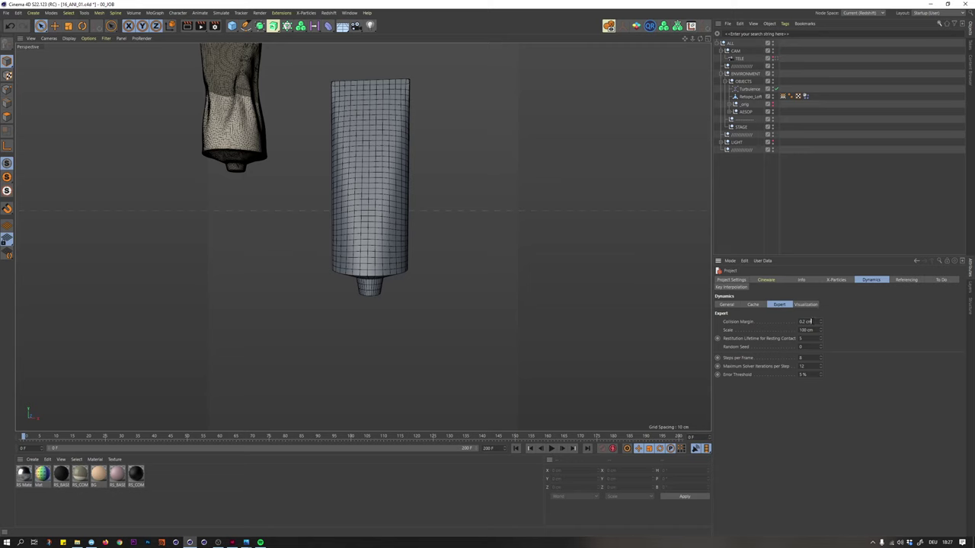
click(810, 322)
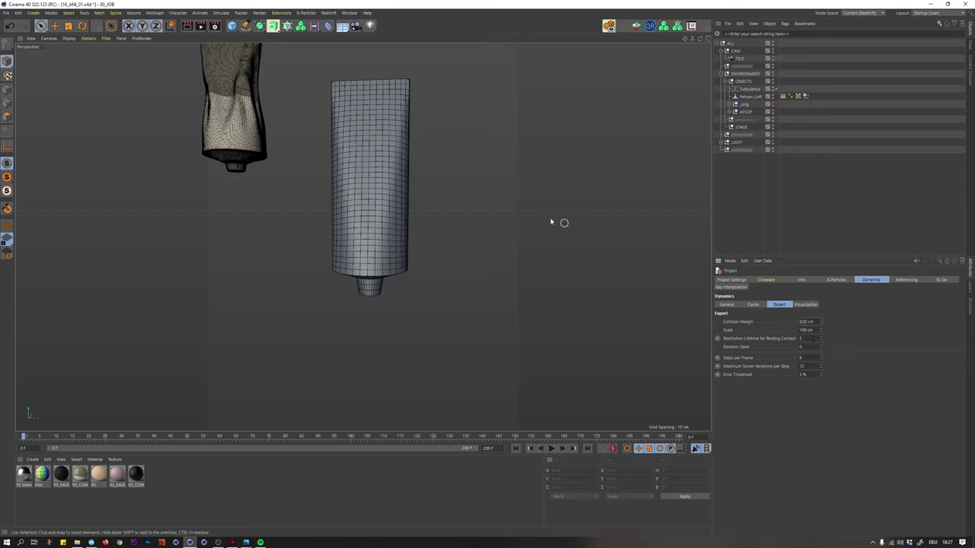
click(551, 448)
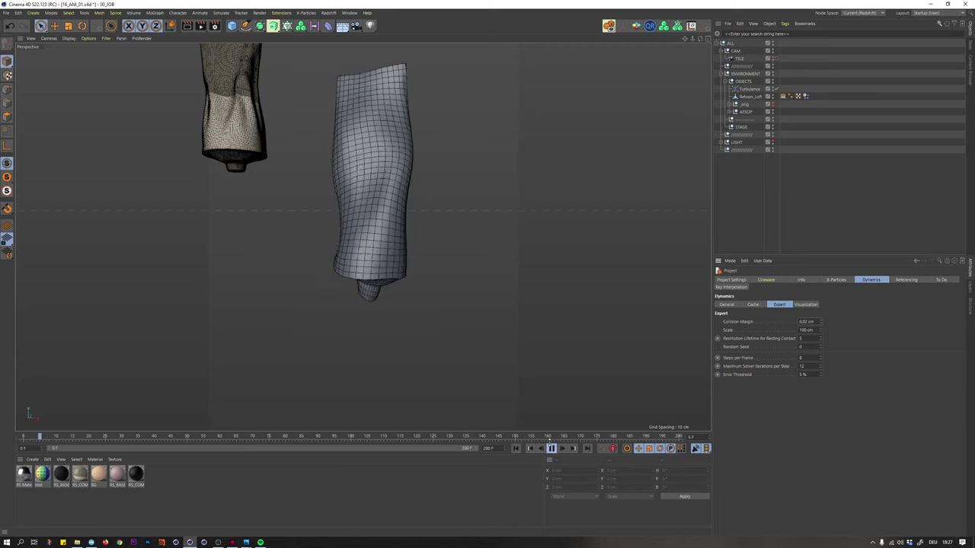
click(553, 447)
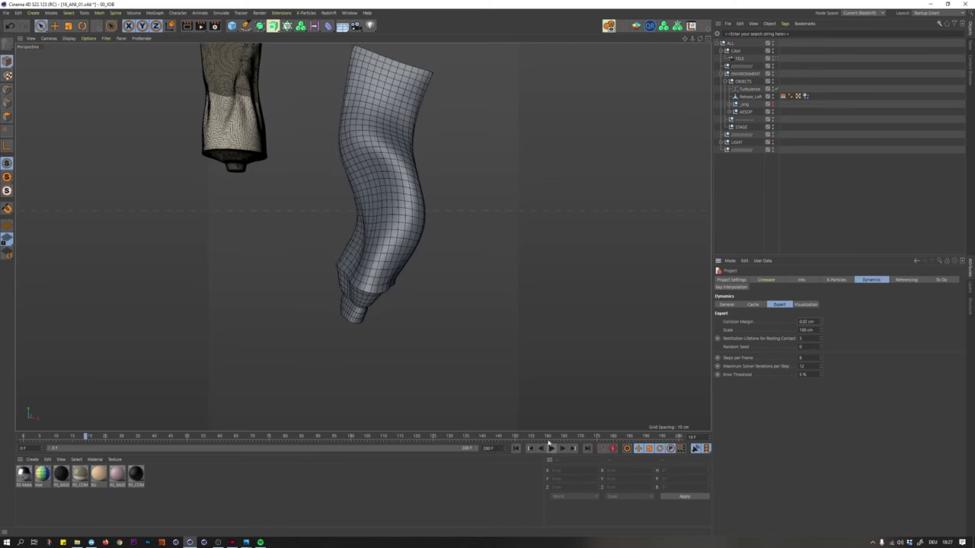
click(515, 448)
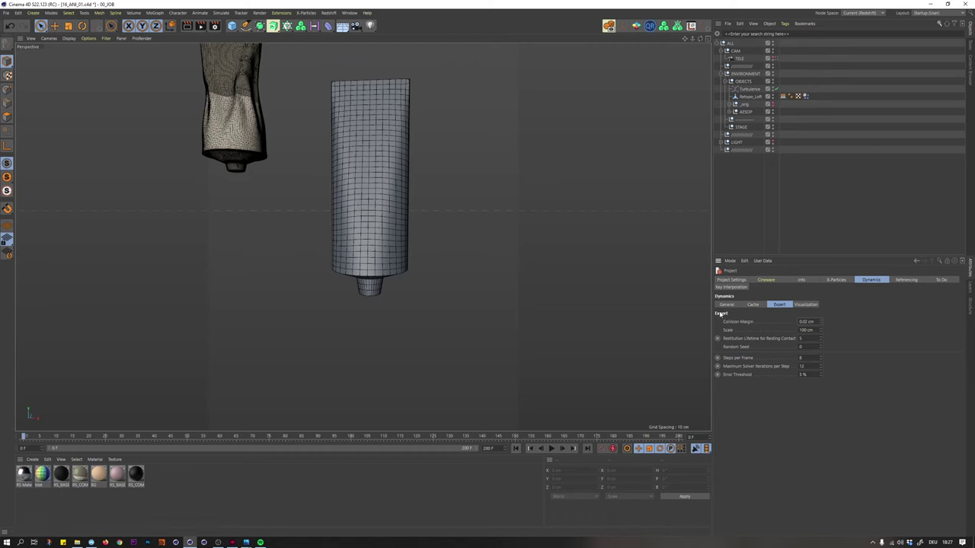
- Set the Shape Conservation stiffness of Retopo_Loft's dynamics tag to 50, then test the simulation and rewind
click(798, 96)
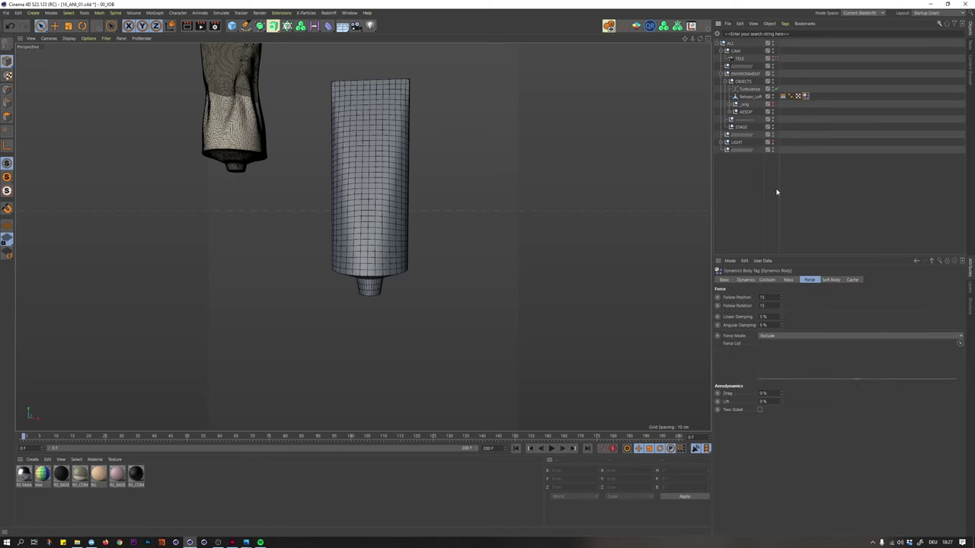
click(830, 280)
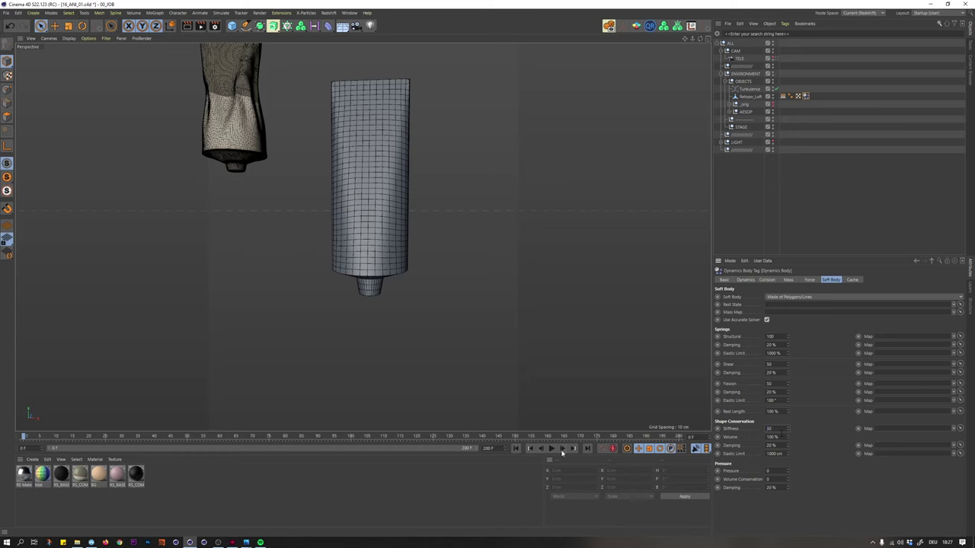
click(551, 448)
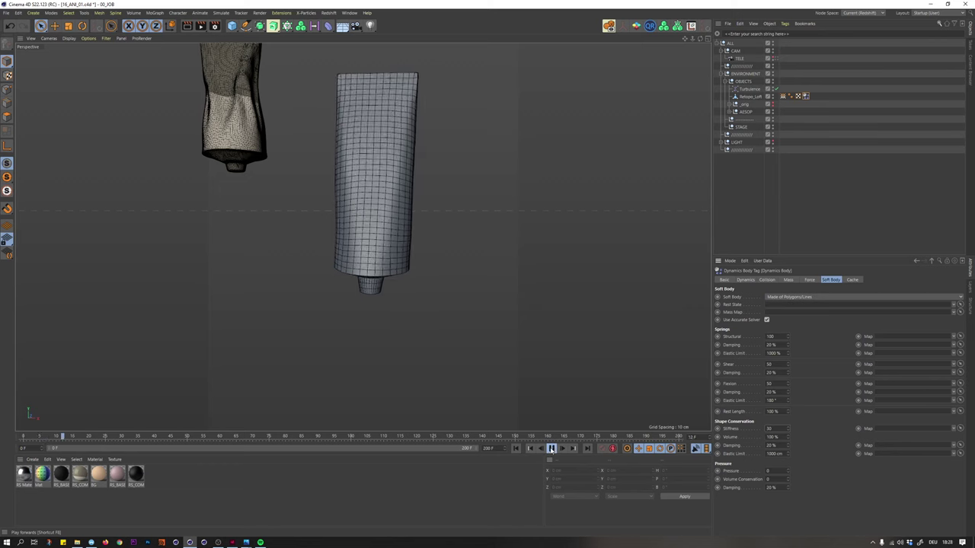
click(551, 449)
click(515, 448)
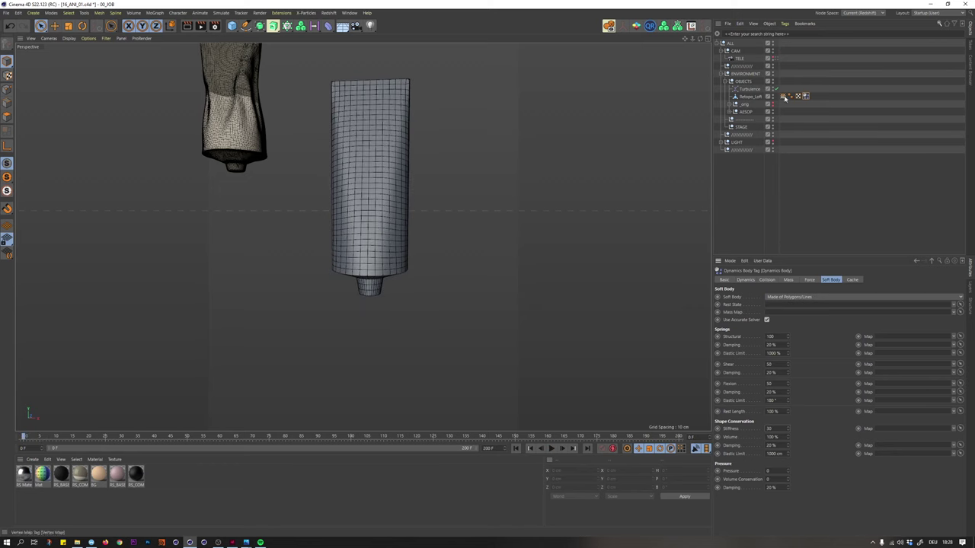
- Assign the Vertex Map to the Shape Conservation stiffness map and play the simulation
drag(785, 97, 890, 432)
click(552, 449)
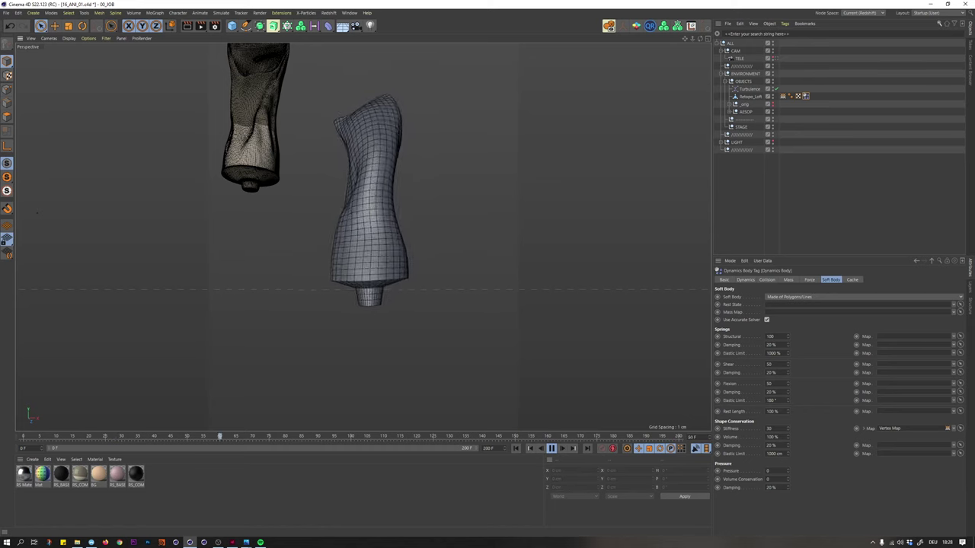
- Set the Shape Conservation stiffness to 25 and both Follow Position and Follow Rotation to 25 in the dynamics tag
drag(775, 429, 762, 429)
text(25)
key(Return)
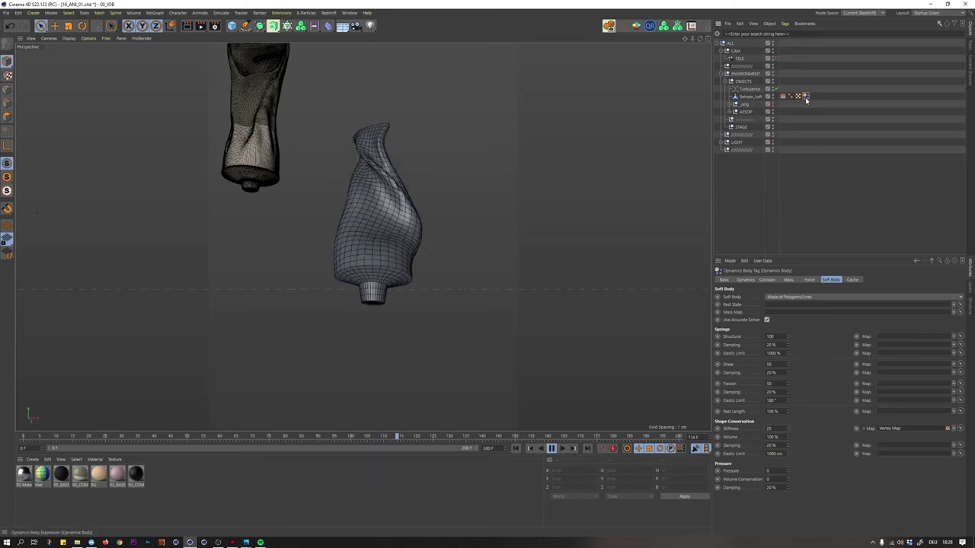
click(809, 279)
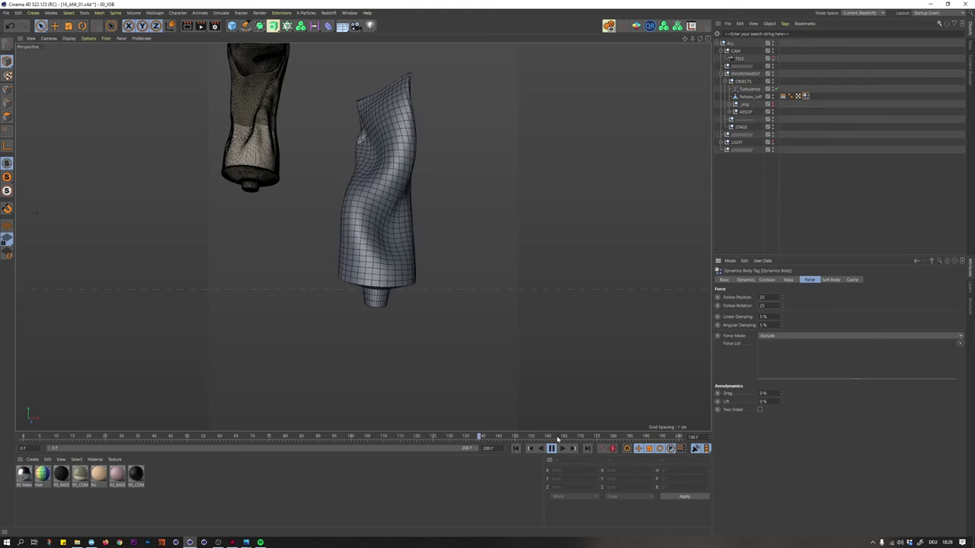
- Set the Turbulence scale to 2 % and restart the playback from the first frame
click(745, 91)
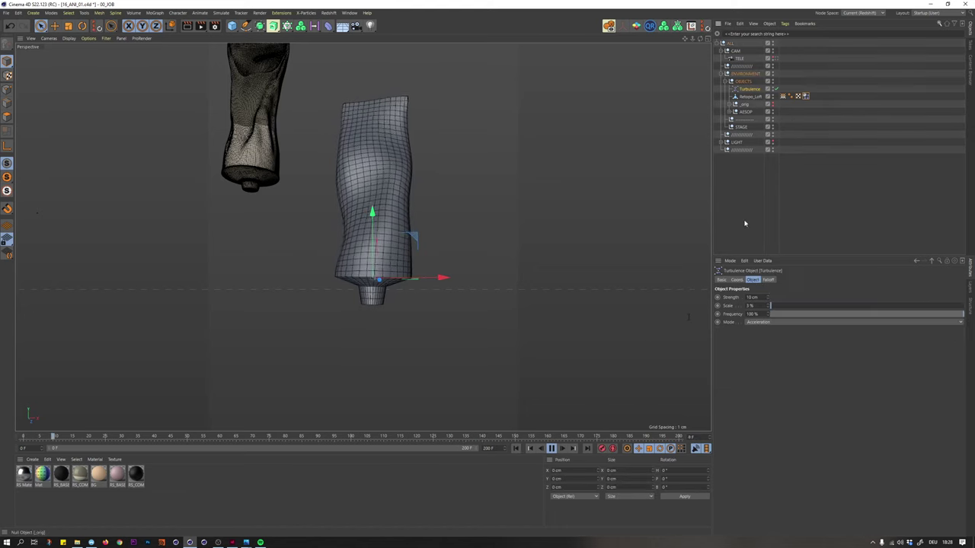
double_click(751, 306)
text(1)
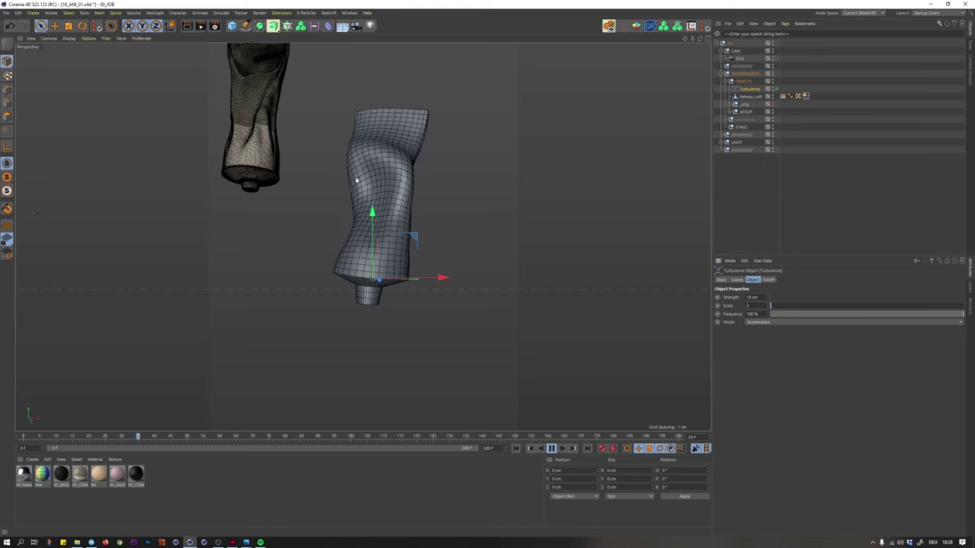
key(Return)
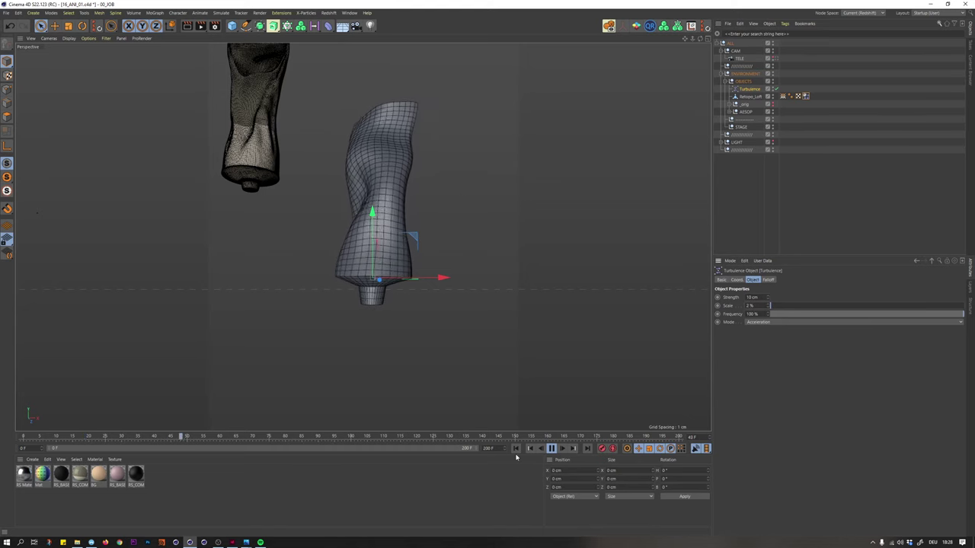
click(515, 449)
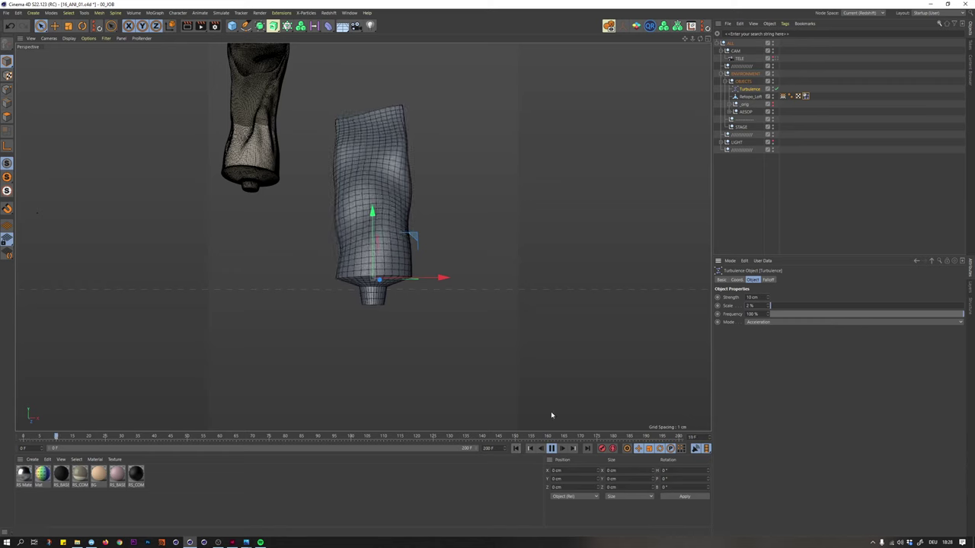
- Try a Turbulence scale of 1 % and restart the playback from the first frame
double_click(751, 306)
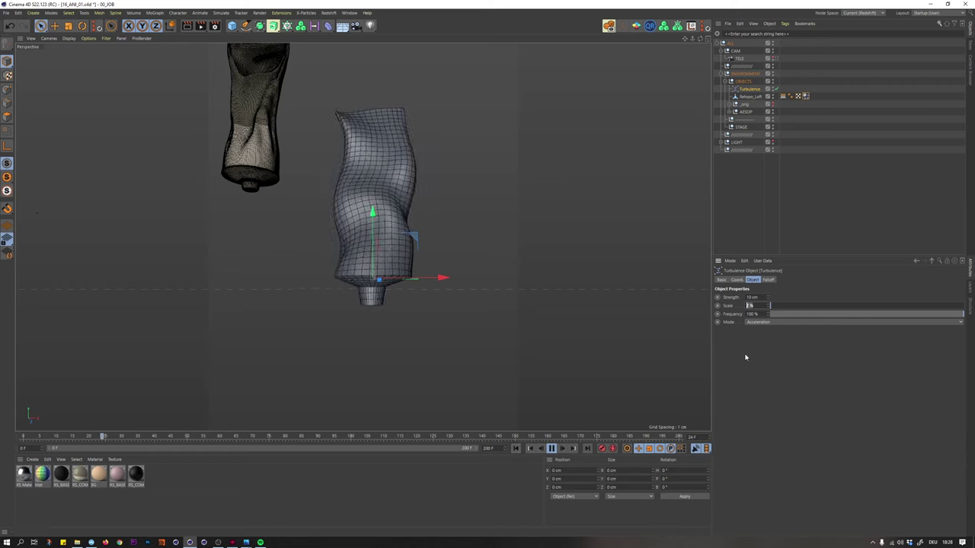
text(1)
key(Return)
click(516, 449)
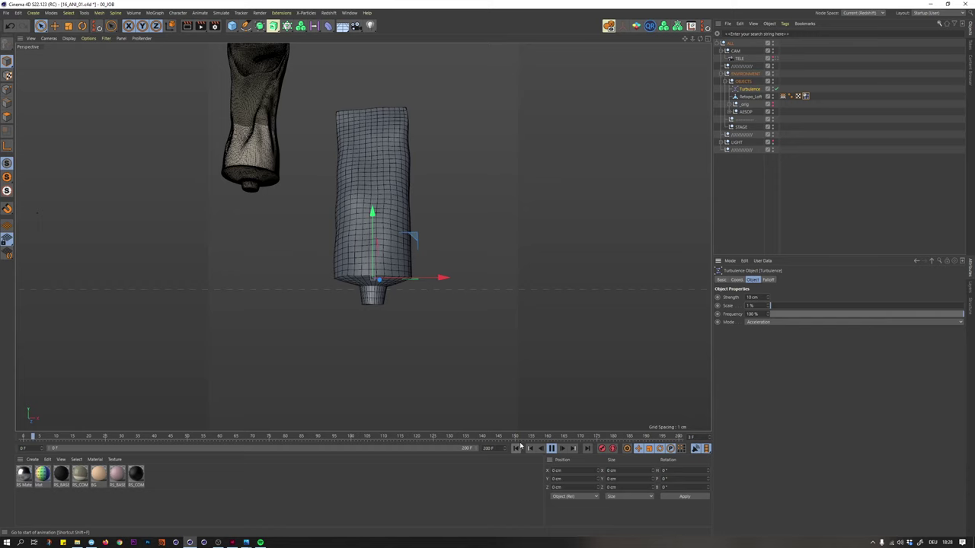
- Set the Turbulence scale back to 2 %, watch the simulation, then stop it and rewind to the start
text(2)
key(Return)
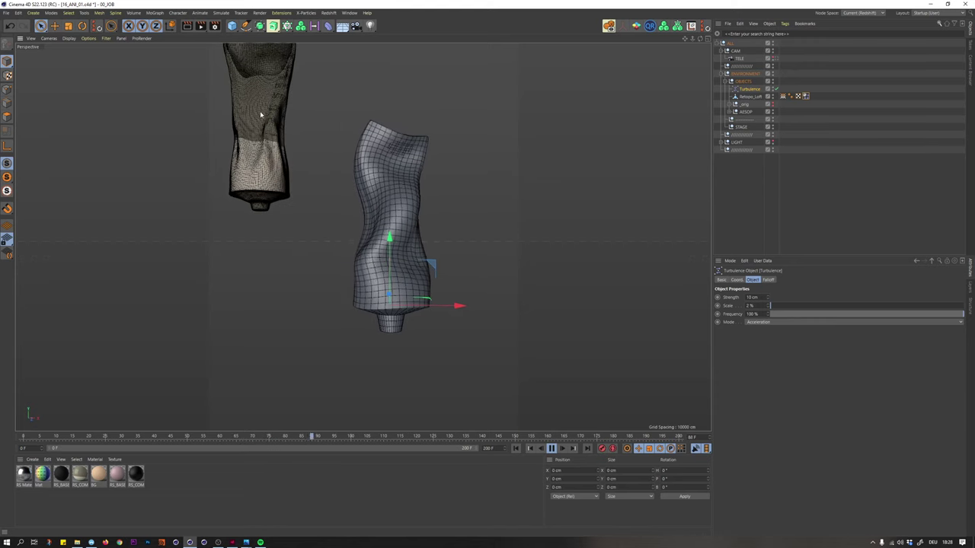
click(551, 449)
click(523, 447)
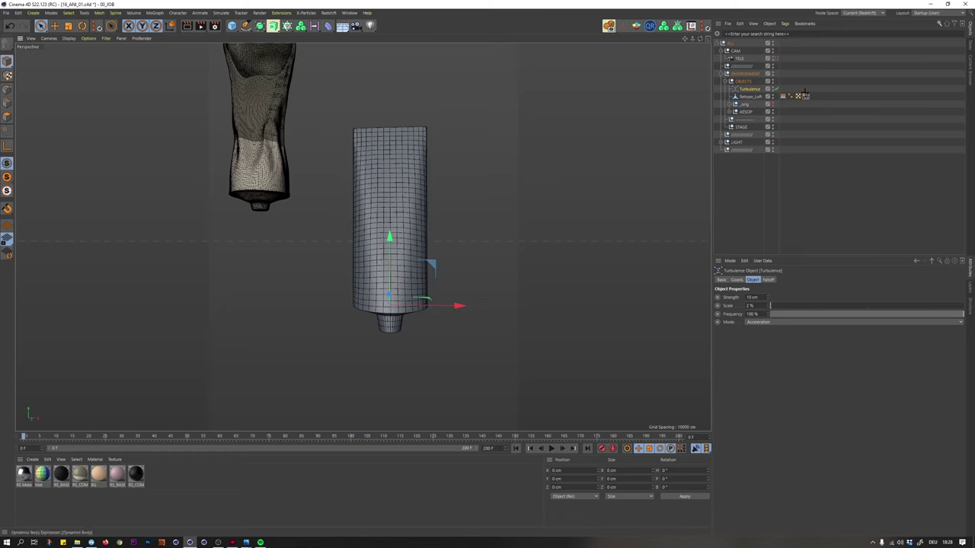
- Set the dynamics tag's soft body springs to Structural 50, Shear 1000 and Flexion 1, then test the simulation and rewind
click(779, 159)
click(806, 96)
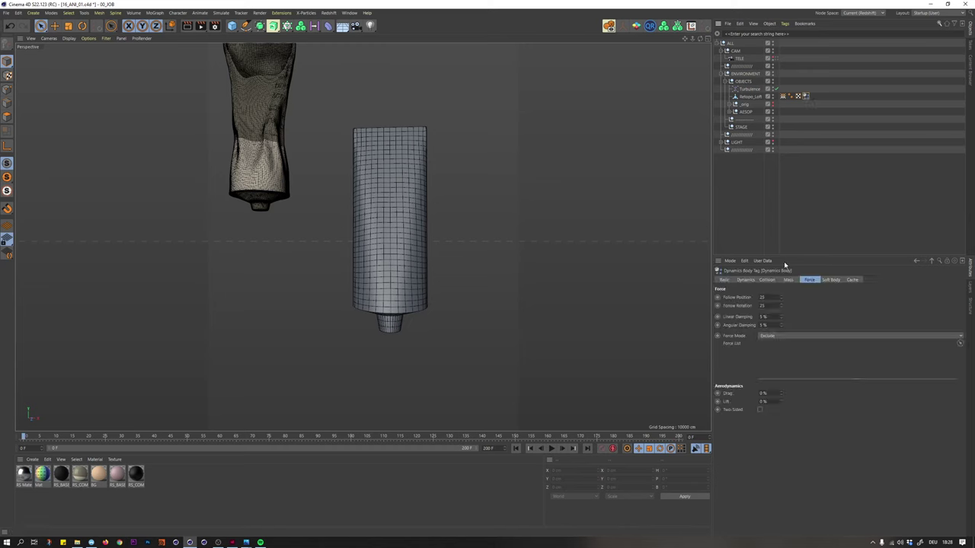
click(829, 280)
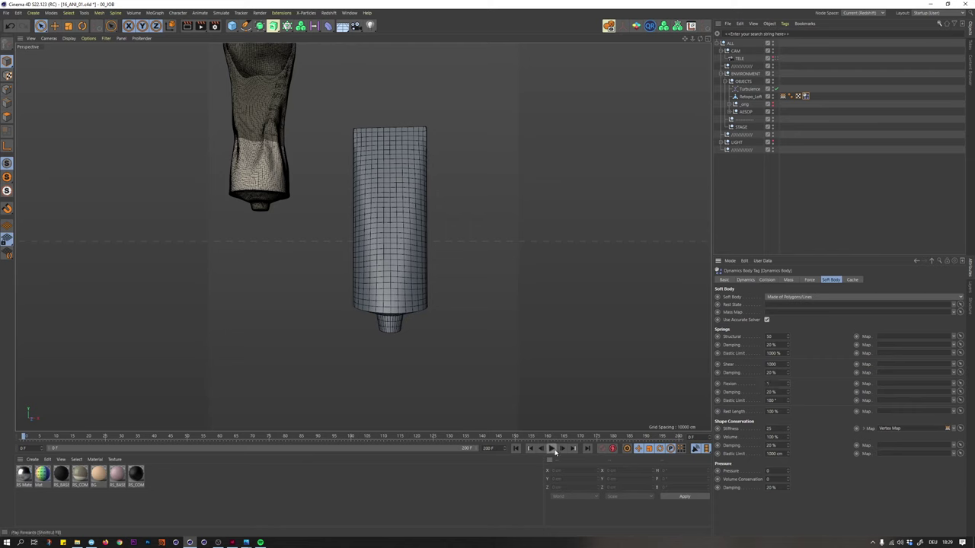
click(552, 449)
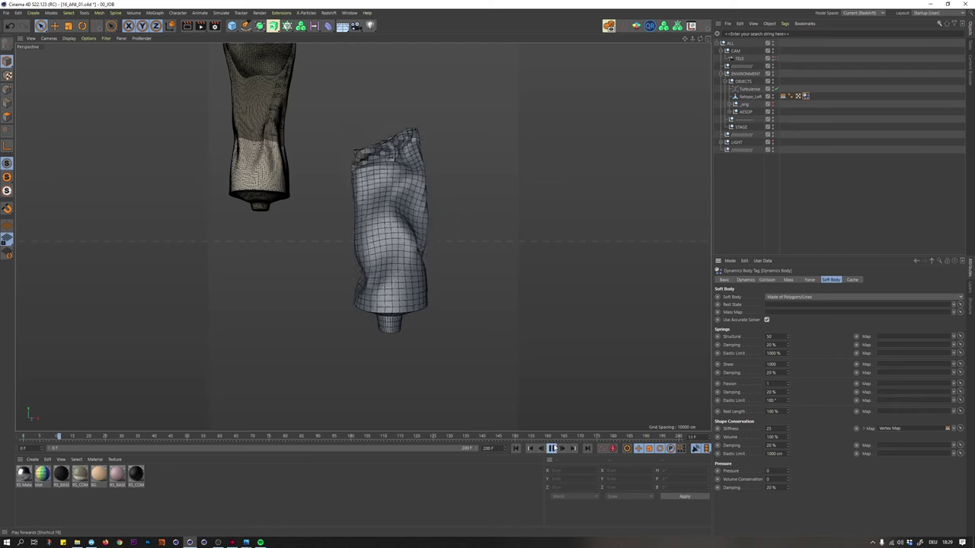
click(553, 448)
click(516, 449)
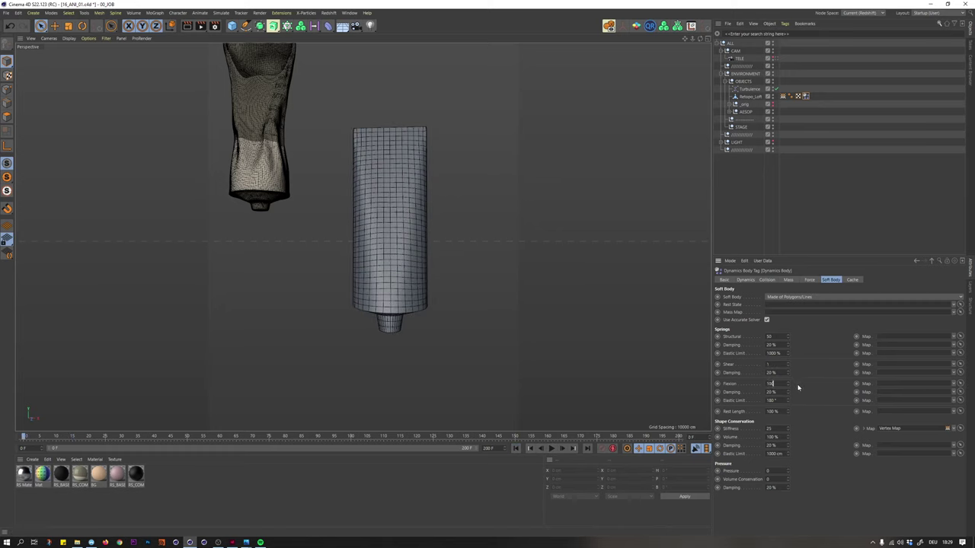
- Try the soft body springs with Shear 1 and Flexion 1000, playing the simulation and rewinding to the start
click(551, 448)
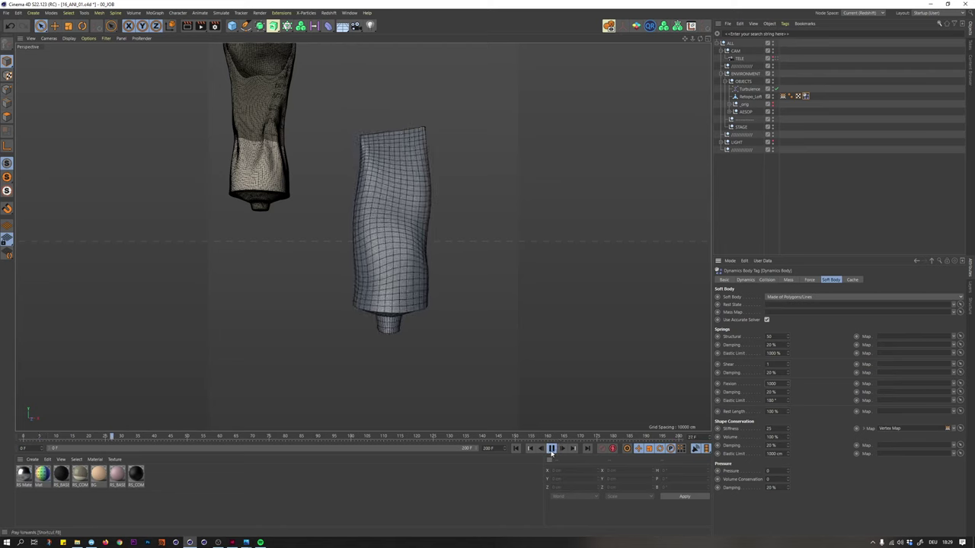
click(551, 448)
click(516, 448)
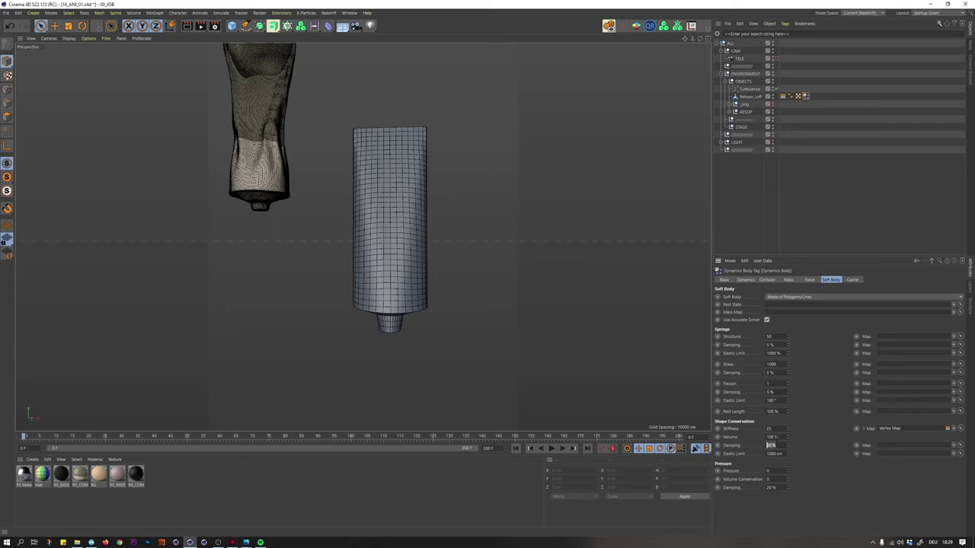
- Set Shear to 1000, Flexion to 1 and all spring and Shape Conservation damping to 5 %, then test the simulation
click(552, 448)
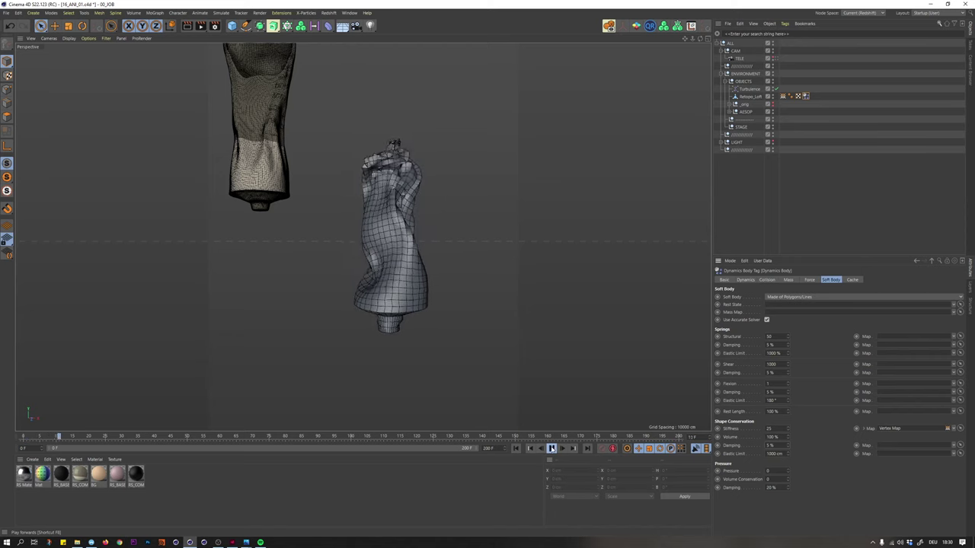
click(552, 448)
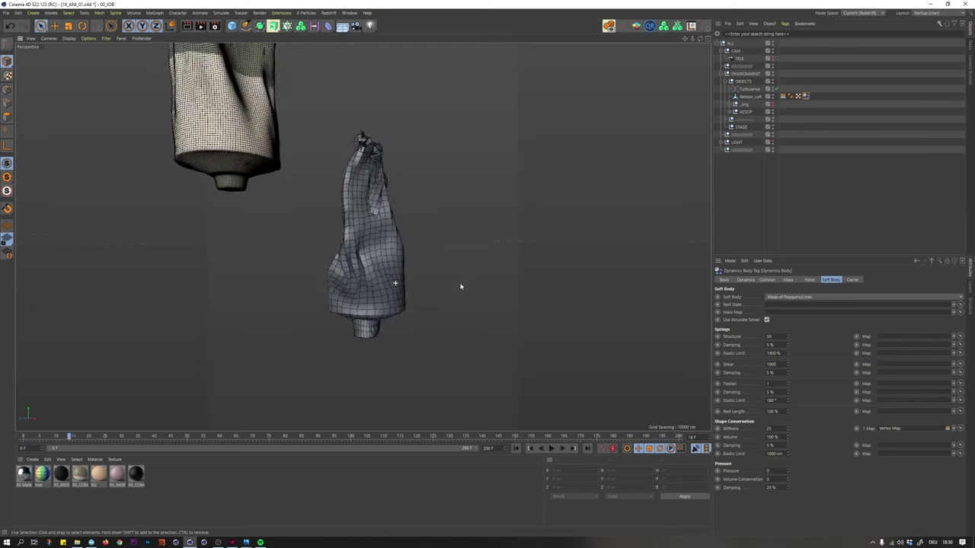
- Set the Turbulence strength to 5 cm and replay the simulation from the first frame
click(748, 89)
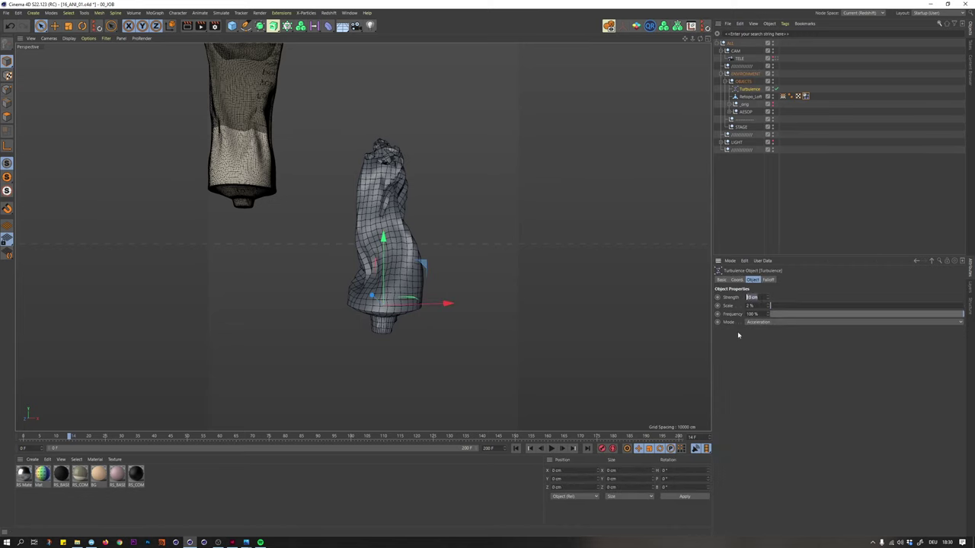
key(Return)
click(516, 448)
click(552, 449)
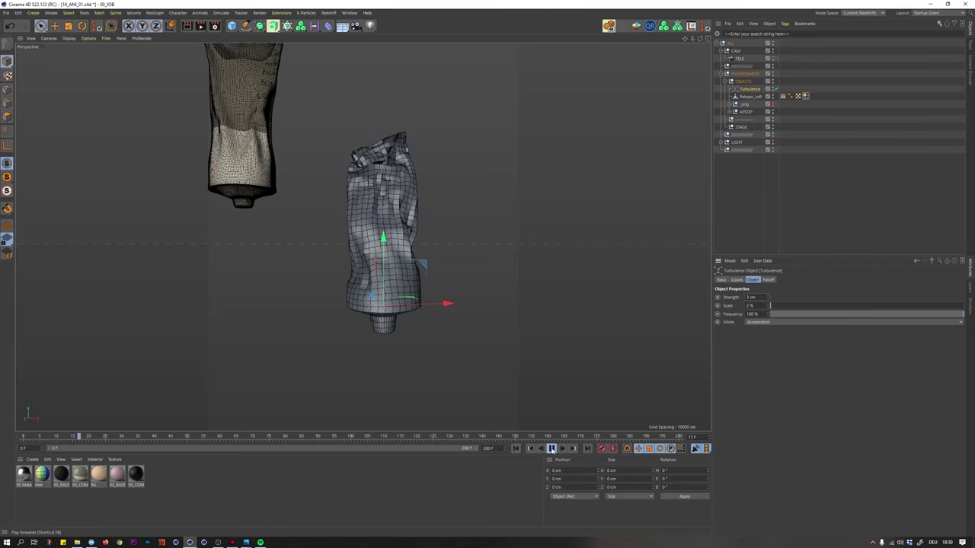
- Stop playback, examine the crumpled tube up close and show the soft body settings of its dynamics tag
click(551, 448)
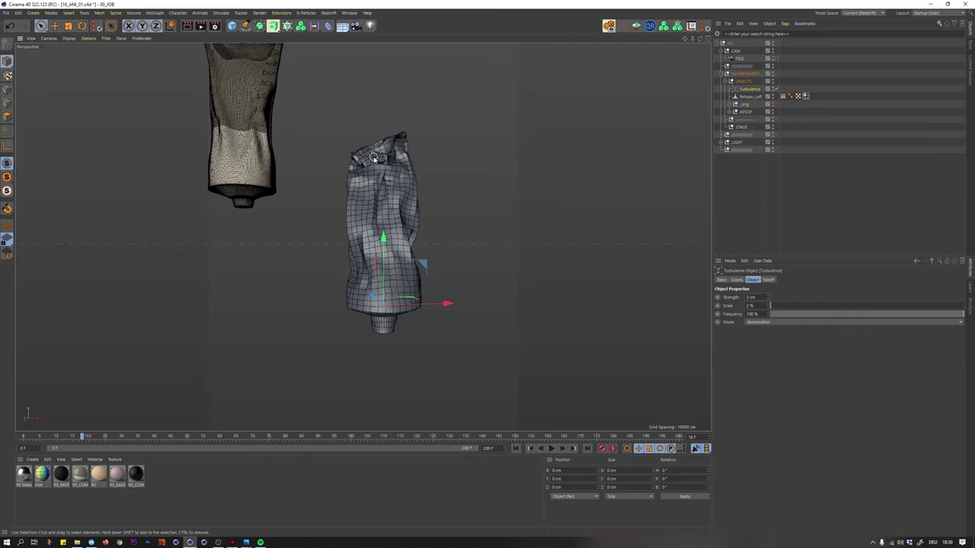
alt+drag(374, 158, 387, 224)
scroll(388, 224, up, 6)
scroll(398, 211, down, 3)
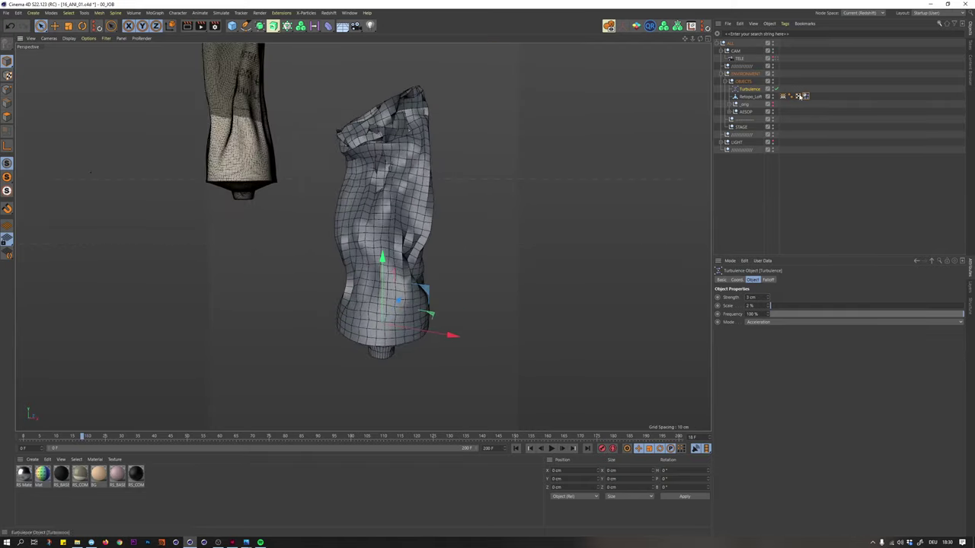
click(800, 96)
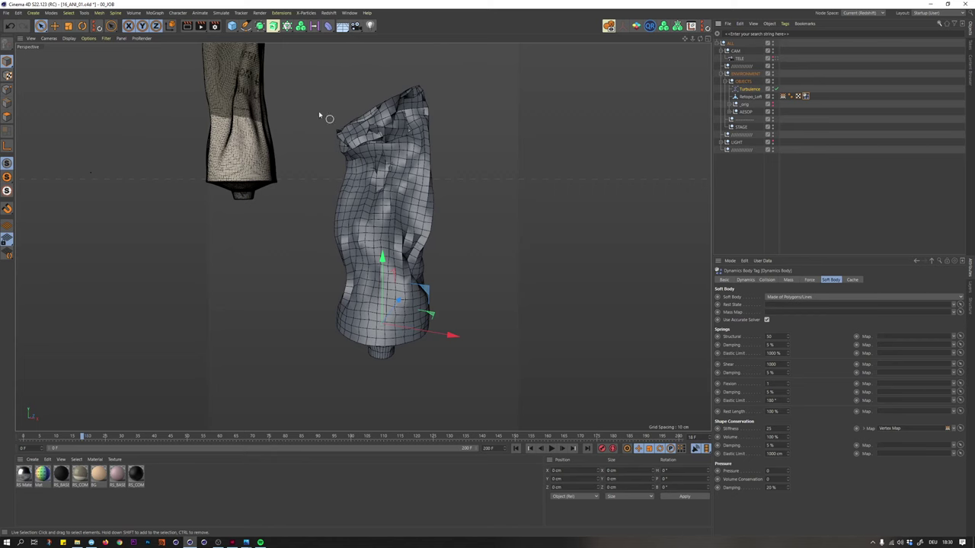
- Switch the viewport to Gouraud shading without mesh lines and compare the textured reference tube with the simulated tube
alt+middle_drag(259, 92, 285, 199)
key(n)
key(a)
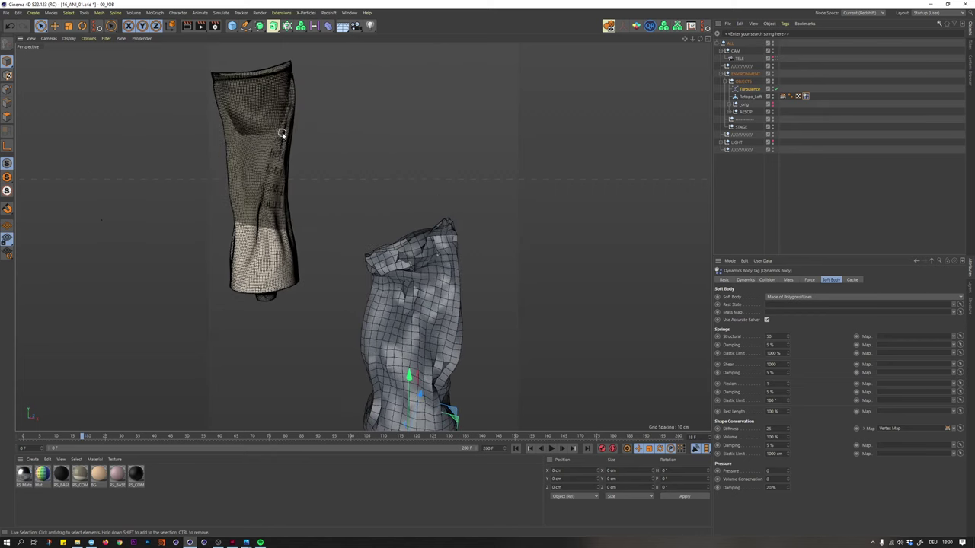
key(n)
key(a)
mouse_move(279, 175)
alt+mouse_down()
mouse_move(128, 184)
mouse_move(363, 176)
alt+mouse_up()
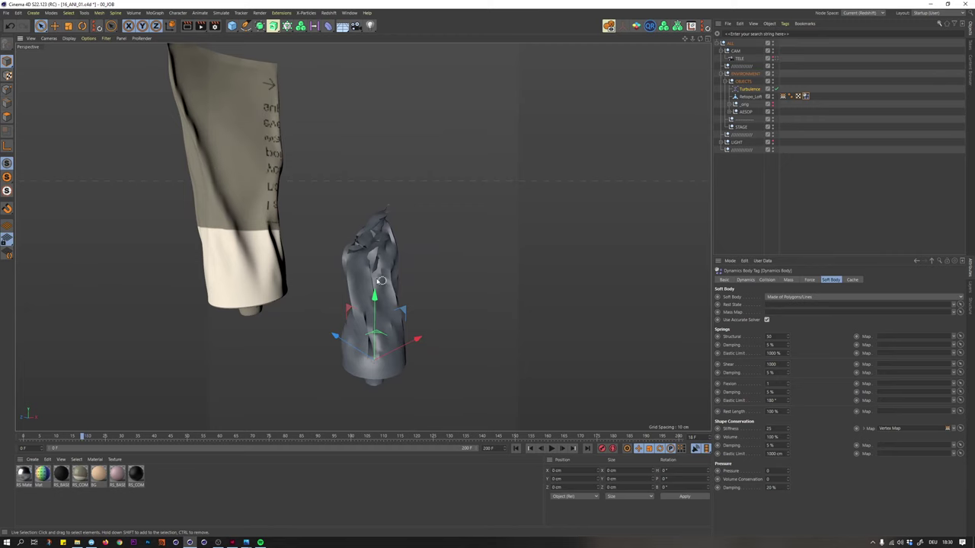
alt+middle_drag(377, 281, 327, 209)
scroll(338, 207, up, 3)
alt+drag(338, 206, 295, 174)
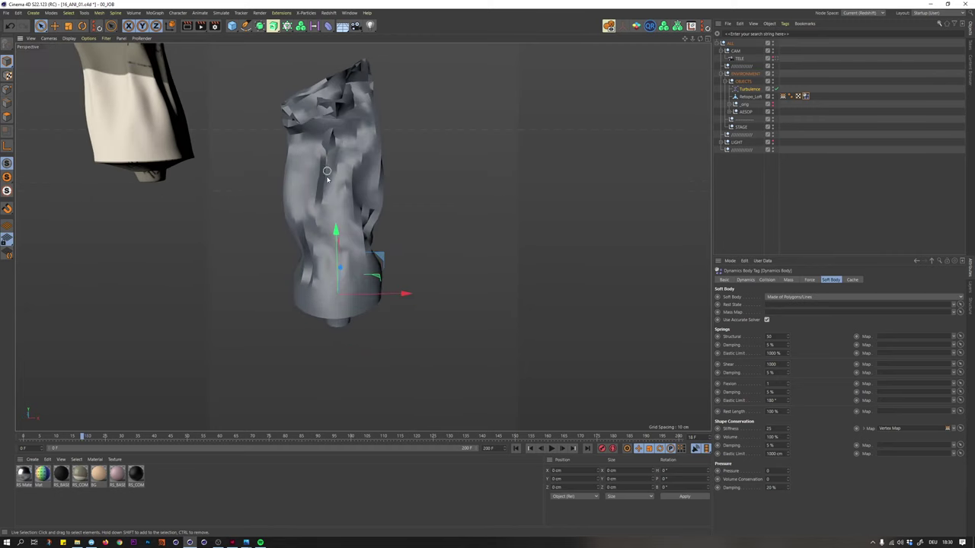
- Replay the soft body simulation from the first frame and stop it once the tube has crumpled
click(515, 448)
alt+drag(406, 222, 339, 166)
click(552, 448)
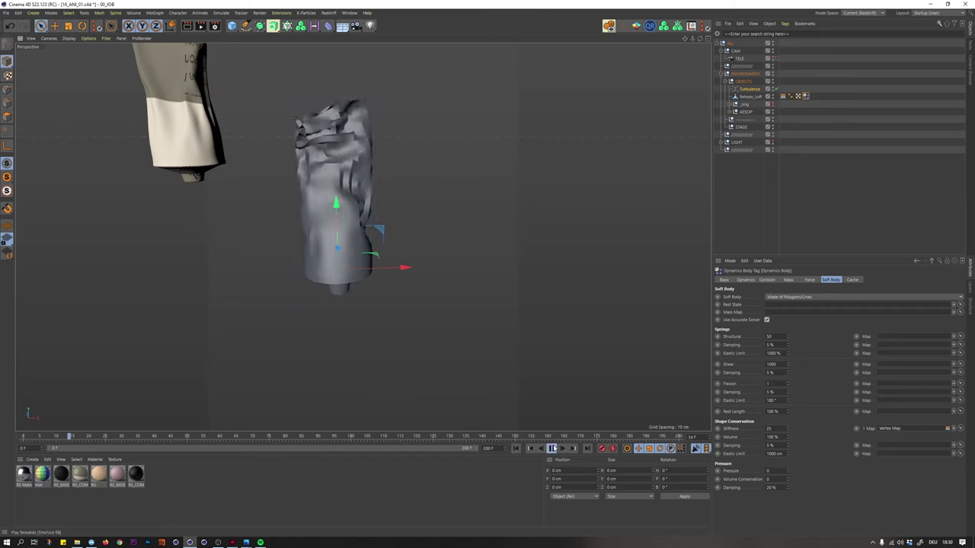
click(551, 448)
scroll(335, 133, up, 2)
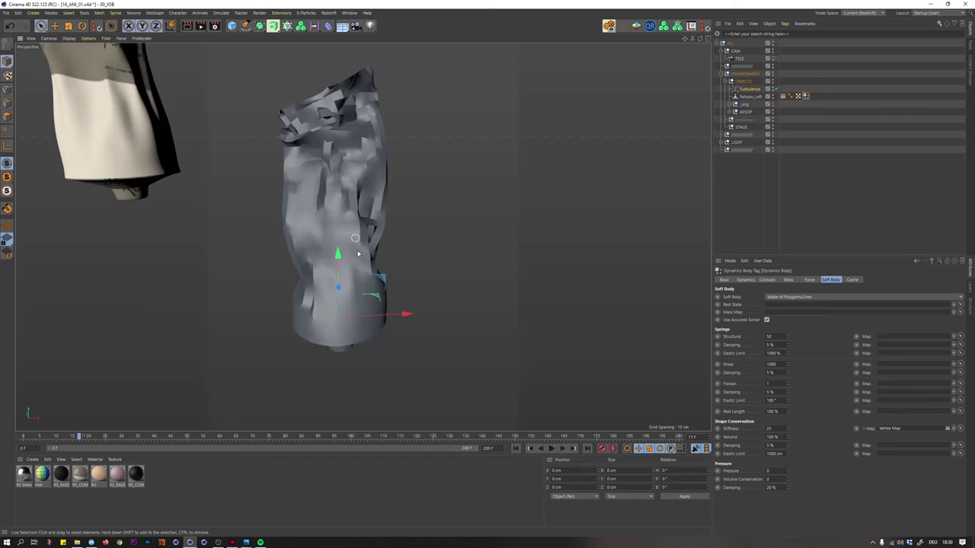
- Show the mesh lines over the shading again and examine the crumpled tube's polygons from the side and front
key(n)
key(b)
alt+drag(339, 138, 260, 150)
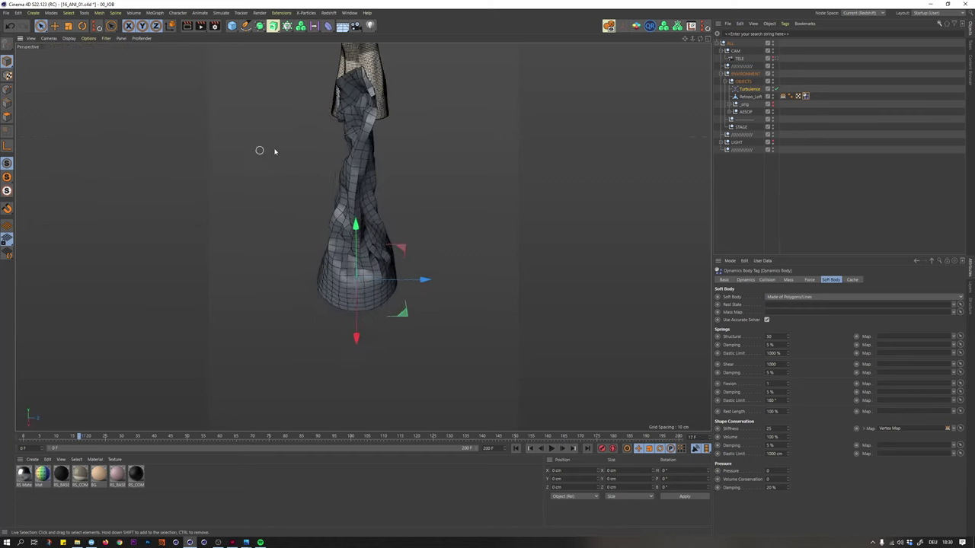
scroll(369, 121, up, 4)
alt+drag(367, 121, 452, 120)
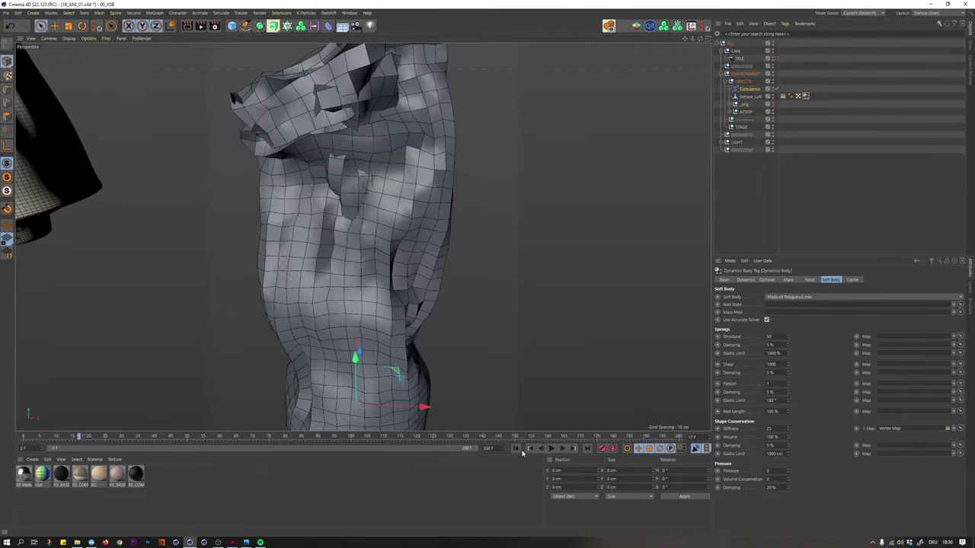
- Set the soft body's Flexion to 2, open the project's expert dynamics settings, then test the simulation and rewind
click(517, 448)
alt+drag(372, 131, 403, 145)
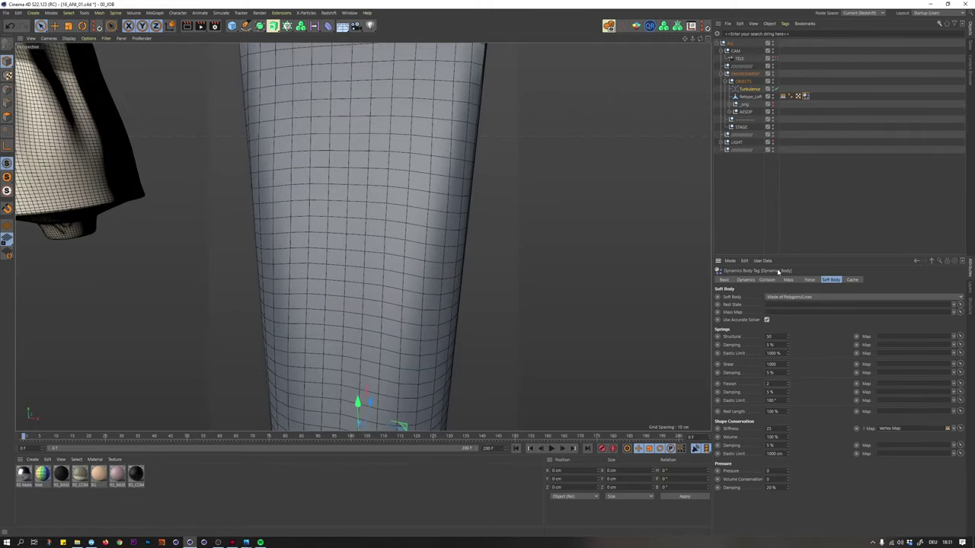
key(ctrl+d)
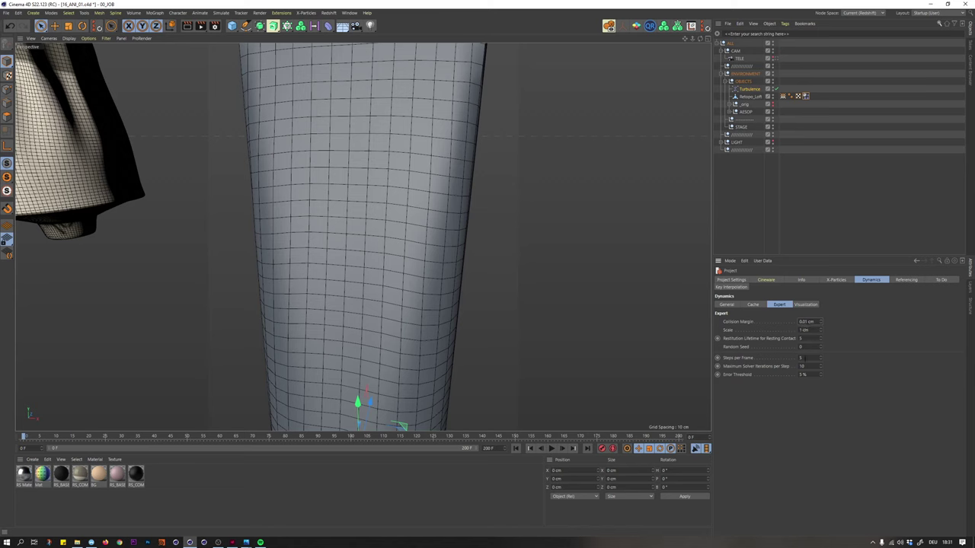
click(551, 448)
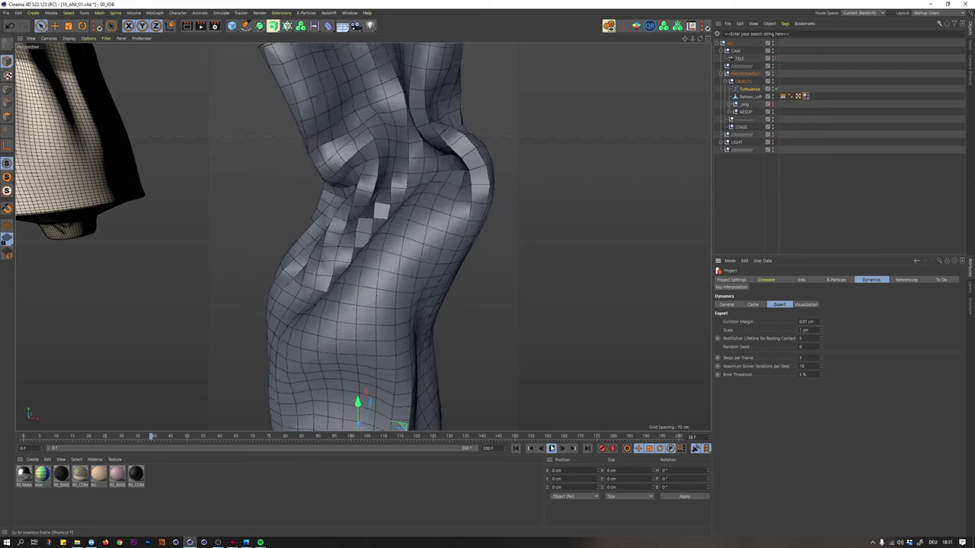
click(551, 448)
scroll(376, 215, down, 6)
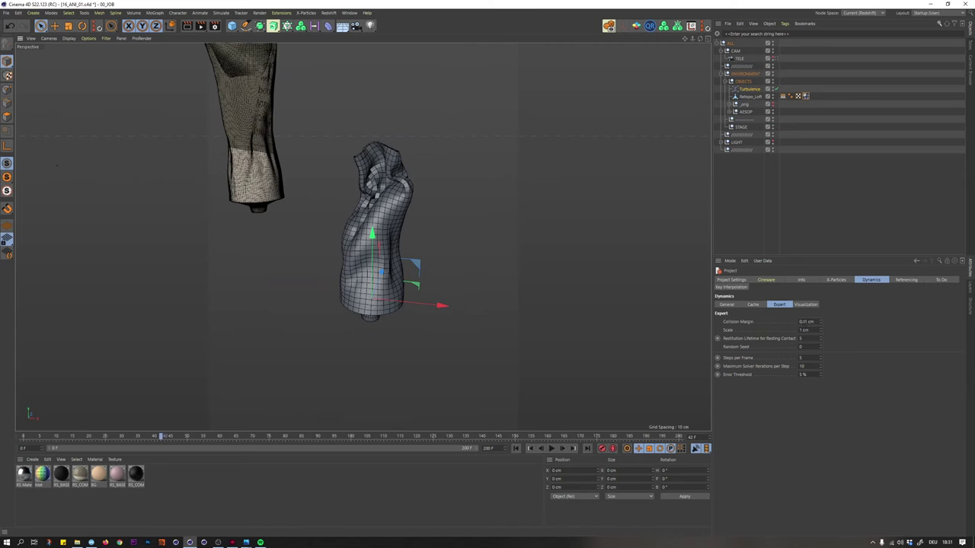
click(515, 448)
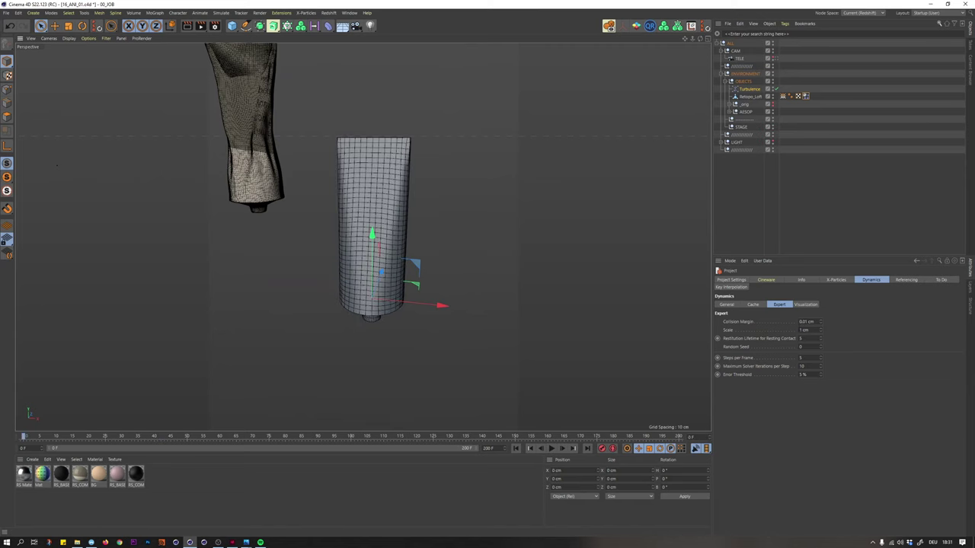
- Try a project dynamics Scale of 100 cm, playing the simulation and rewinding to the start
click(551, 448)
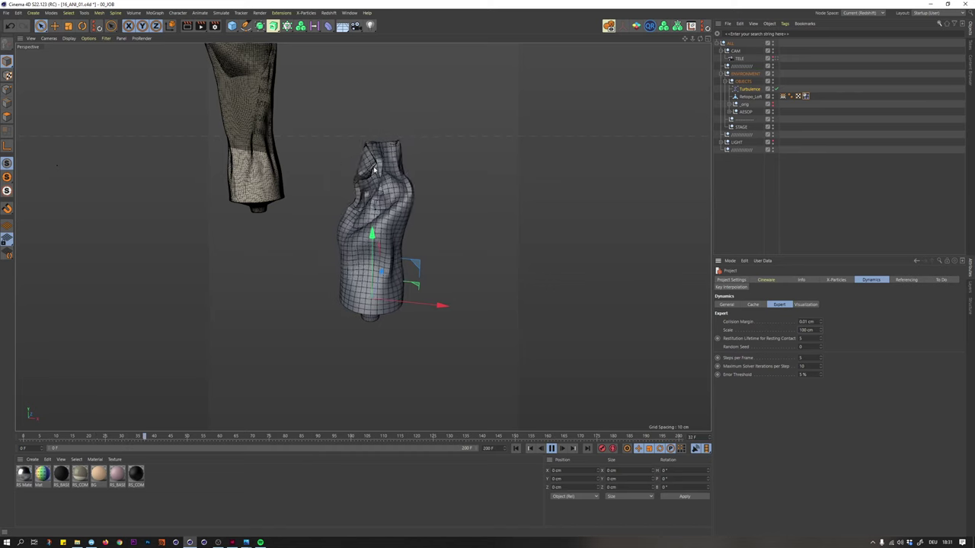
click(552, 449)
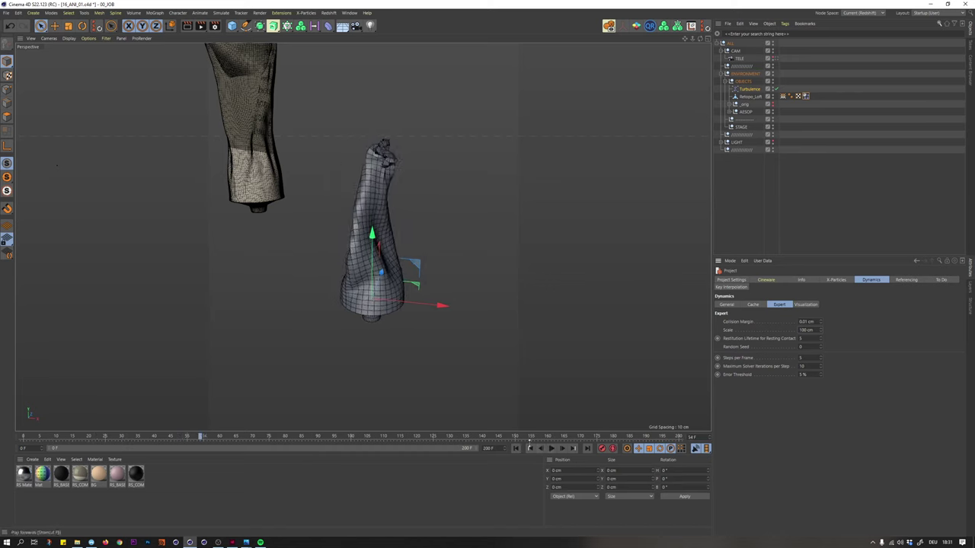
click(516, 448)
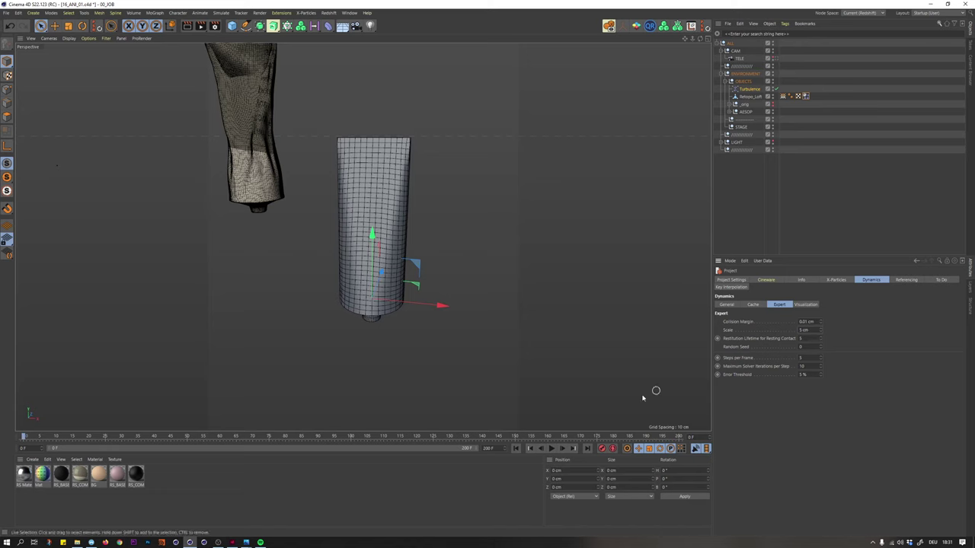
- Try a project dynamics Scale of 5 cm, playing the simulation and rewinding to the start
click(551, 449)
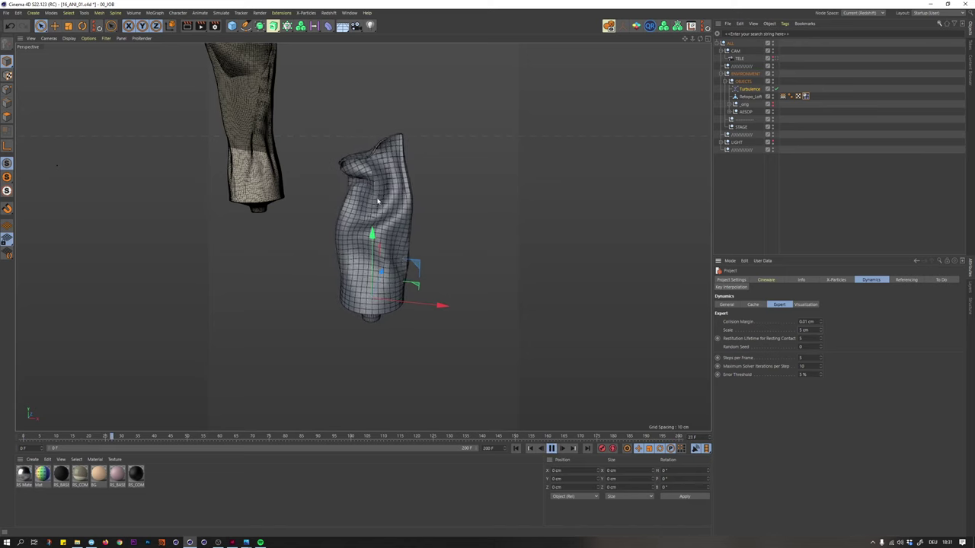
click(551, 448)
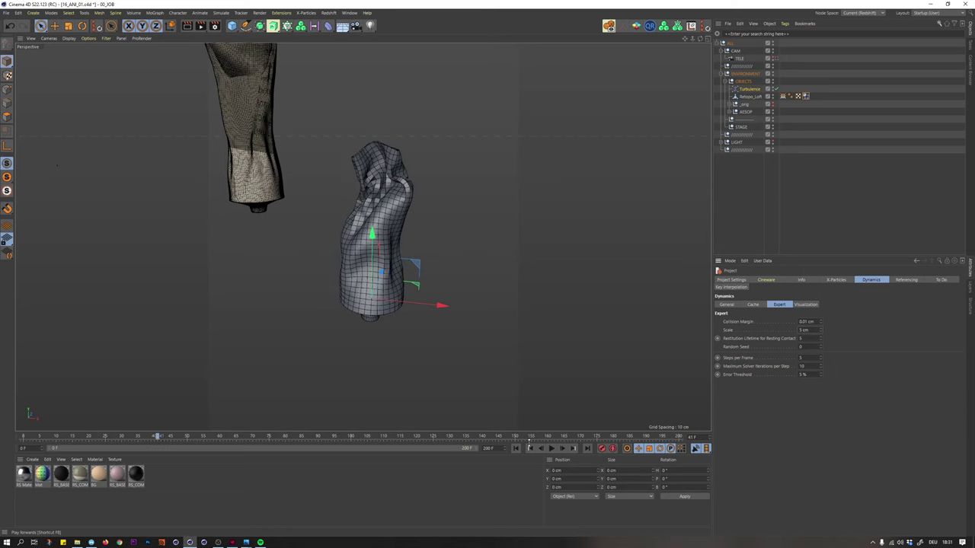
click(515, 448)
- Set the project dynamics Scale to 1 cm, then test the simulation and return to the first frame
click(811, 330)
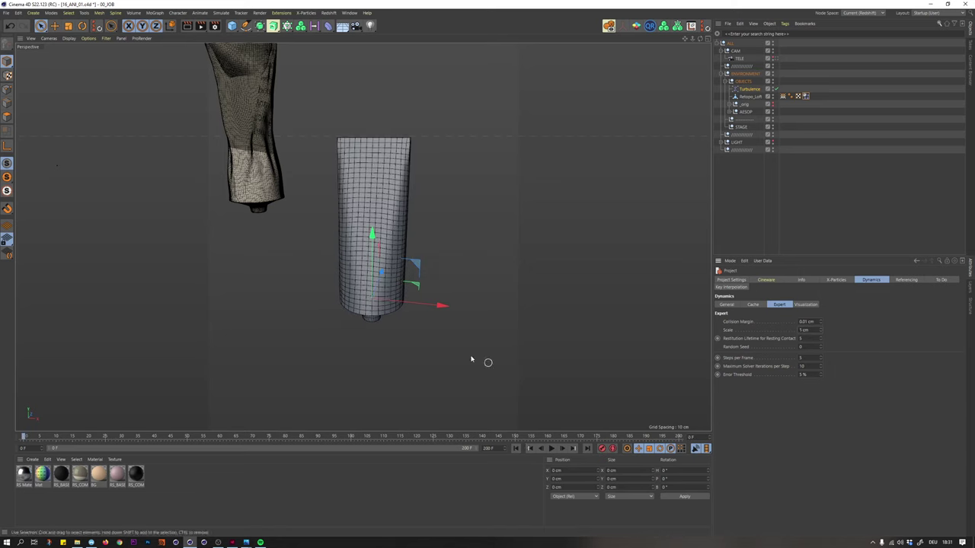
alt+drag(368, 200, 374, 229)
scroll(385, 211, up, 2)
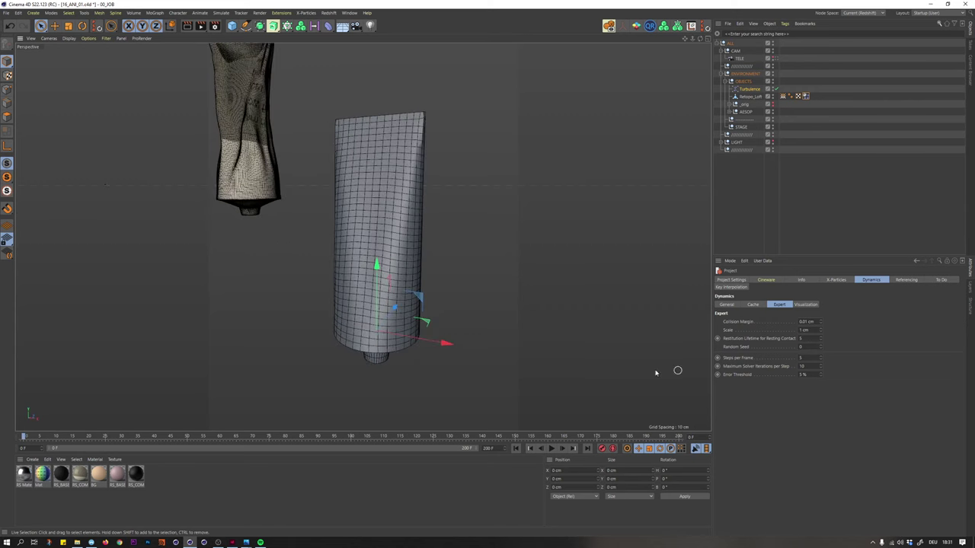
click(551, 448)
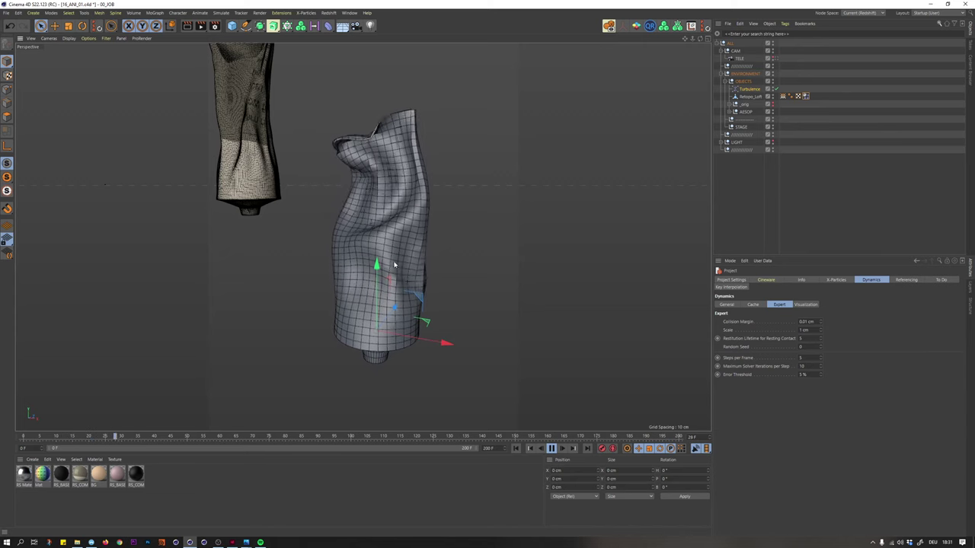
alt+drag(383, 223, 419, 246)
click(552, 448)
click(516, 449)
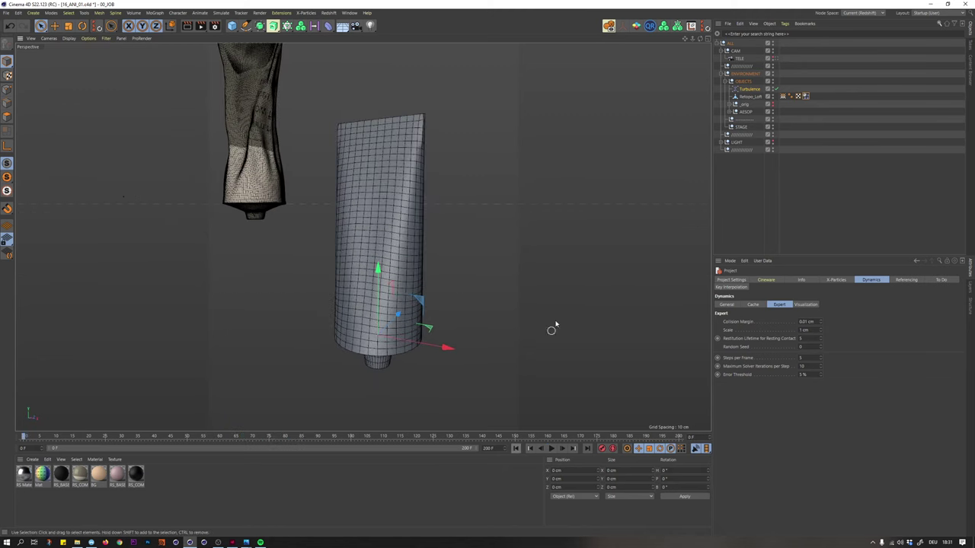
- Set the dynamics tag's Shape Conservation Stiffness to 35 and Pressure to -0.2, then simulate and inspect the tube's folds
click(748, 90)
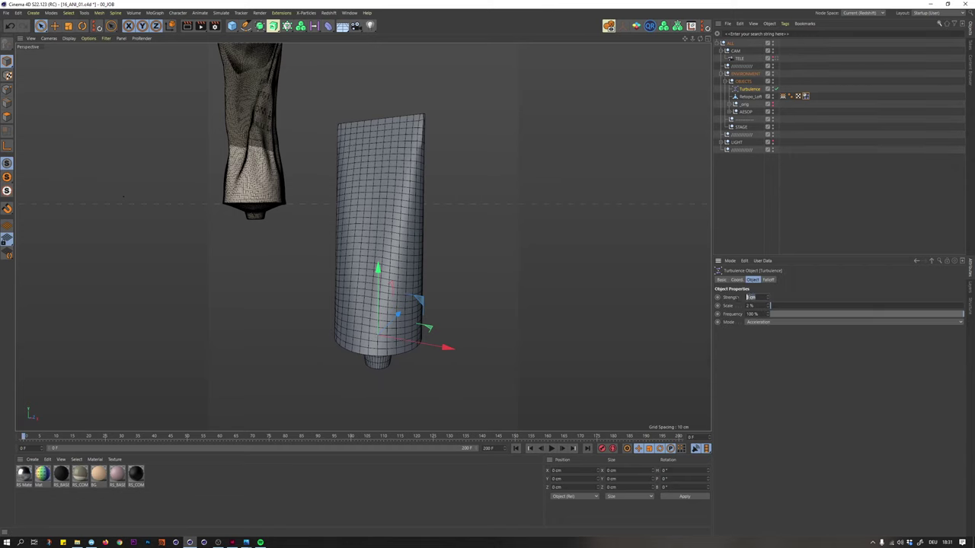
click(806, 96)
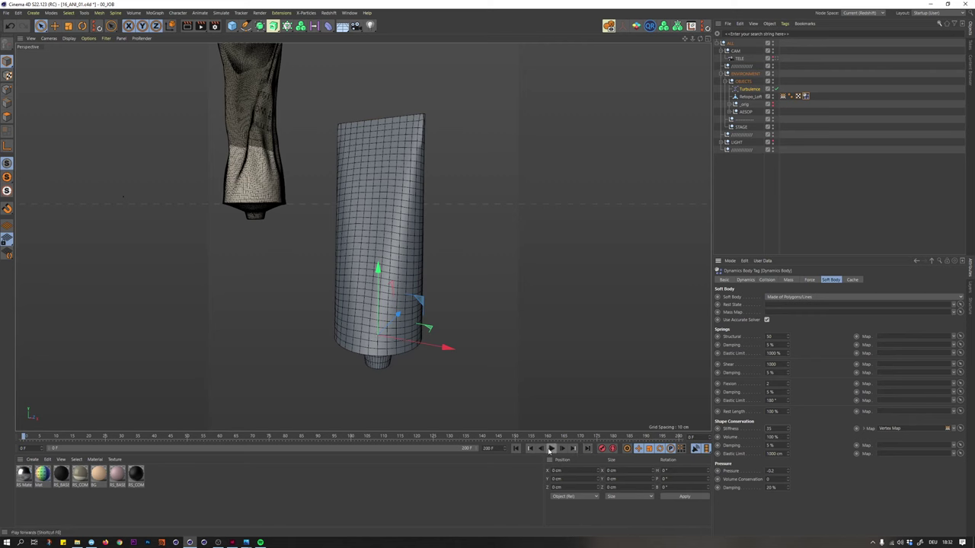
click(551, 448)
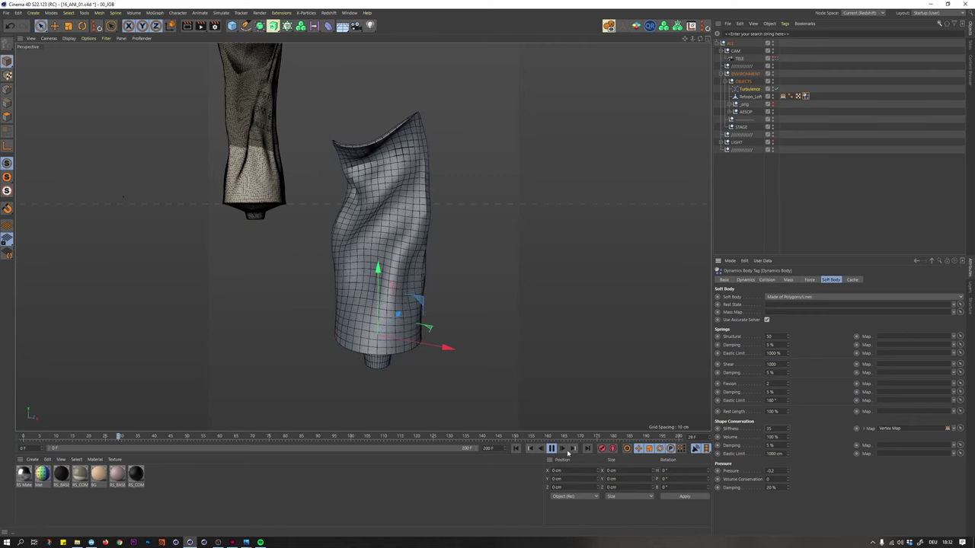
click(551, 448)
mouse_move(389, 212)
alt+mouse_down()
mouse_move(435, 185)
mouse_move(507, 183)
mouse_move(570, 200)
mouse_move(381, 217)
mouse_move(463, 183)
mouse_move(422, 217)
mouse_move(392, 214)
alt+mouse_up()
alt+right_drag(393, 213, 393, 180)
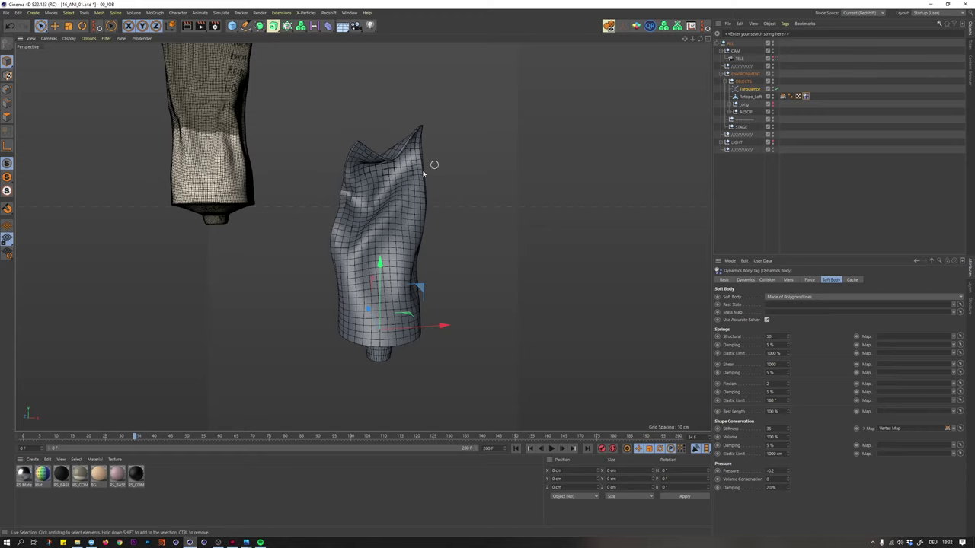
alt+drag(354, 188, 314, 198)
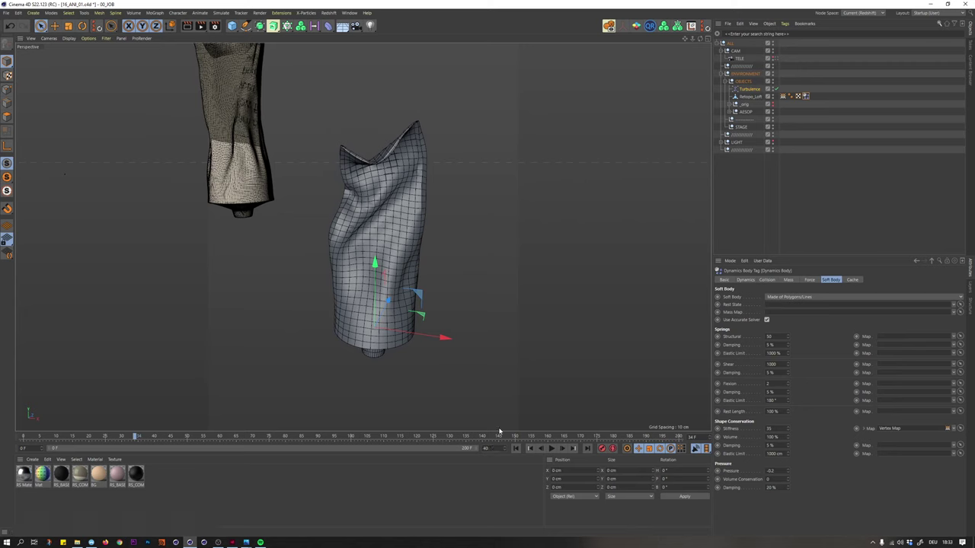
- Set the timeline's end to frame 40, return to the first frame and select Retopo_Loft
key(Return)
click(820, 112)
click(806, 97)
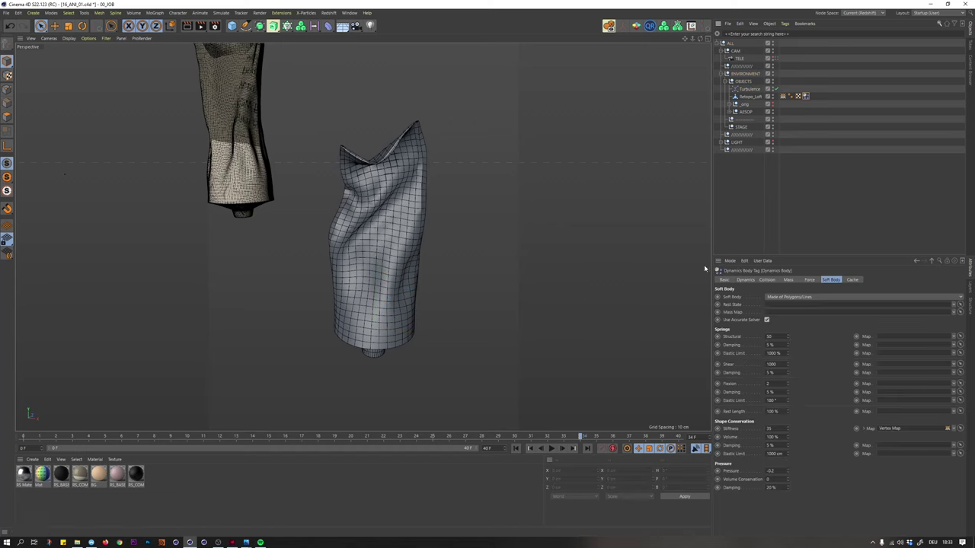
click(516, 448)
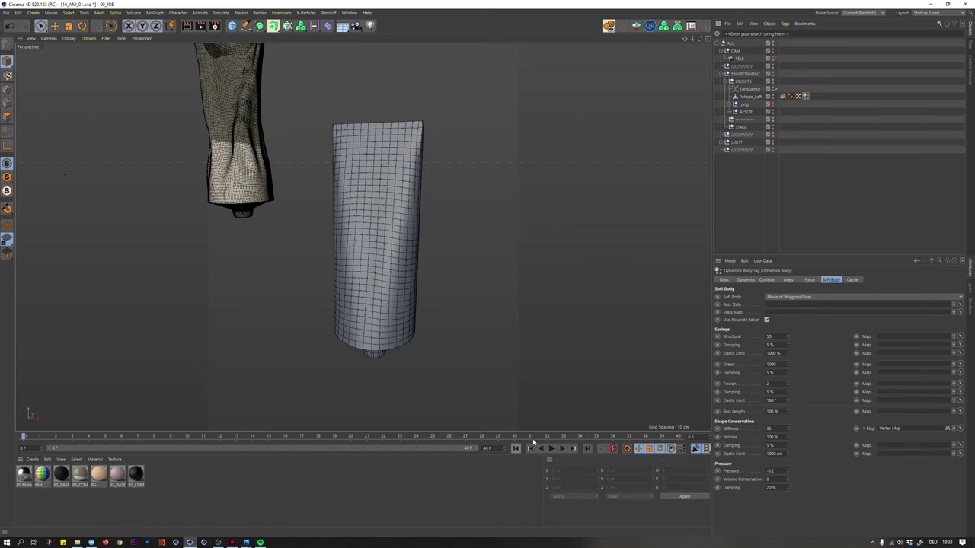
click(748, 97)
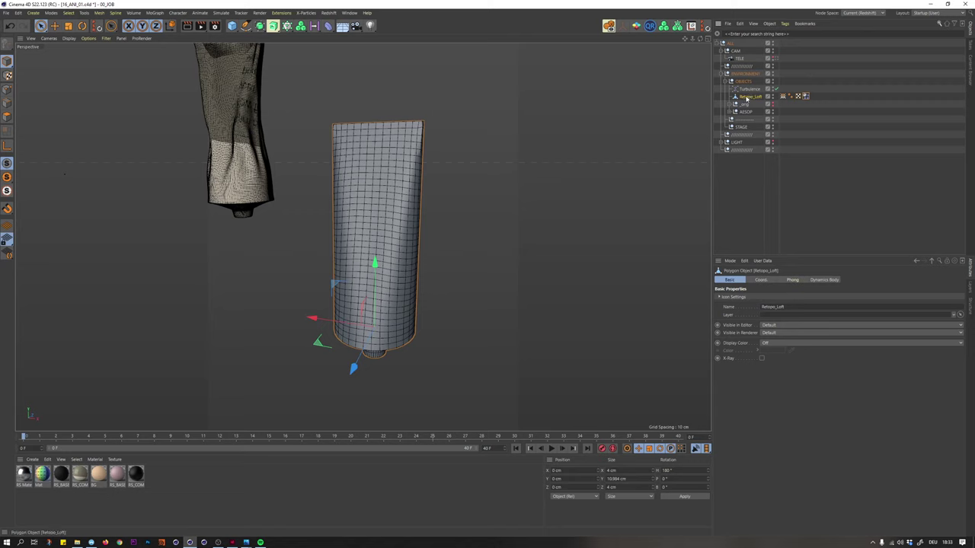
- Copy Retopo_Loft into the _orig group as a backup, disable dynamics on the copy, and reselect the original tube
ctrl+drag(746, 106, 742, 111)
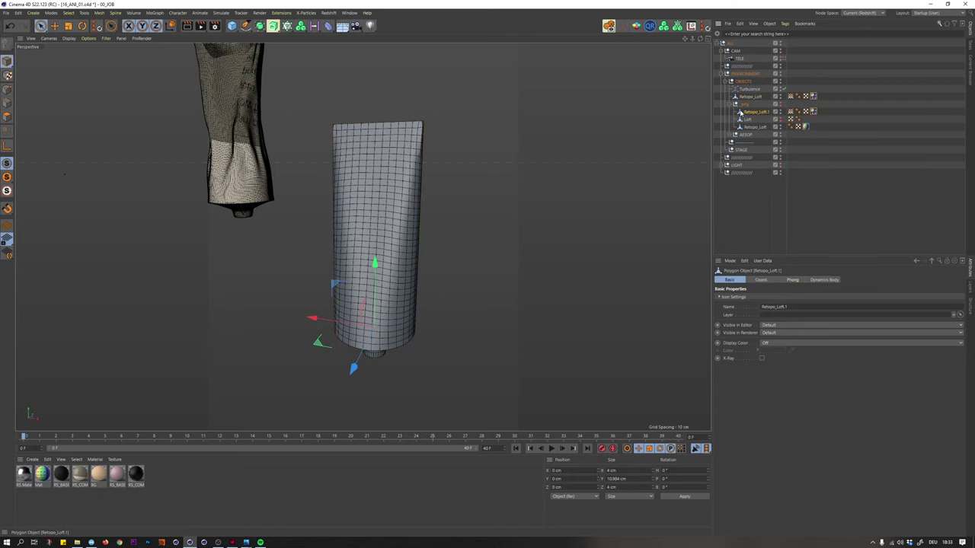
click(814, 111)
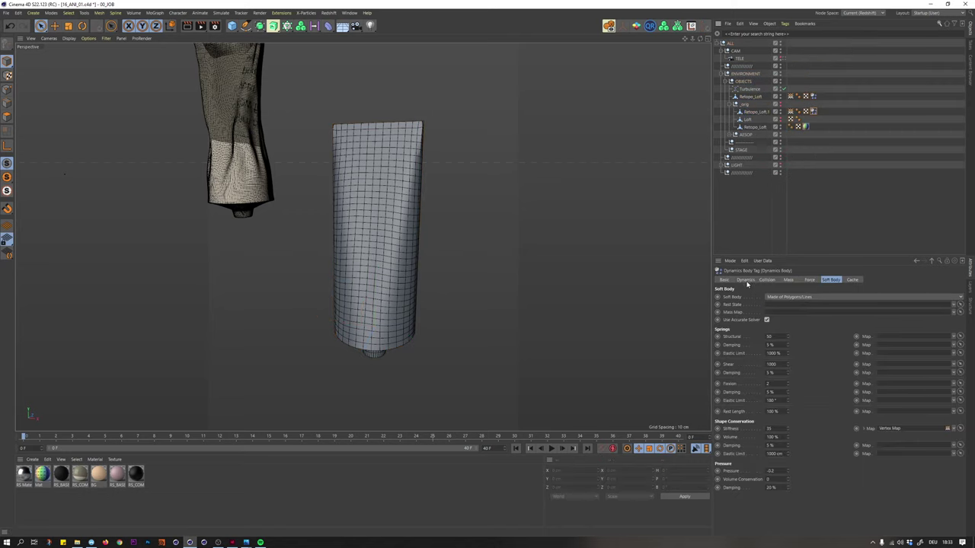
click(745, 279)
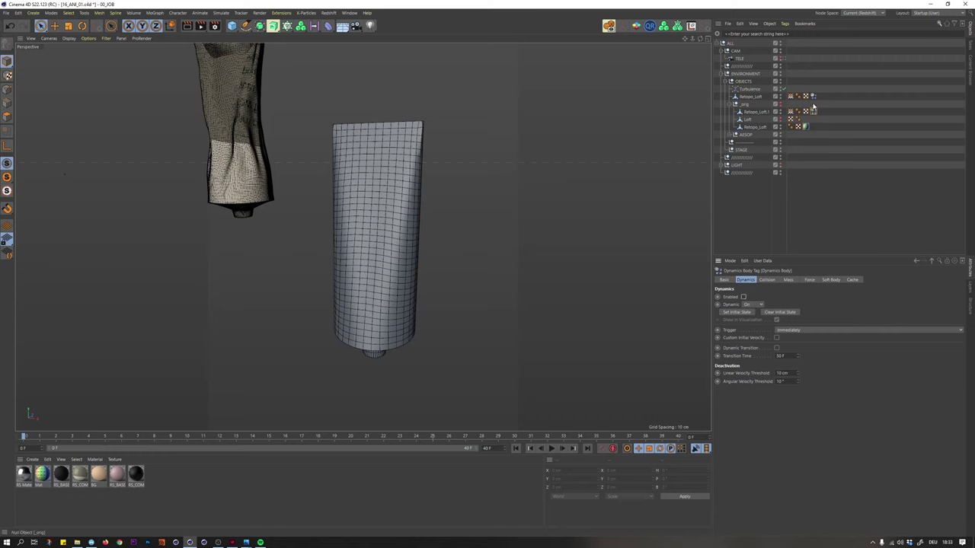
click(729, 105)
click(747, 97)
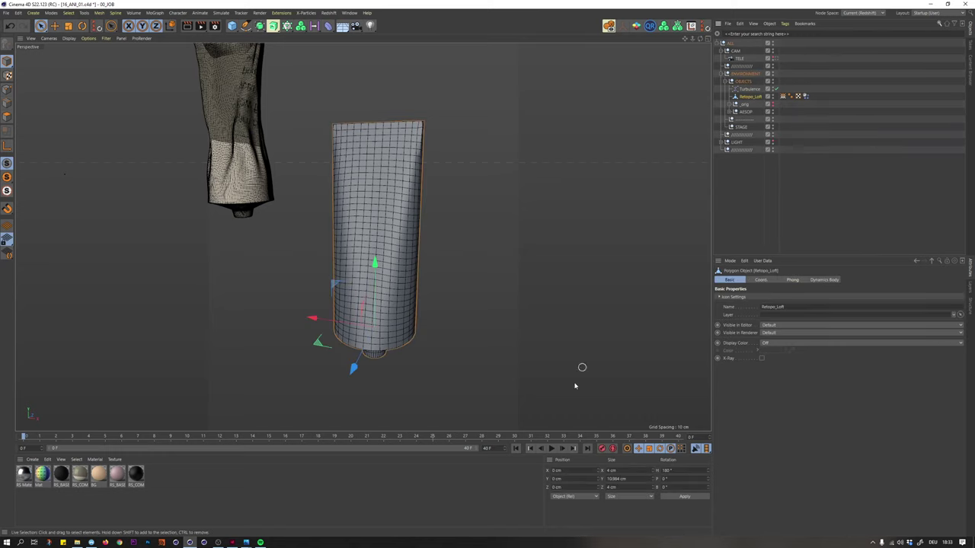
- Play the tube's soft body simulation and set the Structural spring value of its Dynamics Body tag to 75
click(797, 96)
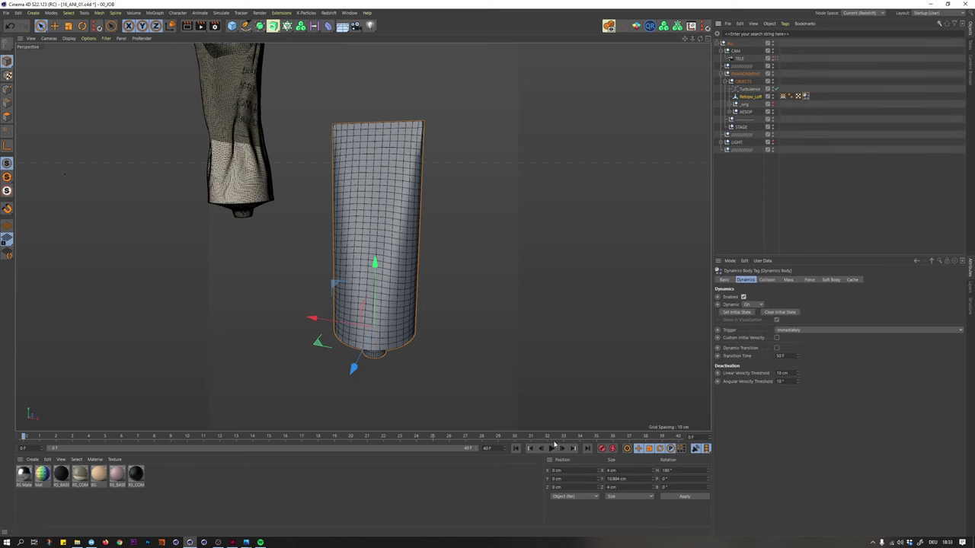
click(551, 448)
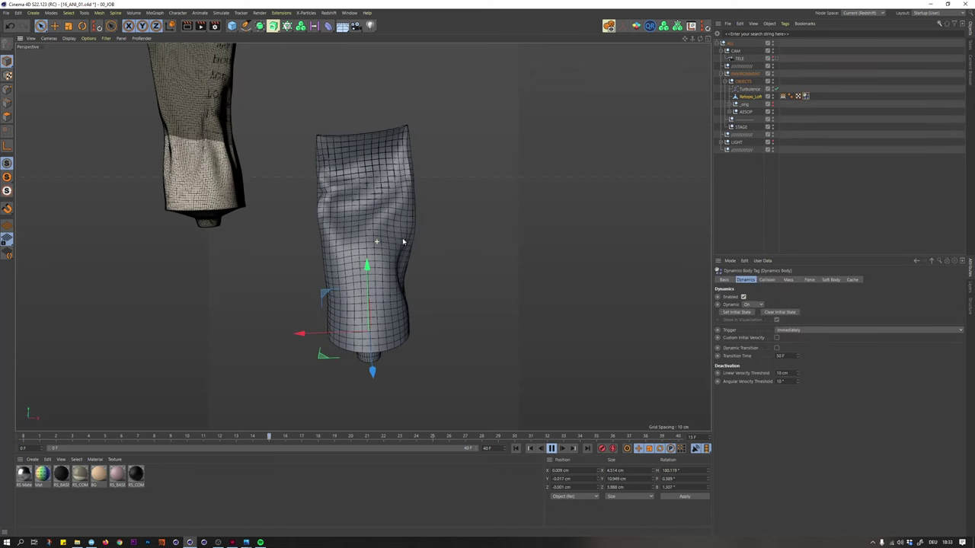
click(805, 74)
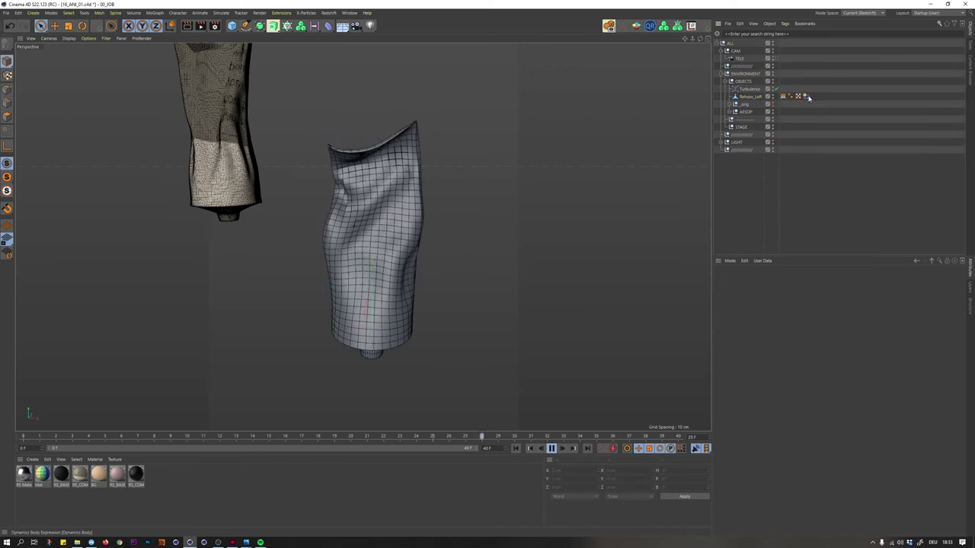
click(806, 97)
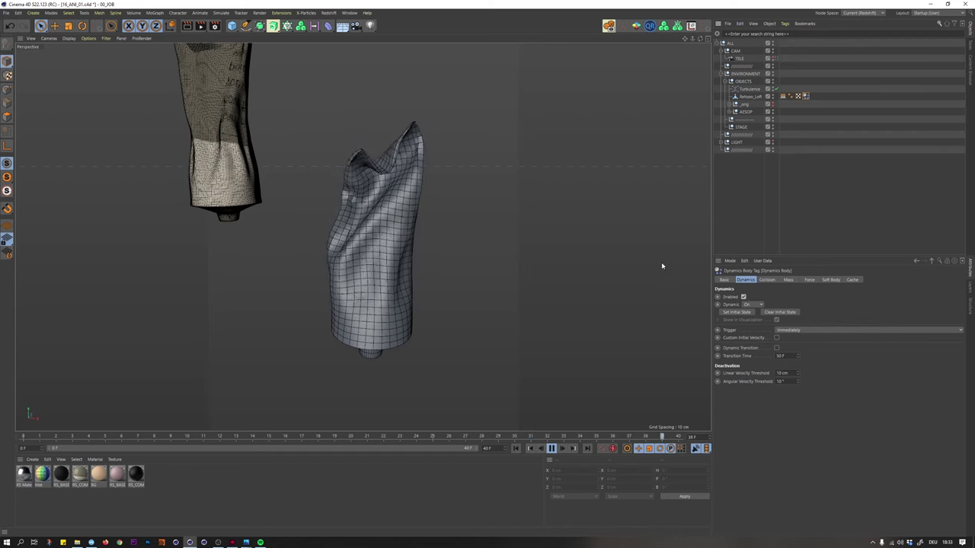
click(831, 280)
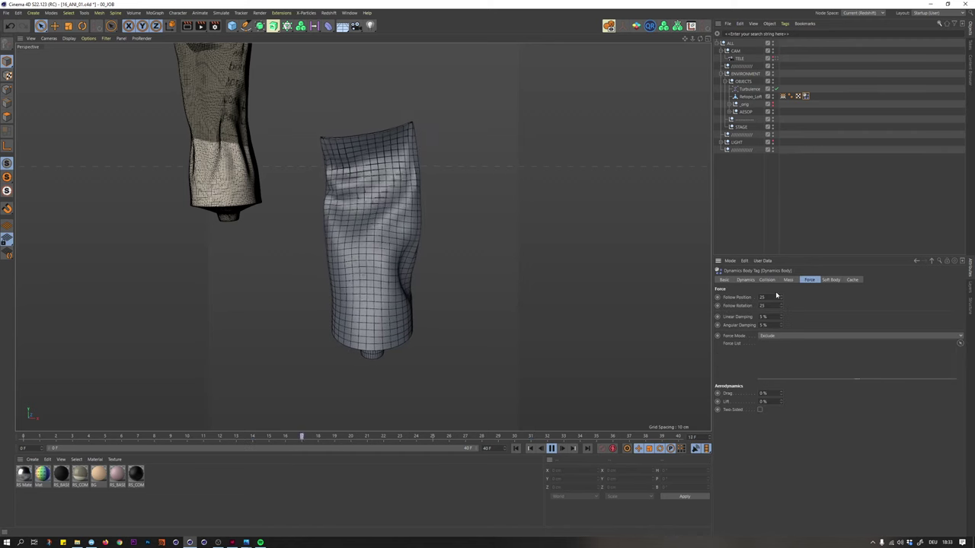
drag(775, 336, 760, 342)
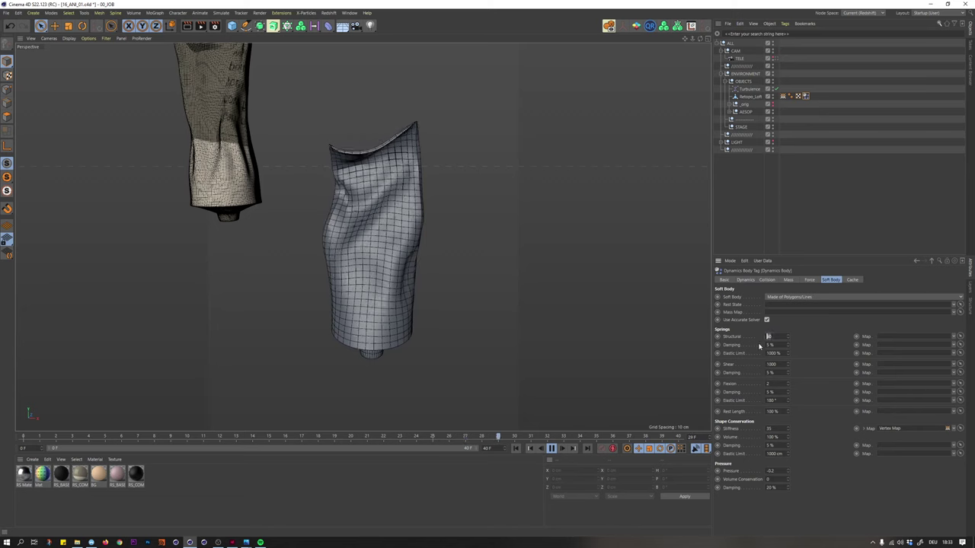
text(75)
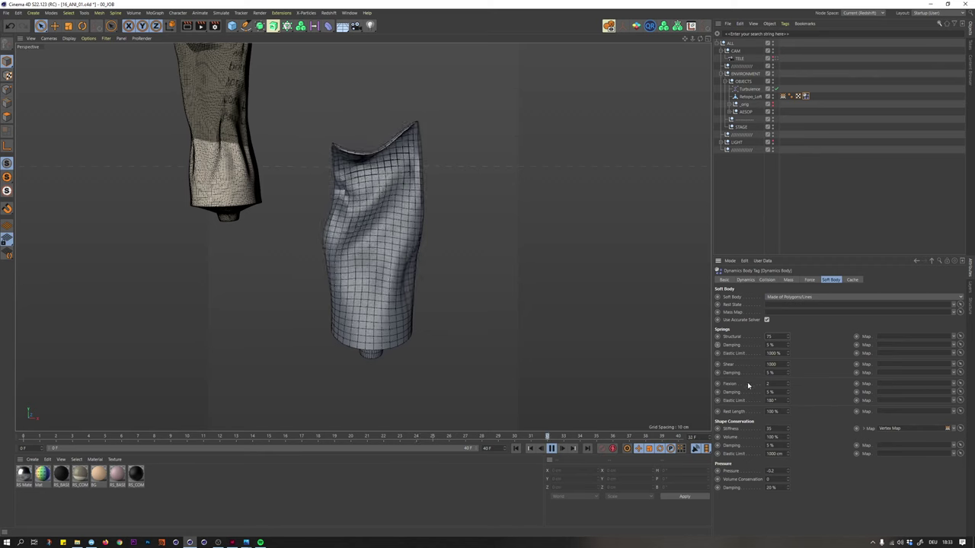
- Replay the simulation to check how the tube crumples, stopping it around frame 37
click(552, 448)
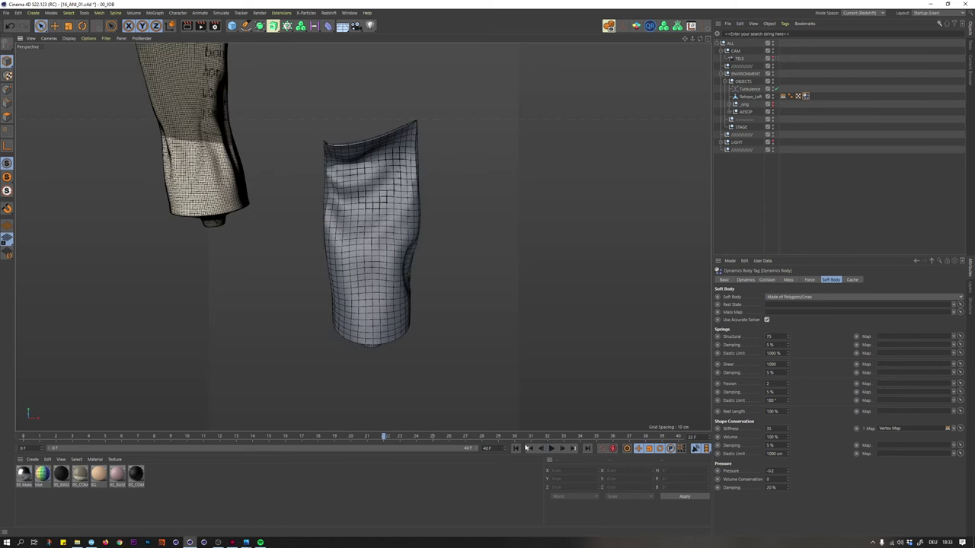
click(551, 448)
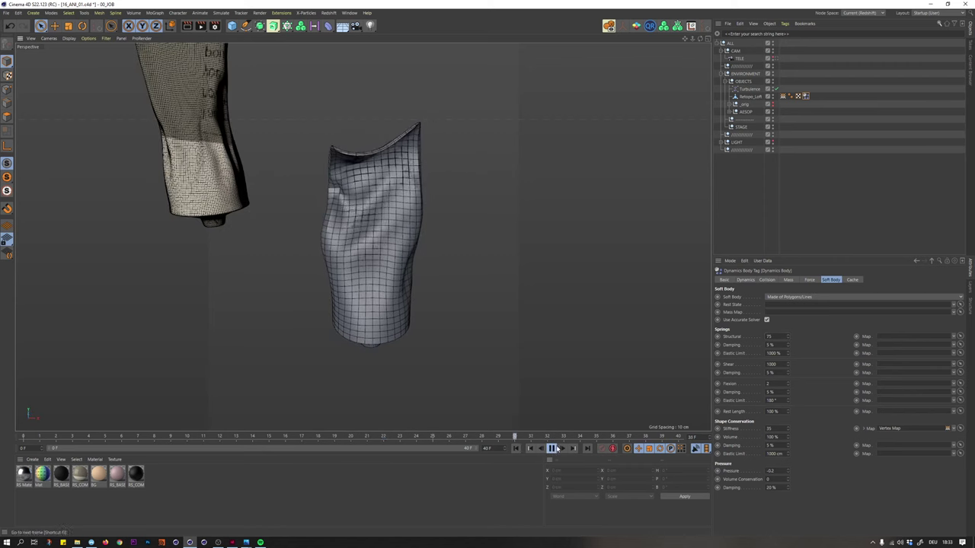
click(551, 447)
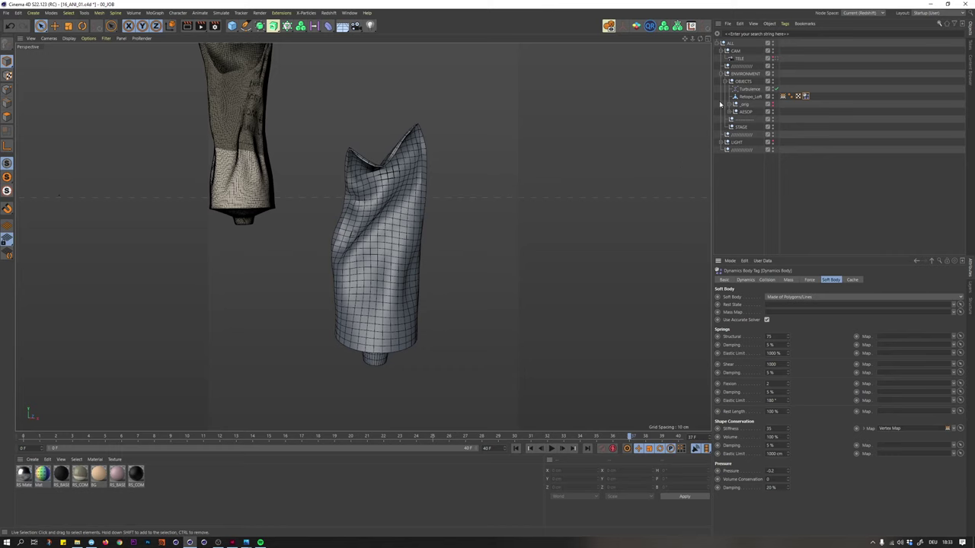
- Return to frame 0 and bake all dynamics into the cache
click(850, 280)
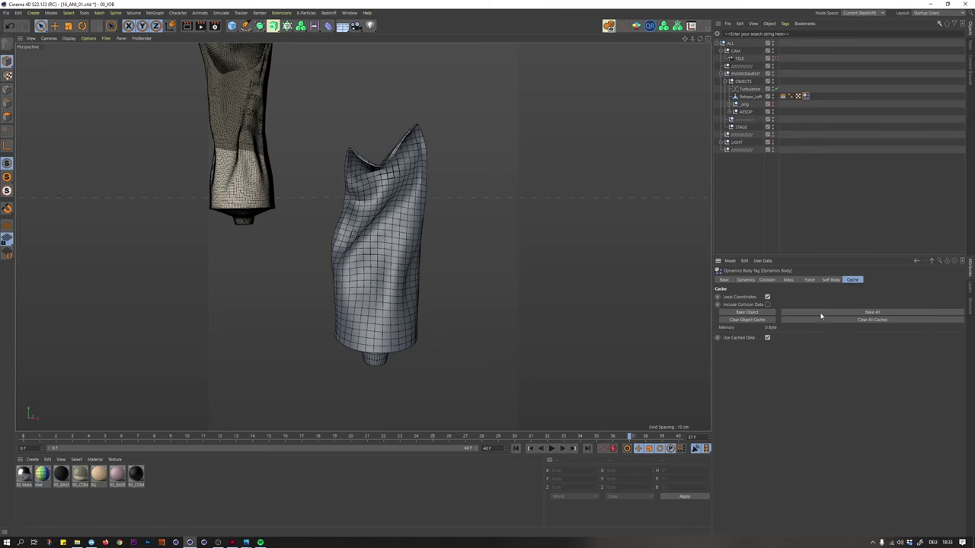
click(515, 447)
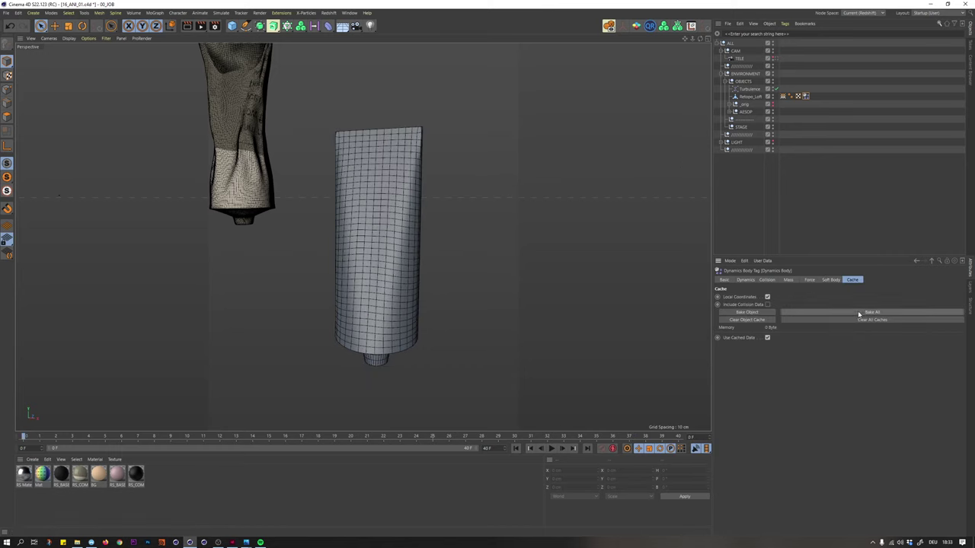
click(858, 312)
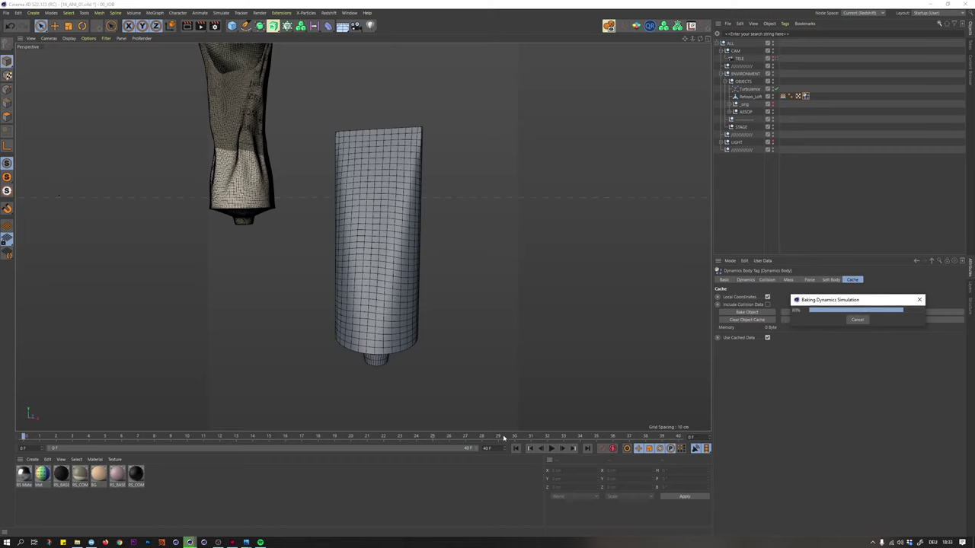
- Scrub the baked animation to about frame 38 and delete the Dynamics Body tag to freeze the crumpled shape
drag(514, 437, 158, 423)
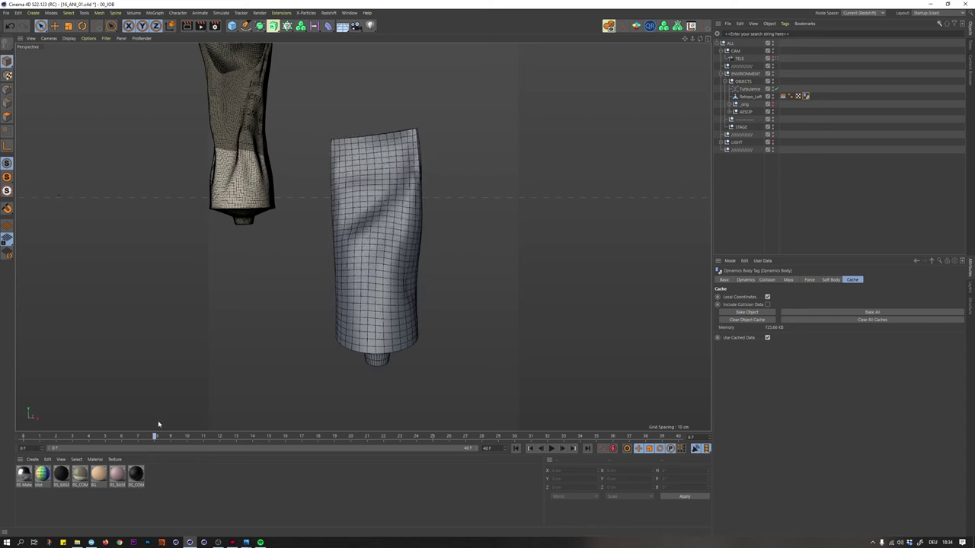
alt+drag(352, 250, 335, 267)
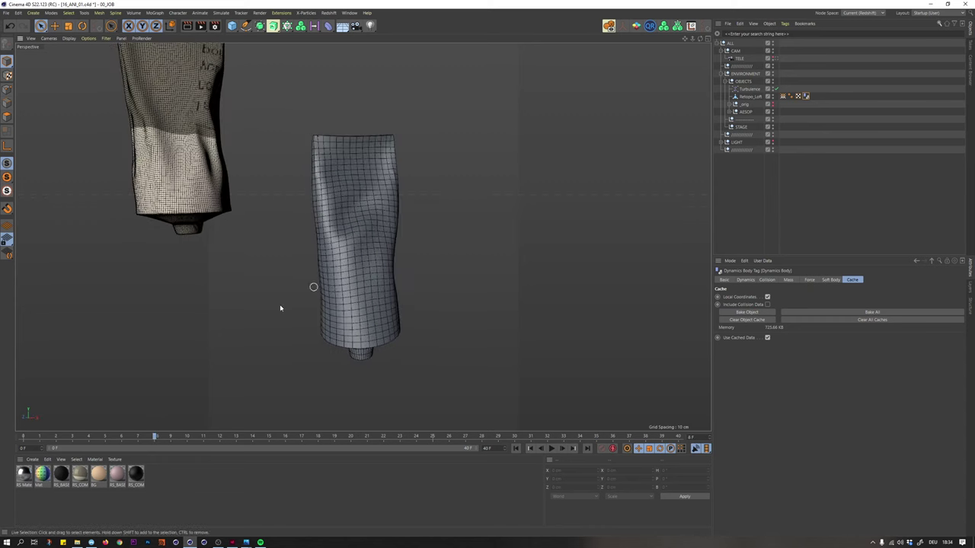
drag(155, 436, 648, 429)
alt+drag(426, 289, 298, 170)
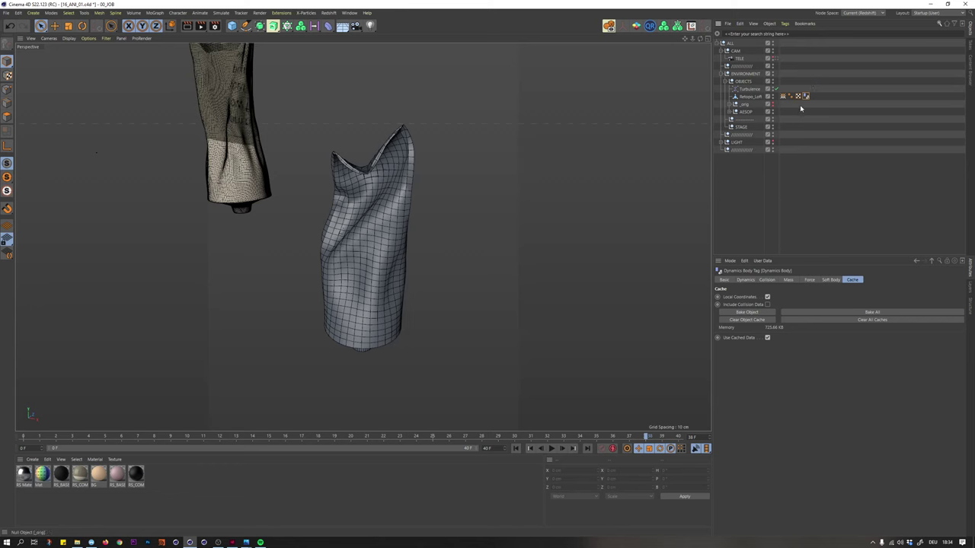
key(Delete)
- Move the crumpled Retopo_Loft tube sideways to about 10.8 cm on X
click(749, 97)
mouse_move(360, 212)
alt+mouse_down()
mouse_move(194, 194)
mouse_move(370, 167)
mouse_move(347, 210)
alt+mouse_up()
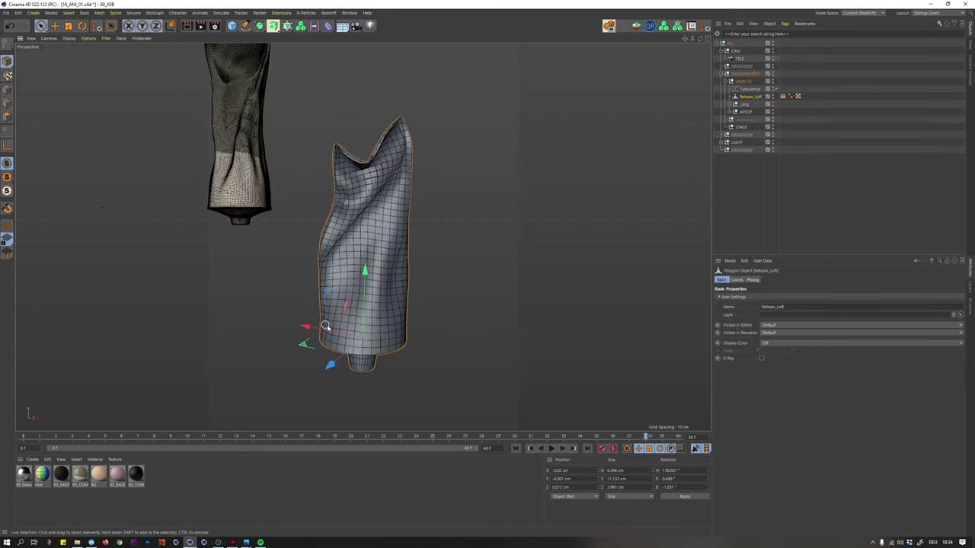
alt+middle_drag(350, 298, 361, 274)
alt+drag(361, 274, 447, 221)
alt+middle_drag(447, 221, 467, 249)
drag(477, 333, 496, 336)
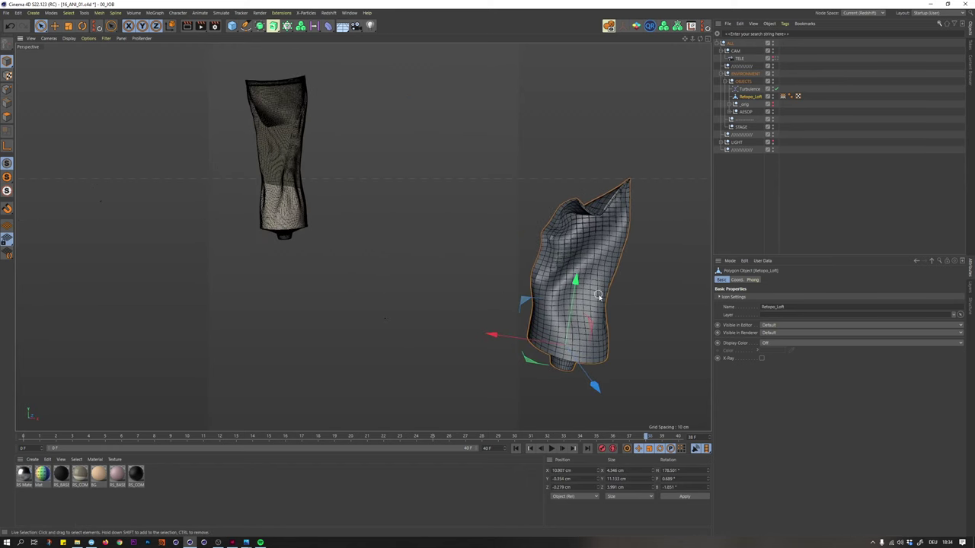
- Store the crumpled Retopo_Loft in the _orig group and bring the backup Retopo_Loft.1 out under OBJECTS
click(772, 95)
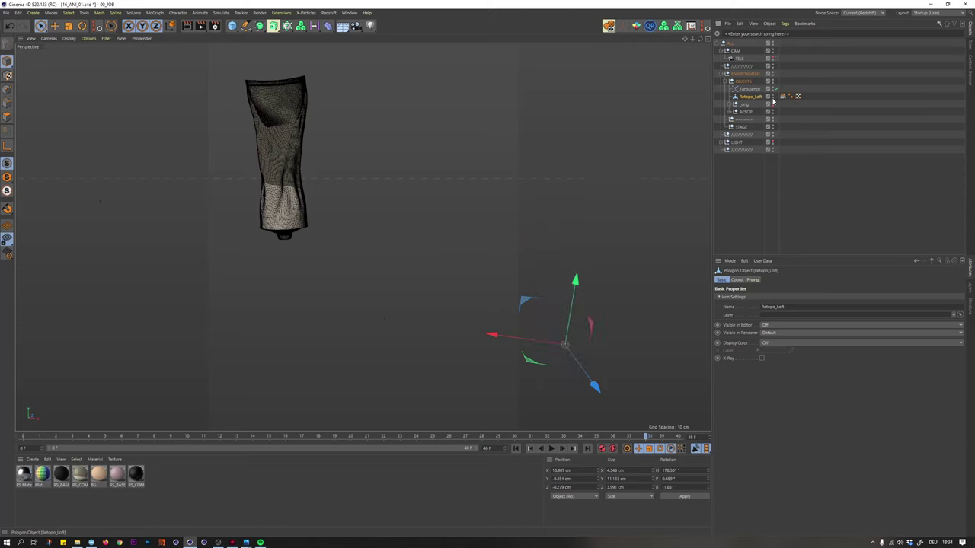
click(772, 95)
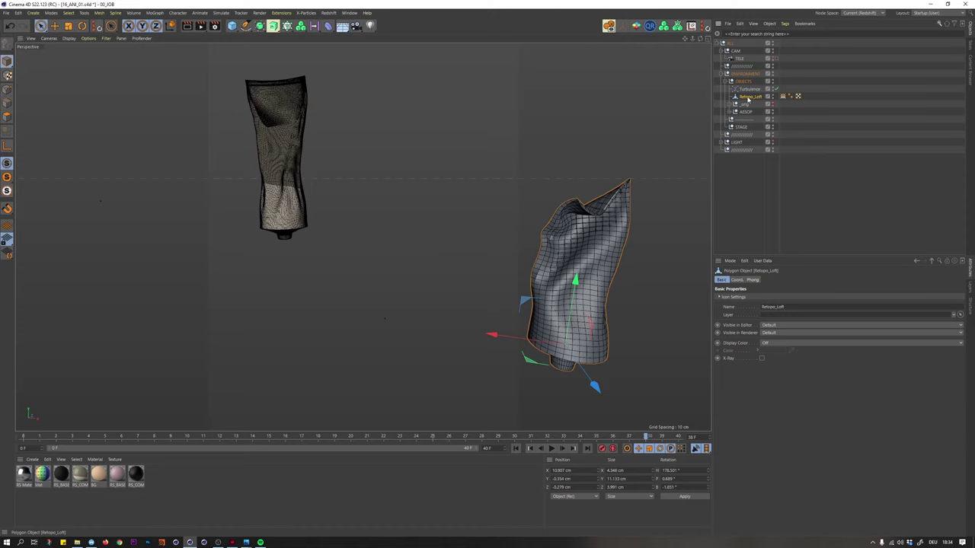
drag(748, 107, 745, 93)
click(730, 105)
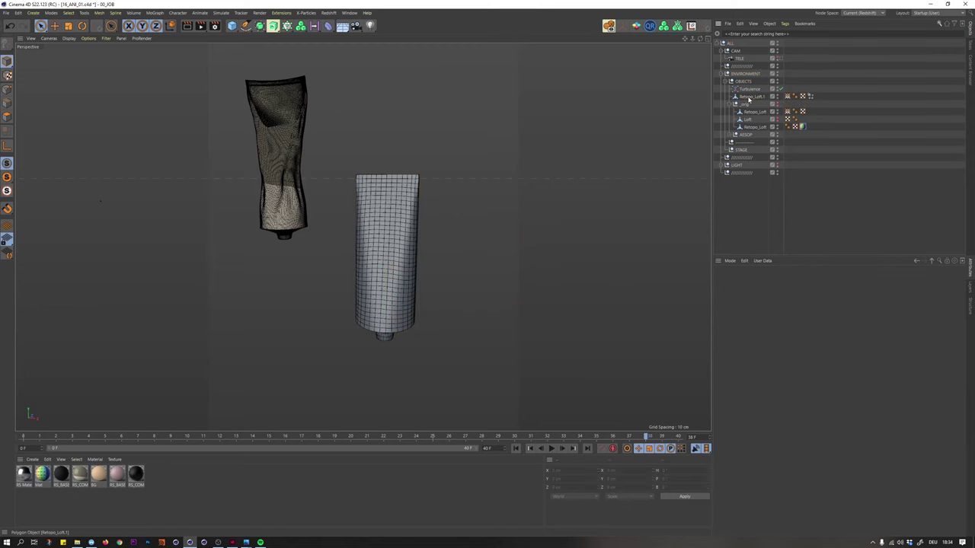
click(729, 104)
click(749, 97)
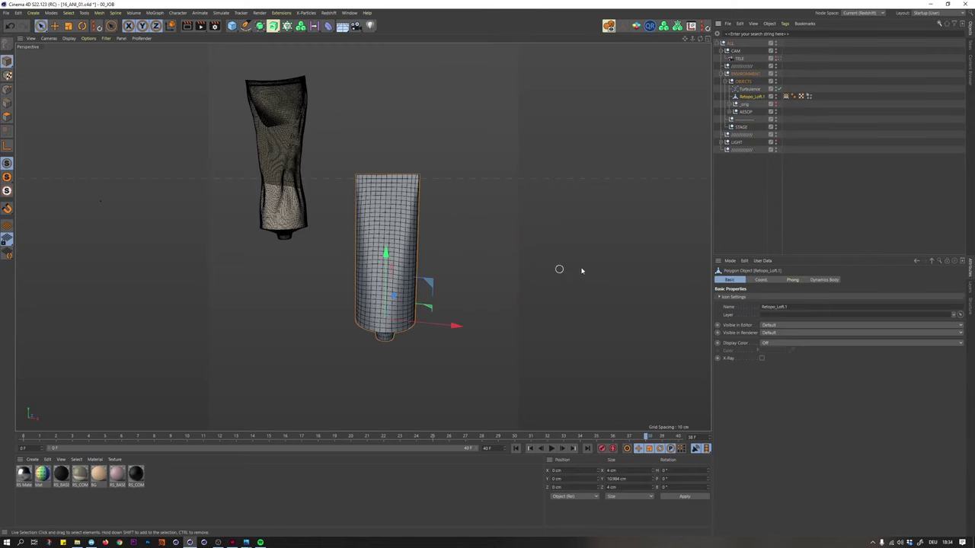
- Return to frame 0 and enable dynamics on Retopo_Loft.1's Dynamics Body tag
click(518, 448)
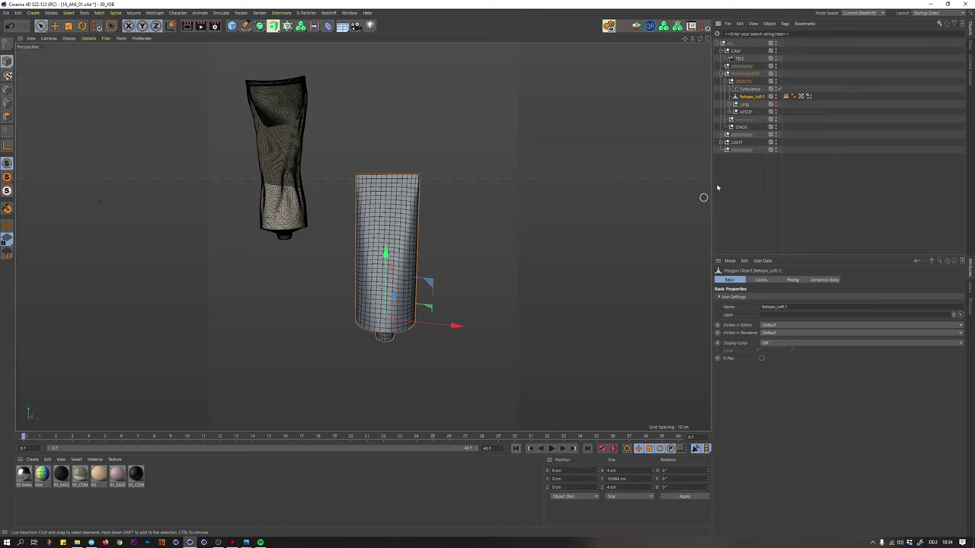
click(794, 96)
click(745, 280)
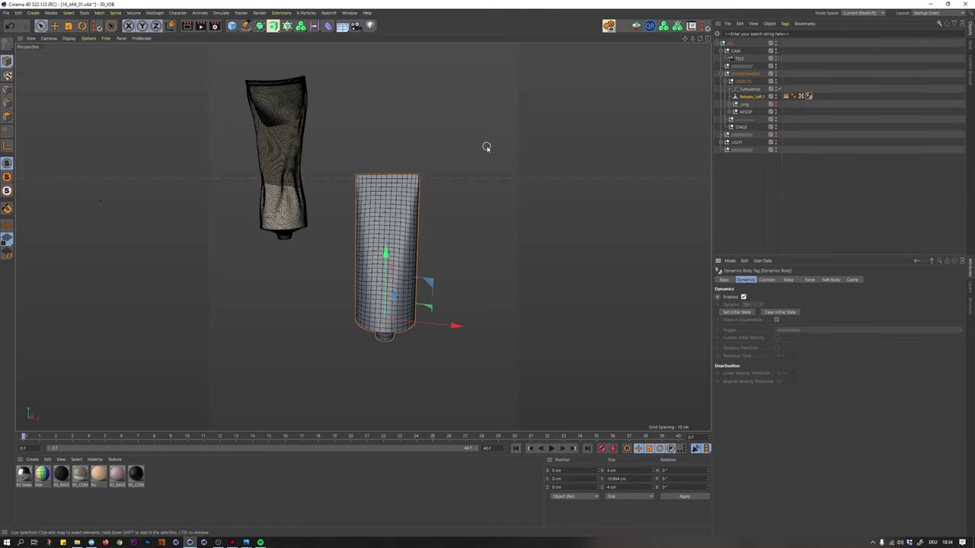
- Activate Retopo_Loft.1's vertex map for painting and compare the tube with the reference photo in the Photos app
click(785, 97)
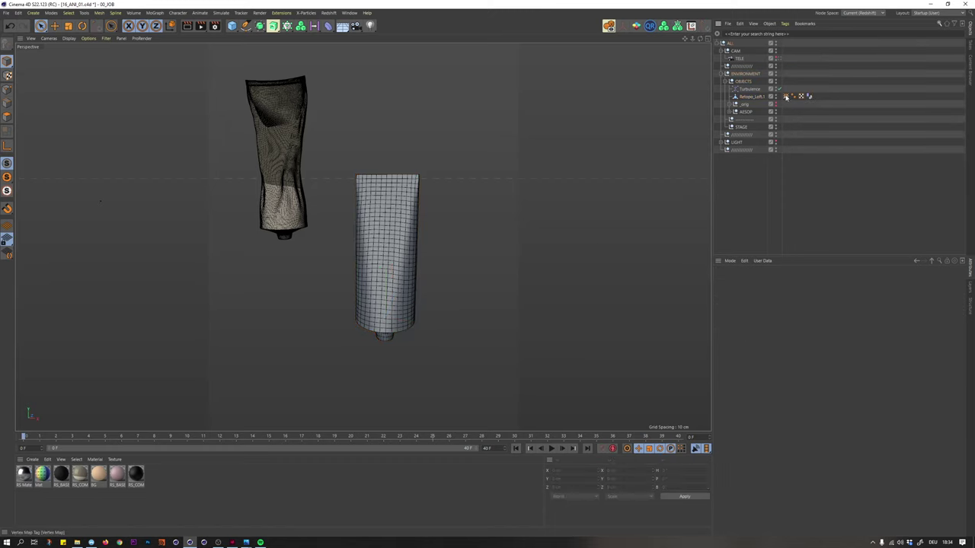
double_click(785, 97)
key(alt+Tab)
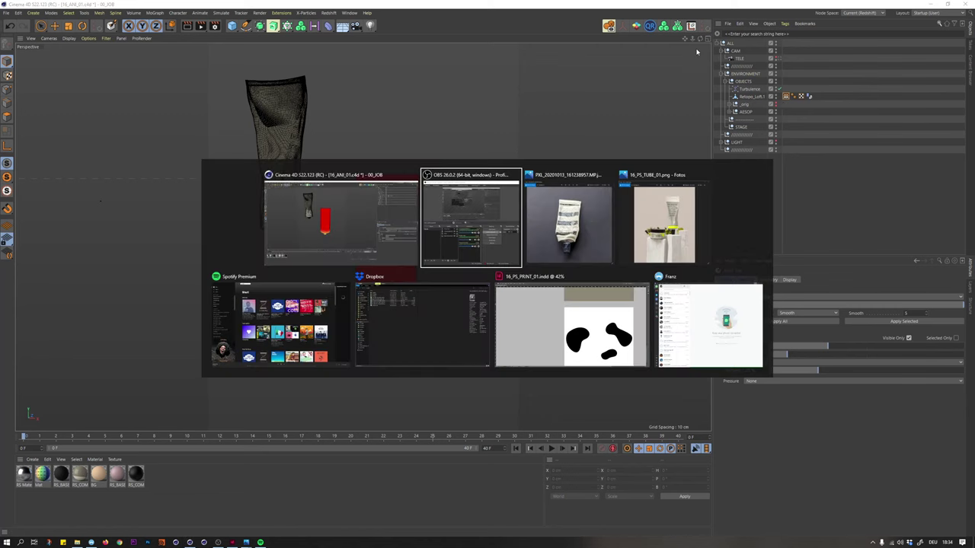
key(alt+Tab)
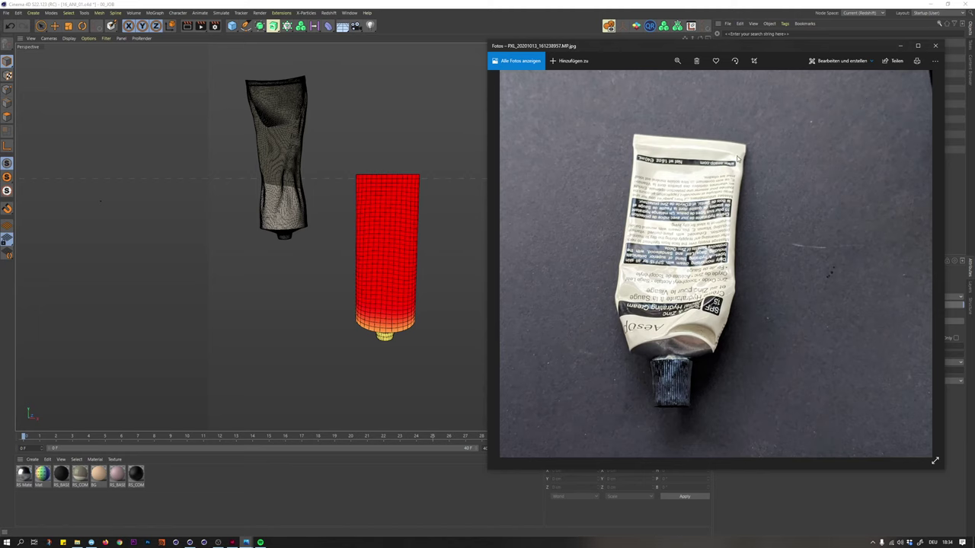
click(899, 47)
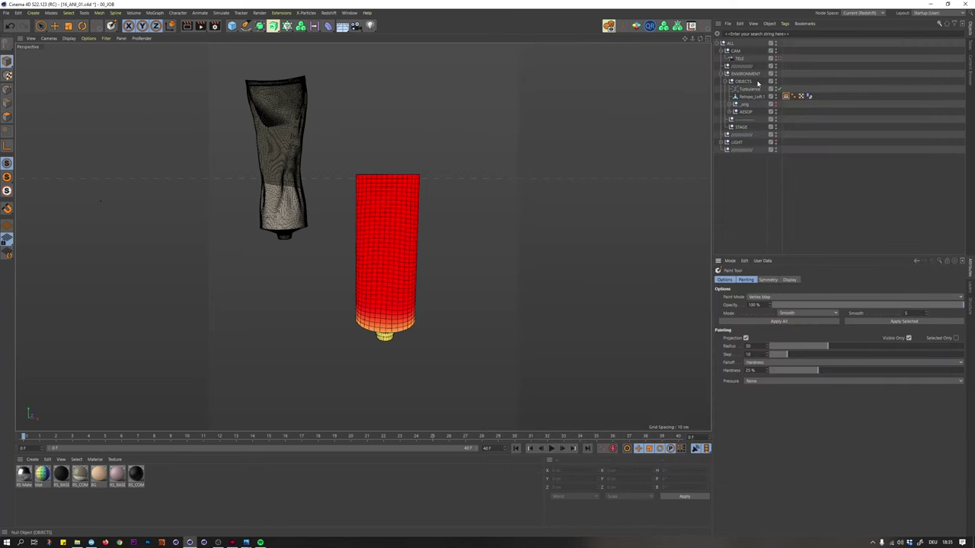
- Select Retopo_Loft.1's vertex map and switch the Paint Tool's mode to Add
click(786, 97)
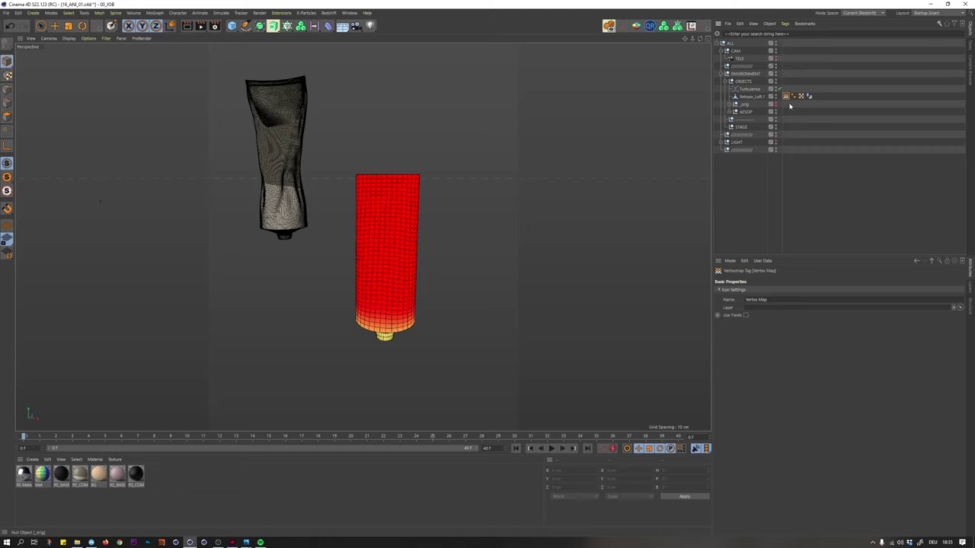
click(786, 179)
click(772, 298)
click(770, 282)
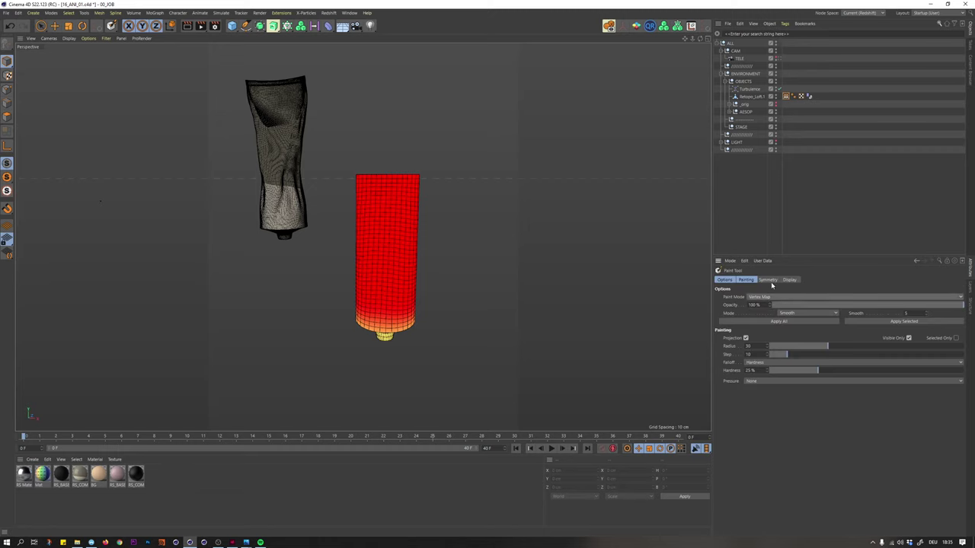
click(771, 281)
click(750, 281)
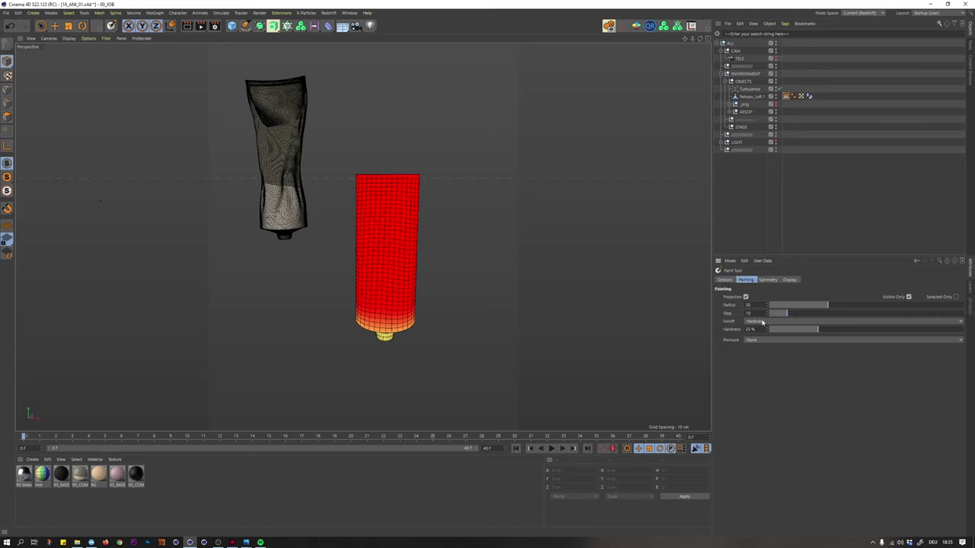
click(721, 279)
click(791, 315)
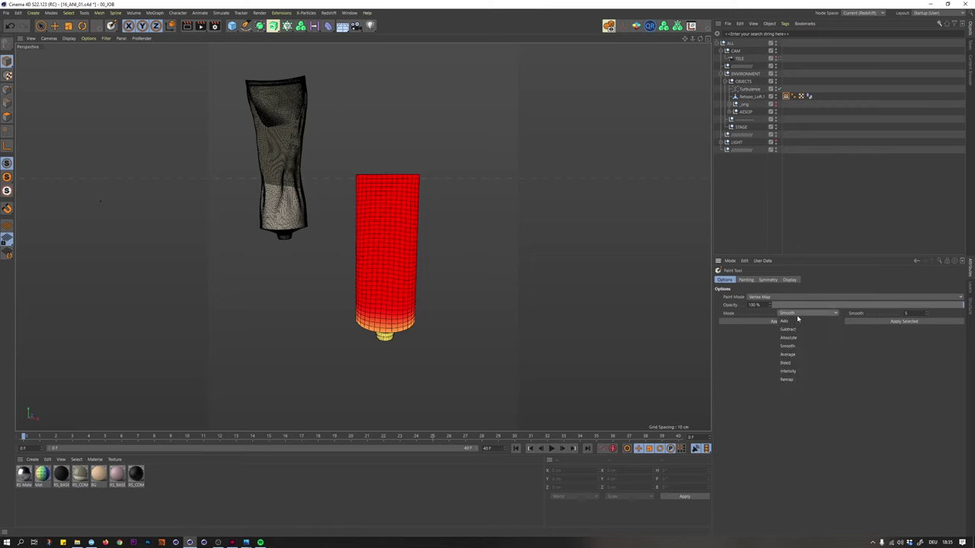
click(789, 323)
click(746, 280)
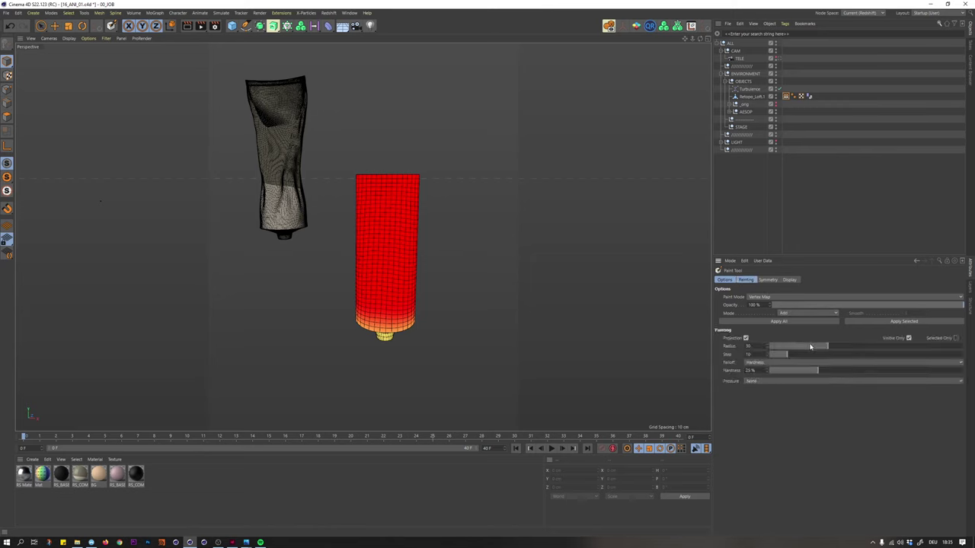
- Set the brush radius to 17 and paint full weight along the tube's flat top edge, front and back
drag(810, 346, 808, 348)
mouse_move(359, 175)
mouse_down()
mouse_move(413, 175)
mouse_move(224, 191)
mouse_move(442, 166)
mouse_move(453, 172)
mouse_move(392, 173)
mouse_move(518, 174)
mouse_up()
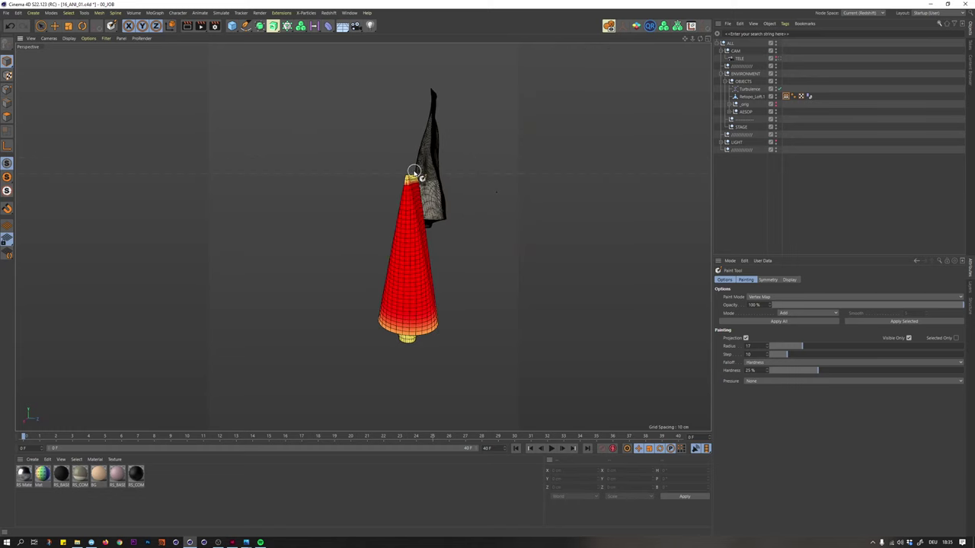
alt+drag(403, 168, 542, 175)
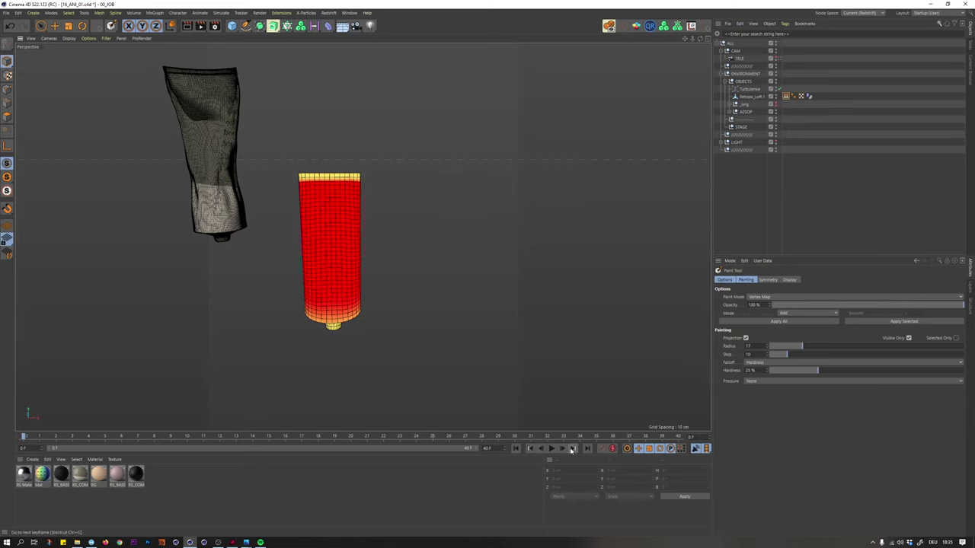
- Clear the simulation cache on Retopo_Loft.1's Dynamics Body tag and play the simulation
click(802, 97)
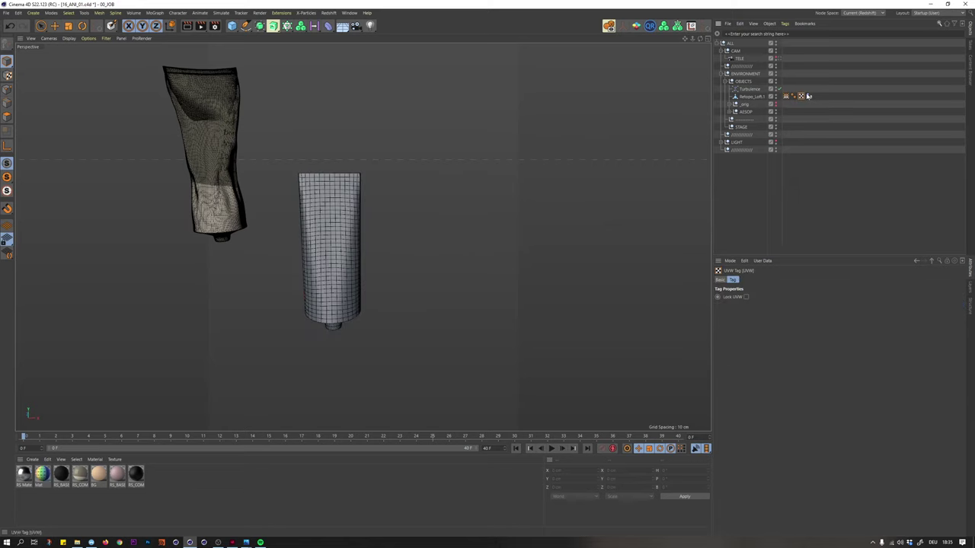
click(809, 97)
click(853, 280)
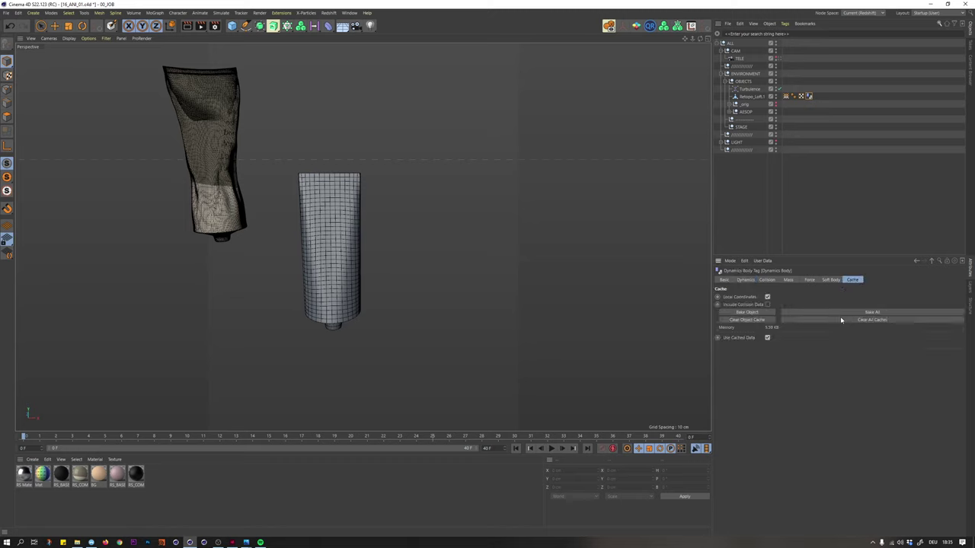
key(F8)
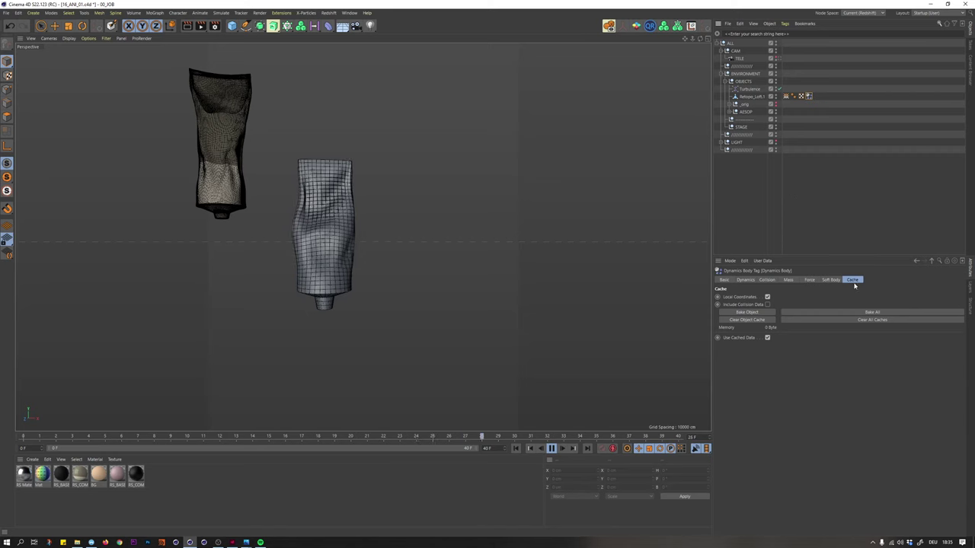
- Test a Shape Conservation stiffness of 20 in the soft body settings and settle on 25
click(830, 280)
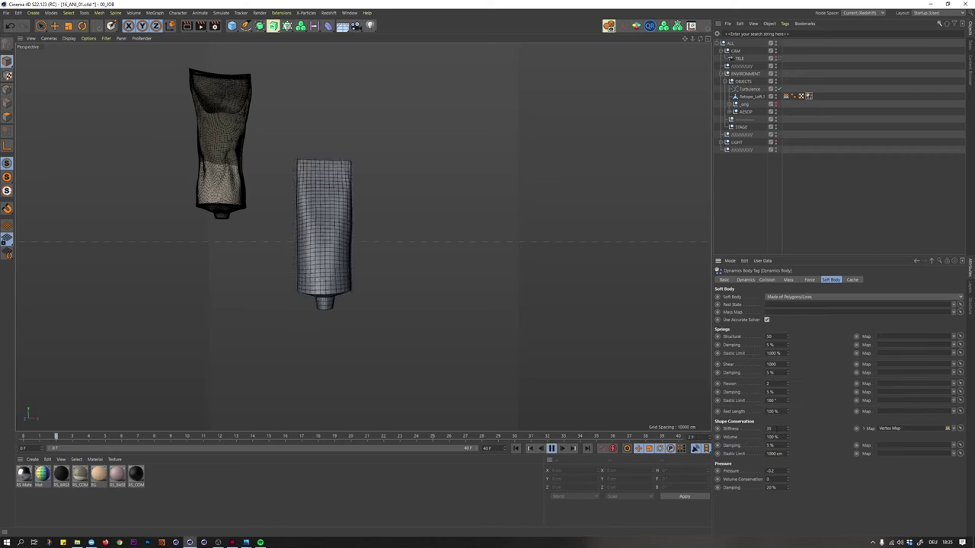
double_click(769, 429)
text(20)
key(Return)
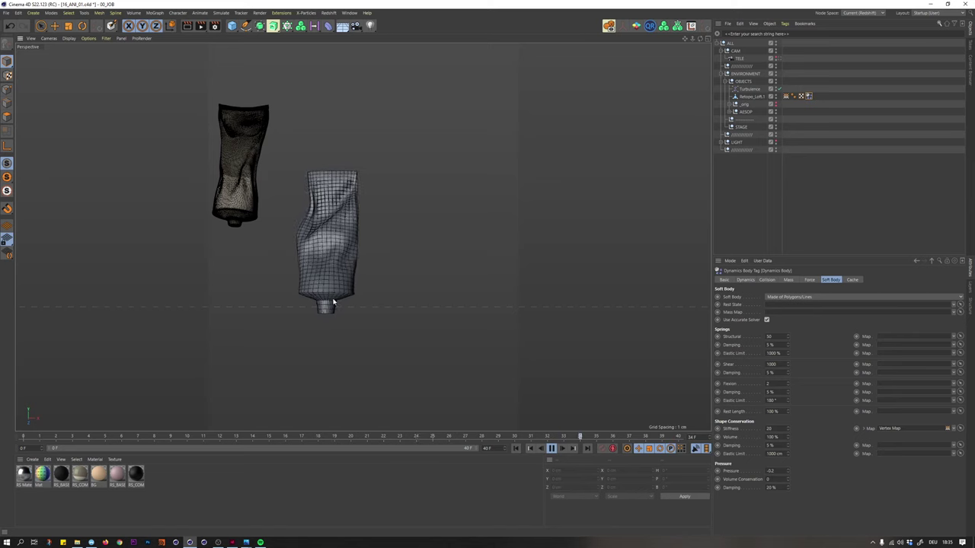
text(25)
key(Return)
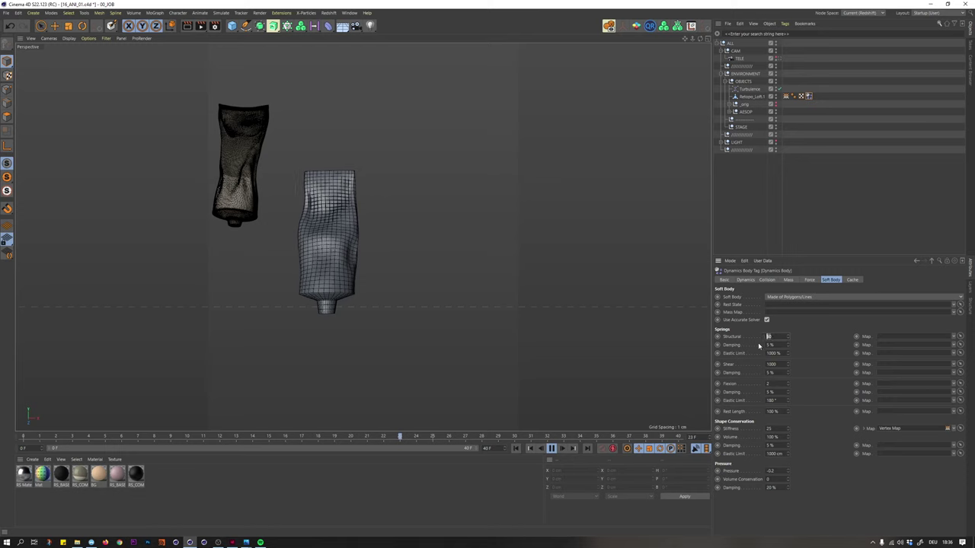
- Set the soft body's Structural springs to 30 and Flexion to 1, checking the creases from several angles during playback
text(50)
key(Return)
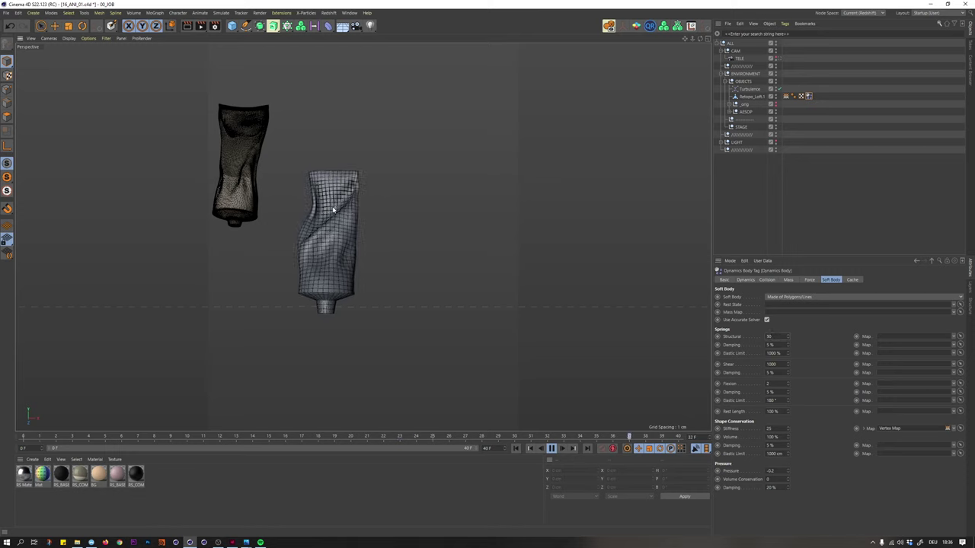
alt+drag(334, 204, 329, 223)
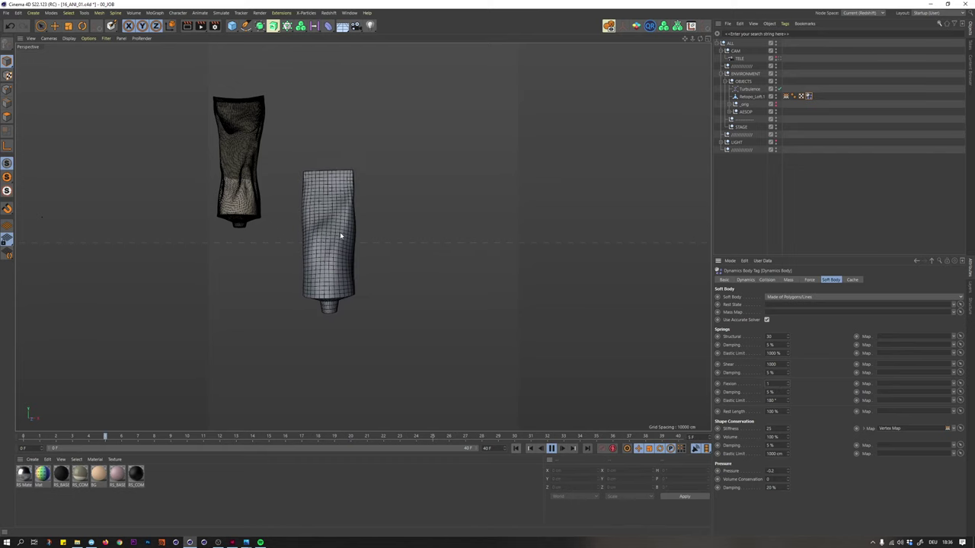
alt+drag(342, 234, 360, 221)
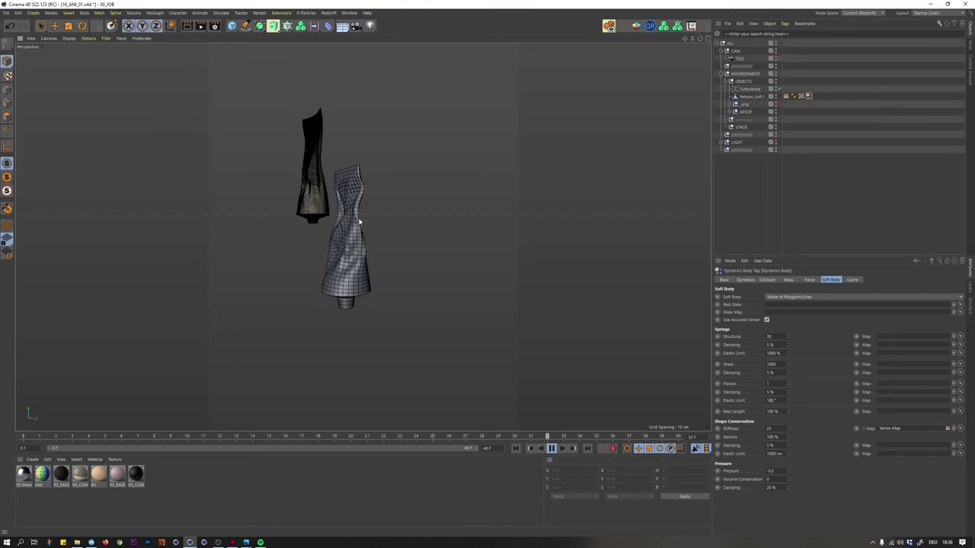
alt+drag(360, 214, 402, 223)
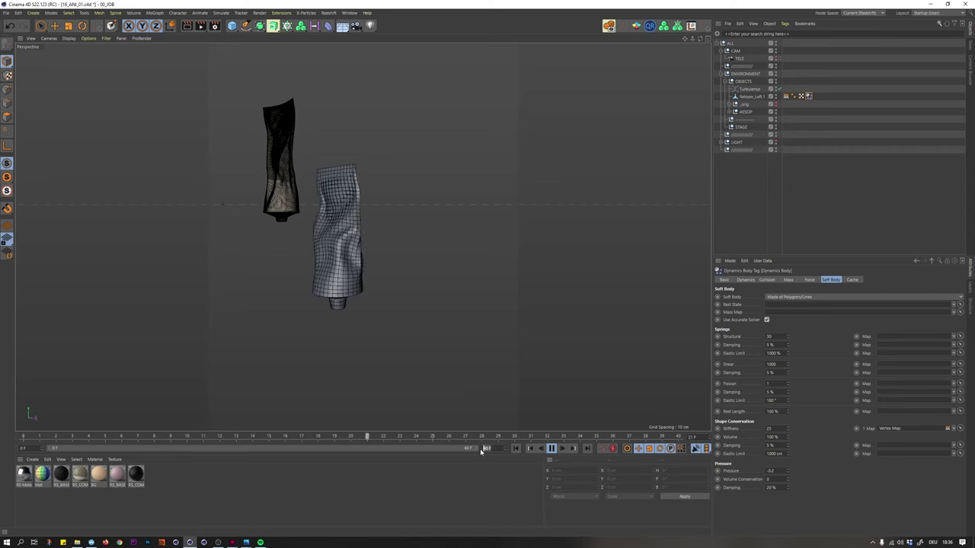
- Extend the timeline and preview range to 80 frames, stop playback and inspect the crumpled tube from the side
text(80)
key(Return)
double_click(237, 449)
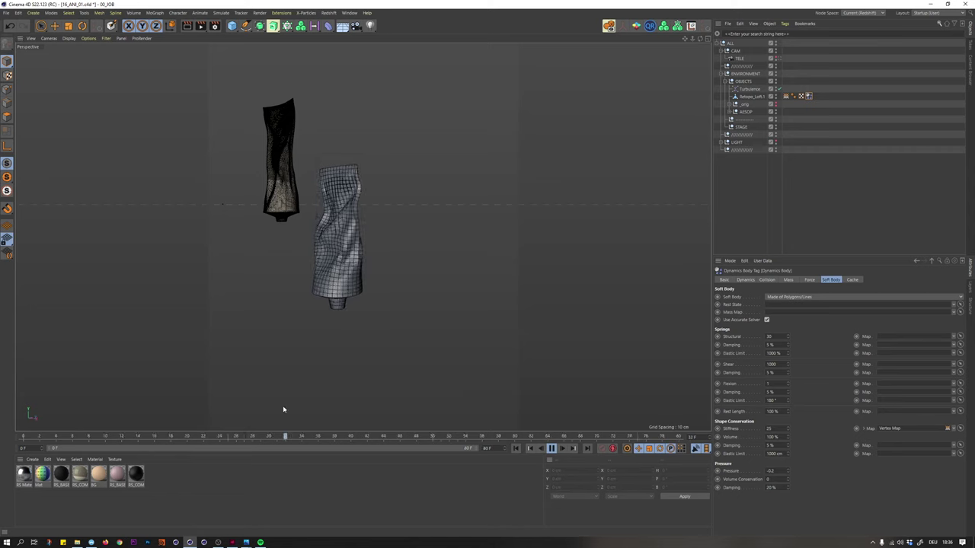
alt+drag(358, 225, 375, 204)
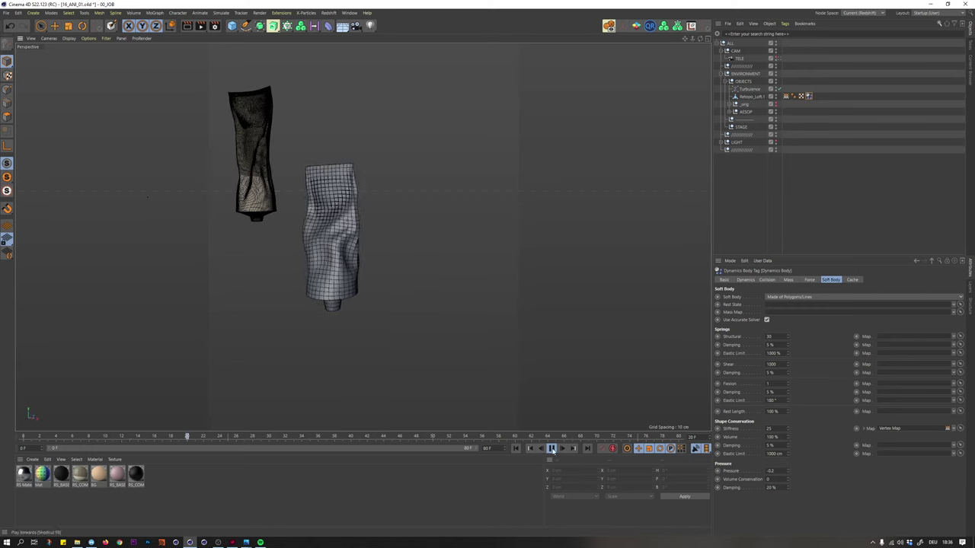
click(552, 448)
alt+drag(355, 239, 350, 192)
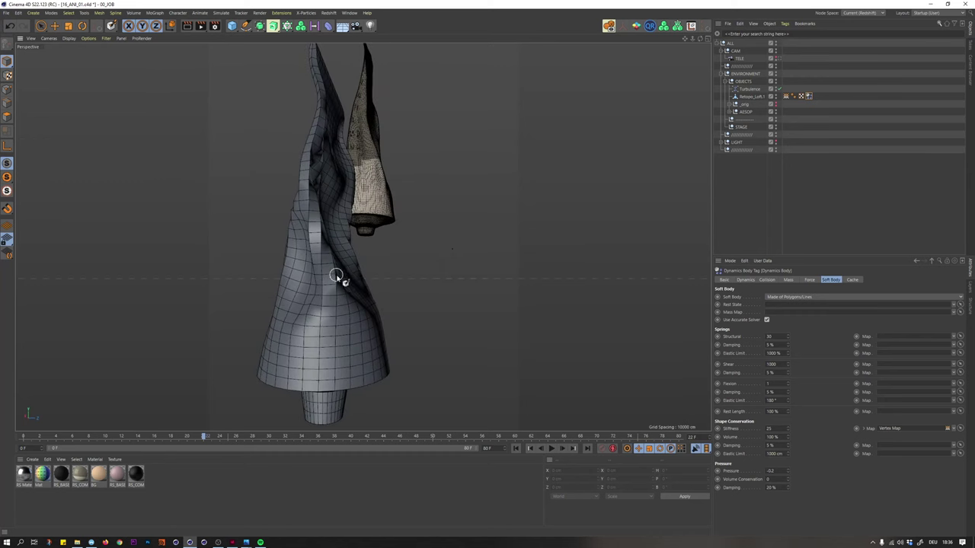
alt+drag(336, 276, 341, 273)
alt+drag(359, 311, 424, 329)
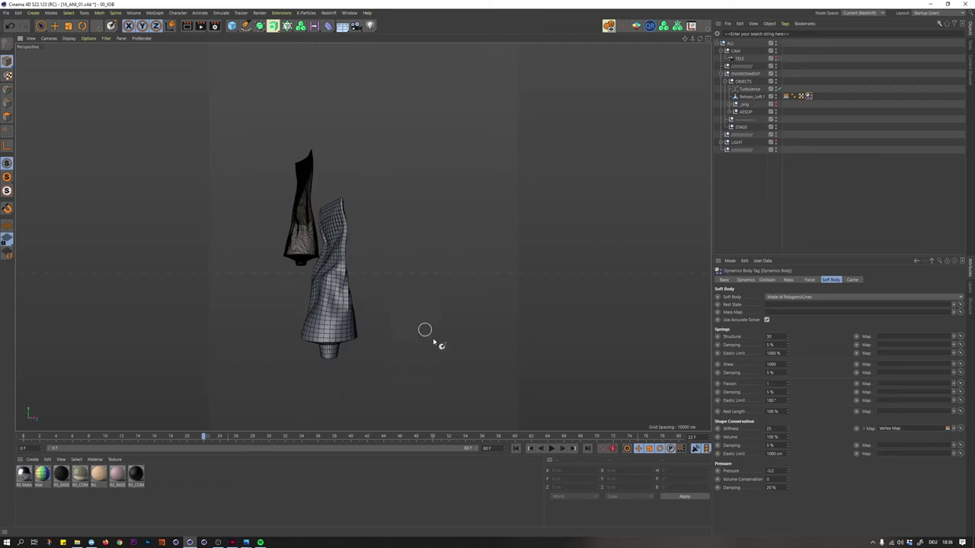
- Rerun the simulation from frame 0 with soft body Pressure 0 and a 30-frame timeline
click(516, 450)
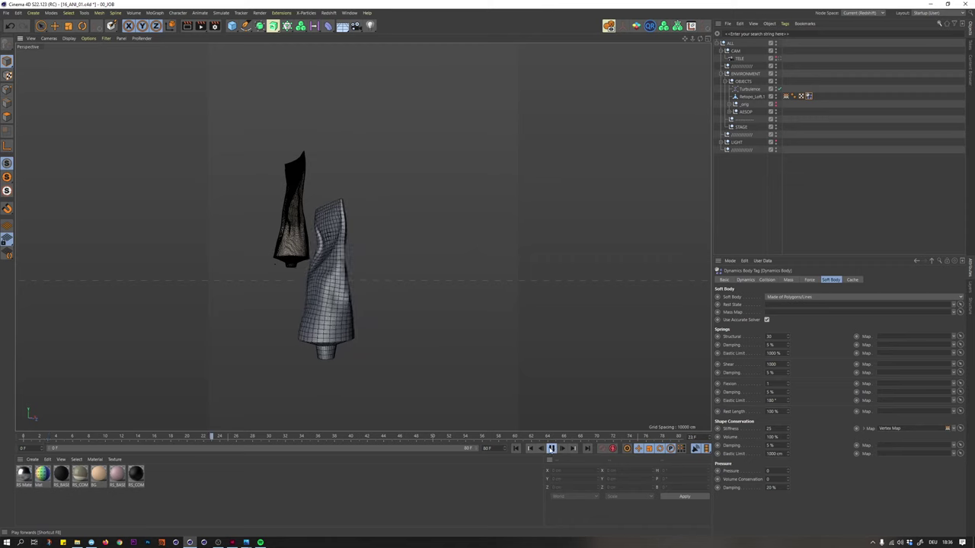
click(551, 449)
alt+drag(370, 294, 520, 409)
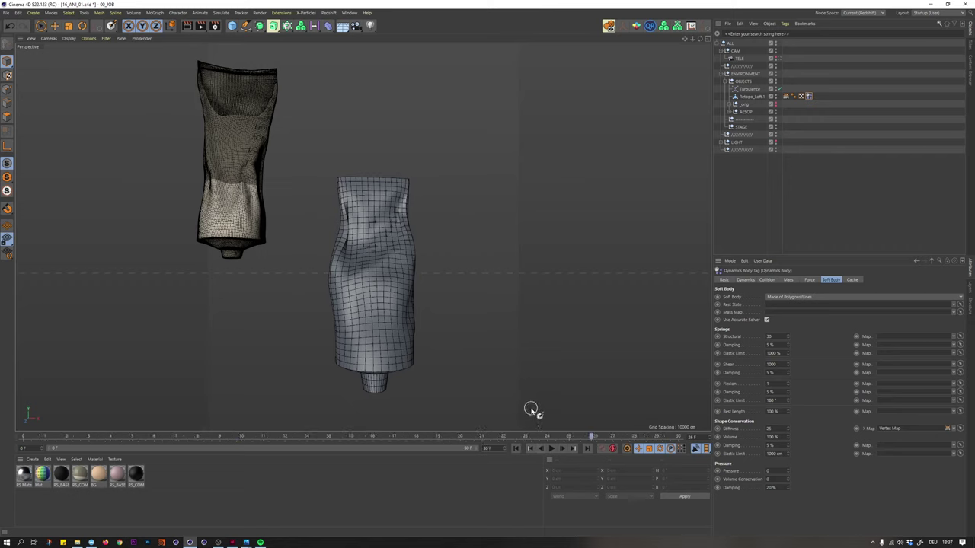
- Bake all dynamics from frame 0 and pick the crumpled tube shape at frame 27
click(516, 449)
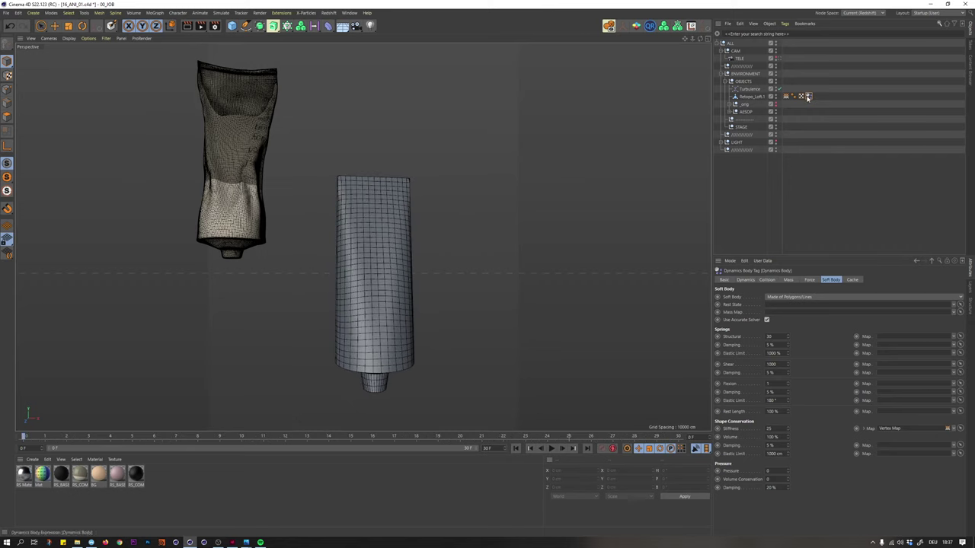
click(851, 280)
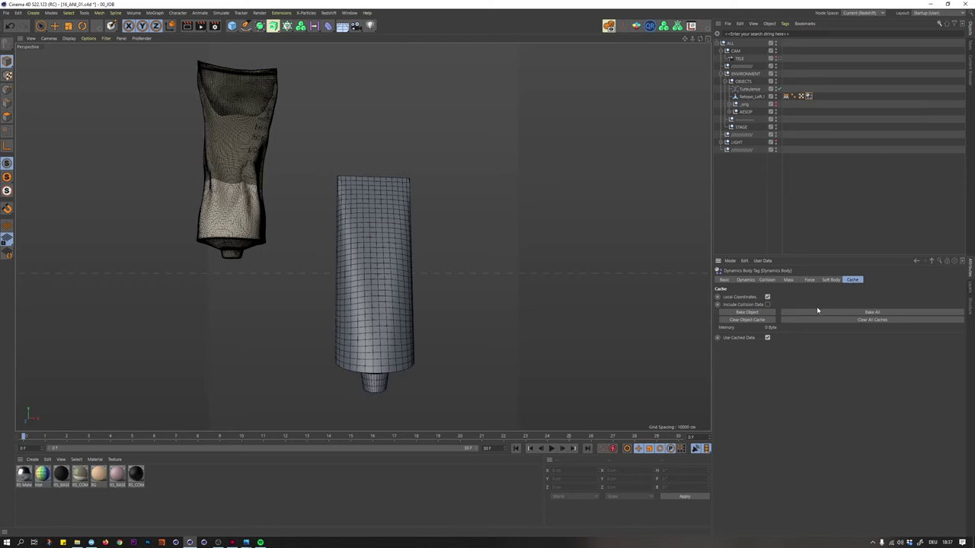
click(818, 312)
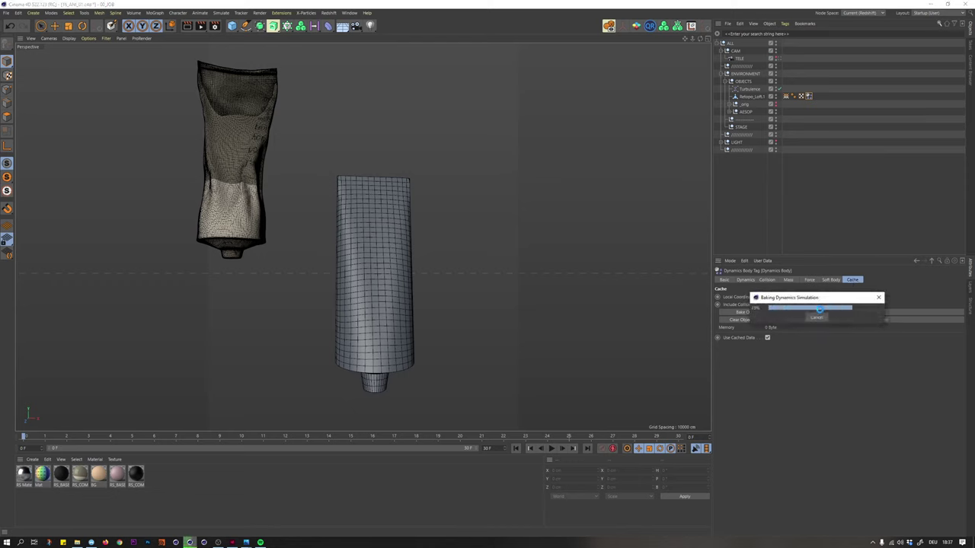
click(554, 449)
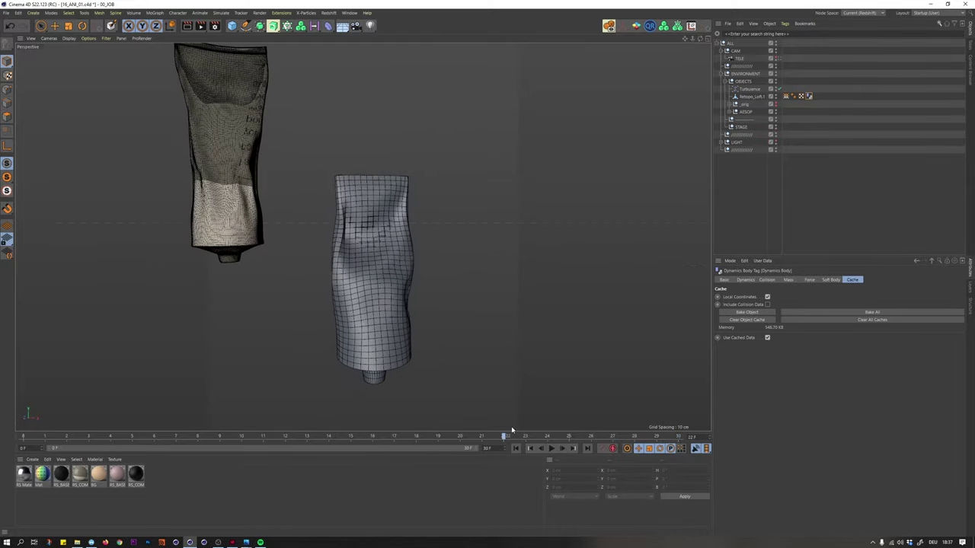
drag(554, 431, 619, 439)
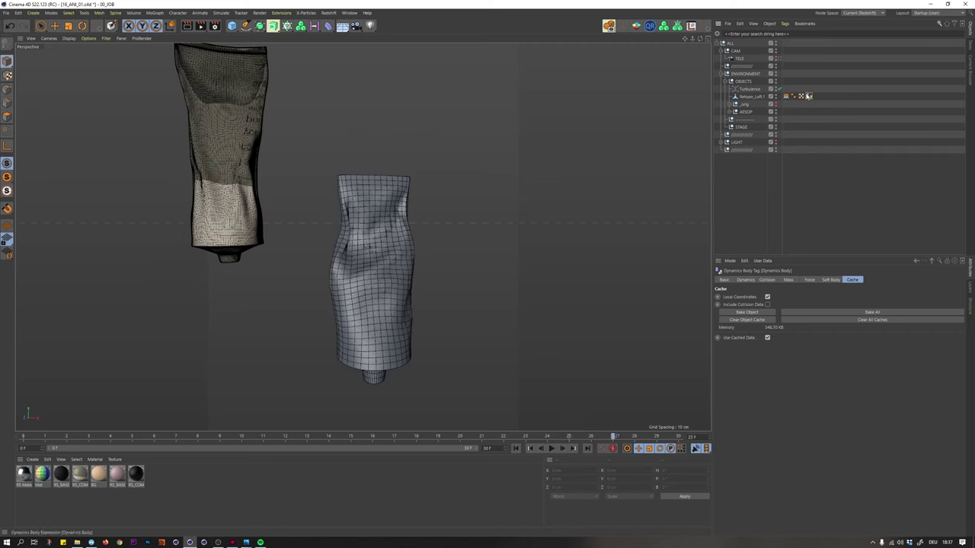
- Copy Retopo_Loft.1 into the _orig group as a backup and disable dynamics on the copy's Dynamics Body tag
click(731, 105)
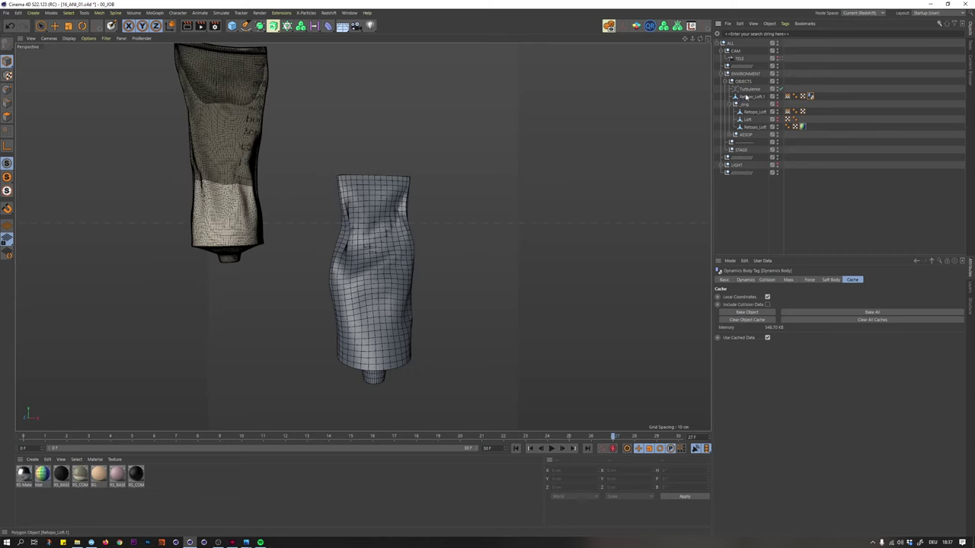
ctrl+drag(749, 107, 749, 110)
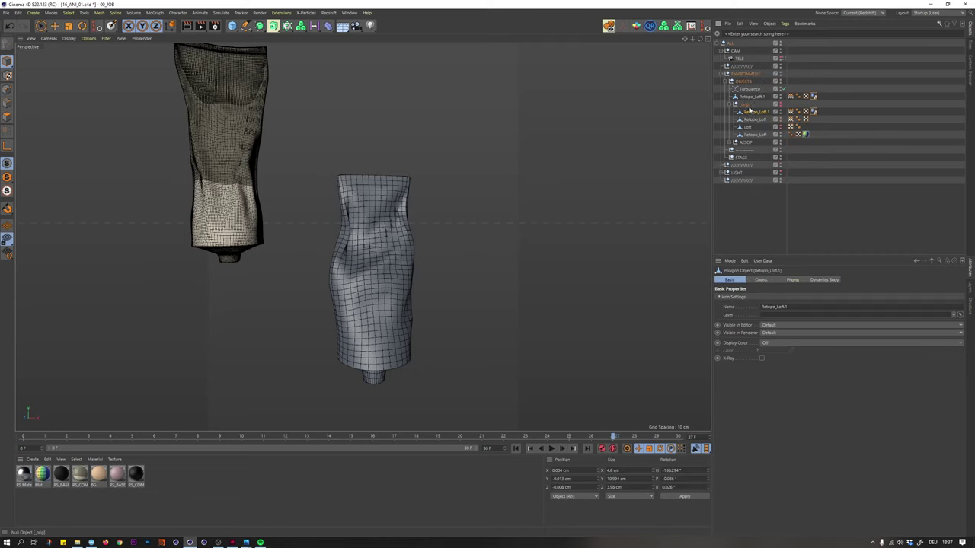
click(813, 112)
click(744, 280)
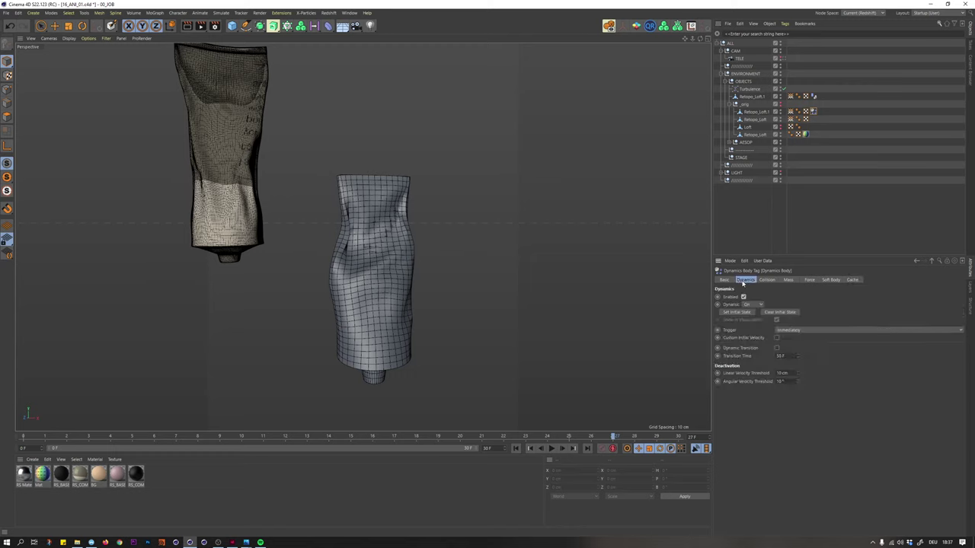
- Remove the Dynamics Body tag from the crumpled Retopo_Loft.1 under OBJECTS, keeping its frame 27 shape
click(798, 106)
click(734, 105)
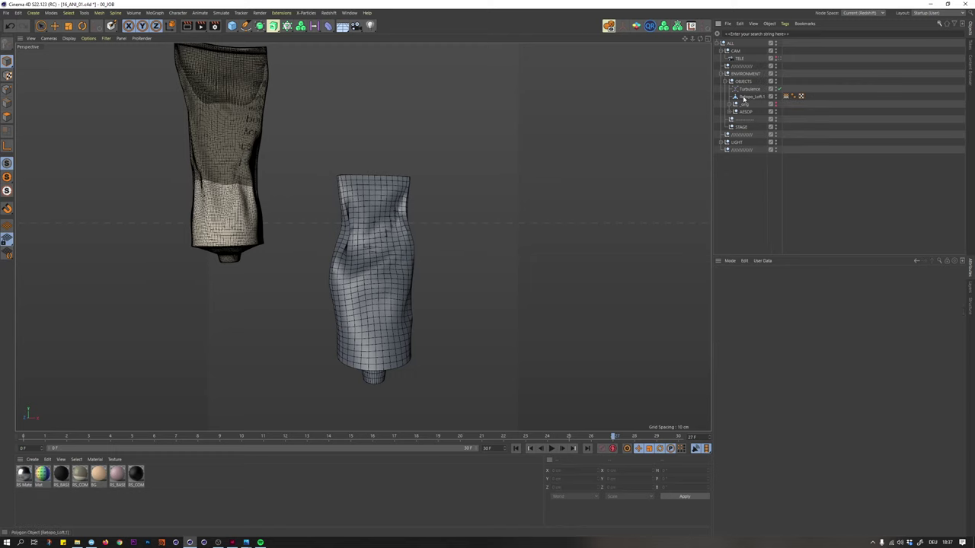
click(373, 241)
- Move the backup Retopo_Loft.1 out of the _orig group to below the crumpled tube under OBJECTS
click(732, 105)
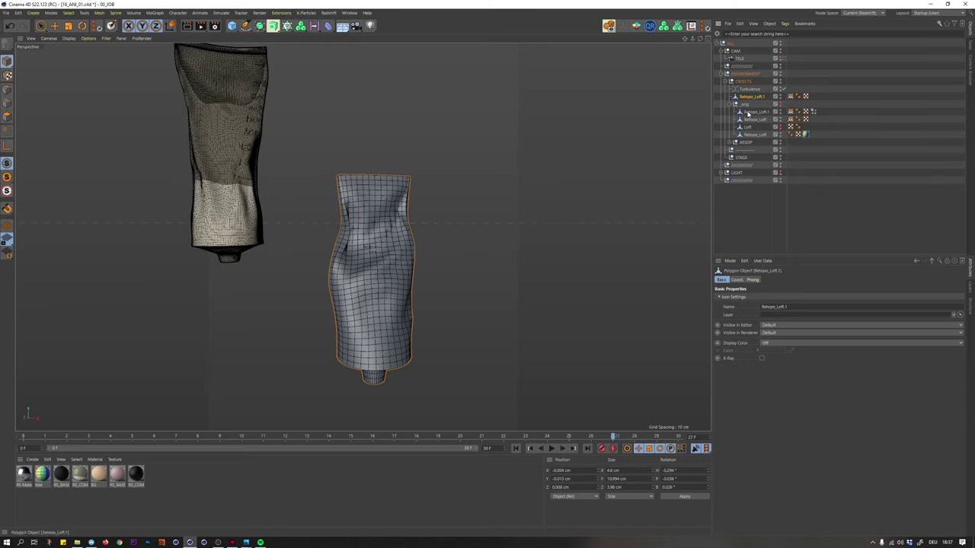
drag(747, 101, 746, 106)
key(space)
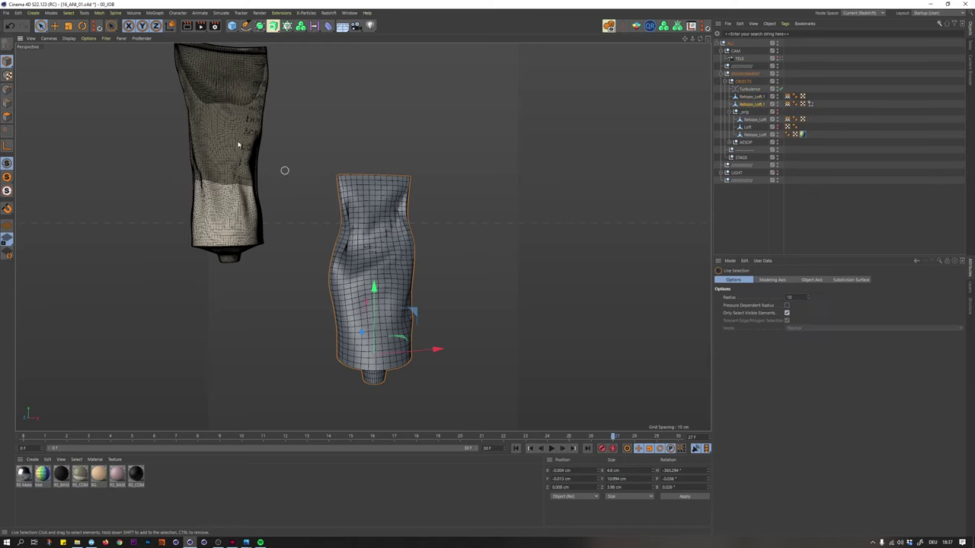
scroll(417, 239, down, 3)
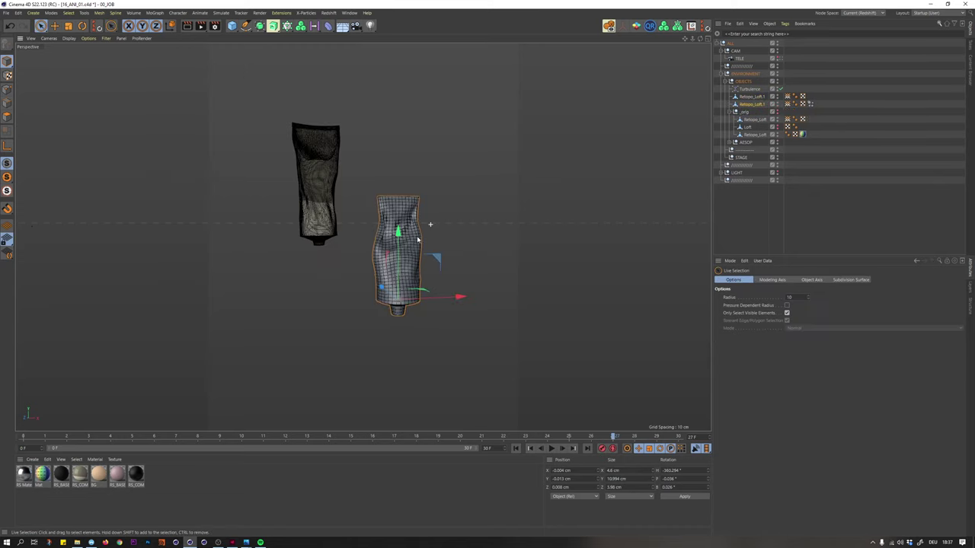
- Move the backup Retopo_Loft.1 along the X axis so it stands beside the crumpled tube
drag(440, 299, 504, 285)
alt+drag(428, 246, 410, 249)
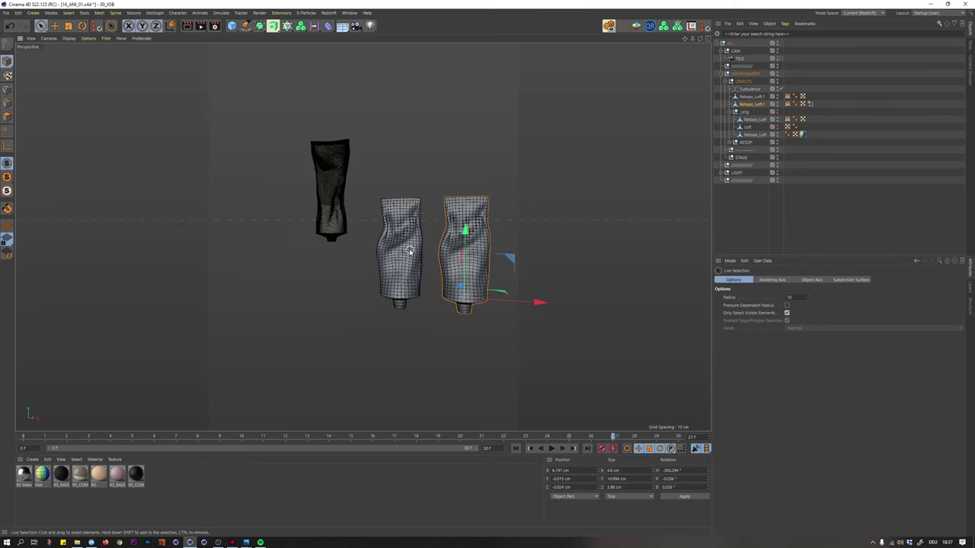
alt+right_drag(410, 249, 420, 249)
alt+drag(409, 245, 422, 274)
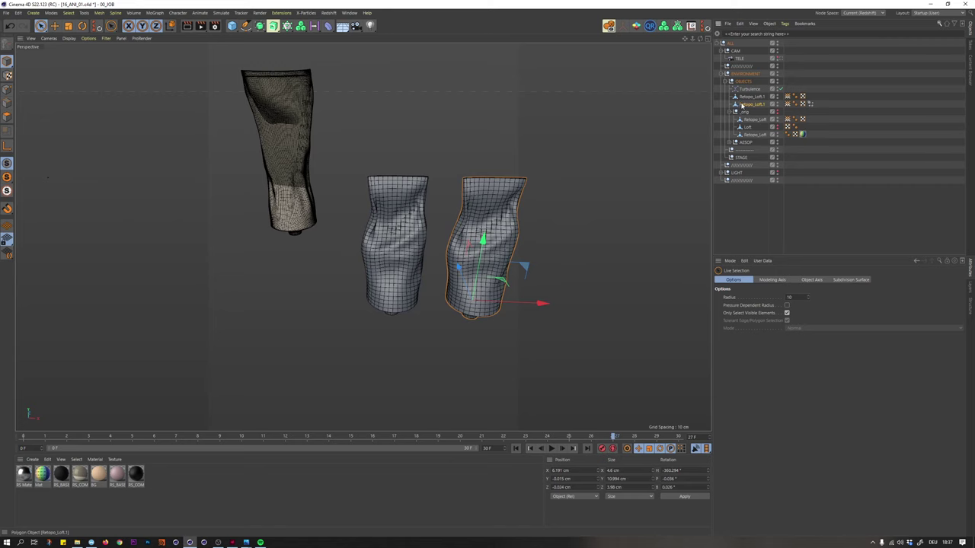
- Return the backup Retopo_Loft.1 to the _orig group, bring Retopo_Loft out under OBJECTS and place it beside the crumpled tube
mouse_move(742, 106)
mouse_down()
mouse_move(747, 118)
mouse_move(744, 100)
mouse_up()
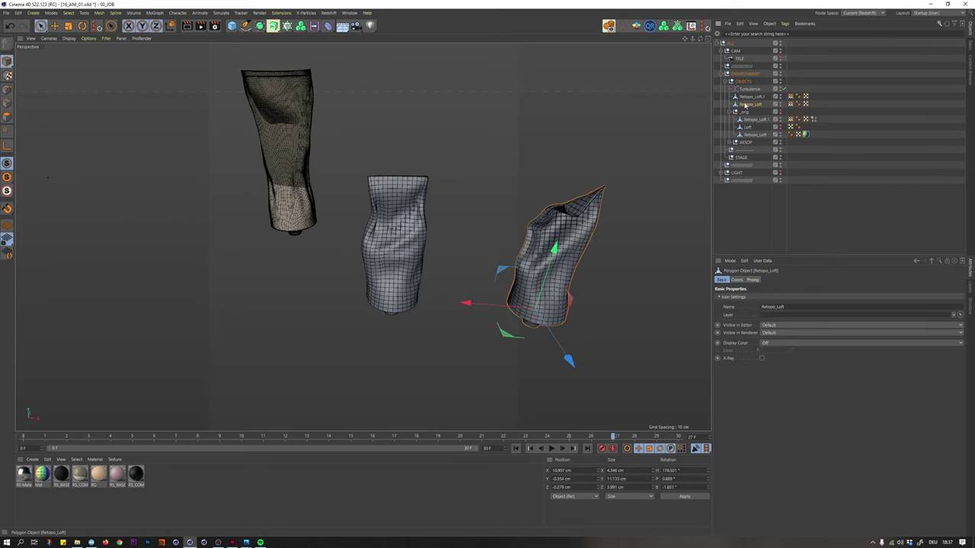
alt+drag(553, 279, 401, 221)
alt+right_drag(402, 222, 405, 194)
scroll(400, 190, down, 1)
scroll(394, 220, up, 4)
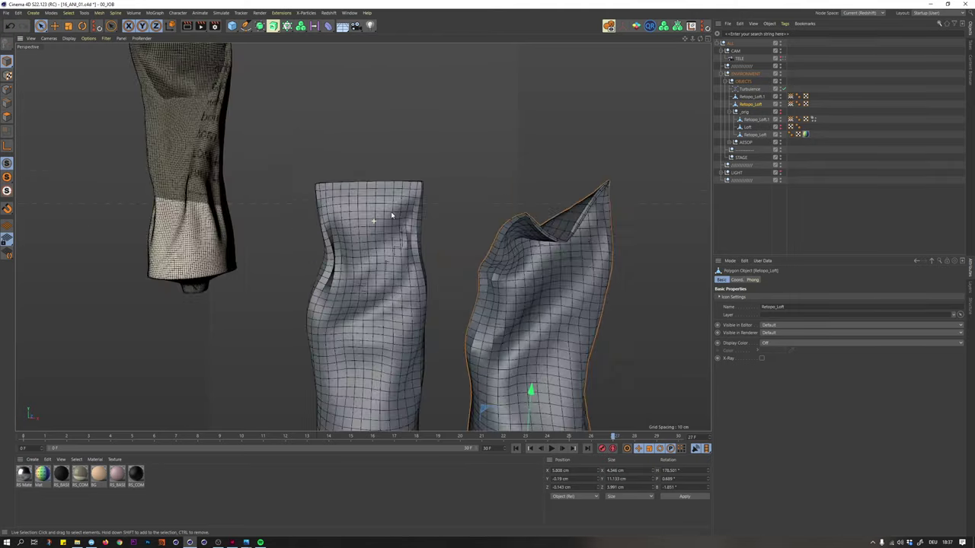
scroll(395, 232, down, 4)
drag(428, 321, 477, 323)
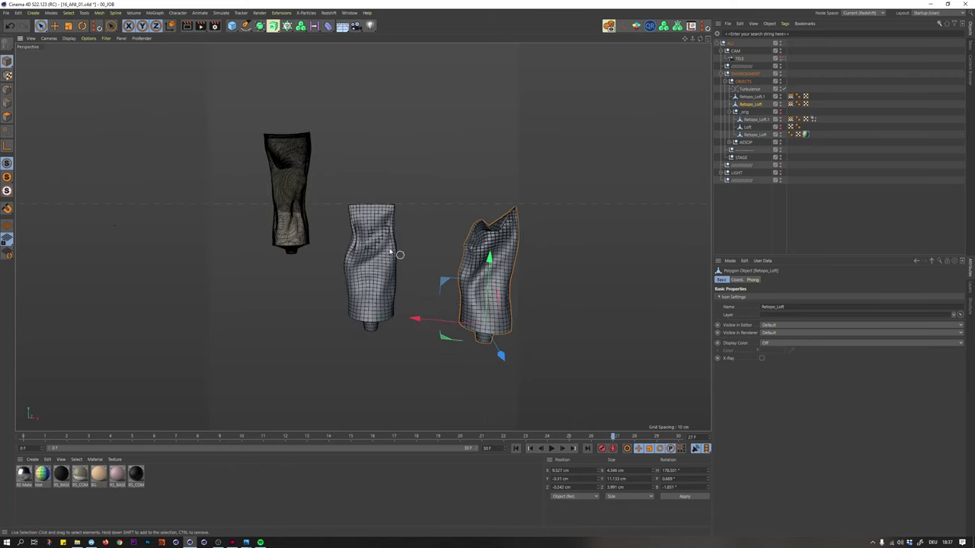
- Put Retopo_Loft back into the _orig group and shift the dark AESOP tube farther from the crumpled tube along X
click(369, 242)
alt+right_drag(368, 219, 404, 204)
scroll(403, 169, up, 2)
scroll(403, 175, down, 8)
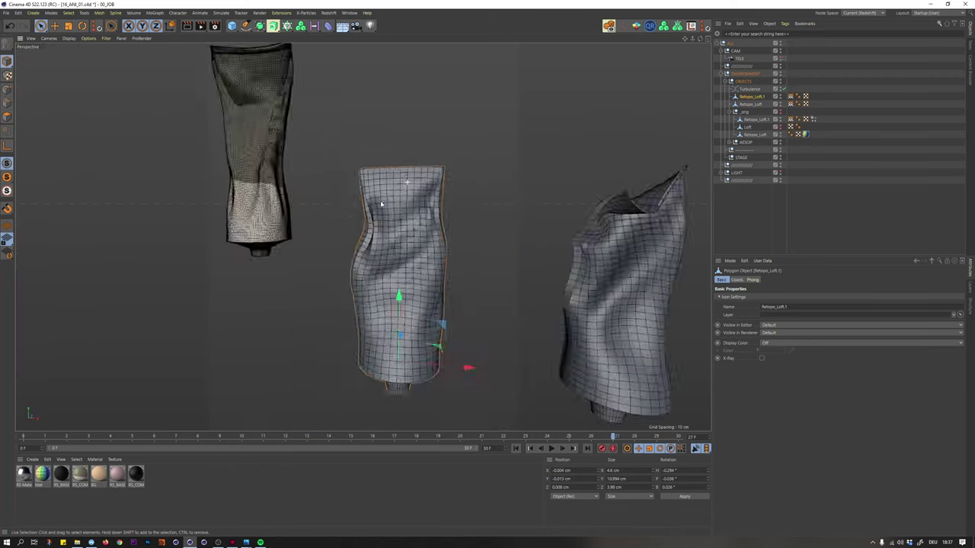
click(535, 203)
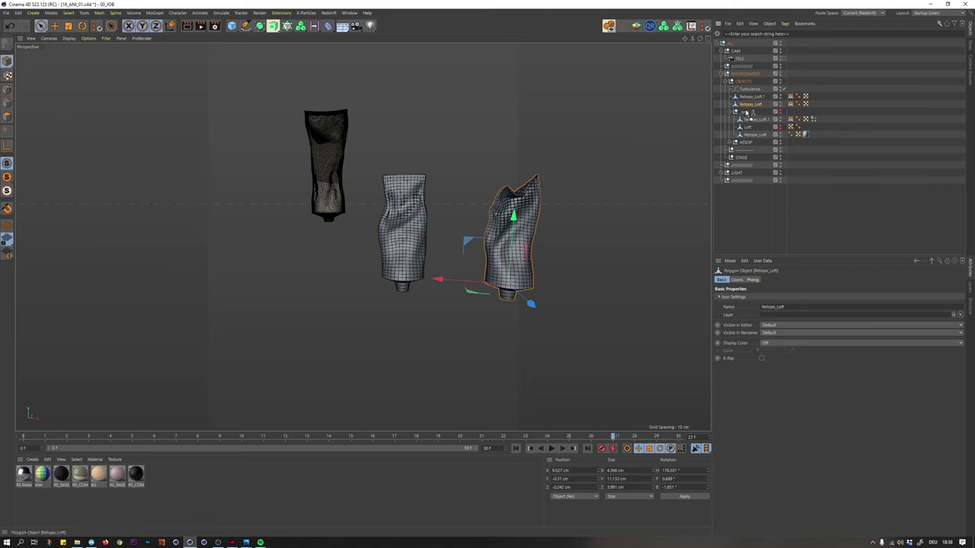
drag(747, 113, 747, 115)
shift+click(339, 162)
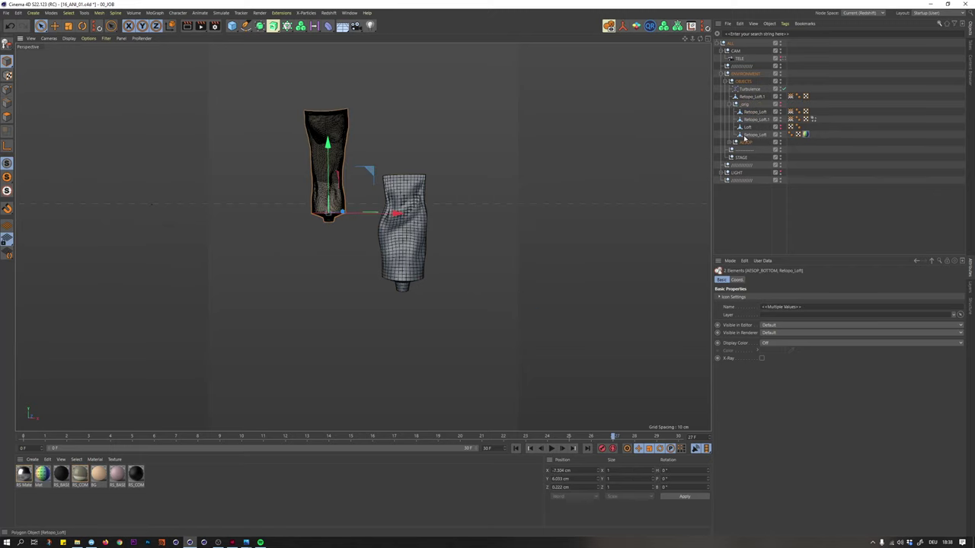
scroll(397, 216, up, 10)
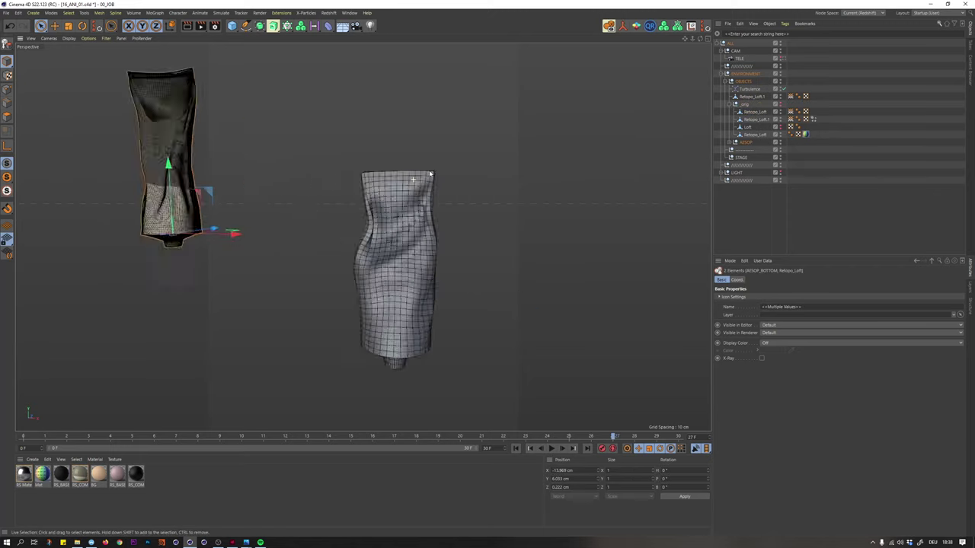
- Loop-select the ring of polygons around the upper rim of the crumpled Retopo_Loft.1
alt+drag(404, 218, 539, 132)
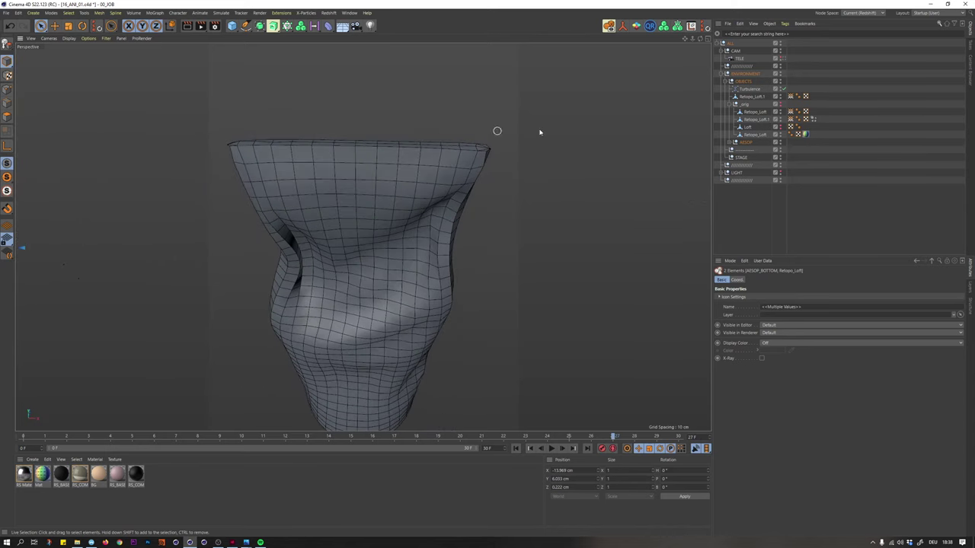
click(404, 167)
click(7, 118)
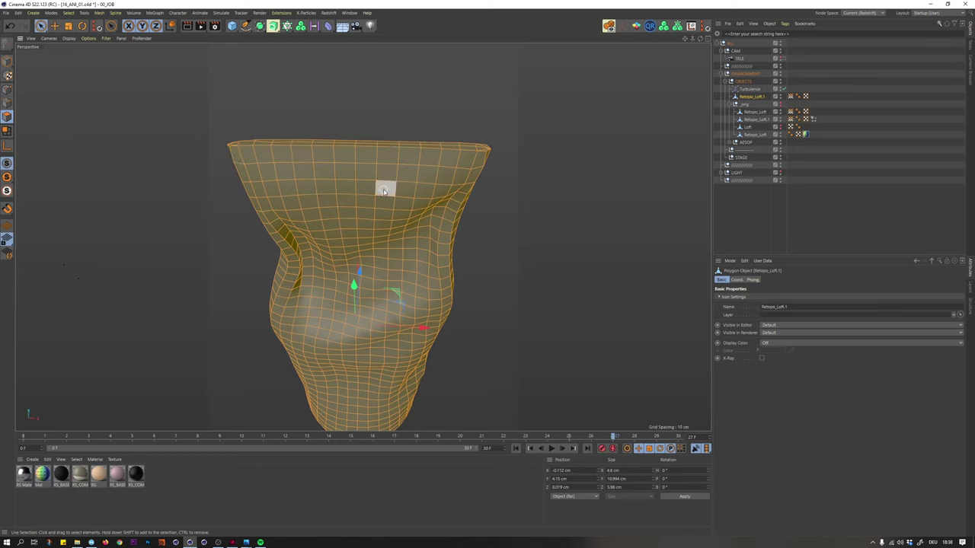
key(u)
key(l)
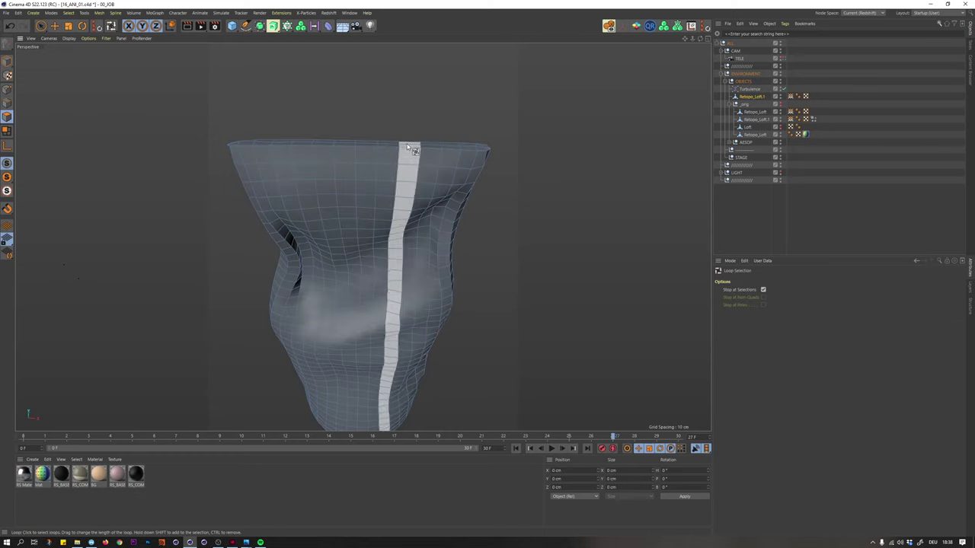
click(477, 156)
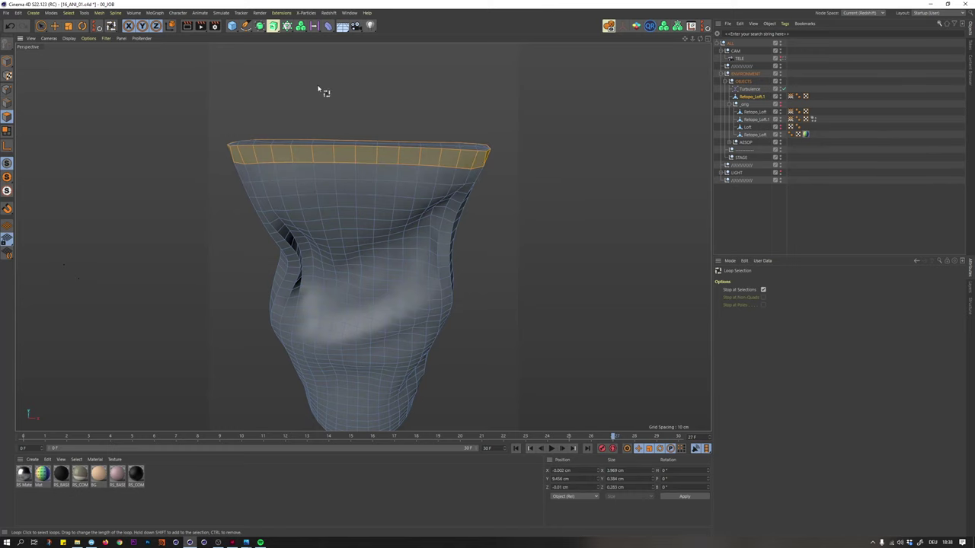
- Add the enclosed end polygons with Fill Selection and flatten the rim along Z to 0.13 cm
key(u)
key(f)
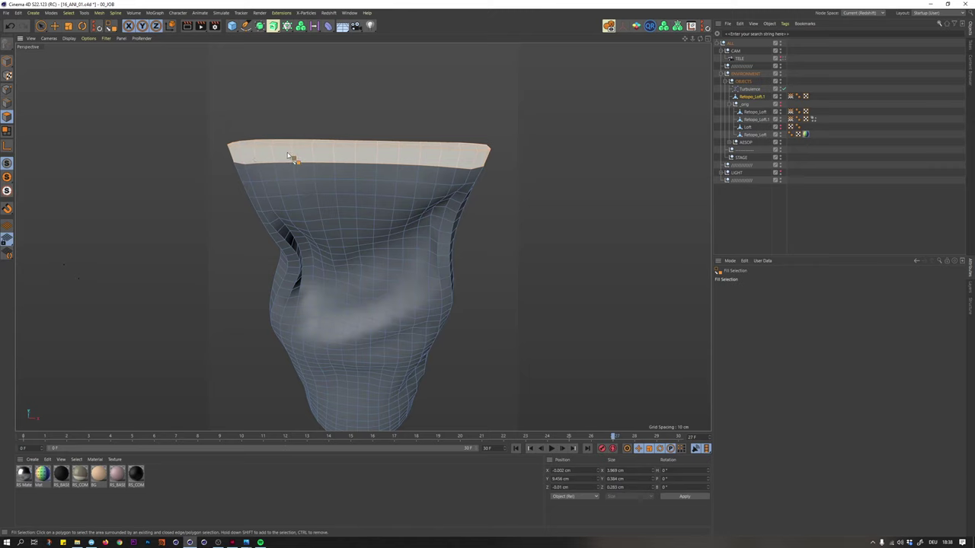
key(t)
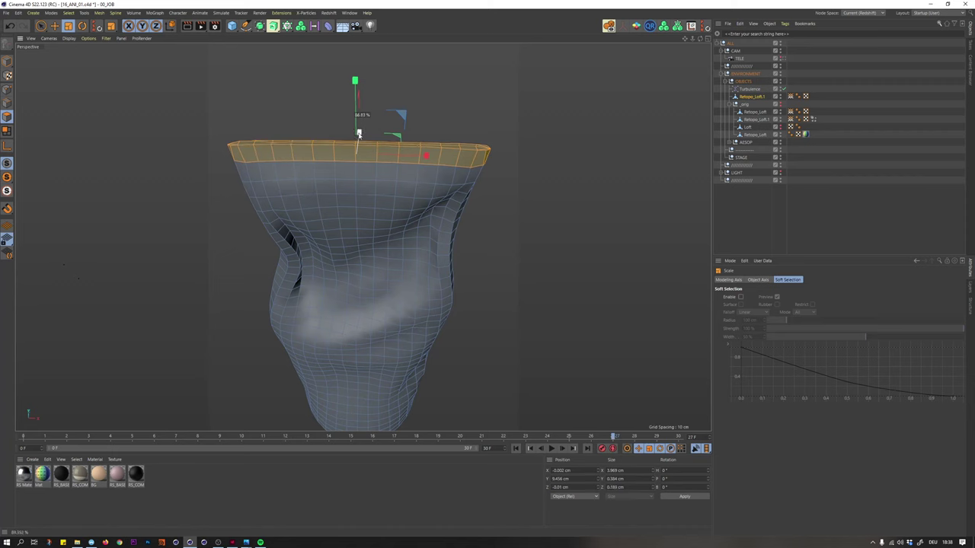
alt+drag(359, 135, 309, 136)
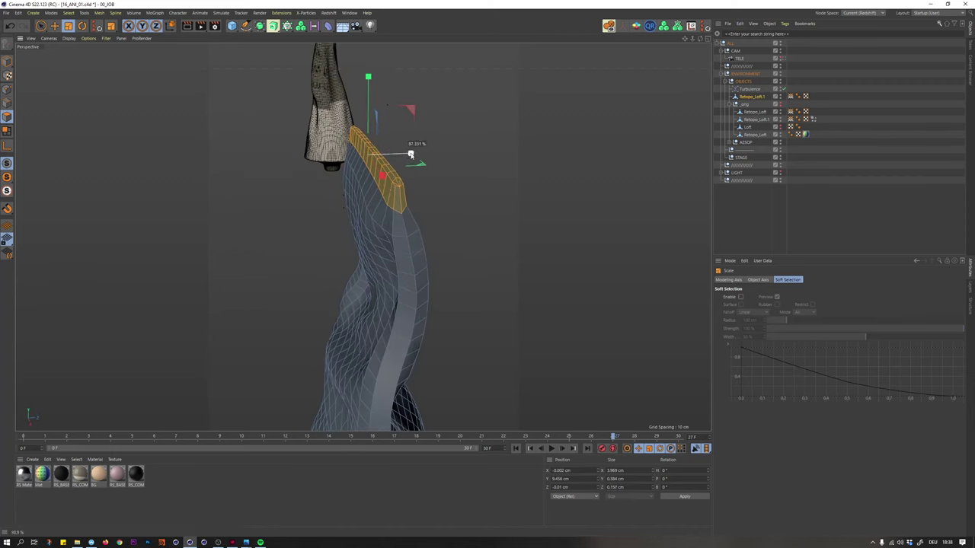
drag(405, 156, 411, 160)
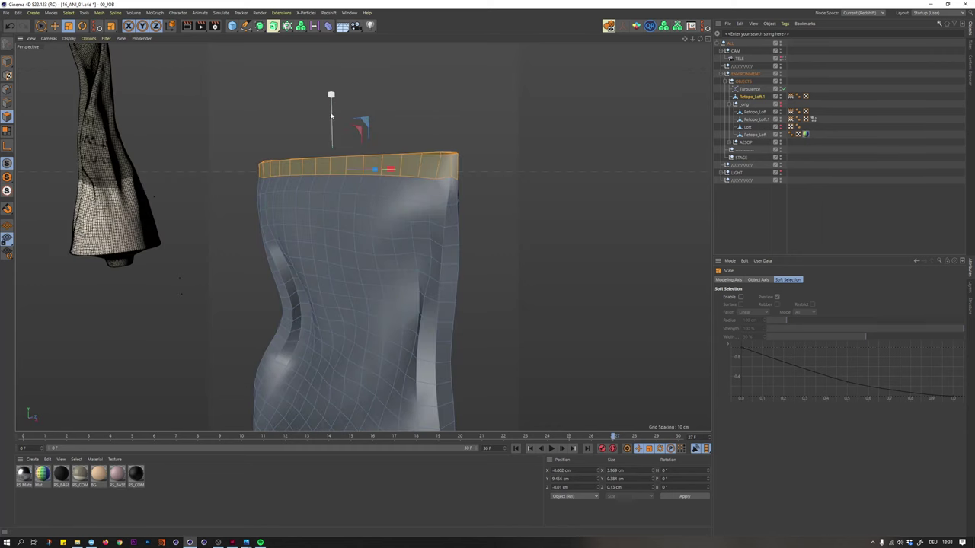
- Stretch the selected rim band along the Y axis to a height of 0.893 cm
drag(332, 116, 332, 77)
key(u)
key(l)
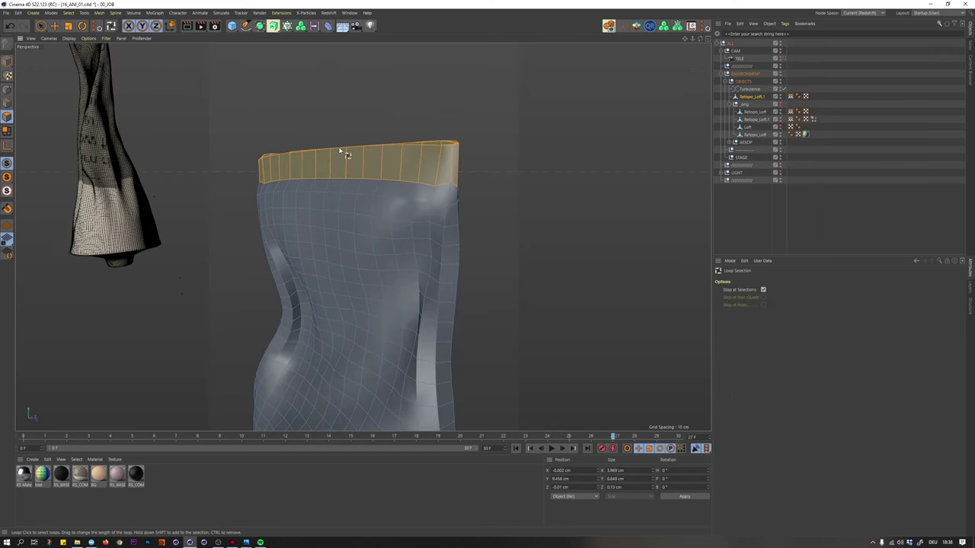
key(t)
drag(331, 95, 331, 85)
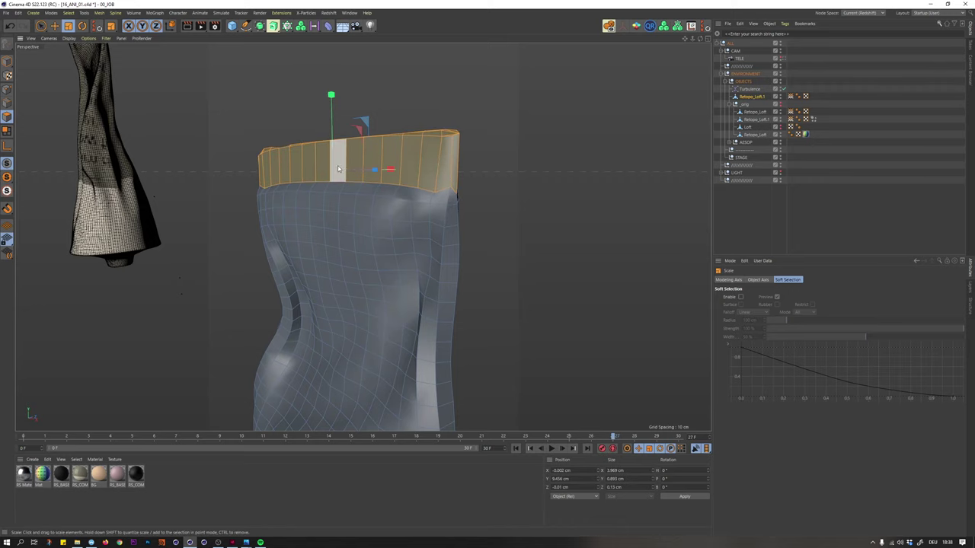
- Move the selected rim band slightly upward along the Y axis, undoing the accidental deselection first
alt+drag(338, 169, 378, 180)
click(42, 27)
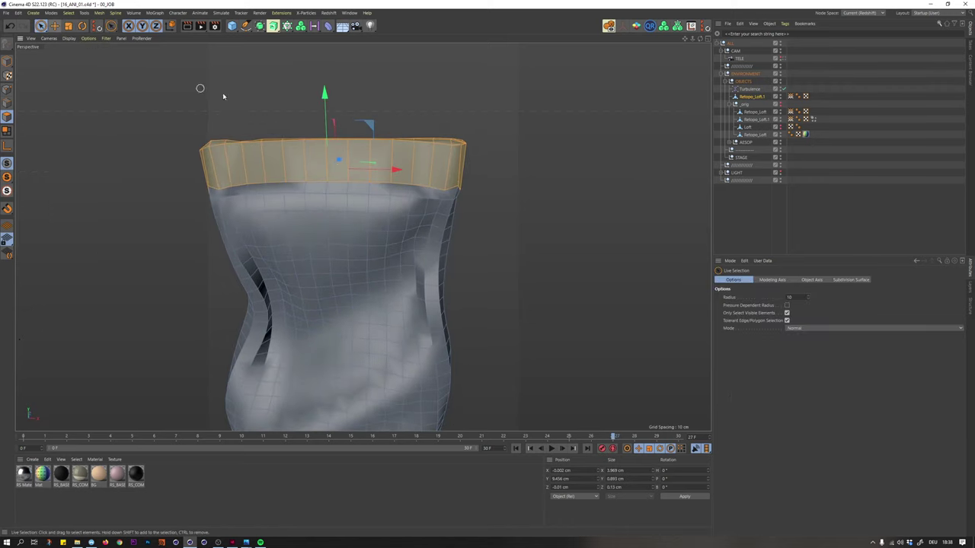
click(329, 102)
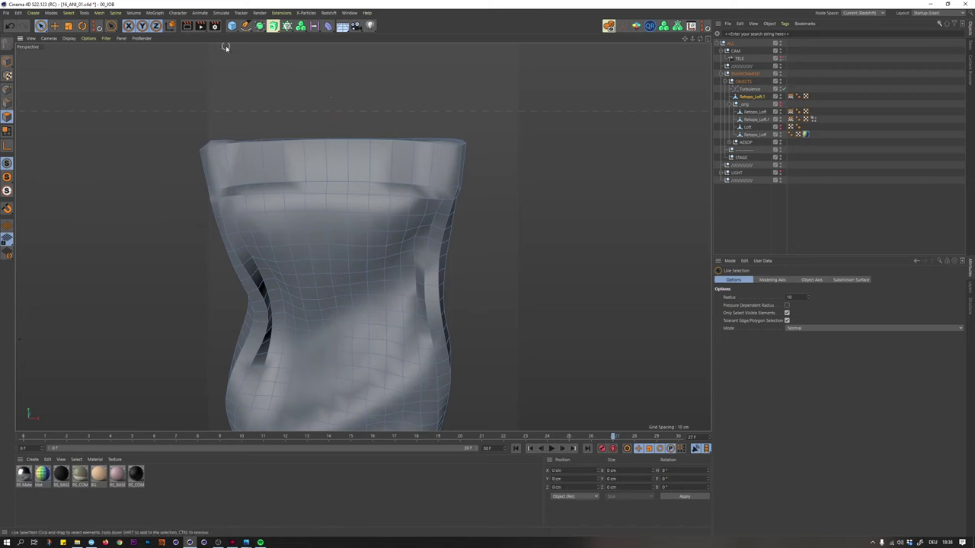
key(ctrl+z)
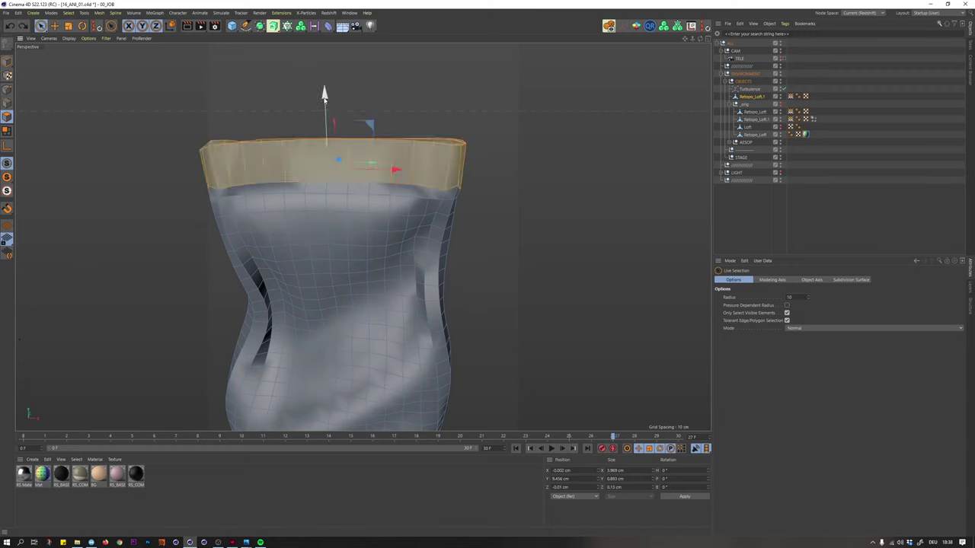
mouse_move(348, 163)
alt+mouse_down()
mouse_move(359, 180)
mouse_move(224, 169)
mouse_move(227, 180)
mouse_move(342, 166)
alt+mouse_up()
- Loop-select the edges below the rim band and even them out by scaling along Y to 0.125 cm
key(u)
key(l)
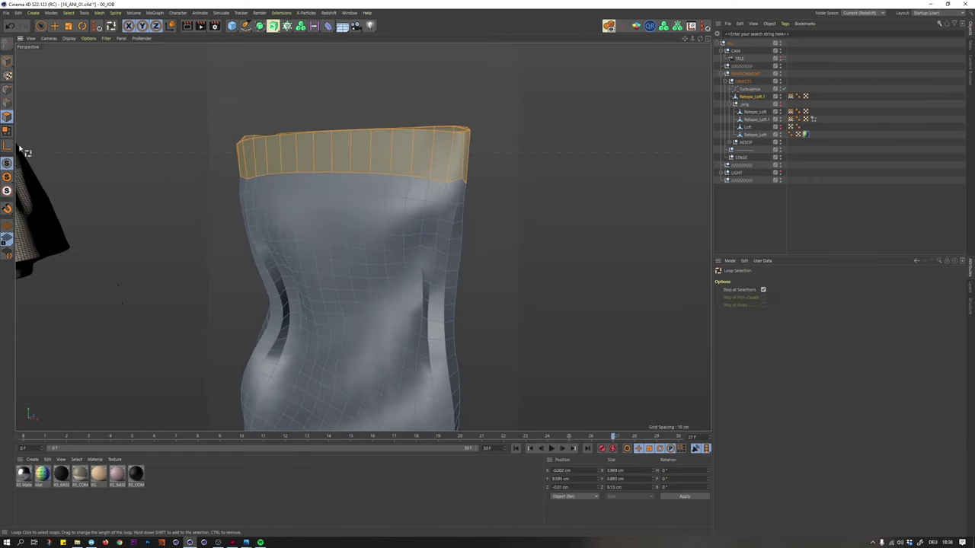
click(9, 104)
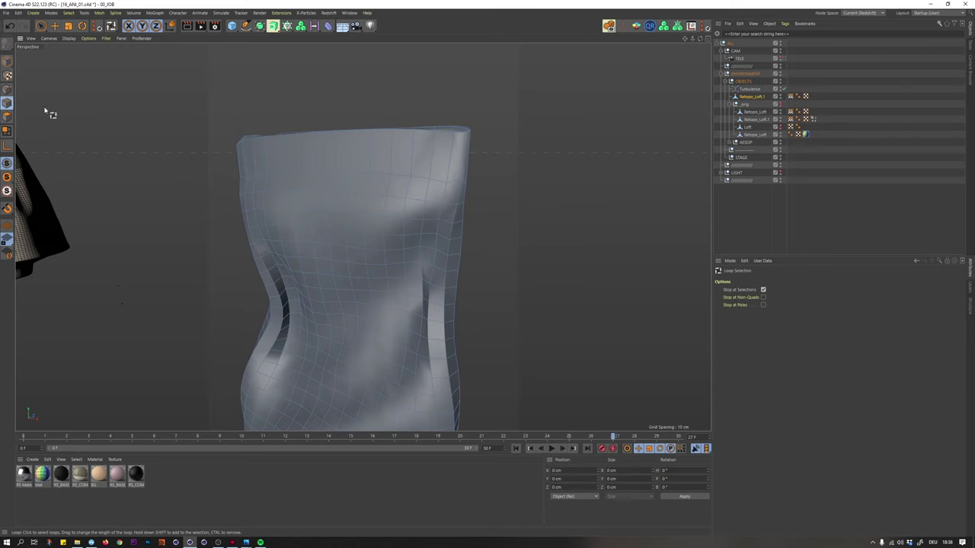
key(t)
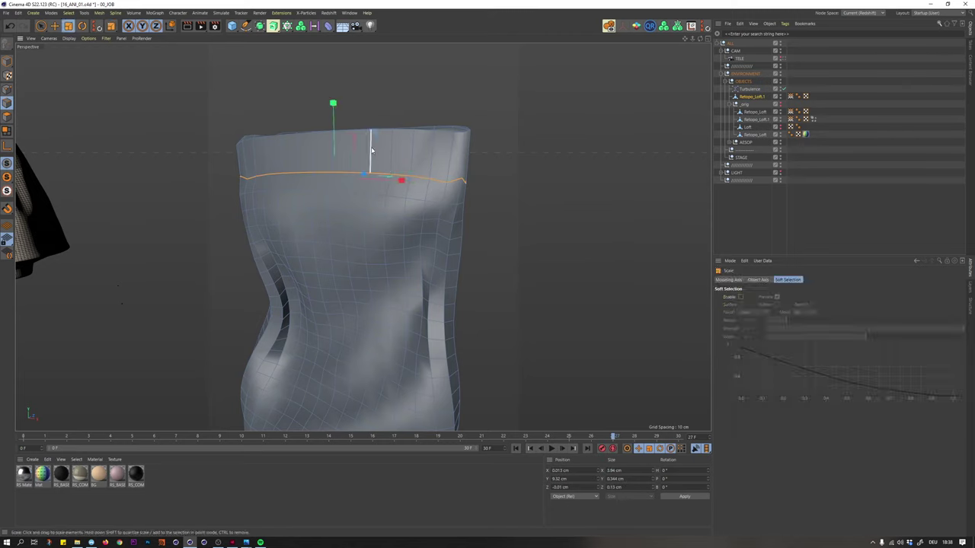
drag(333, 112, 442, 253)
- Select all edges of the tube's topmost rim with a Rectangle Selection in the Front view
key(u)
key(l)
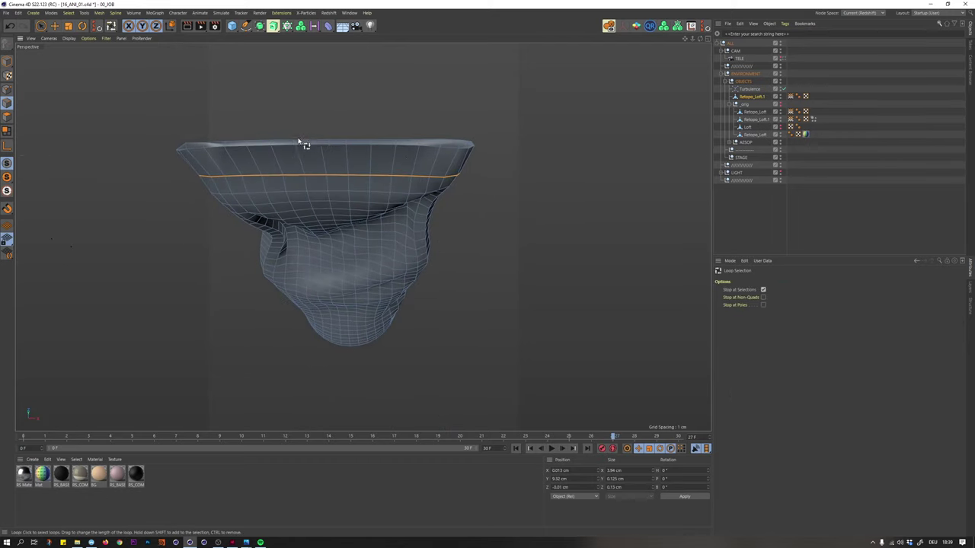
alt+drag(328, 165, 330, 142)
click(707, 39)
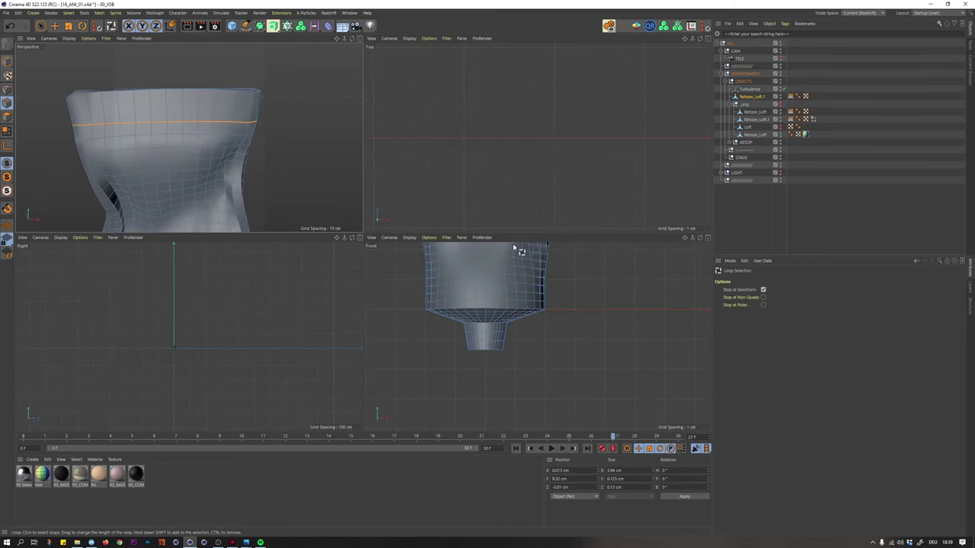
scroll(507, 300, down, 3)
alt+middle_drag(507, 300, 523, 414)
key(s)
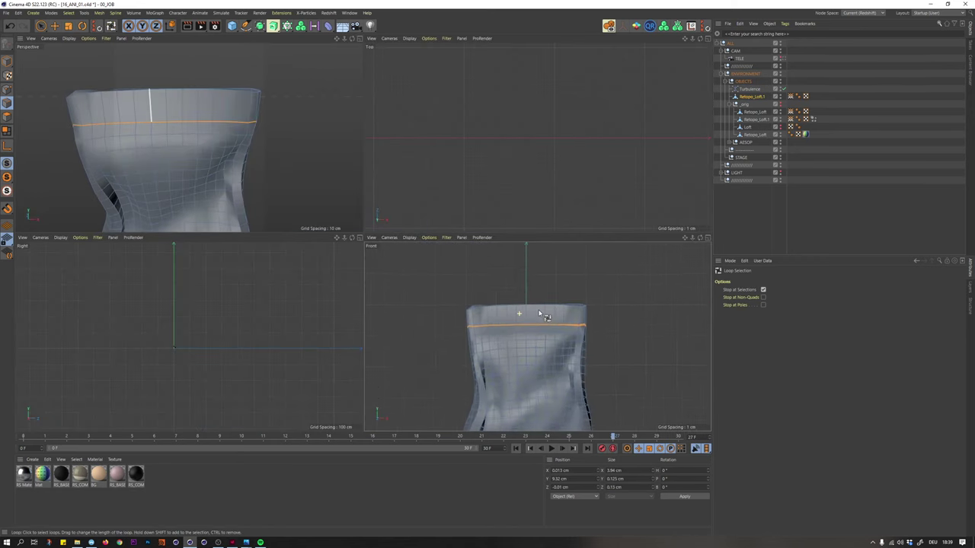
drag(42, 26, 67, 46)
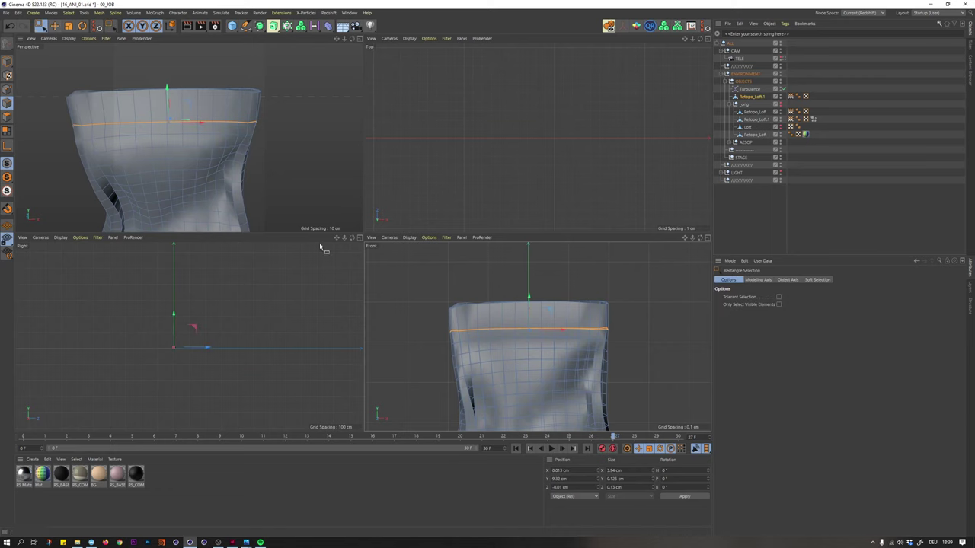
drag(396, 268, 646, 319)
- Scale the topmost rim edges along Y to 0.04 cm to level them and return to the full Perspective view
key(t)
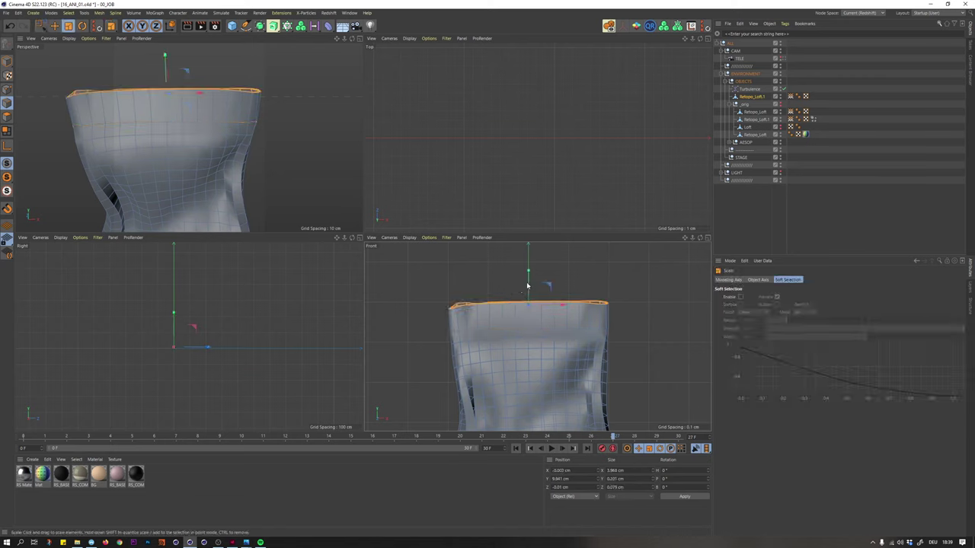
drag(529, 272, 527, 294)
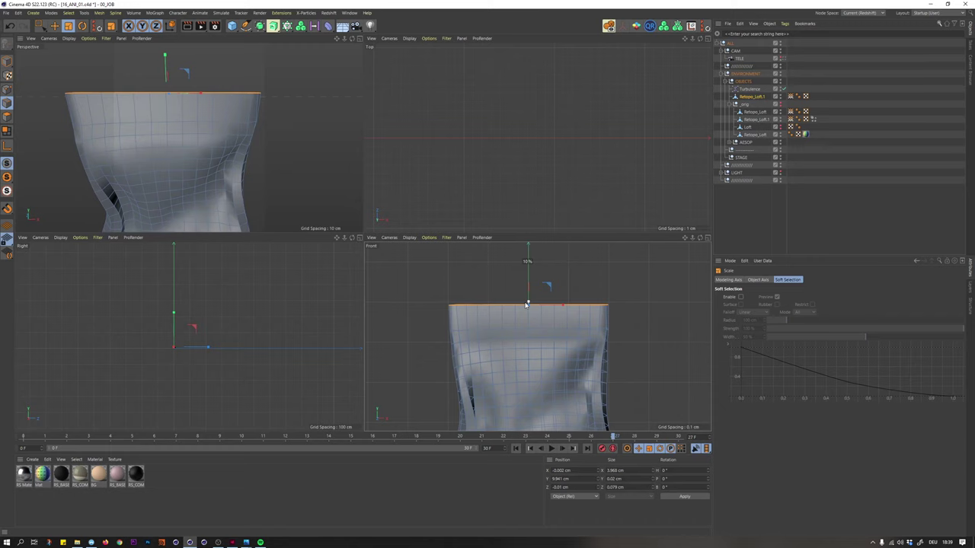
drag(527, 300, 526, 300)
click(360, 38)
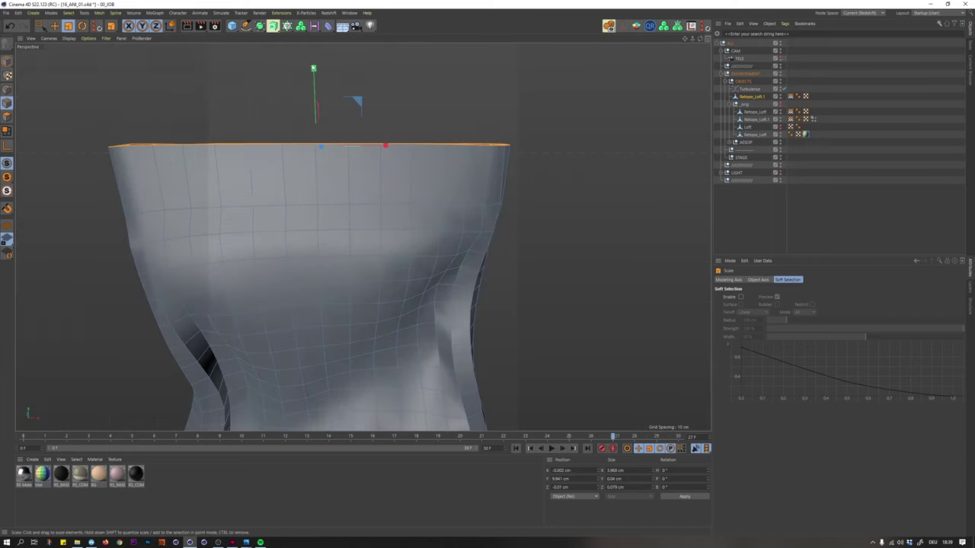
- Narrow the topmost rim edges along Z to 0.058 cm and check the whole tube
alt+drag(310, 154, 224, 201)
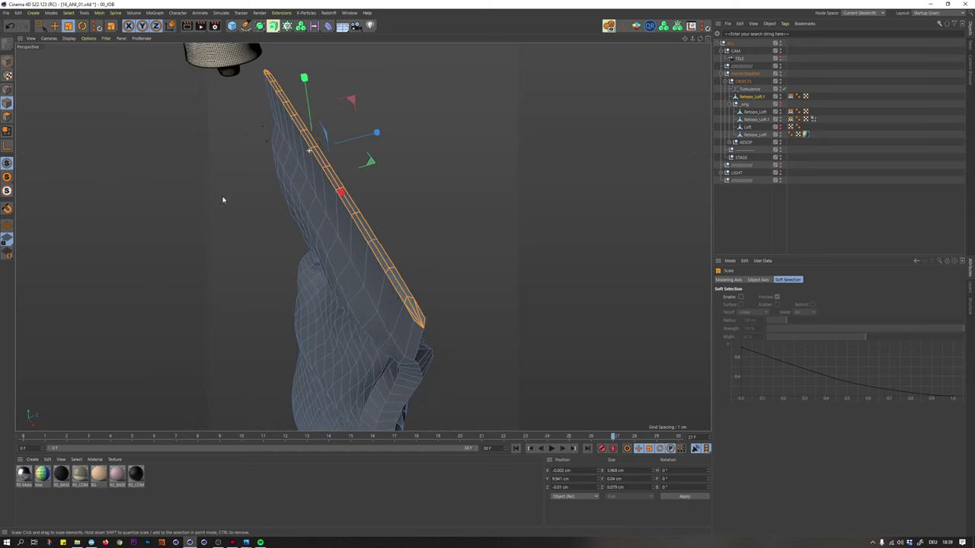
alt+right_drag(224, 200, 331, 173)
alt+drag(333, 177, 356, 153)
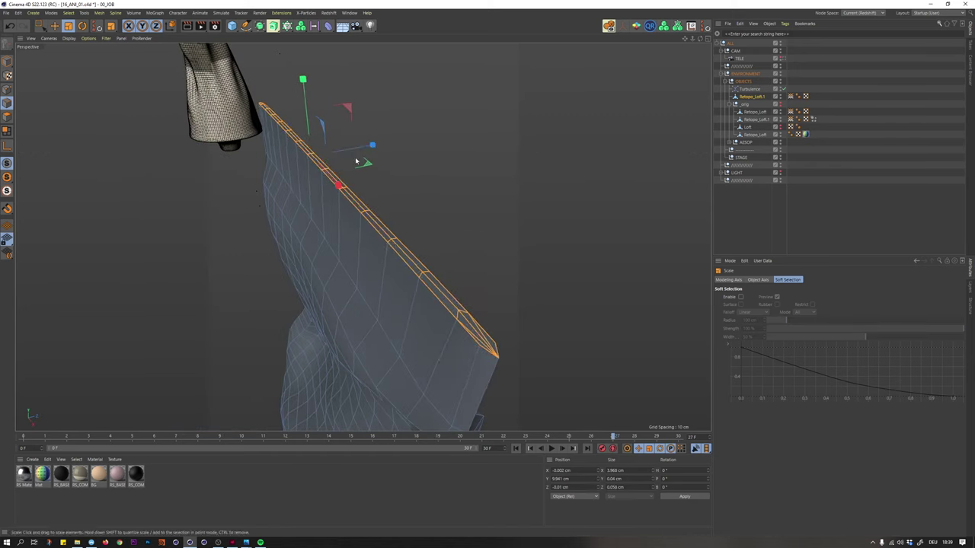
alt+drag(326, 198, 391, 175)
alt+right_drag(387, 185, 352, 207)
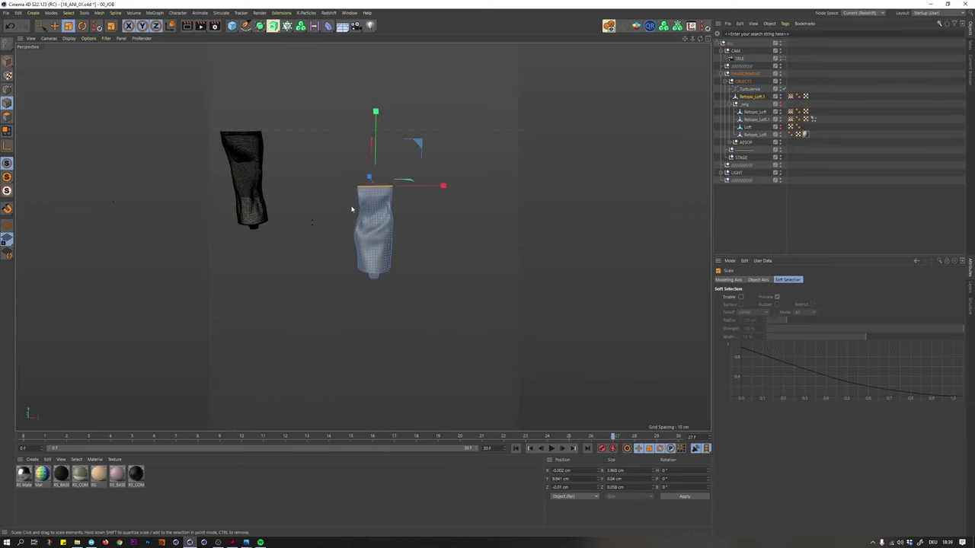
- Convert the topmost rim edge selection into a polygon selection and stretch the rim band taller along Y
alt+drag(361, 193, 364, 196)
scroll(364, 197, up, 6)
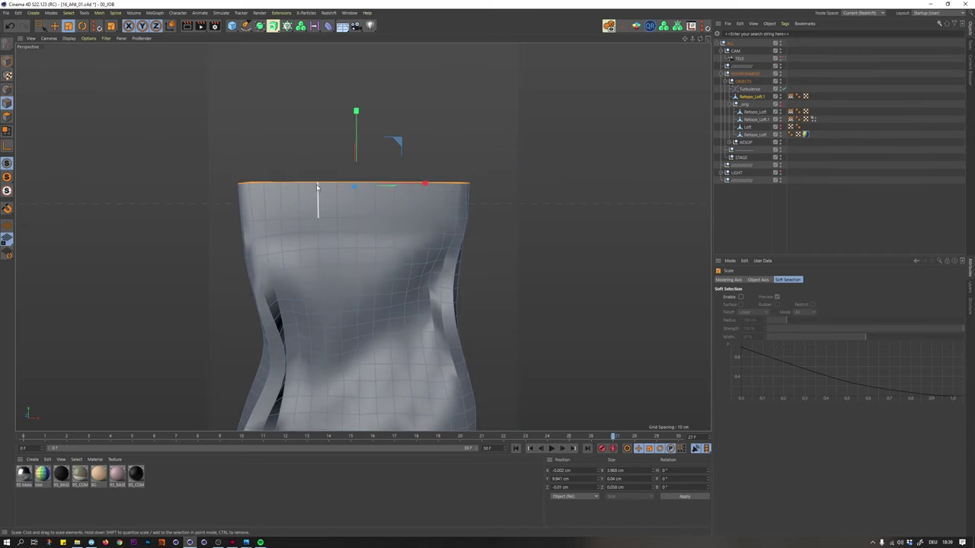
click(707, 39)
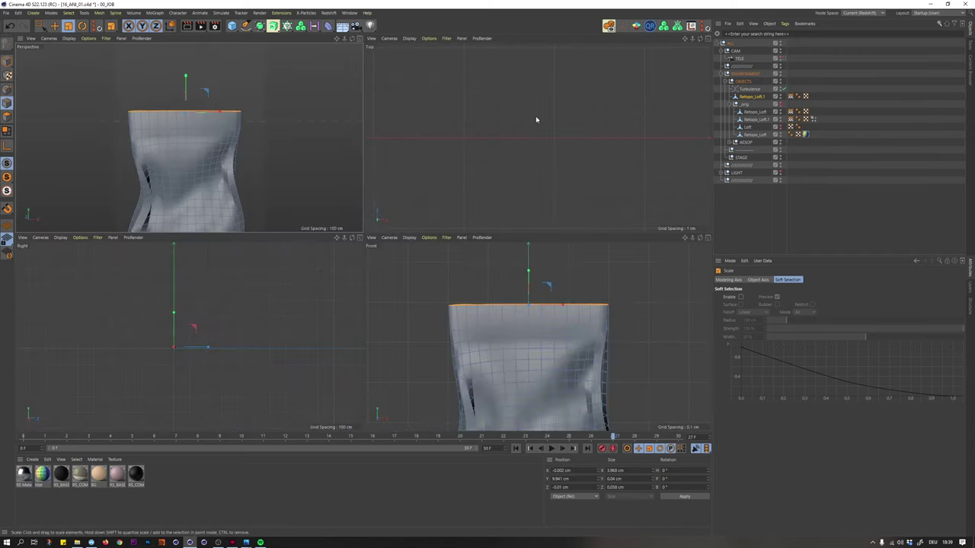
drag(42, 28, 59, 50)
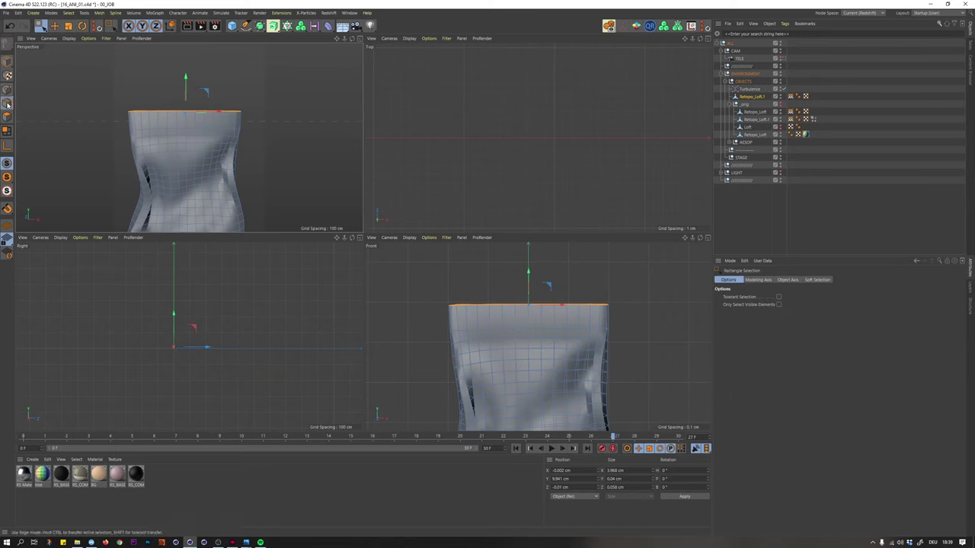
click(6, 116)
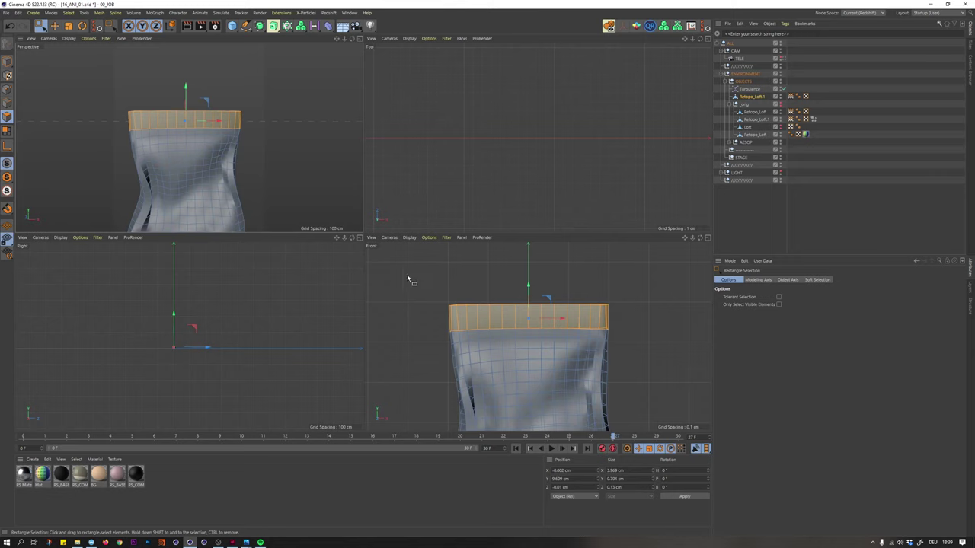
key(t)
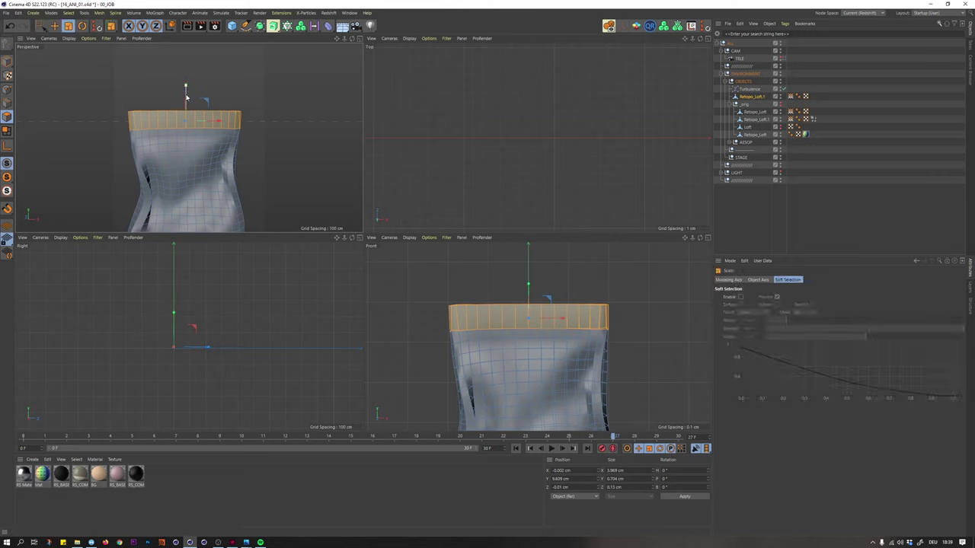
drag(186, 97, 184, 86)
click(359, 38)
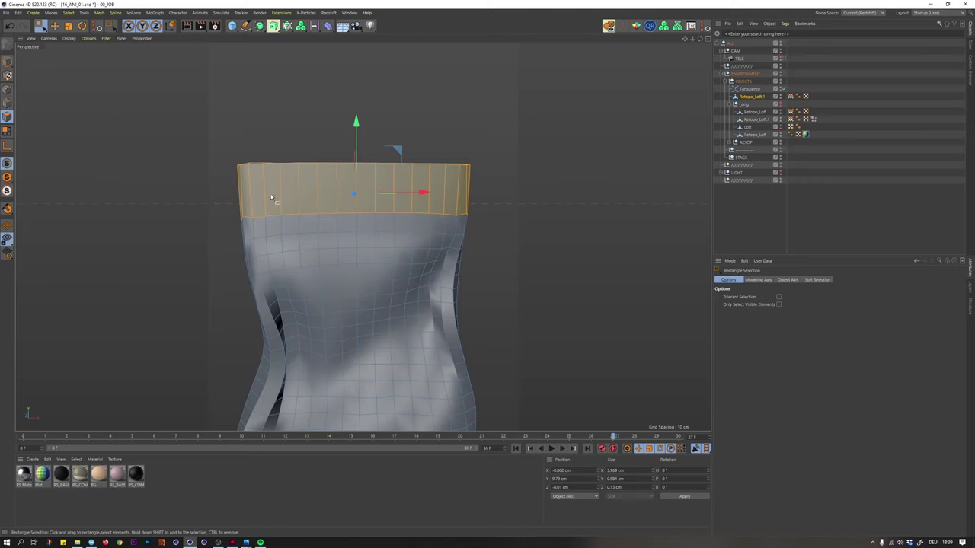
- Add three evenly spaced loop cuts around the rim band and return to Model mode
key(k)
key(l)
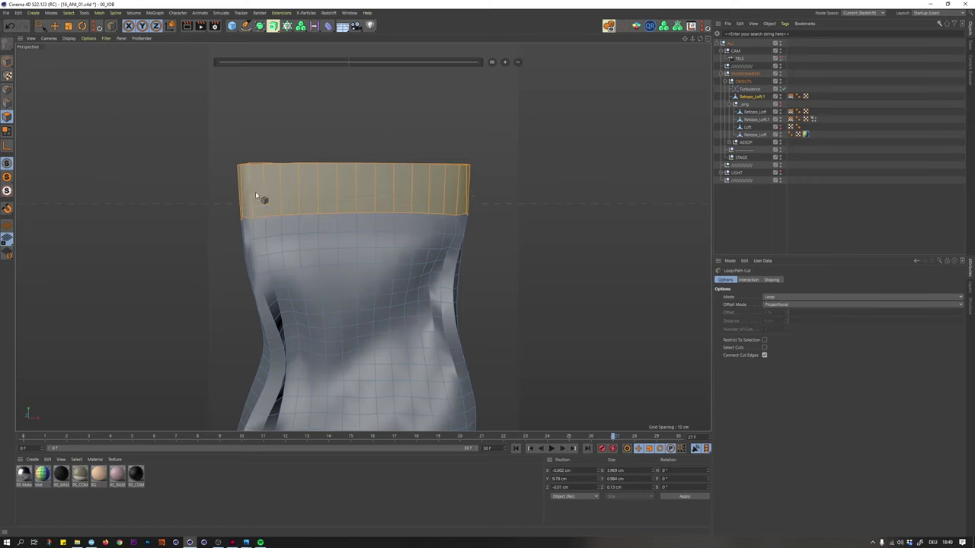
click(267, 186)
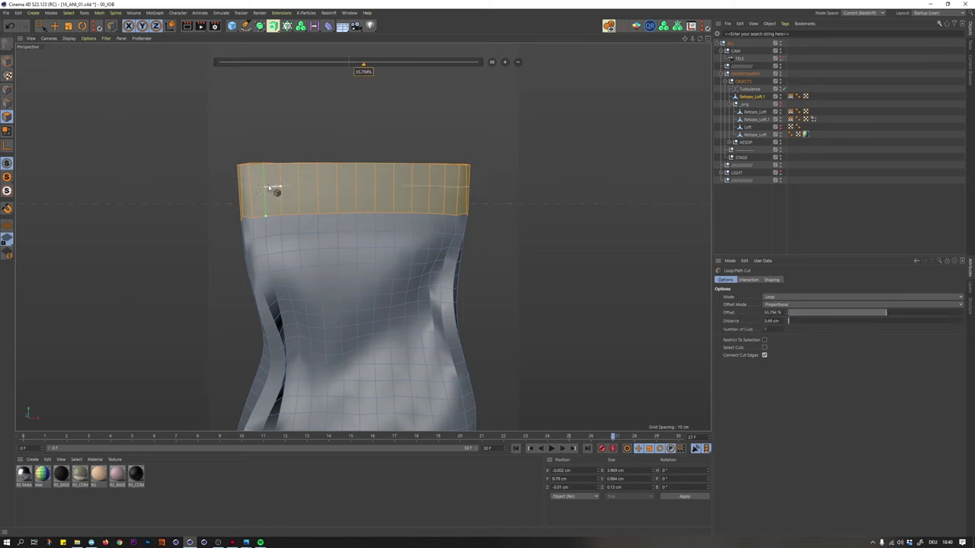
click(505, 63)
click(505, 63)
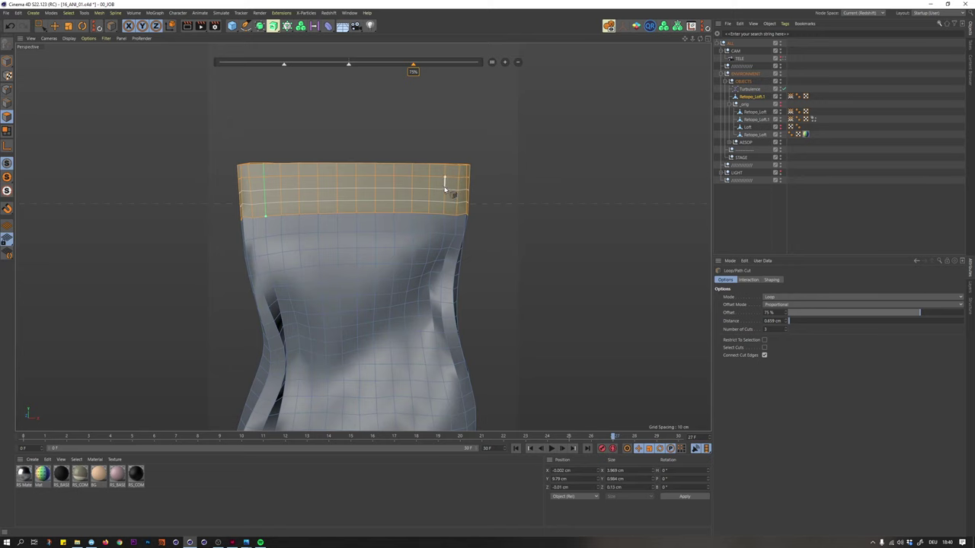
click(8, 61)
key(0)
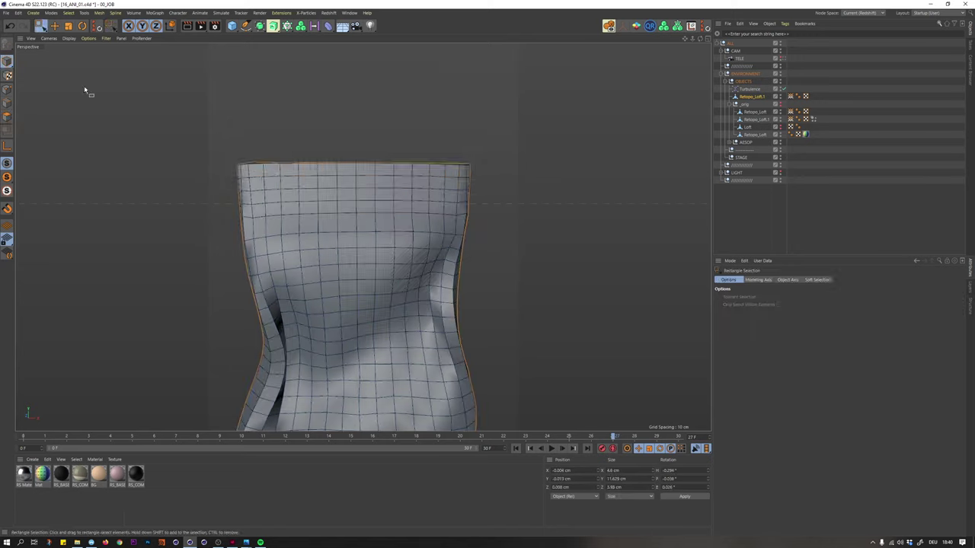
- Select the upper polygon rows of the rim band with a Rectangle Selection and start folding them over
click(7, 117)
drag(557, 126, 188, 198)
alt+drag(328, 171, 370, 172)
key(r)
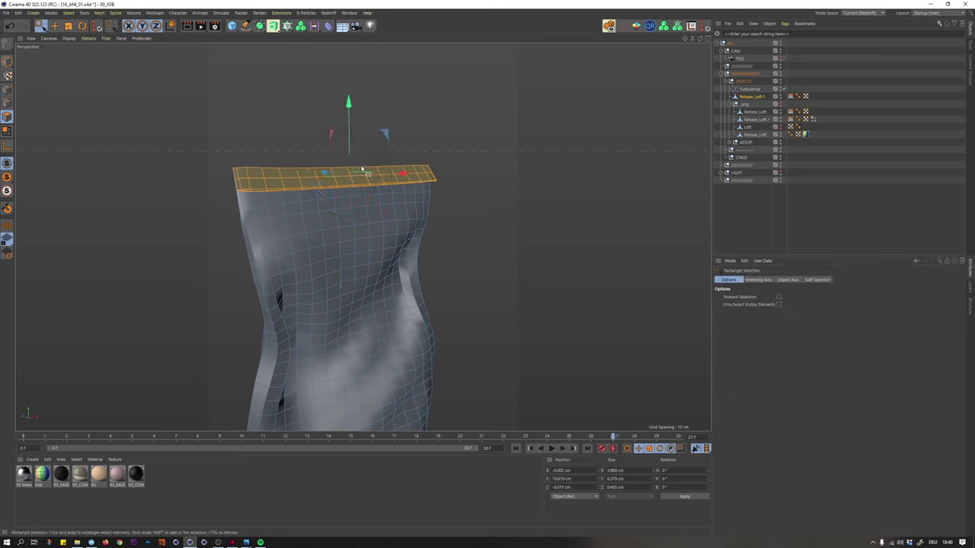
drag(348, 111, 348, 133)
drag(323, 193, 331, 197)
- Rotate the selected rim polygons further down from a side view, keeping them selected
alt+drag(434, 193, 284, 192)
key(r)
mouse_move(322, 137)
mouse_down()
mouse_move(322, 153)
mouse_move(323, 138)
mouse_up()
alt+drag(309, 183, 331, 188)
key(r)
drag(370, 226, 362, 210)
click(291, 160)
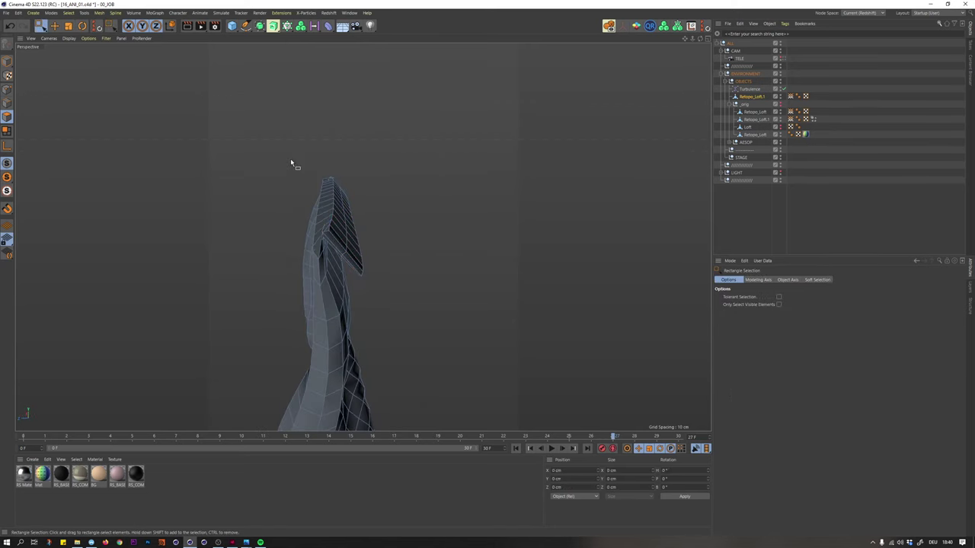
key(ctrl+z)
- Refine the rotation of the folded flap and shift it along Z toward the tube wall
drag(294, 164, 307, 153)
alt+drag(336, 164, 289, 227)
alt+drag(288, 227, 323, 209)
key(r)
drag(377, 176, 371, 172)
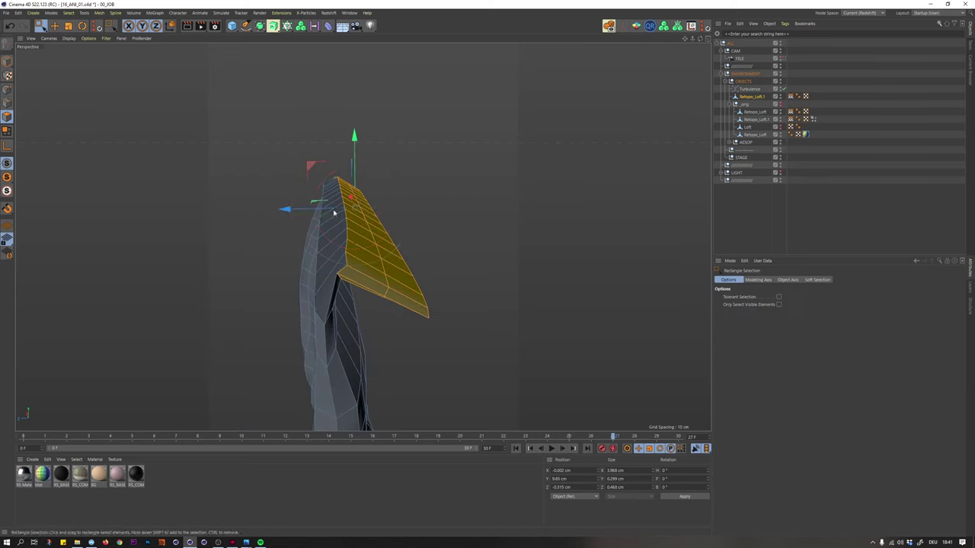
drag(333, 211, 325, 211)
alt+drag(325, 211, 415, 232)
- Select the outer polygons of the folded flap using Loop Selection and Fill Selection
key(u)
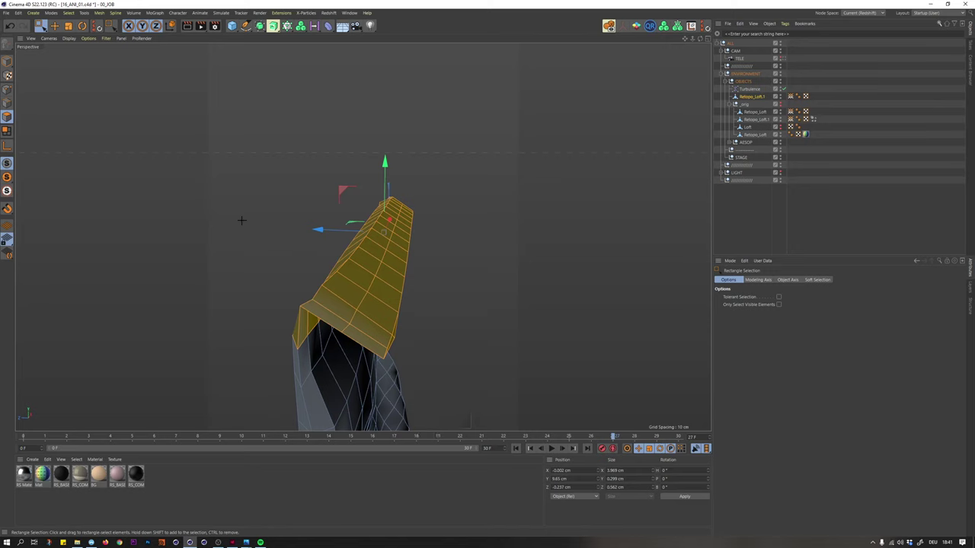
click(128, 141)
alt+drag(131, 143, 323, 232)
key(u)
key(l)
click(312, 267)
key(u)
key(f)
alt+drag(334, 274, 359, 257)
- Move the selected flap polygons along Z and rotate them to lie close against the tube
key(space)
alt+drag(359, 256, 377, 262)
drag(310, 279, 275, 278)
alt+drag(276, 278, 473, 295)
key(r)
key(space)
alt+drag(363, 237, 403, 300)
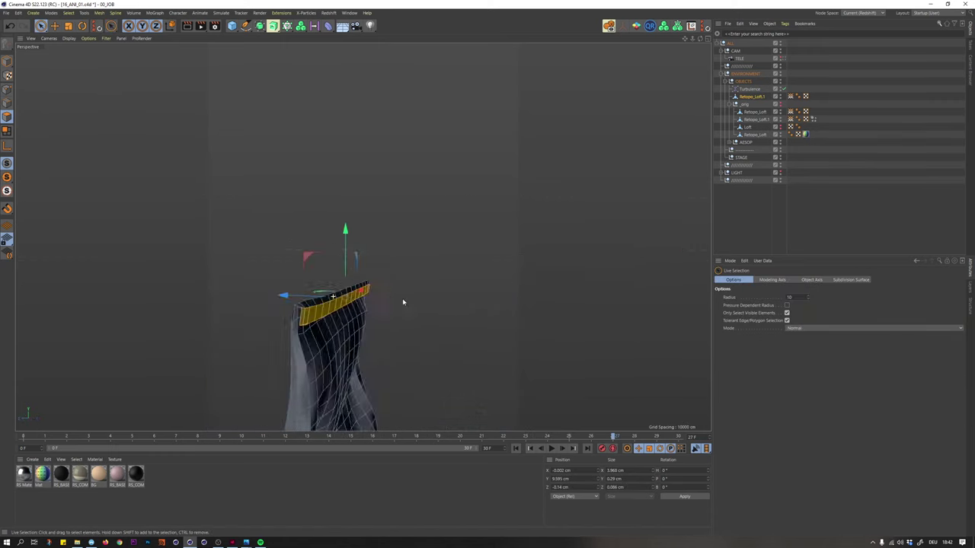
- Clear the selection and inspect the folded end and the whole tube from several angles
click(403, 301)
alt+middle_drag(332, 359, 306, 144)
scroll(298, 150, up, 5)
alt+drag(298, 150, 360, 154)
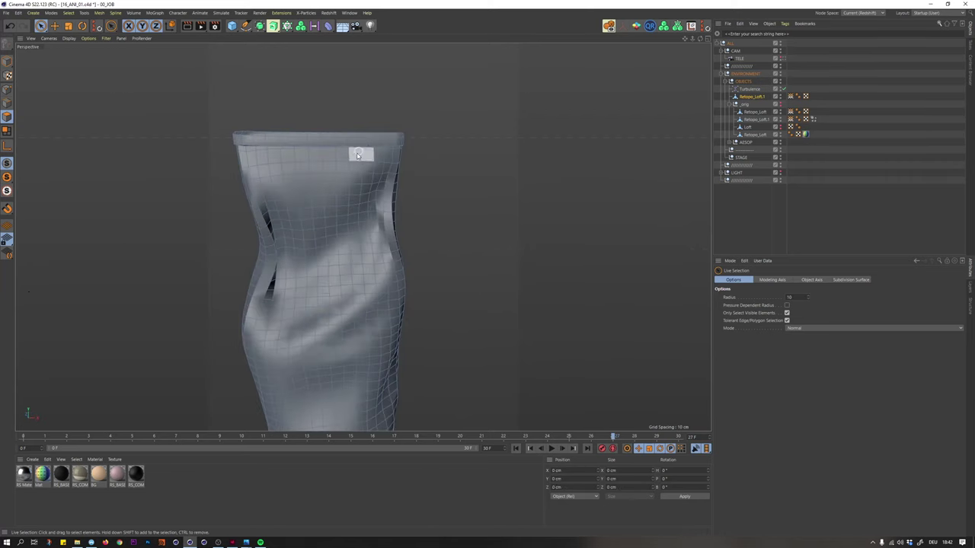
alt+middle_drag(353, 183, 355, 146)
scroll(354, 145, down, 5)
alt+drag(332, 148, 352, 124)
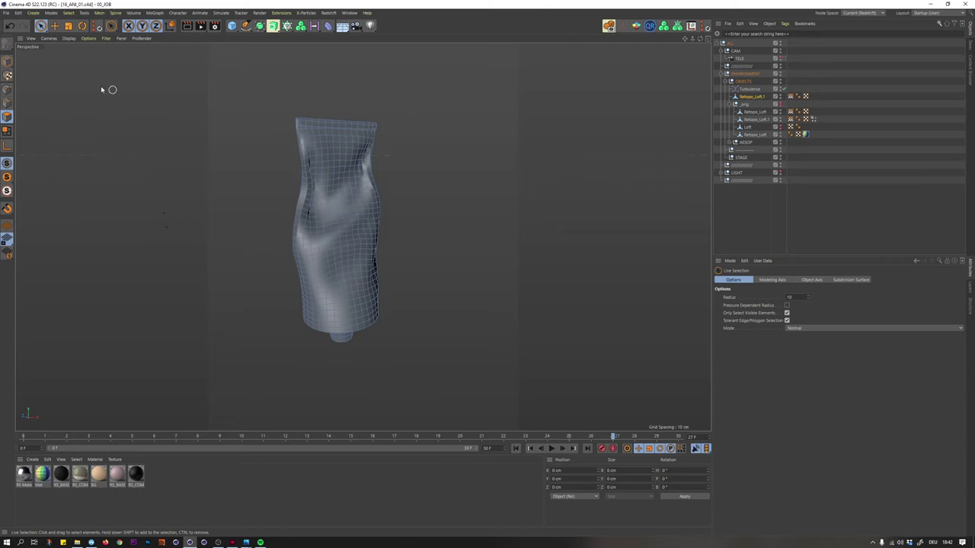
- Add a Subdivision Surface object and nest Retopo_Loft.1 under it in the OBJECTS group
key(shift+c)
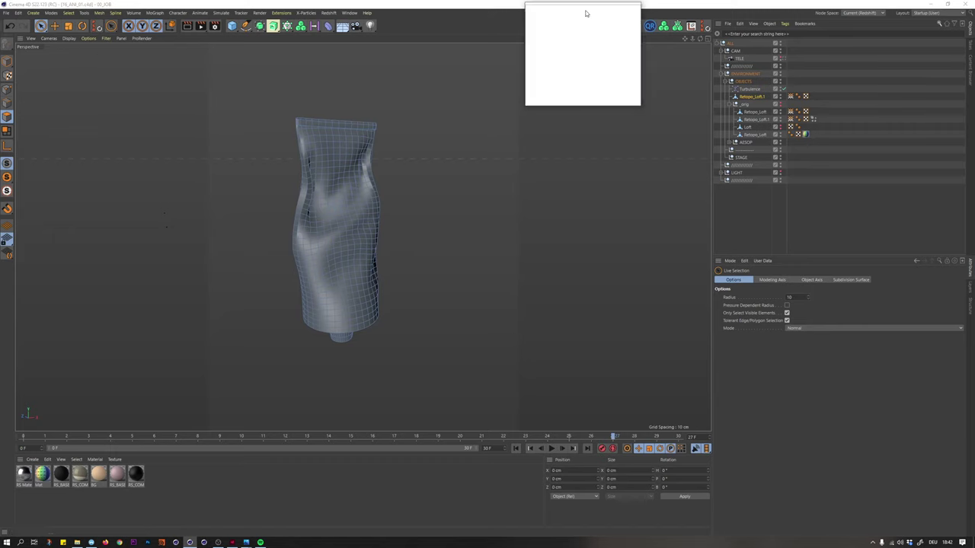
text(subd)
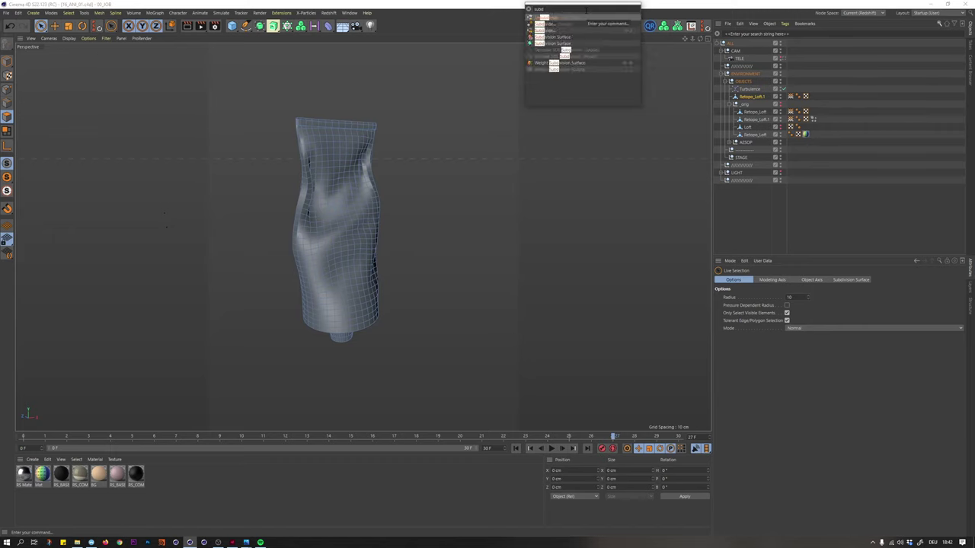
key(Down)
key(Down)
key(Down)
key(Return)
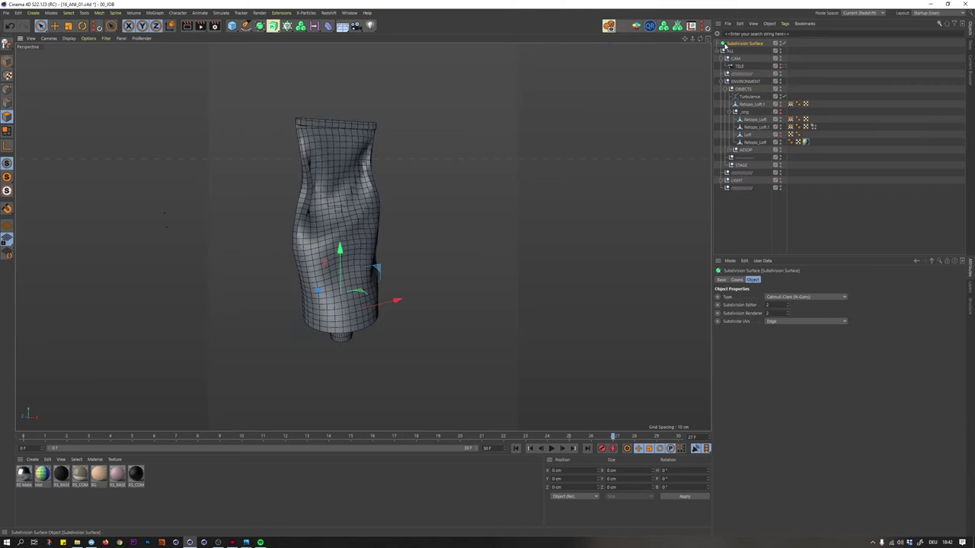
drag(744, 99, 745, 87)
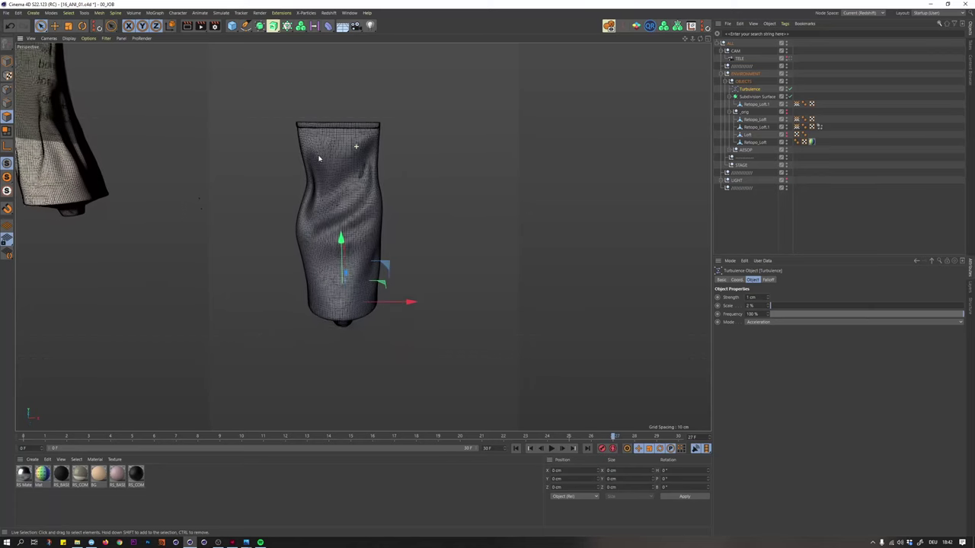
scroll(348, 141, up, 5)
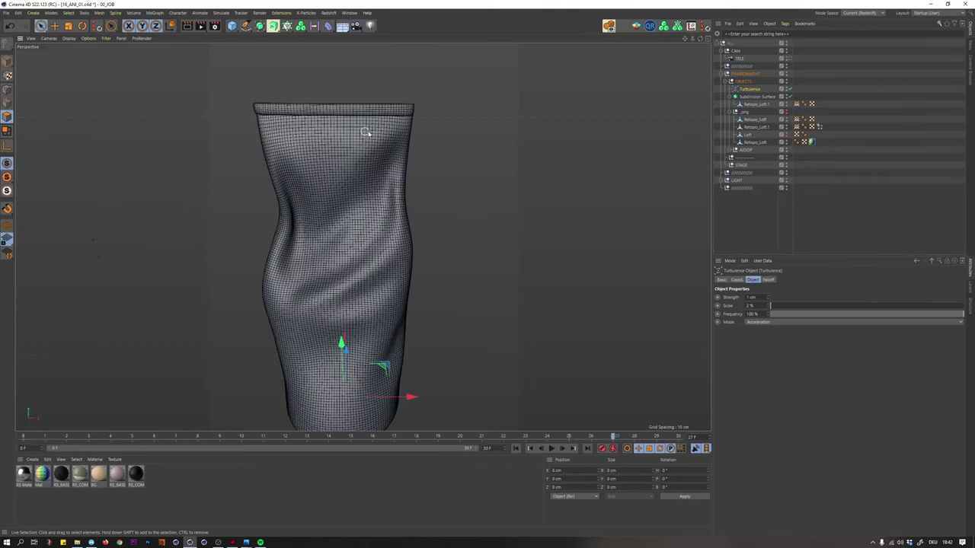
- Disable the Subdivision Surface and activate the Loop/Path Cut tool
click(786, 97)
click(751, 97)
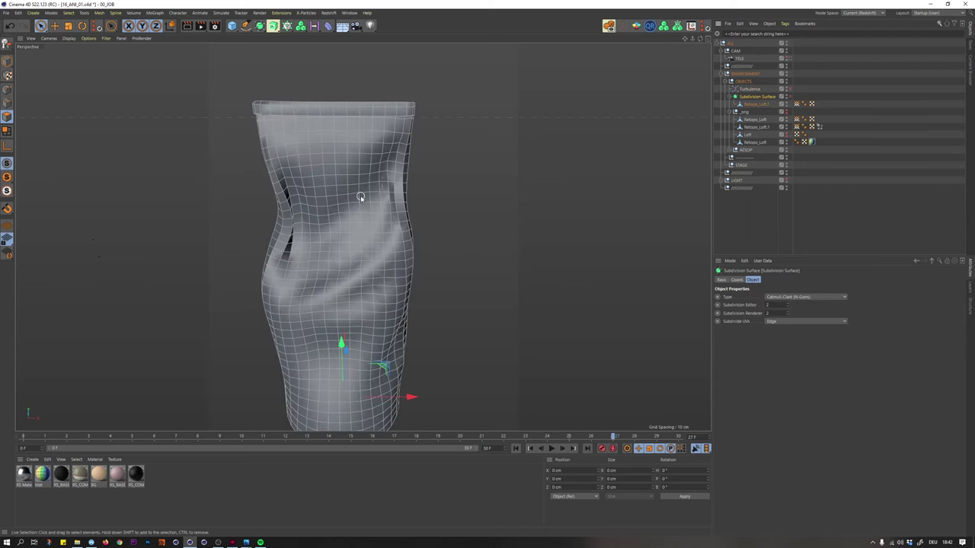
key(k)
key(l)
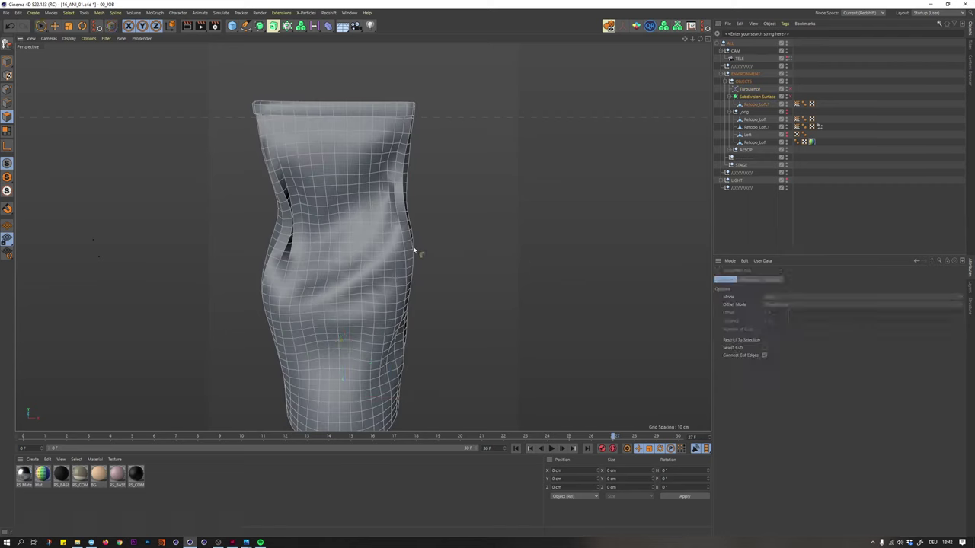
key(m)
key(k)
key(k)
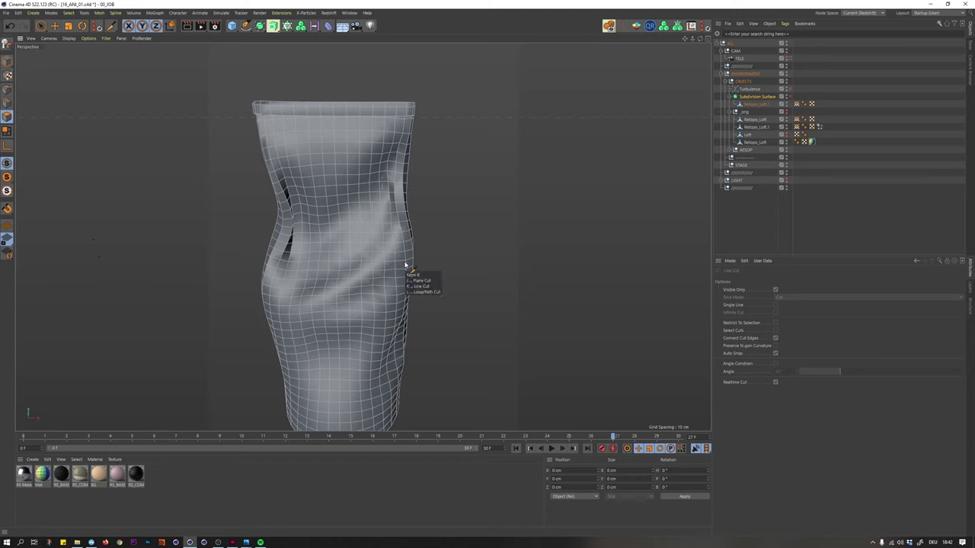
key(l)
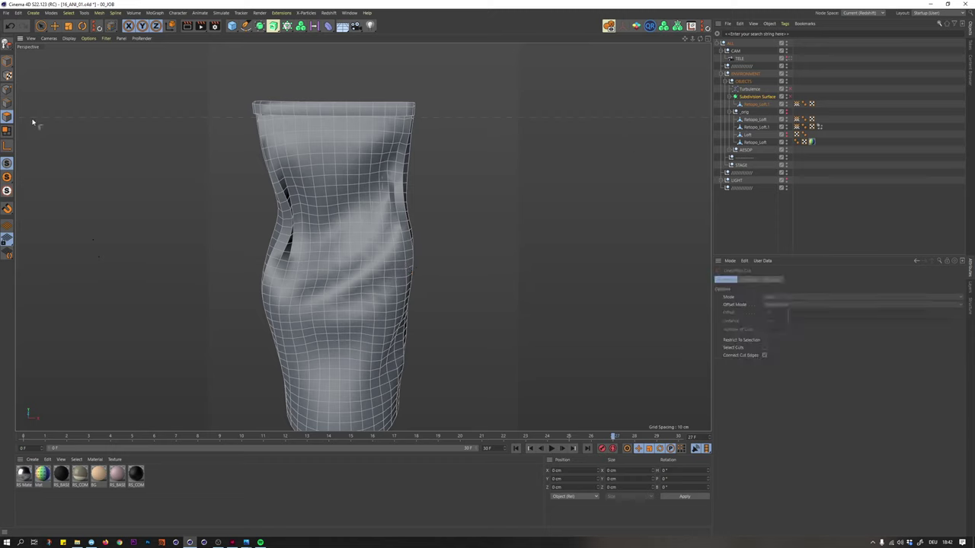
- Add supporting loop cuts to Retopo_Loft.1 beside the outer shoulder edge at about 9% and beside the neck base at about 91%
click(739, 105)
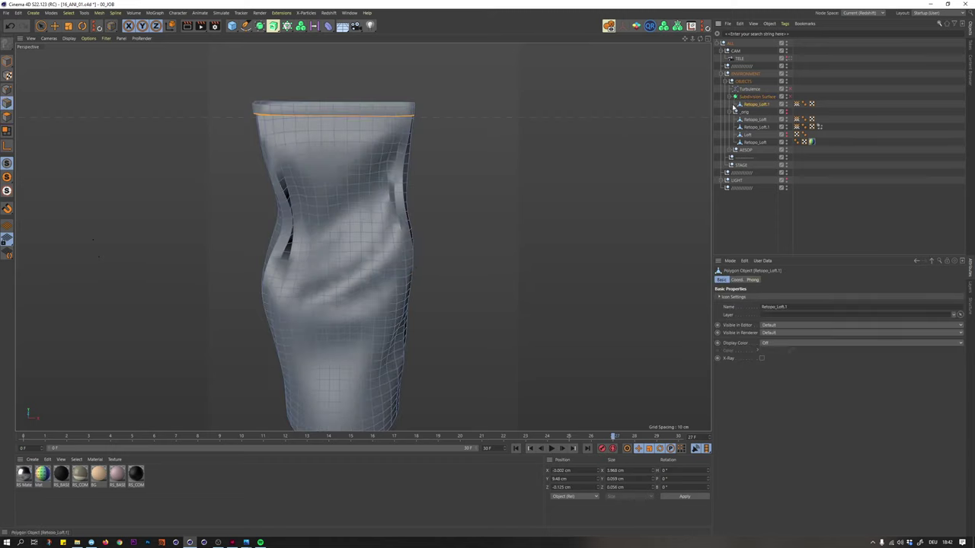
alt+middle_drag(405, 234, 393, 185)
alt+drag(392, 185, 316, 264)
scroll(316, 264, up, 3)
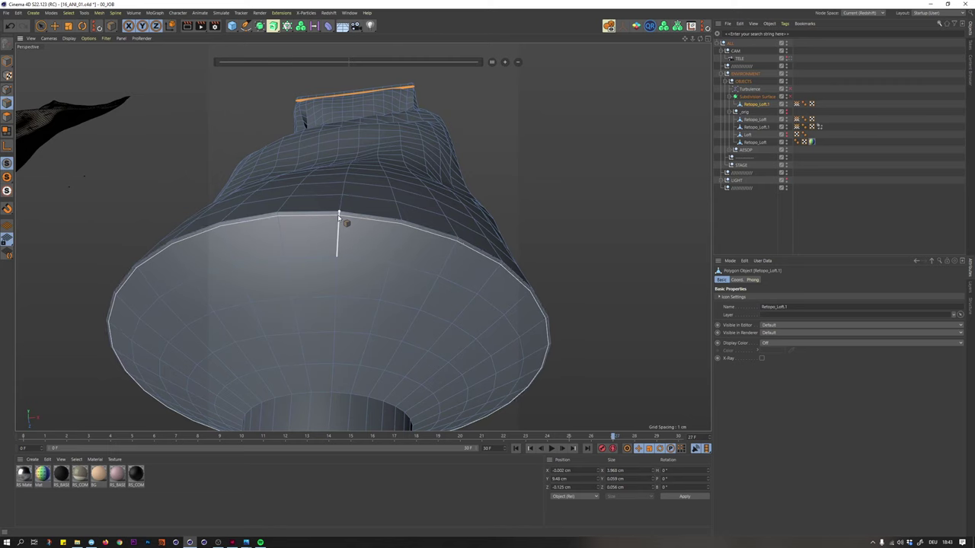
click(339, 219)
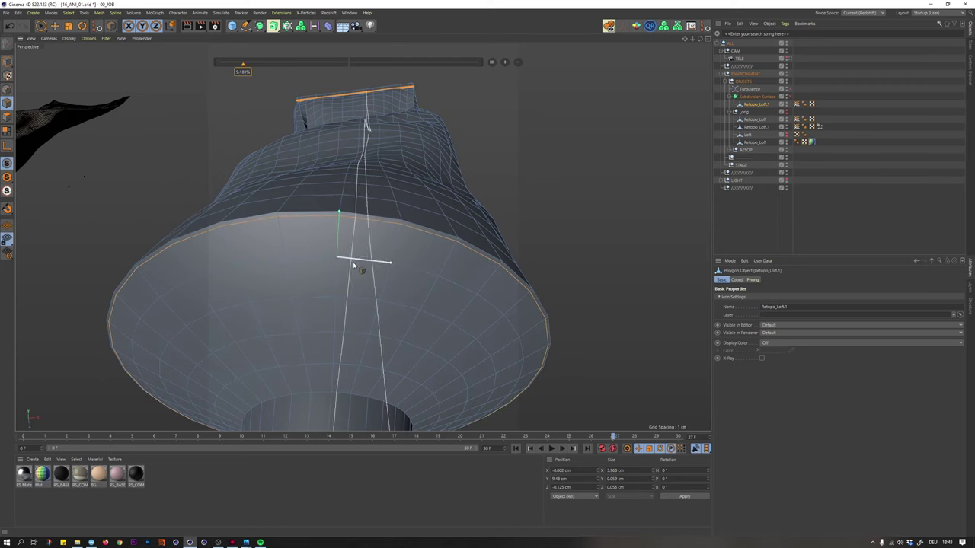
mouse_move(364, 237)
alt+mouse_down()
mouse_move(377, 125)
mouse_move(382, 144)
alt+mouse_up()
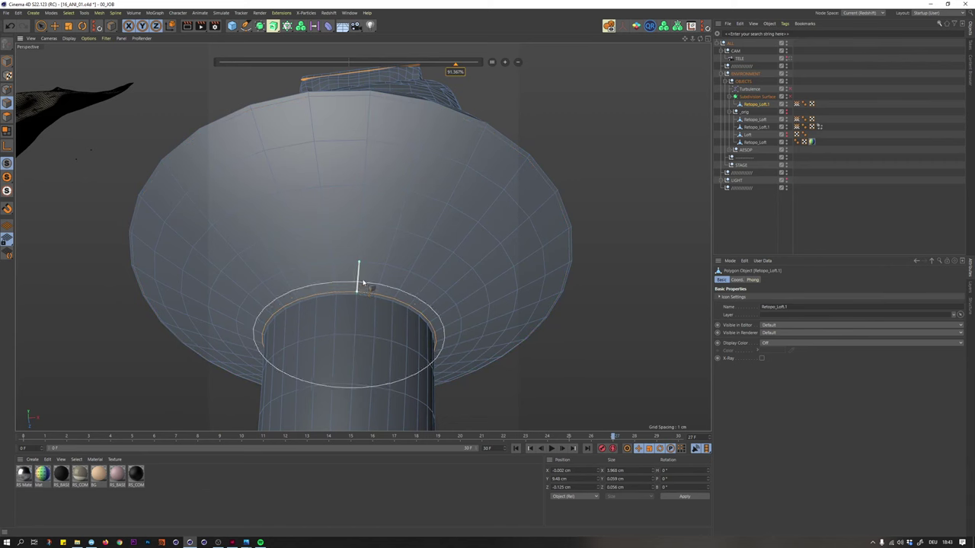
click(359, 294)
- Preview the smoothed shoulder and neck with the Subdivision Surface enabled, and switch it off again
click(811, 88)
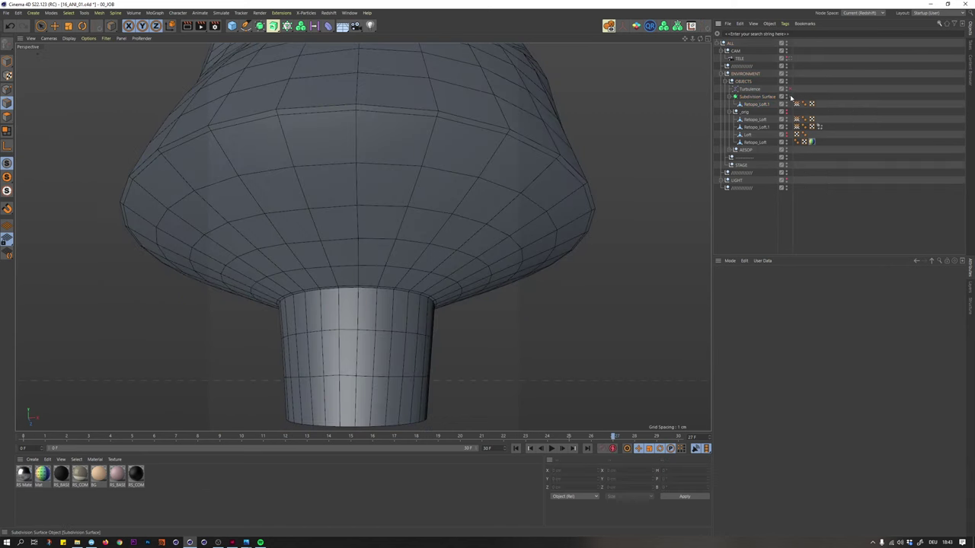
alt+drag(402, 121, 430, 122)
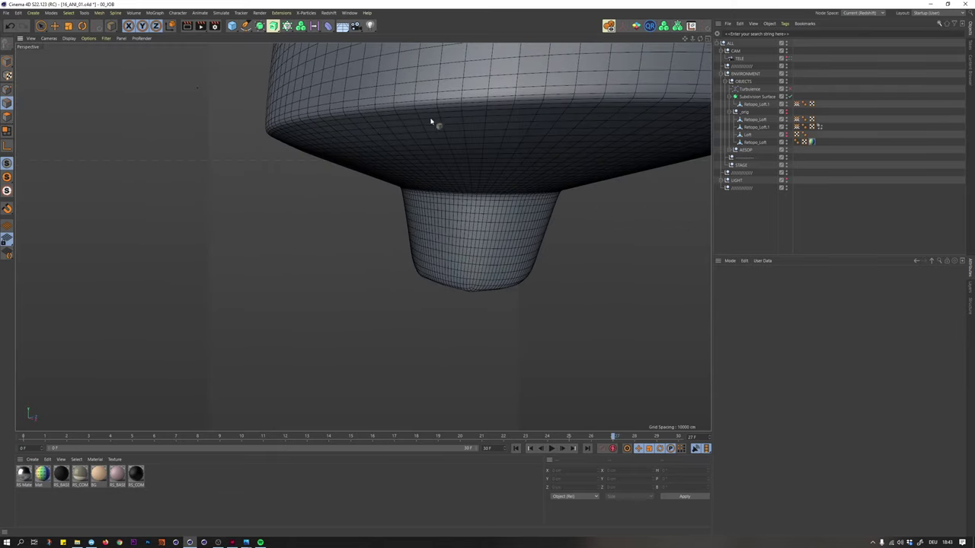
click(786, 96)
alt+drag(458, 90, 362, 99)
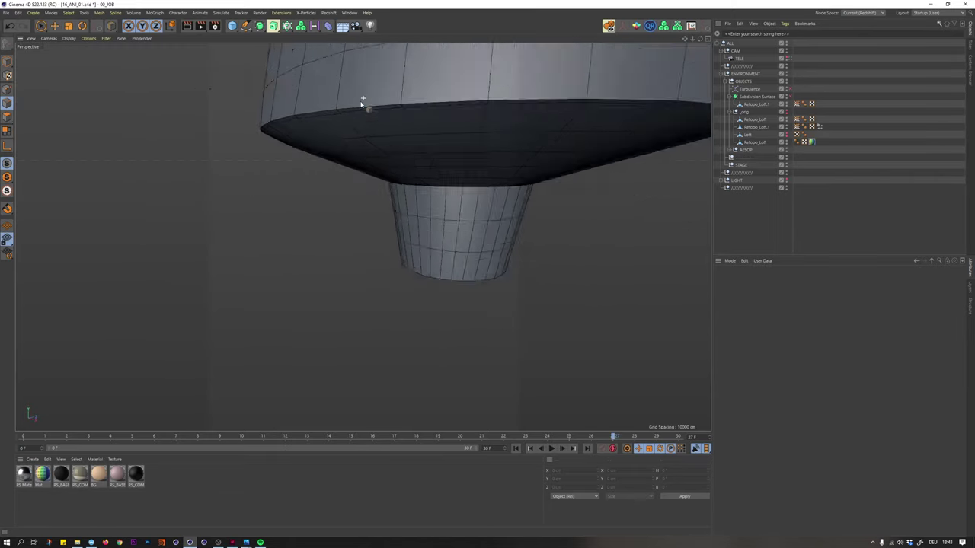
scroll(362, 99, down, 4)
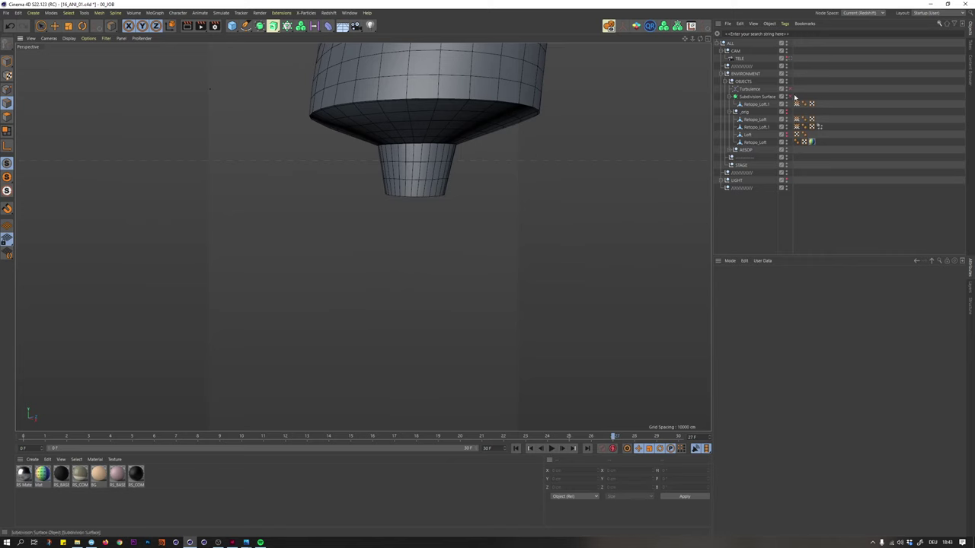
- Add a supporting loop cut to Retopo_Loft.1 just above the outer shoulder edge at about 7%
click(754, 103)
key(k)
key(l)
scroll(443, 98, up, 3)
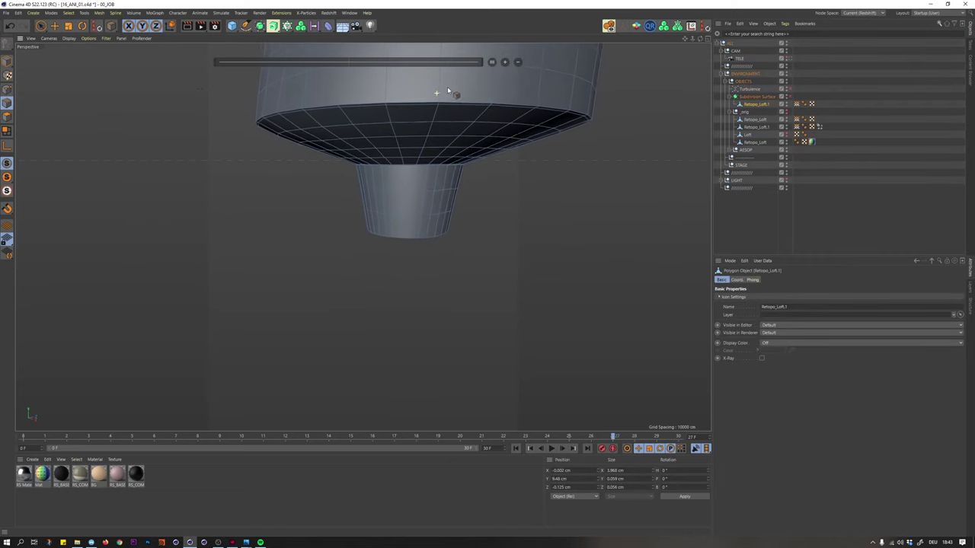
click(439, 103)
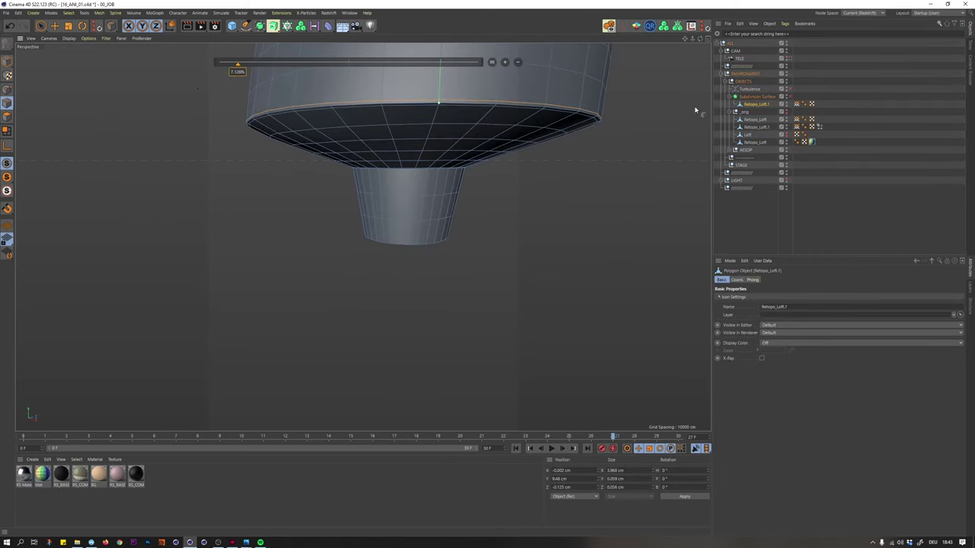
- Preview the smoothed shoulder and folded end with the Subdivision Surface enabled, and switch it off again
click(787, 95)
alt+drag(420, 77, 349, 202)
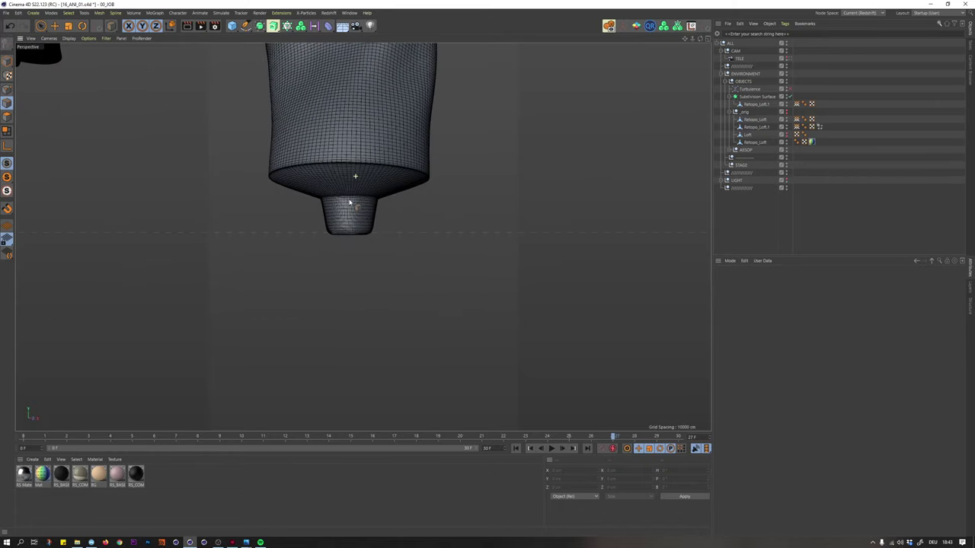
alt+drag(364, 153, 451, 165)
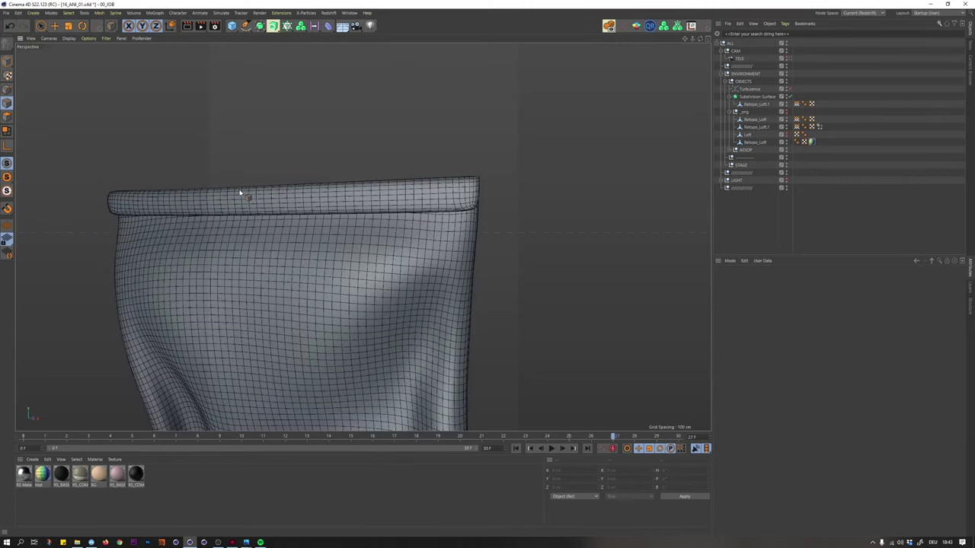
alt+drag(382, 200, 419, 202)
click(788, 97)
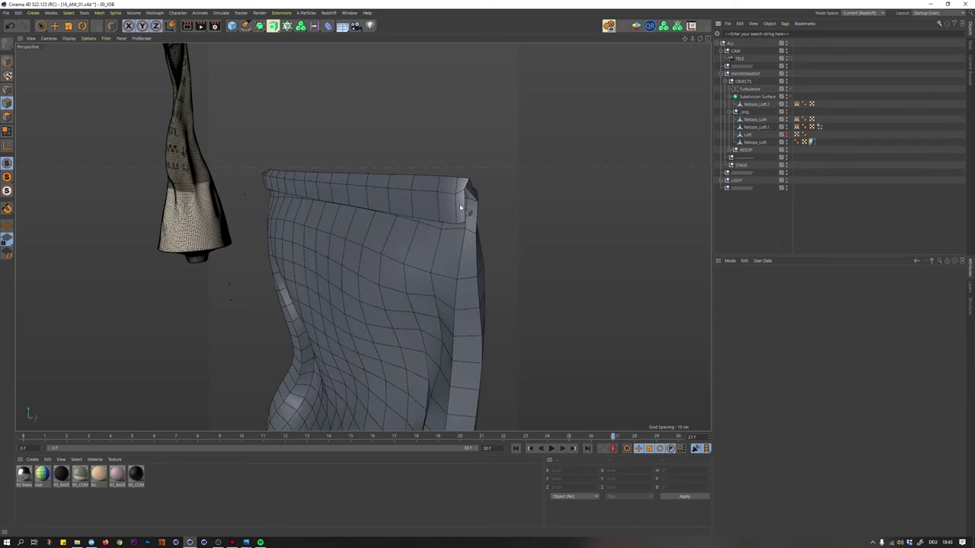
- Add a supporting loop cut to Retopo_Loft.1 along the lower edge of the folded strip at about 93%
click(754, 104)
key(k)
key(l)
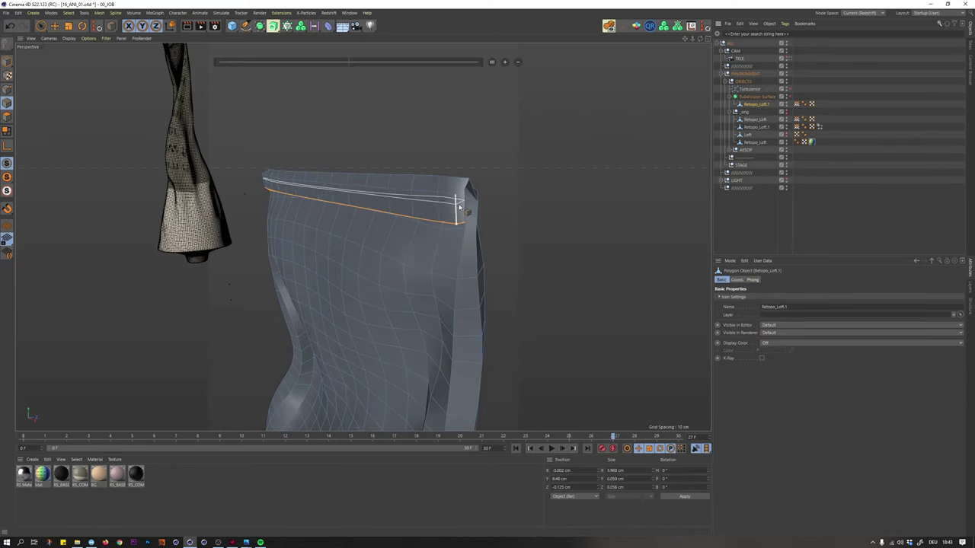
alt+drag(459, 202, 435, 226)
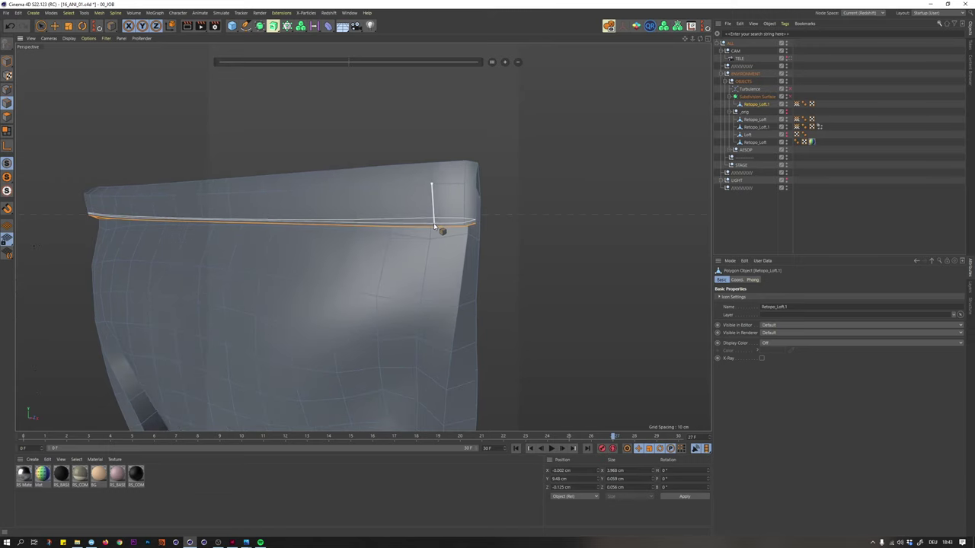
click(434, 226)
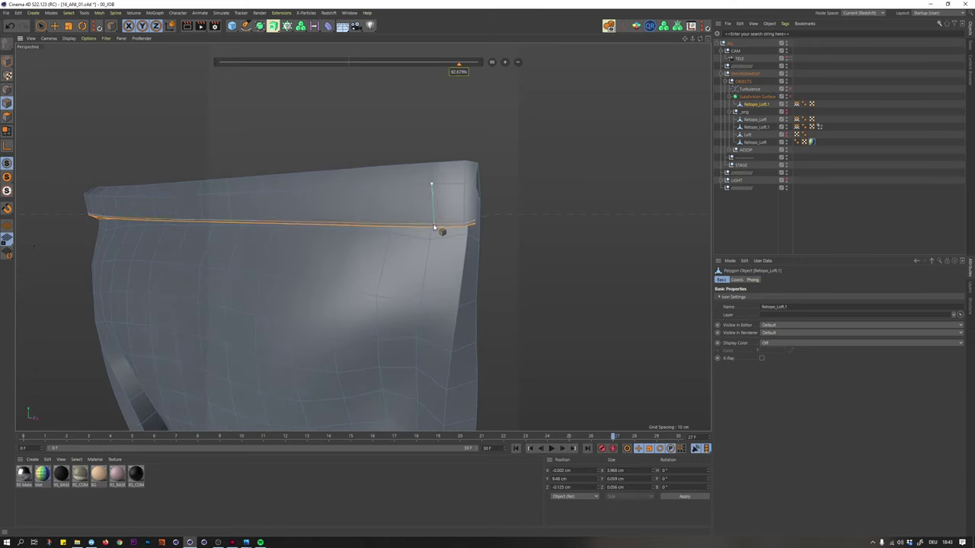
- Undo a trial loop cut around the fold's corner and add one along the tube's narrow side at about 29%
click(474, 177)
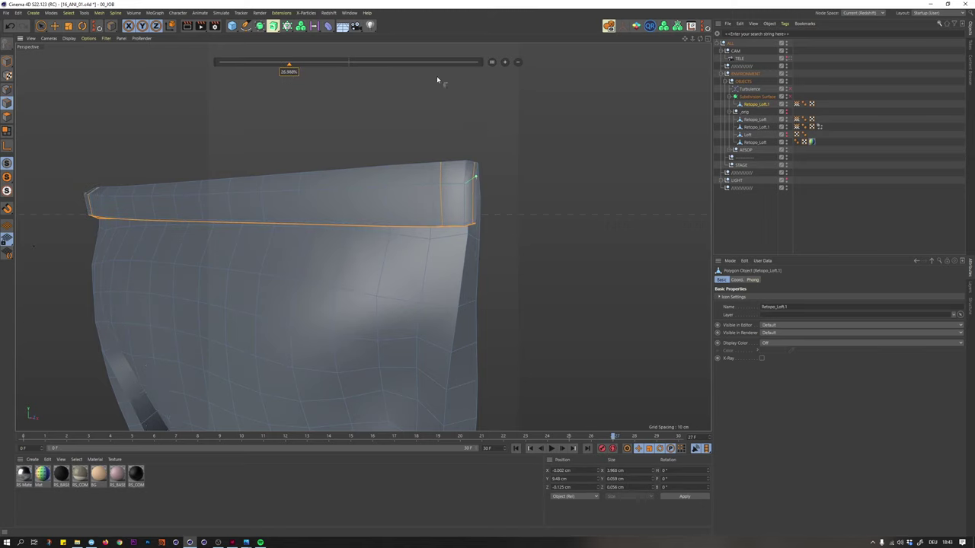
key(ctrl+z)
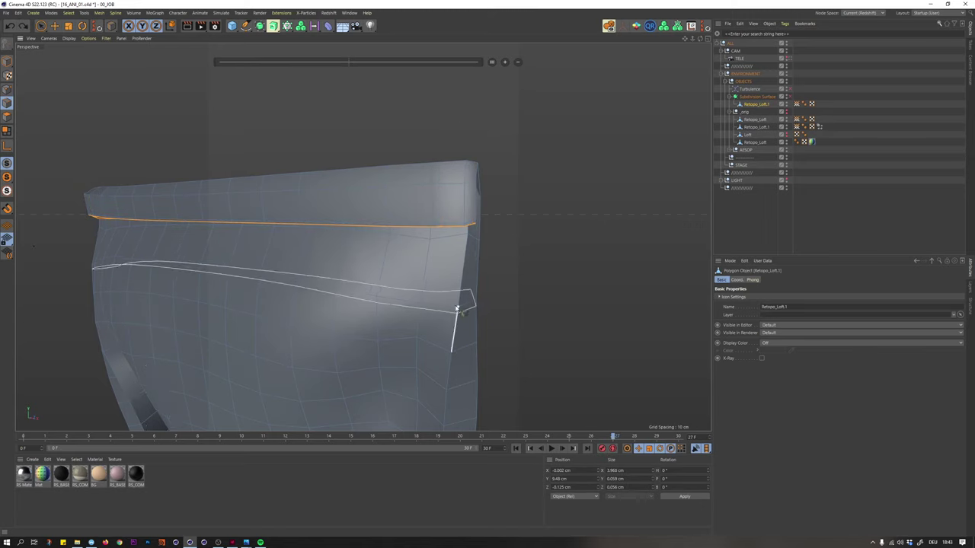
scroll(472, 293, up, 2)
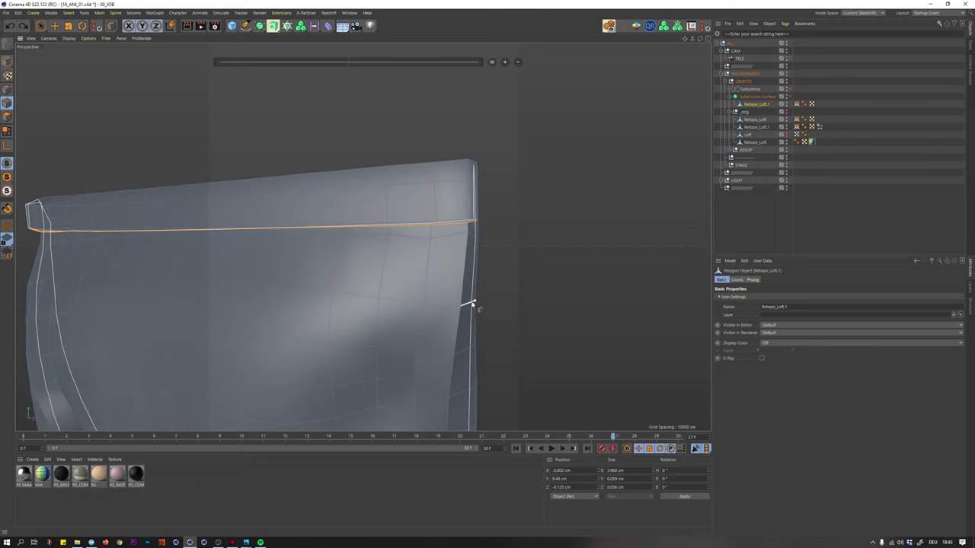
scroll(473, 303, down, 5)
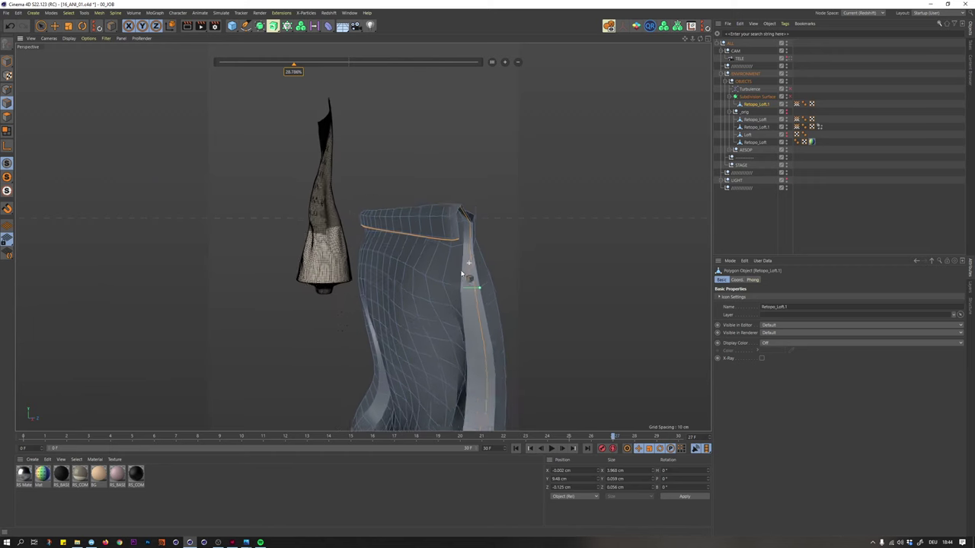
alt+drag(479, 318, 457, 189)
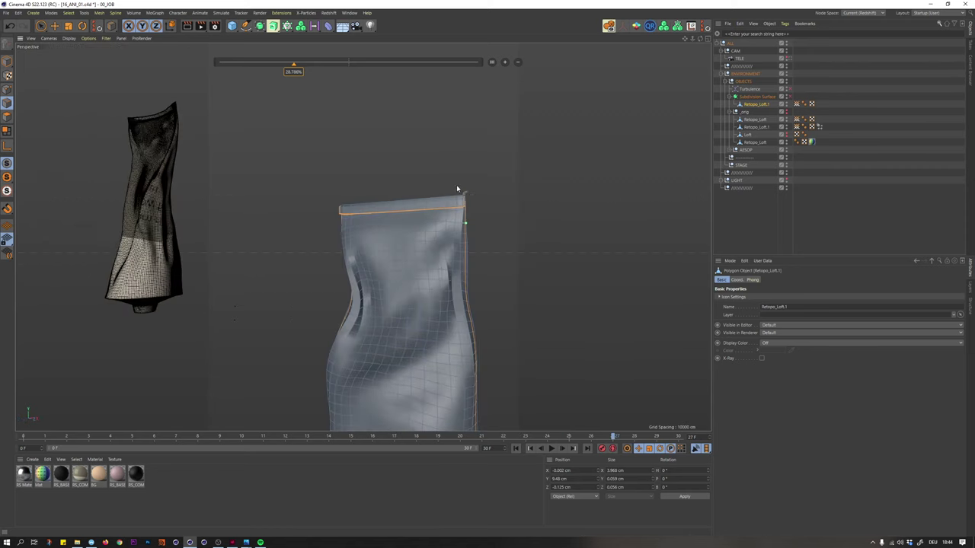
- Examine the smoothed fold and tube body from several sides with the Subdivision Surface enabled, and switch it off again
click(807, 112)
click(790, 98)
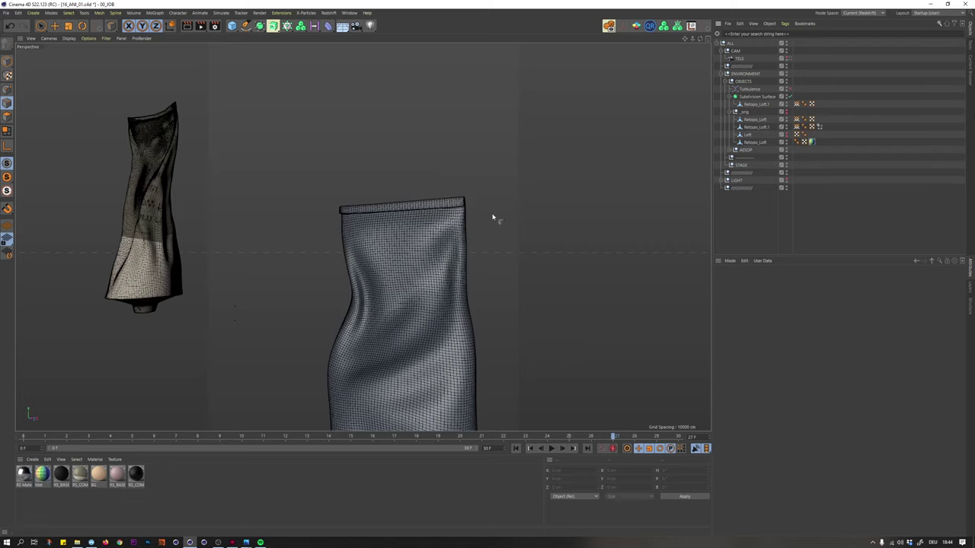
alt+drag(440, 271, 429, 291)
scroll(432, 253, down, 5)
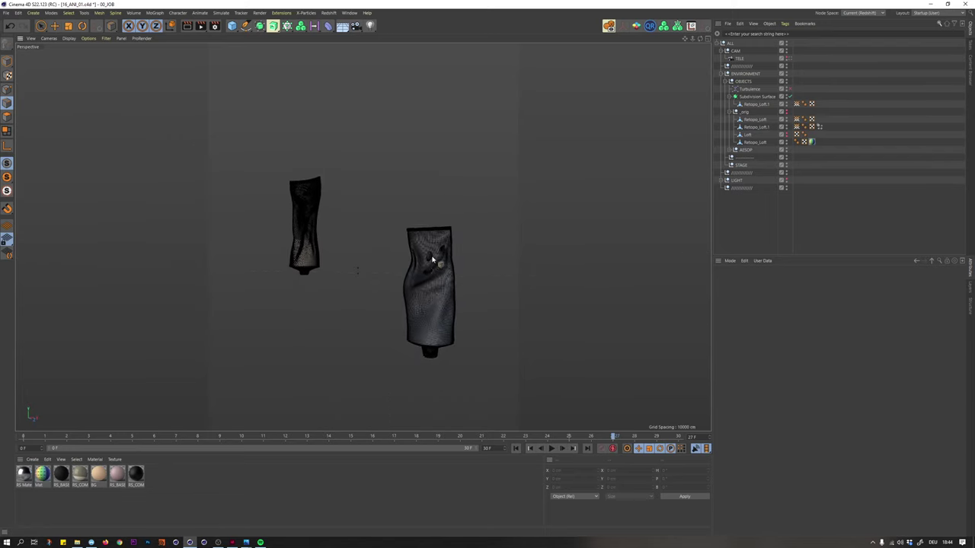
scroll(442, 261, up, 6)
scroll(453, 217, up, 3)
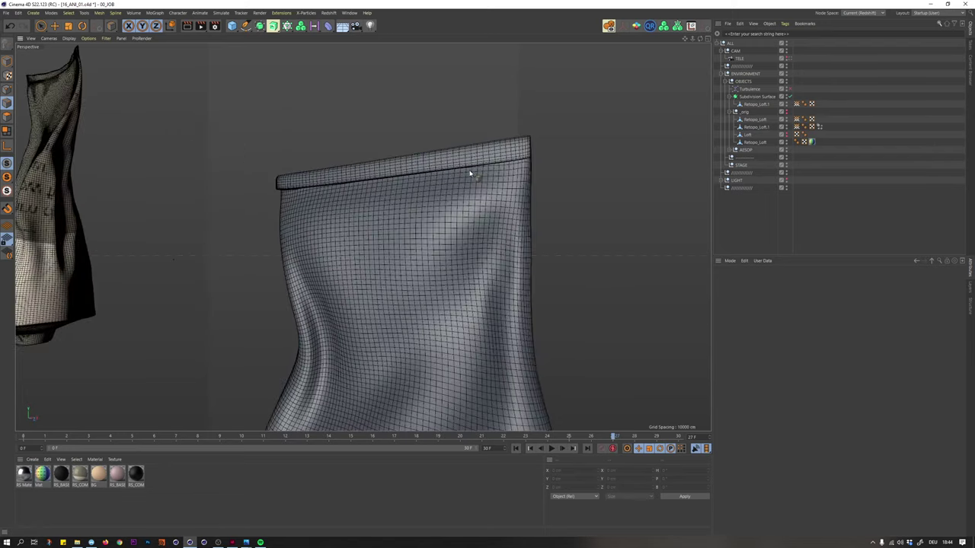
mouse_move(467, 170)
alt+mouse_down()
mouse_move(392, 192)
mouse_move(483, 195)
alt+mouse_up()
scroll(439, 205, down, 5)
alt+drag(405, 222, 354, 185)
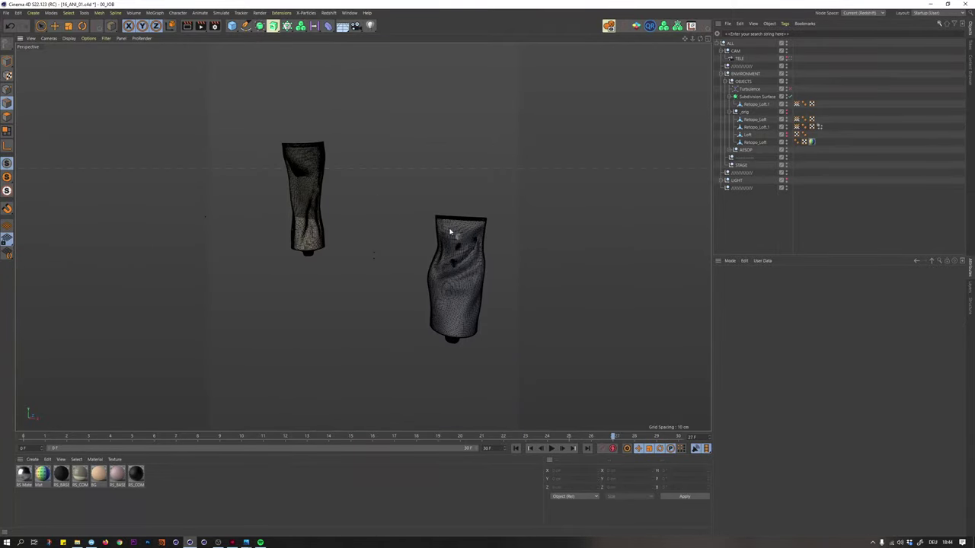
scroll(449, 231, up, 5)
alt+drag(450, 227, 492, 206)
alt+drag(417, 158, 397, 149)
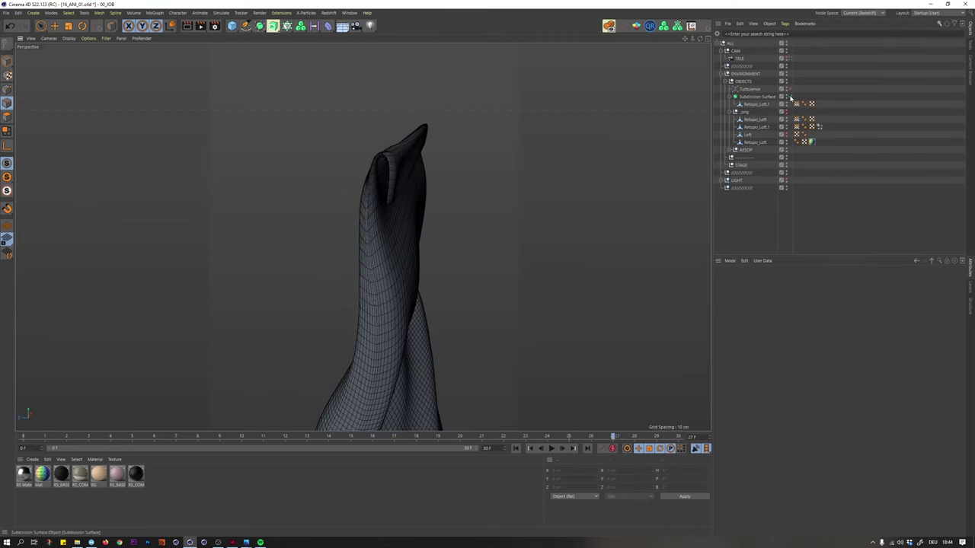
click(791, 97)
- Try a loop cut at about 15% along the top edge of the folded strip on Retopo_Loft.1
alt+drag(419, 148, 406, 165)
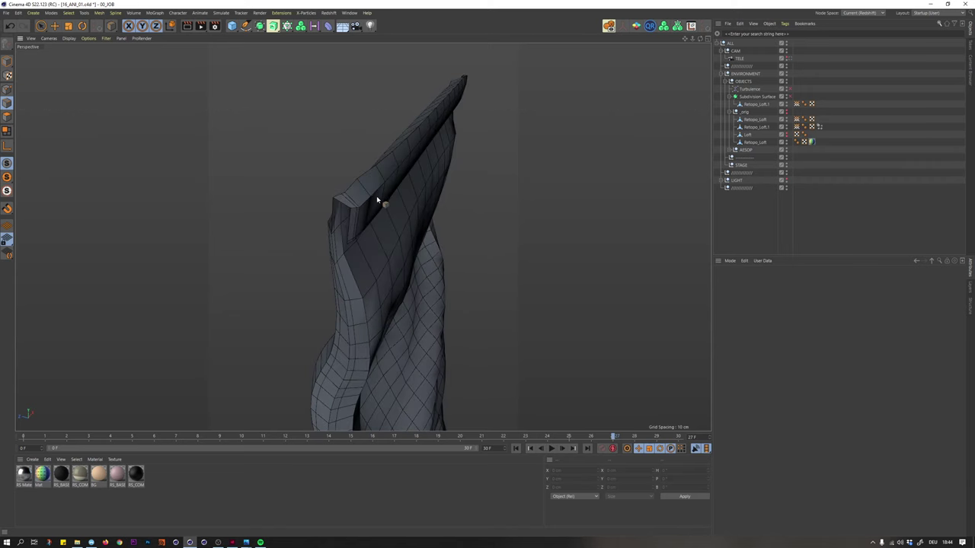
click(751, 105)
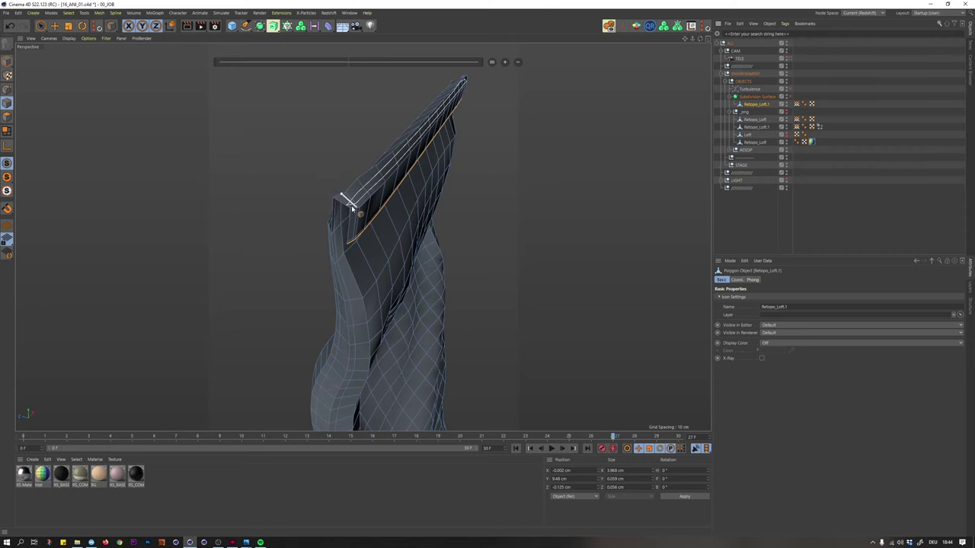
mouse_move(352, 209)
alt+mouse_down()
mouse_move(344, 203)
mouse_move(359, 199)
mouse_move(352, 204)
alt+mouse_up()
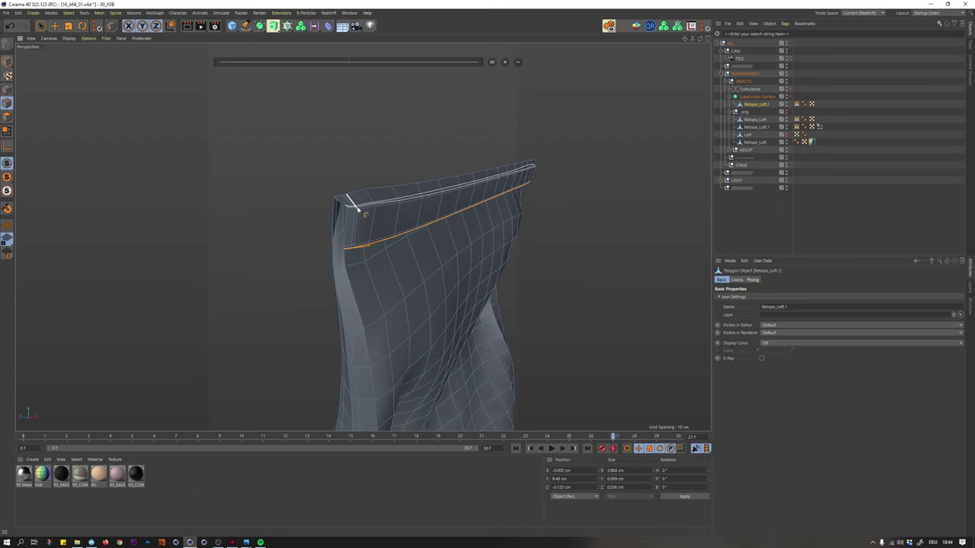
click(353, 206)
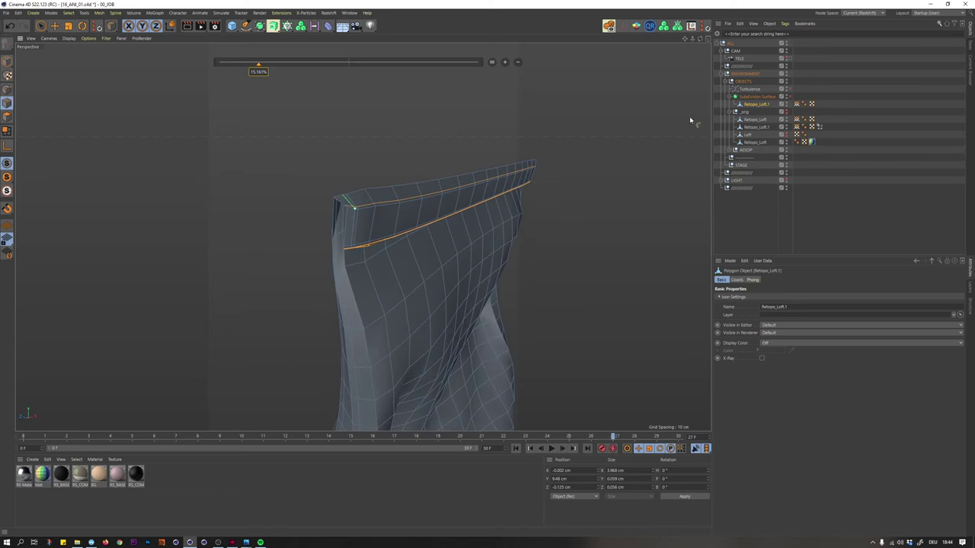
- Check the smoothed fold with the Subdivision Surface enabled and undo the loop cut along its top edge
click(822, 81)
click(789, 97)
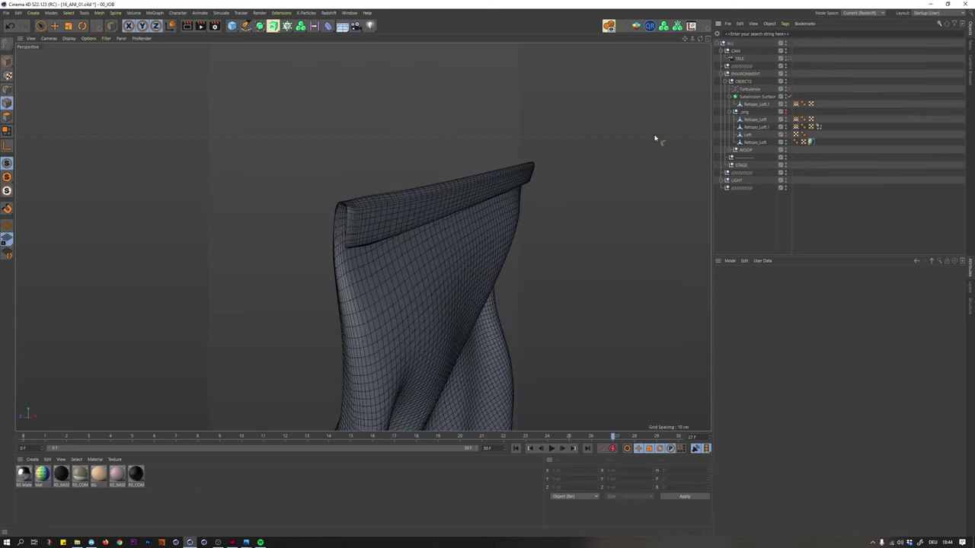
alt+drag(392, 214, 416, 190)
key(ctrl+z)
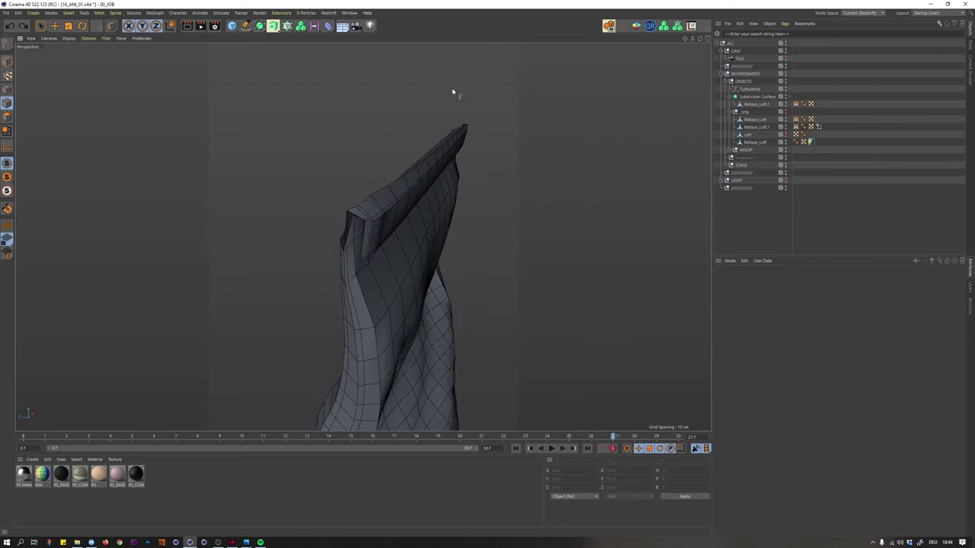
key(ctrl+z)
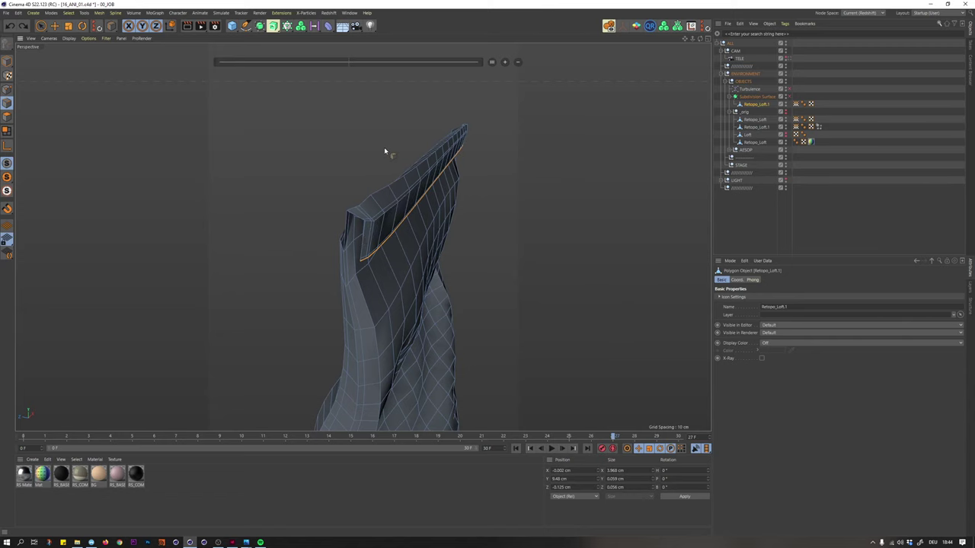
- Add a new loop cut along the folded strip's top edge and enable the Subdivision Surface
alt+drag(393, 192, 412, 208)
click(389, 188)
click(790, 96)
click(790, 97)
- Switch the viewport to Gouraud shading without wireframe lines and compare the two crumpled tubes
scroll(389, 193, down, 10)
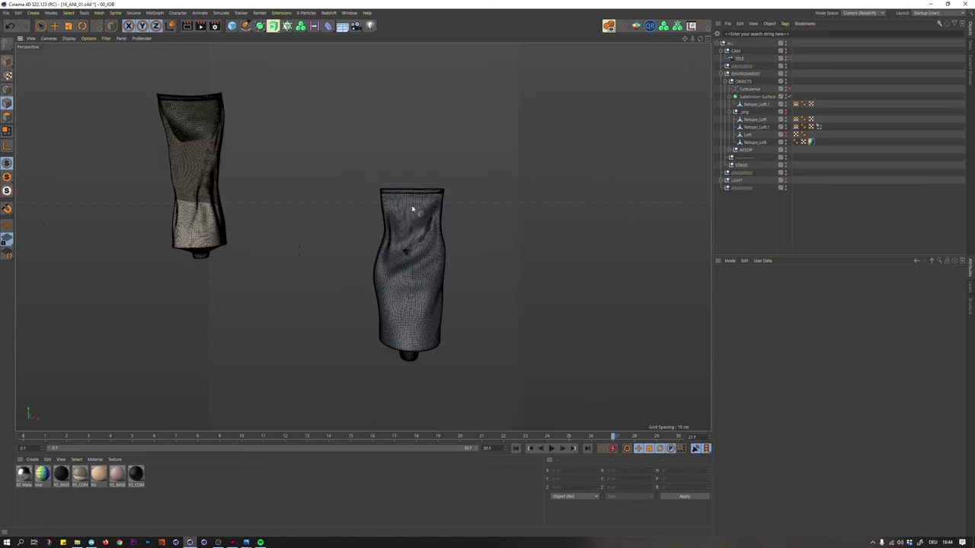
key(n)
key(a)
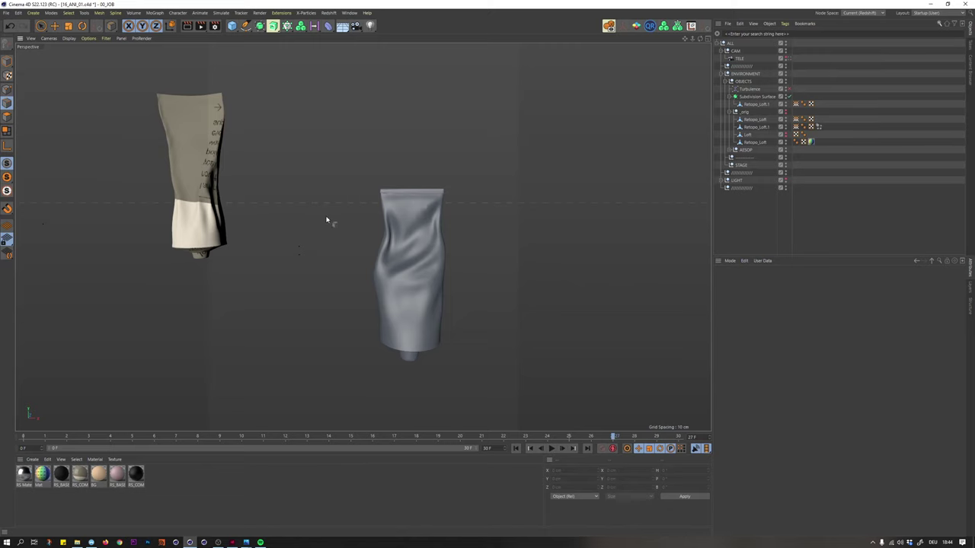
alt+drag(407, 270, 353, 232)
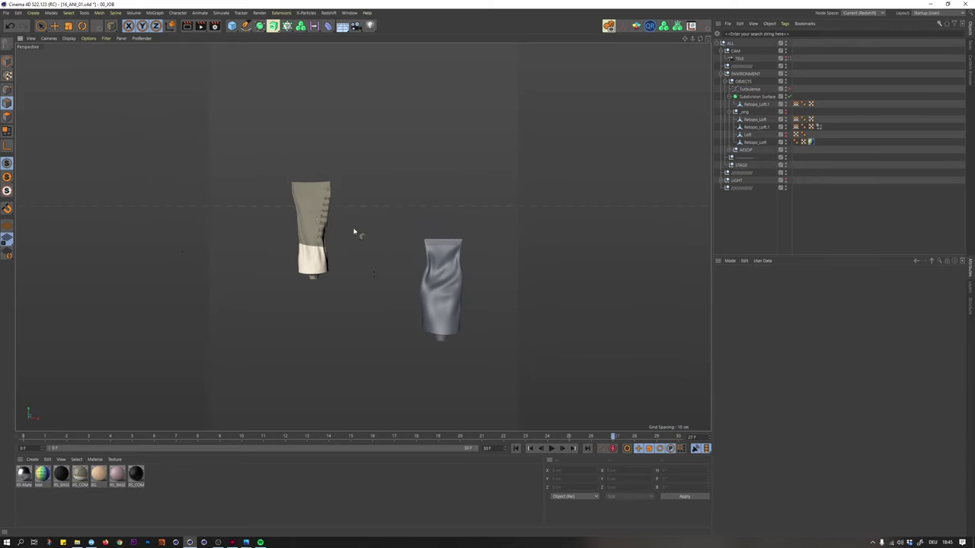
scroll(442, 274, up, 5)
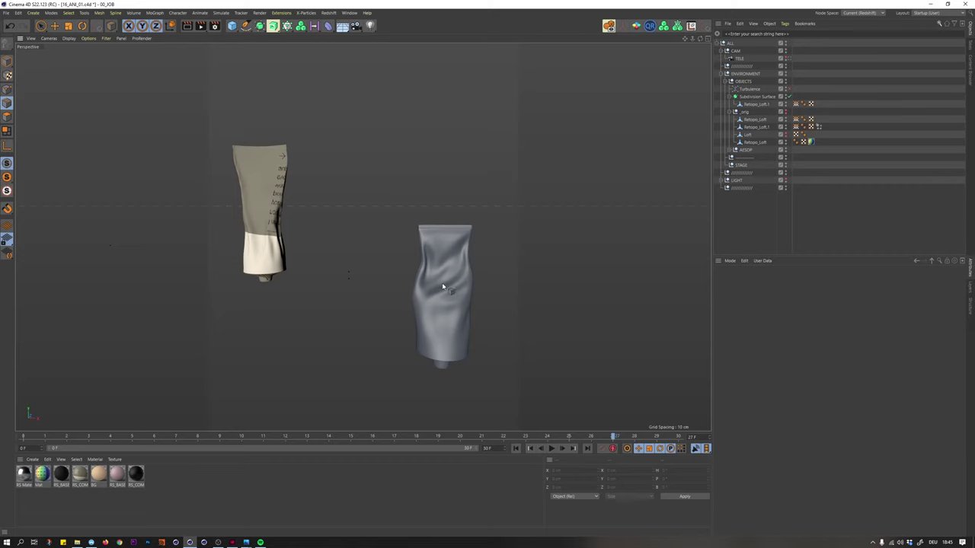
- Add a Bulge deformer as a child of Retopo_Loft.1 and fit it to its parent
click(754, 104)
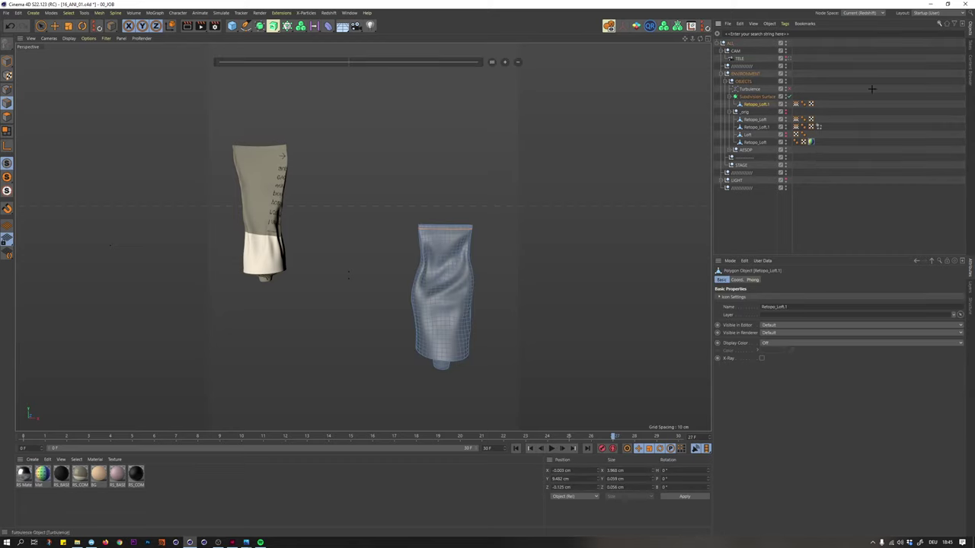
click(872, 89)
click(327, 26)
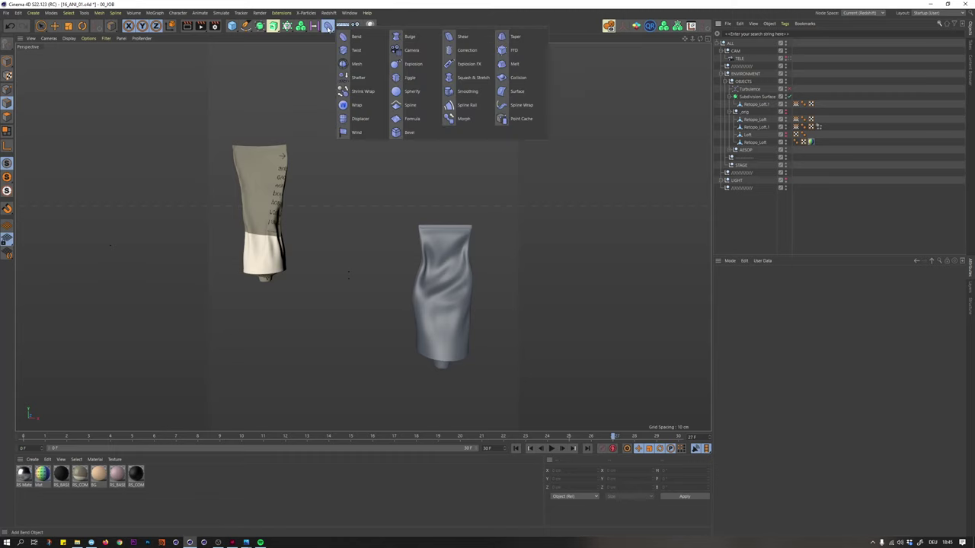
click(409, 36)
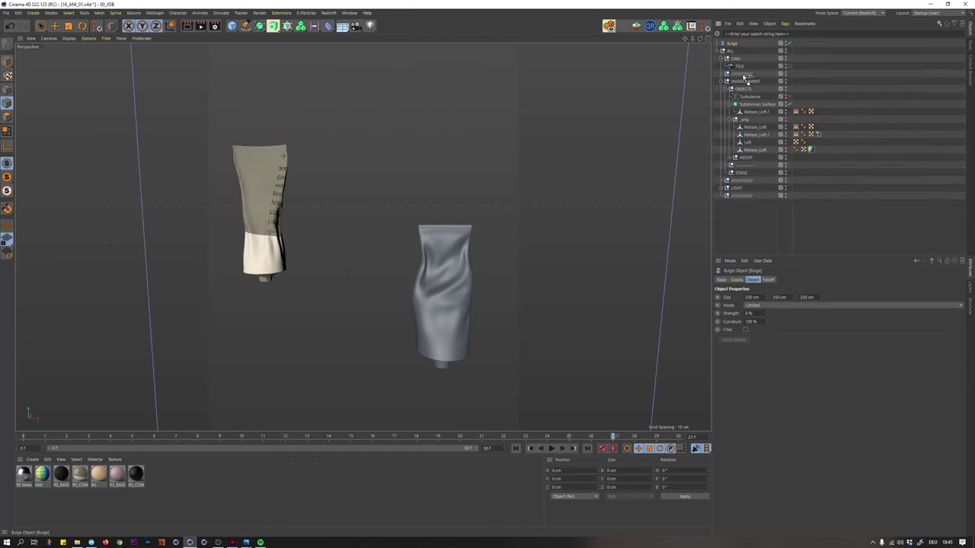
drag(751, 113, 752, 113)
click(732, 340)
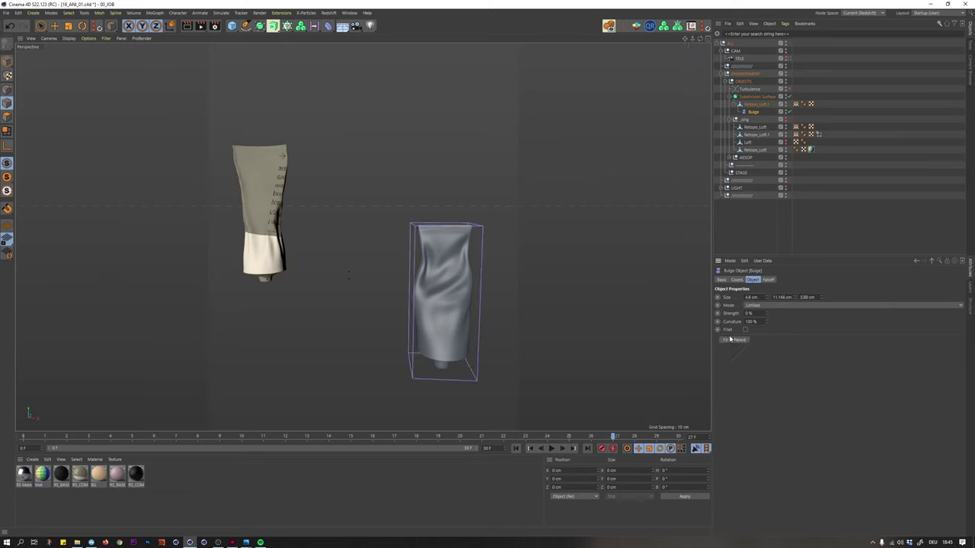
- Set the Bulge deformer's strength to a slightly negative value so the tube narrows at its middle
scroll(756, 313, down, 20)
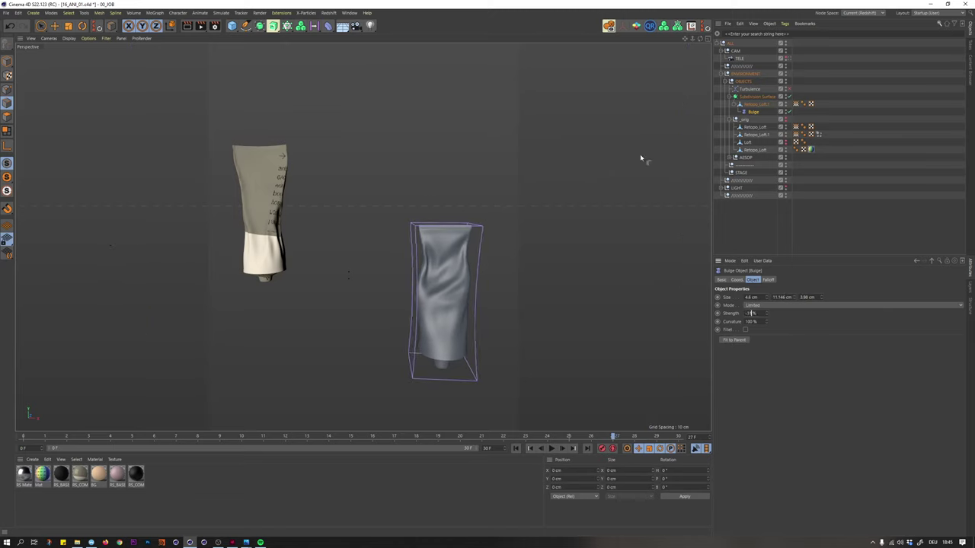
drag(639, 158, 477, 214)
click(849, 176)
mouse_move(427, 292)
alt+mouse_down()
mouse_move(424, 279)
mouse_move(199, 298)
mouse_move(422, 284)
mouse_move(429, 294)
alt+mouse_up()
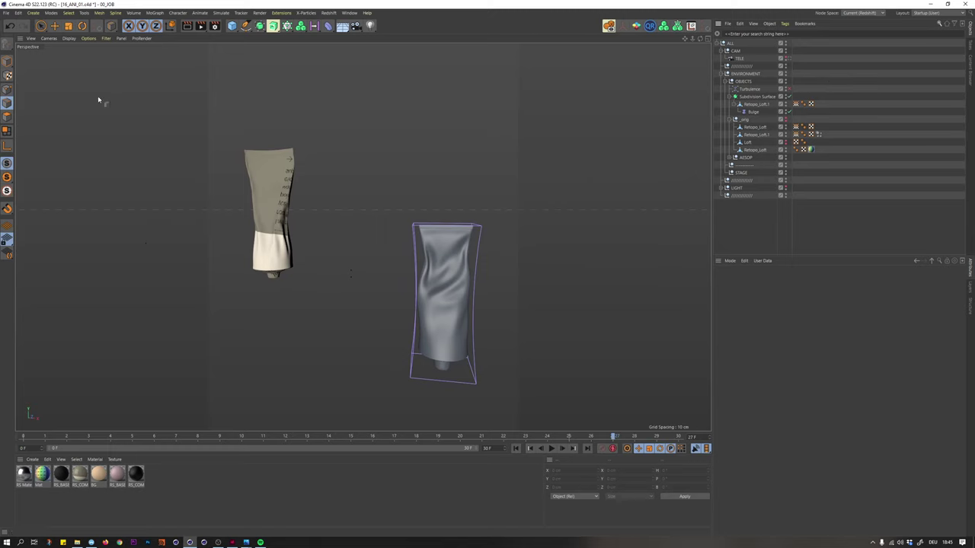
- Move the Subdivision Surface tube along X so it stands closer to the textured tube
click(41, 25)
click(57, 37)
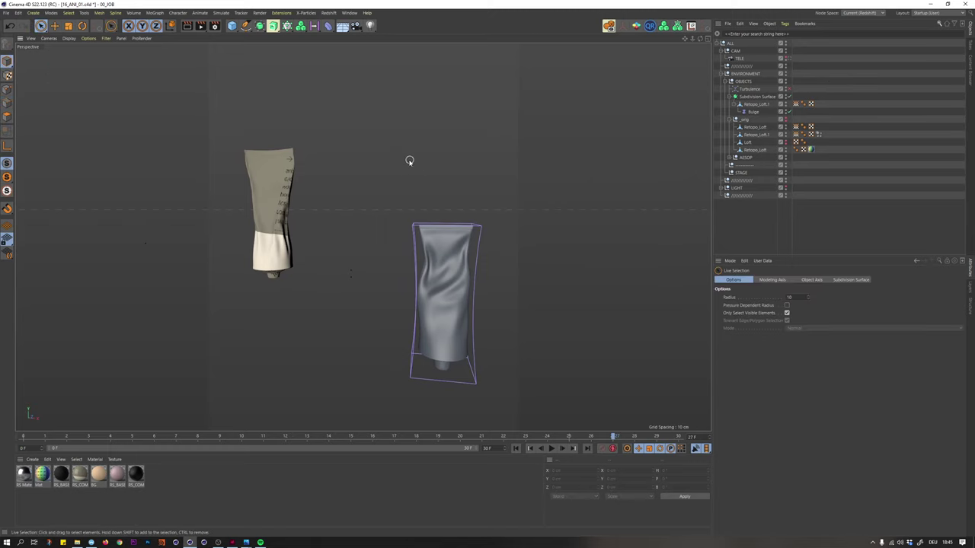
click(757, 97)
drag(515, 358, 420, 351)
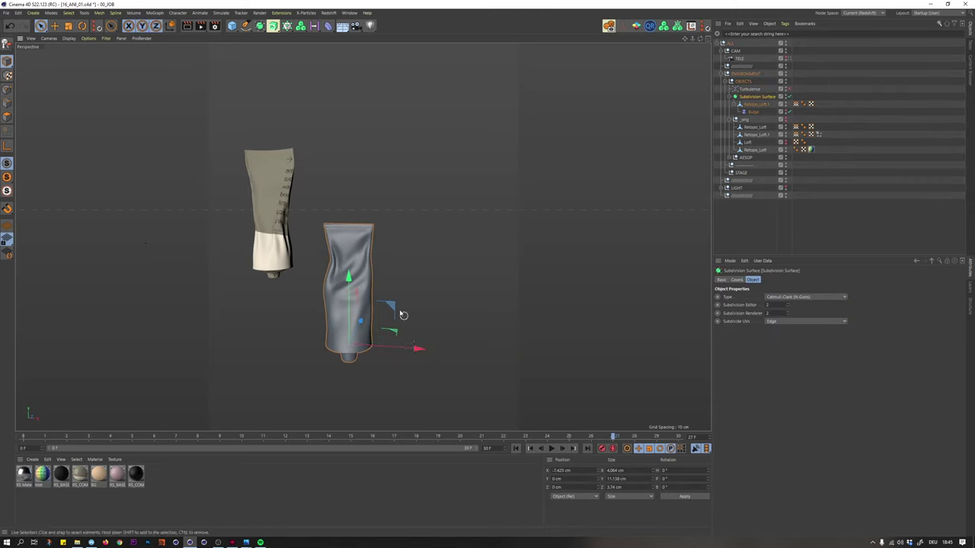
click(824, 112)
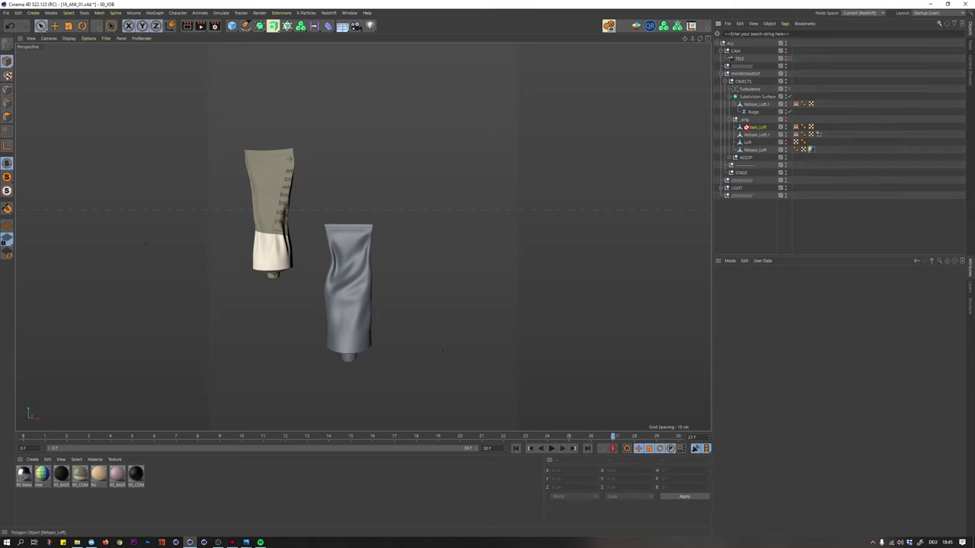
- Take the unfolded Retopo_Loft out of the _orig group, place it under OBJECTS and move it beside the folded tube
drag(746, 95, 747, 93)
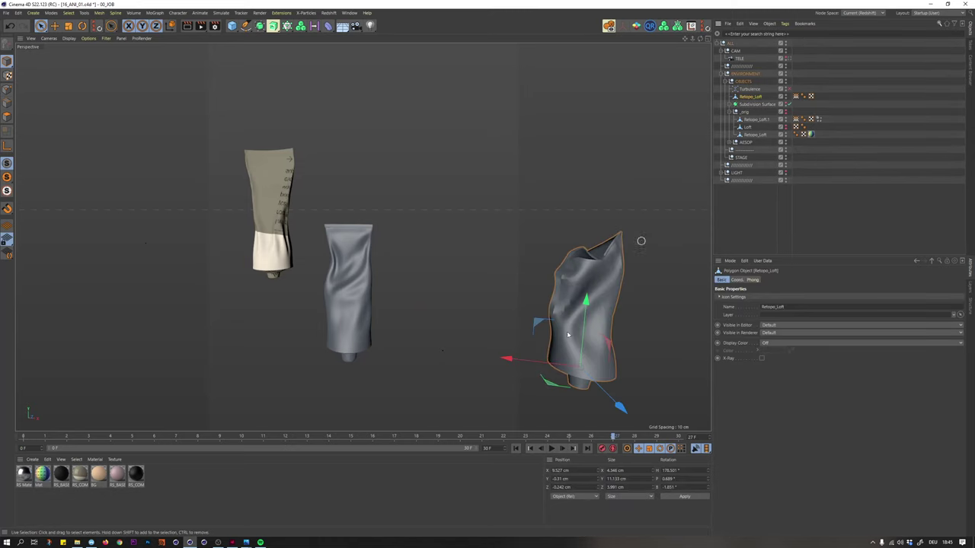
drag(522, 363, 358, 343)
scroll(396, 301, down, 2)
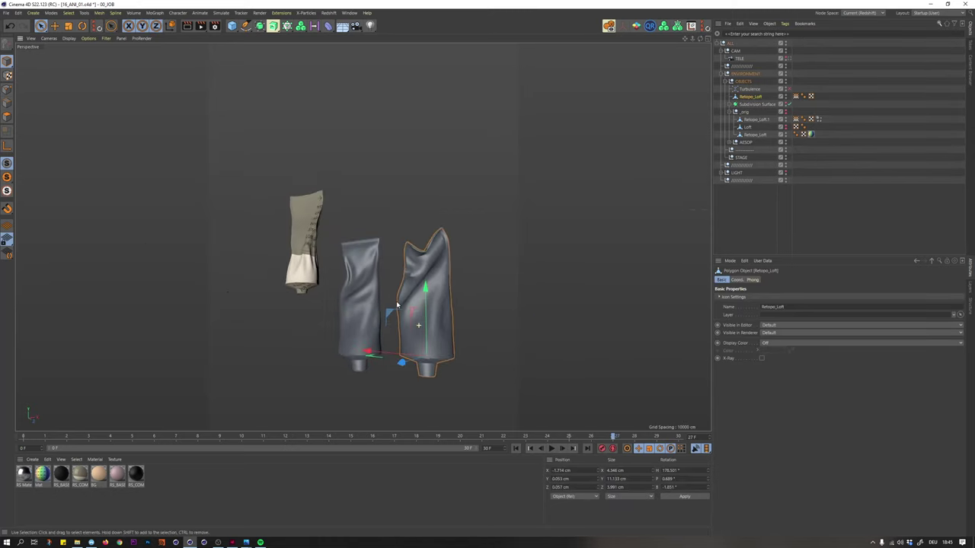
scroll(415, 293, up, 5)
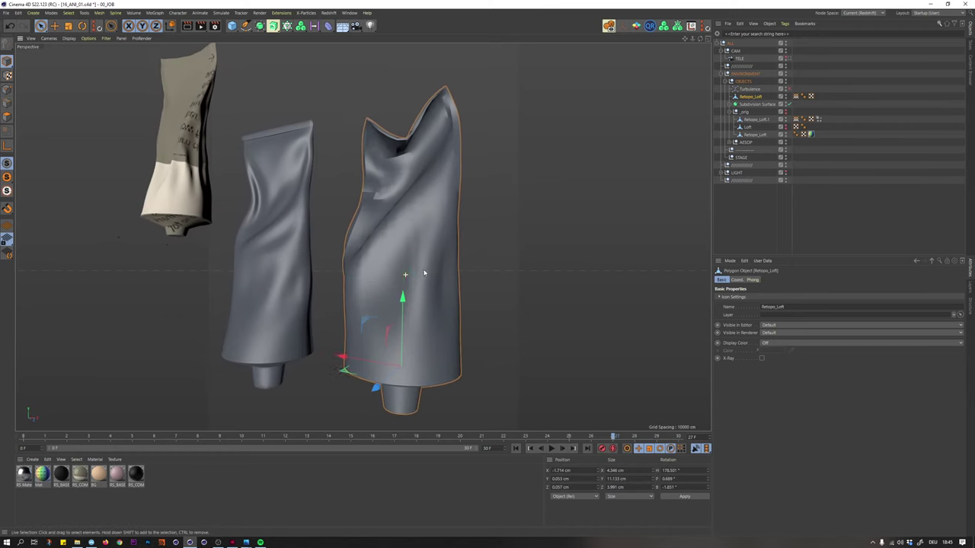
alt+middle_drag(411, 270, 410, 264)
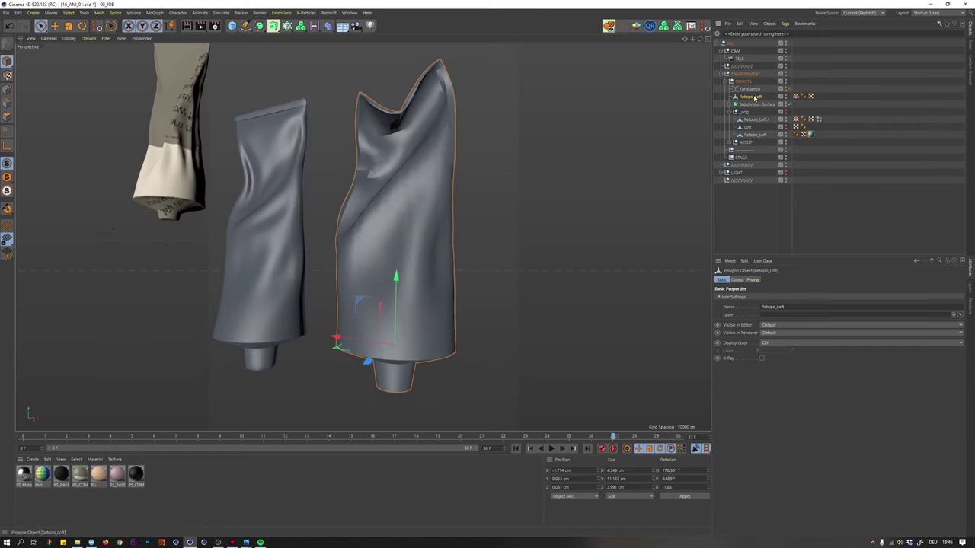
- Add supporting loop cuts around the base rim and the neck joint of the unfolded Retopo_Loft tube
alt+drag(401, 294, 420, 154)
click(7, 104)
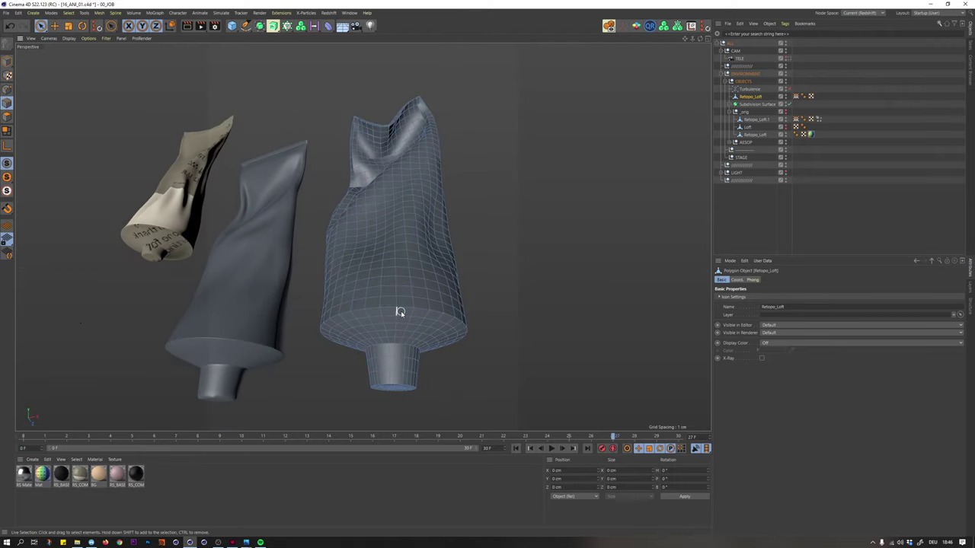
key(k)
key(l)
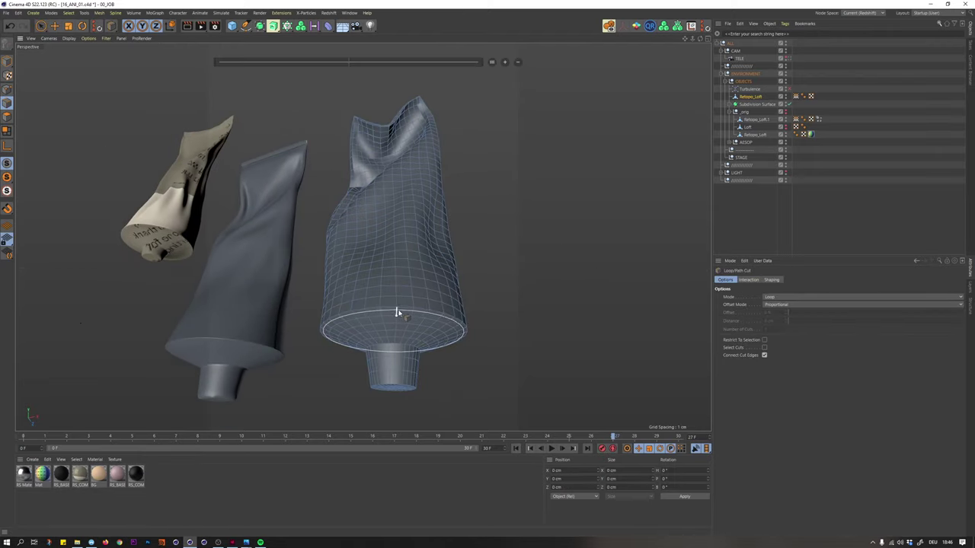
click(396, 312)
scroll(402, 309, up, 5)
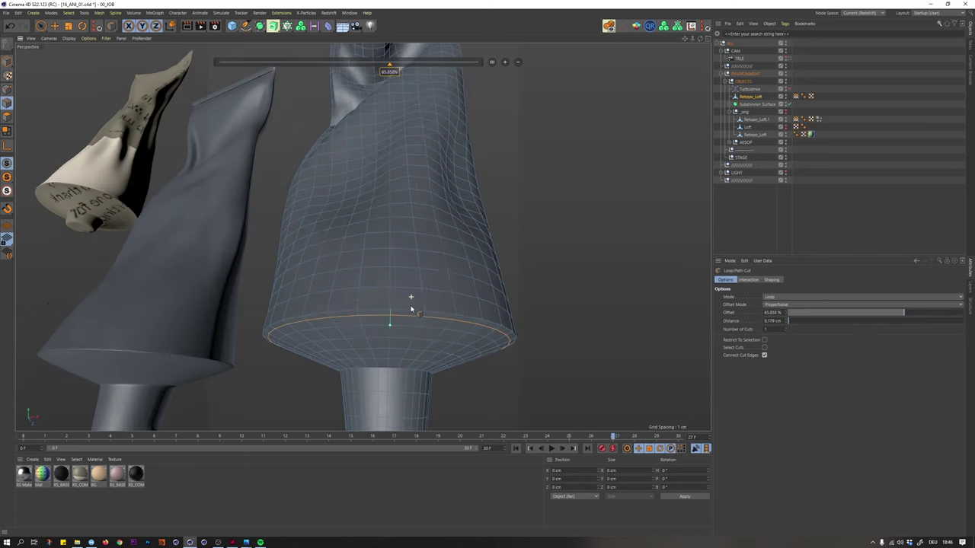
click(425, 311)
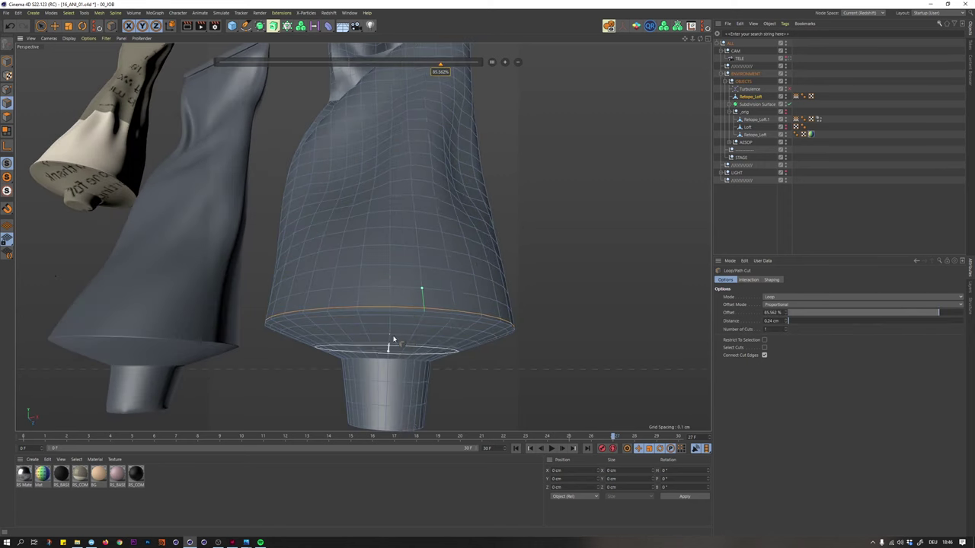
mouse_move(391, 339)
alt+mouse_down()
mouse_move(393, 263)
mouse_move(403, 322)
mouse_move(391, 326)
alt+mouse_up()
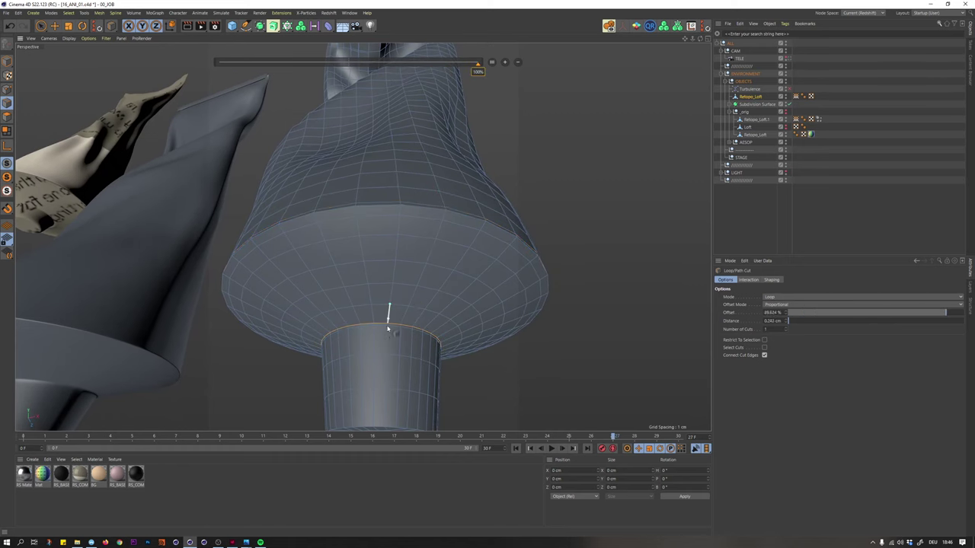
scroll(387, 325, up, 5)
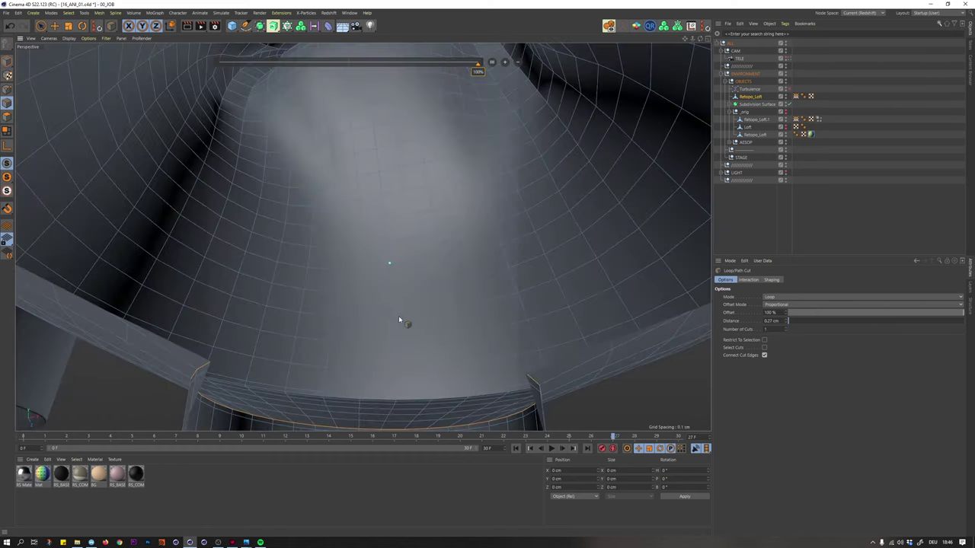
scroll(398, 319, down, 5)
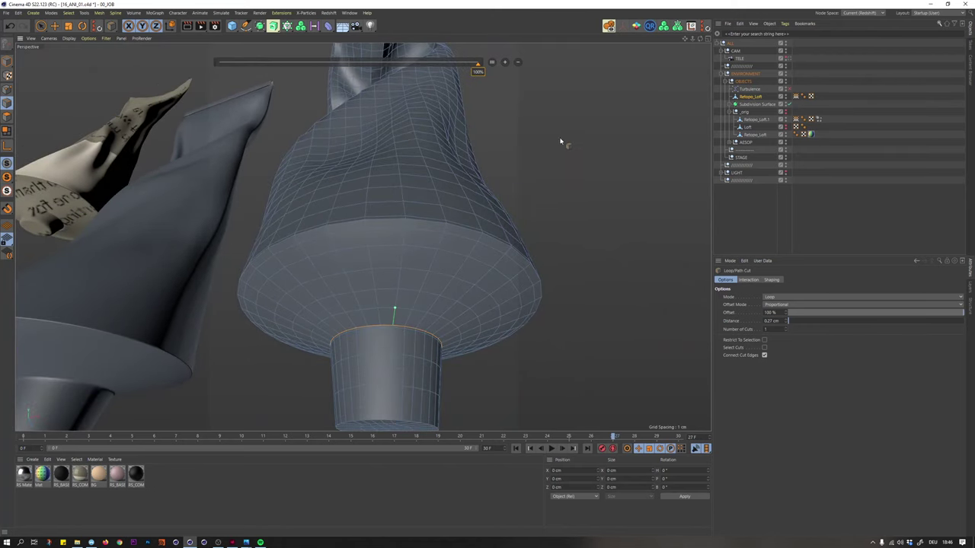
- Add a loop cut running along the open upper edge of the Retopo_Loft tube at about 75.6 % offset
scroll(560, 141, down, 5)
alt+drag(558, 141, 524, 198)
alt+middle_drag(518, 157, 495, 285)
alt+middle_drag(455, 170, 440, 264)
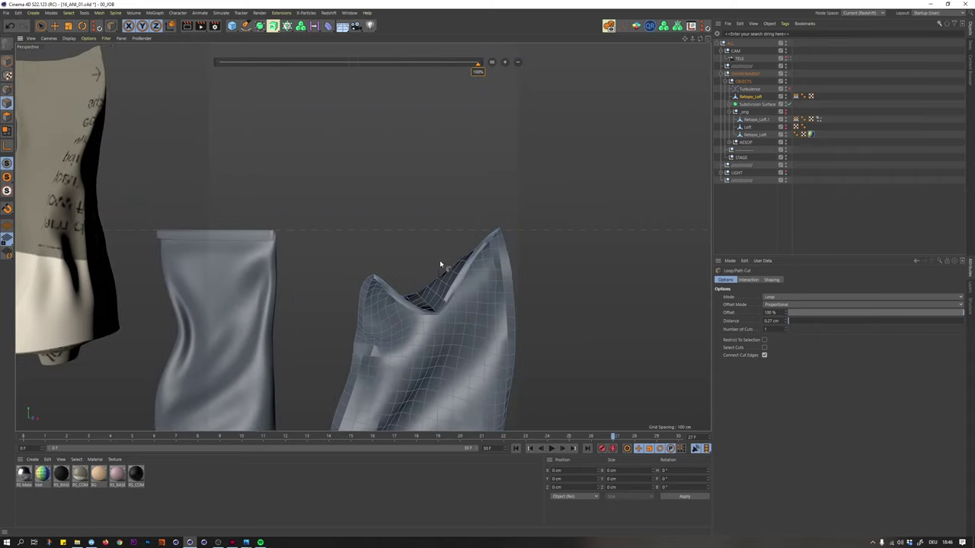
scroll(440, 264, up, 5)
alt+drag(440, 264, 434, 213)
scroll(367, 290, up, 5)
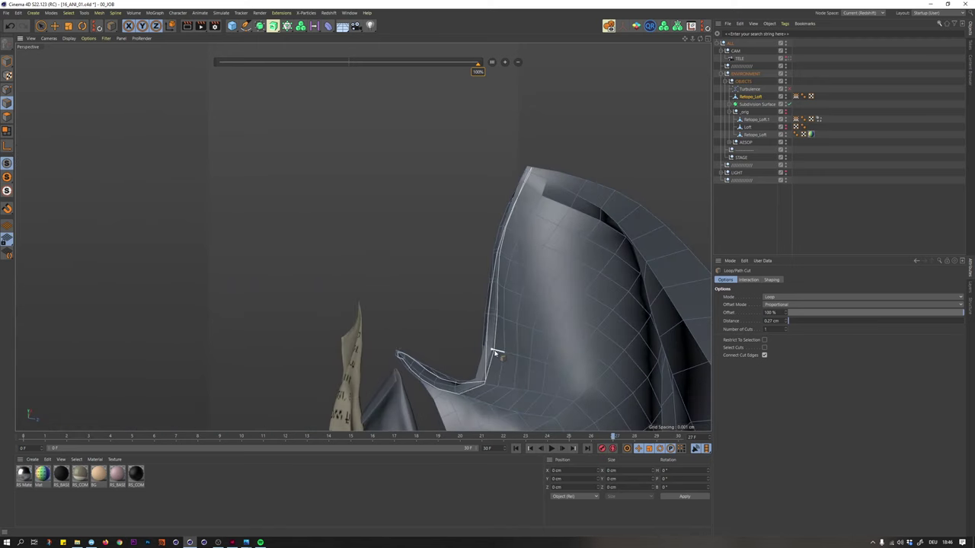
click(496, 355)
alt+drag(495, 289, 666, 186)
alt+drag(480, 294, 492, 333)
alt+right_drag(492, 333, 406, 256)
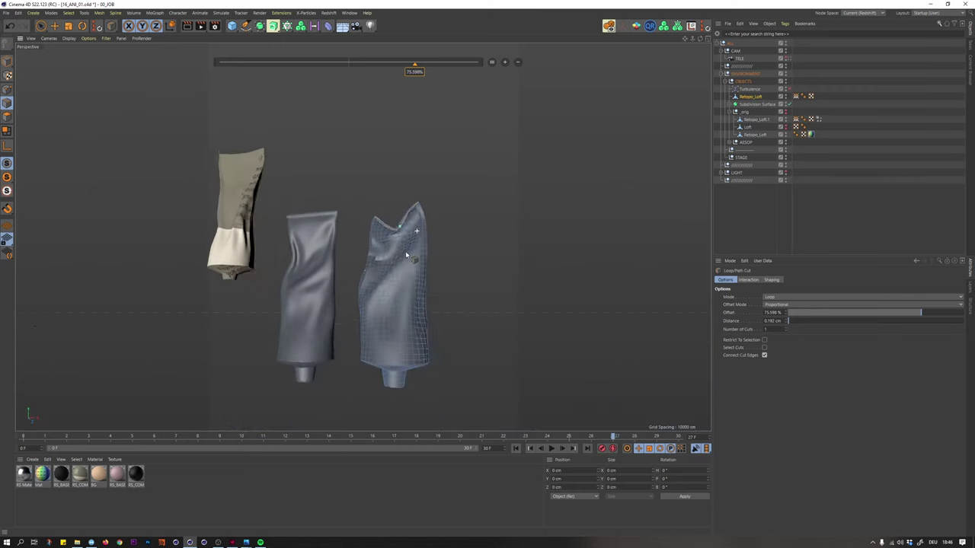
alt+drag(407, 257, 420, 262)
click(787, 190)
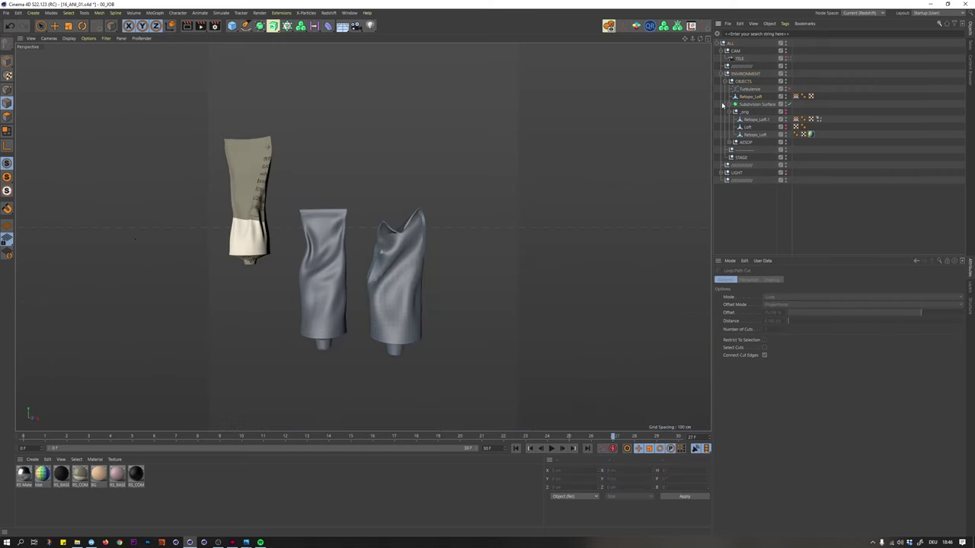
- Select Retopo_Loft in Model mode and switch the interface to the Sculpt layout
click(750, 96)
click(7, 62)
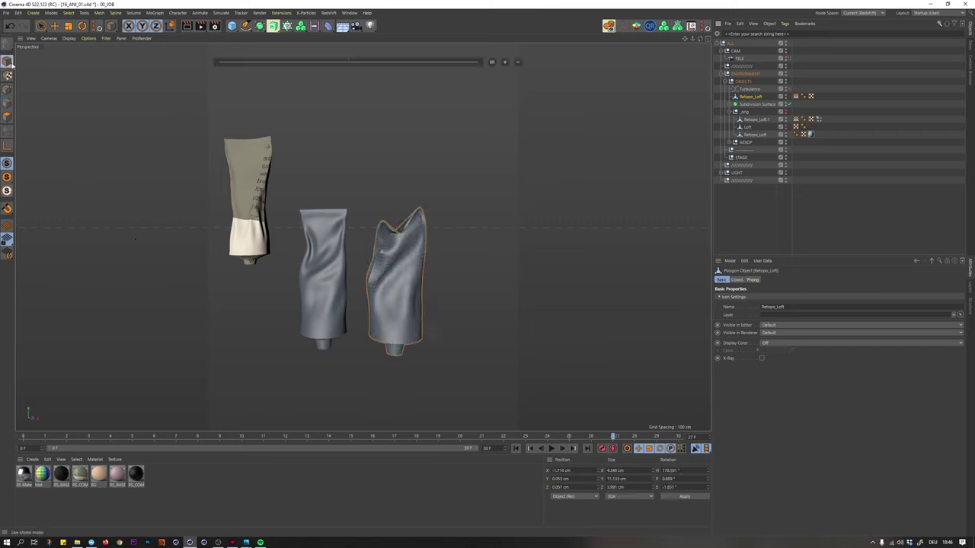
click(930, 13)
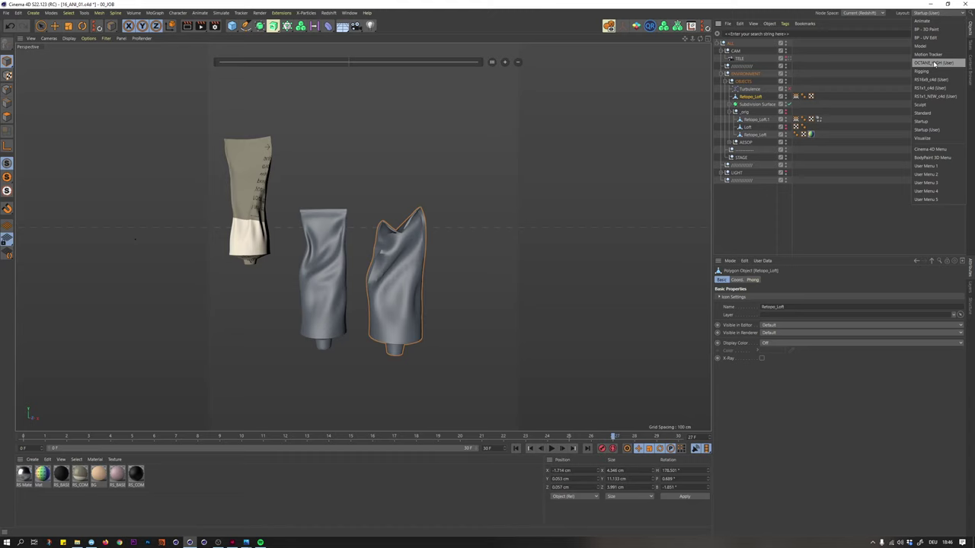
click(920, 104)
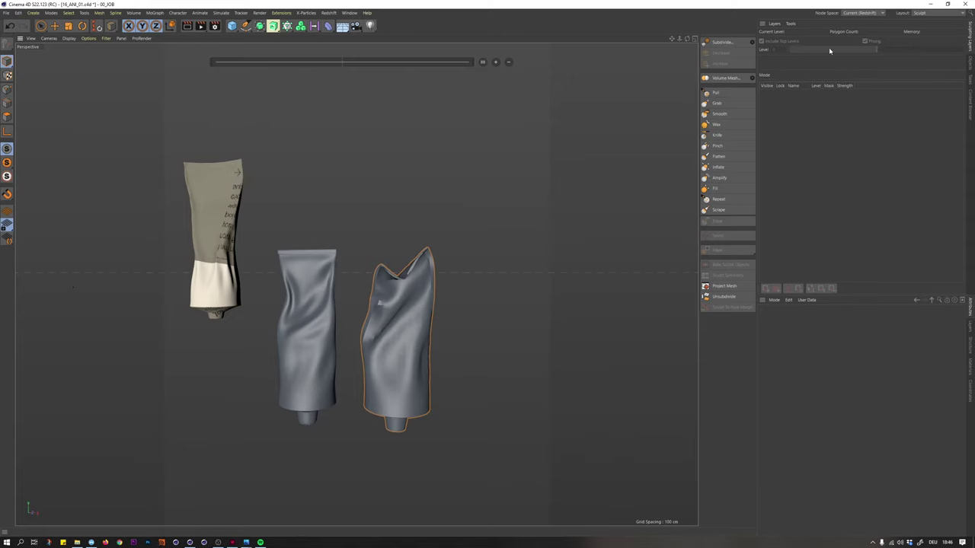
click(969, 65)
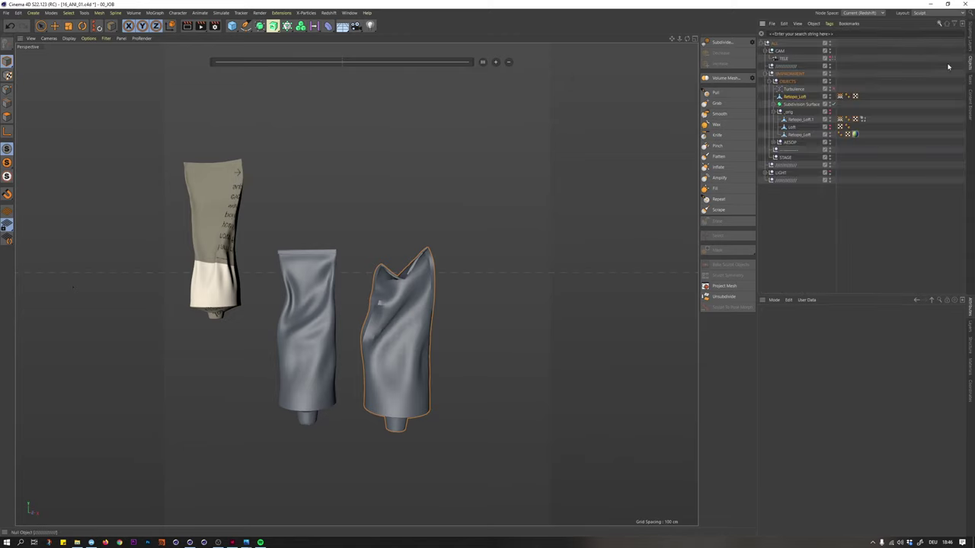
click(796, 96)
click(970, 44)
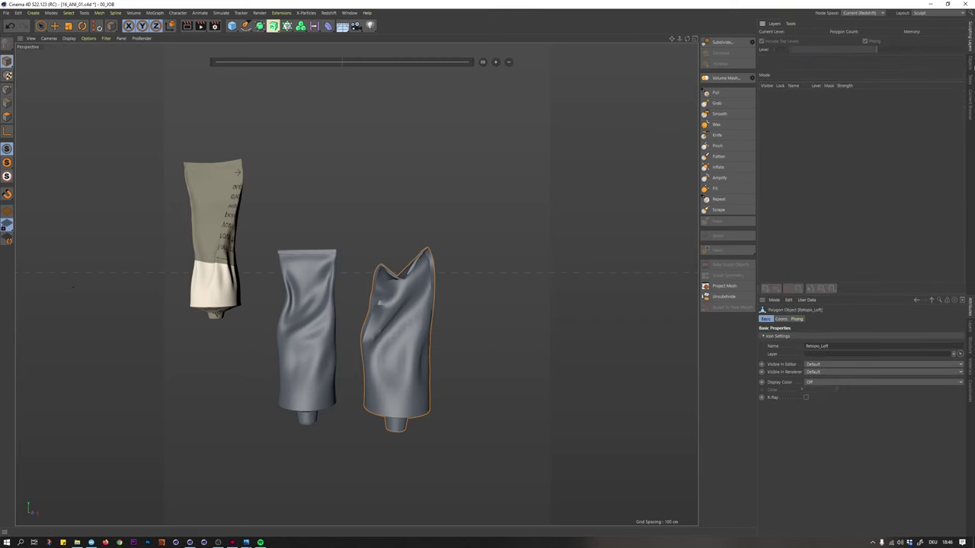
- Subdivide Retopo_Loft for sculpting up to level 2
click(971, 66)
click(717, 42)
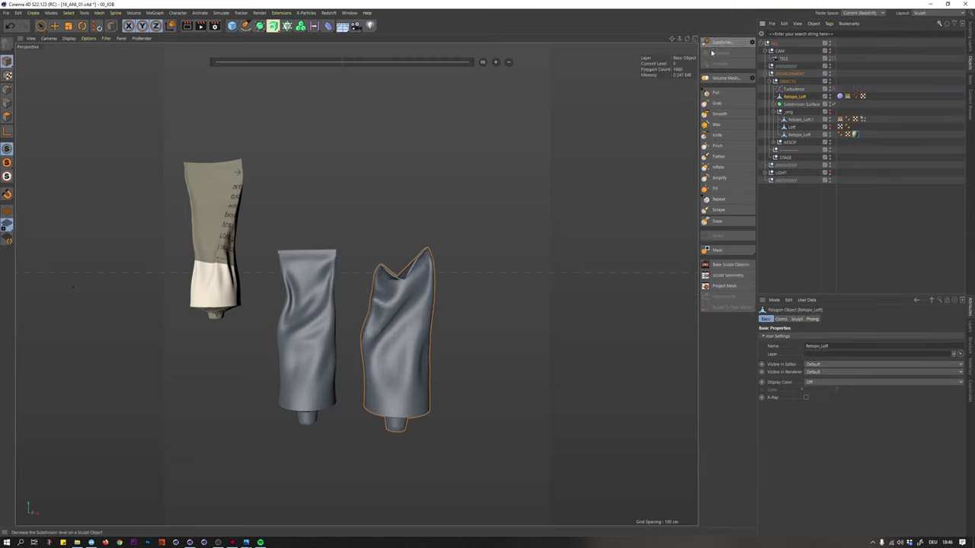
click(716, 43)
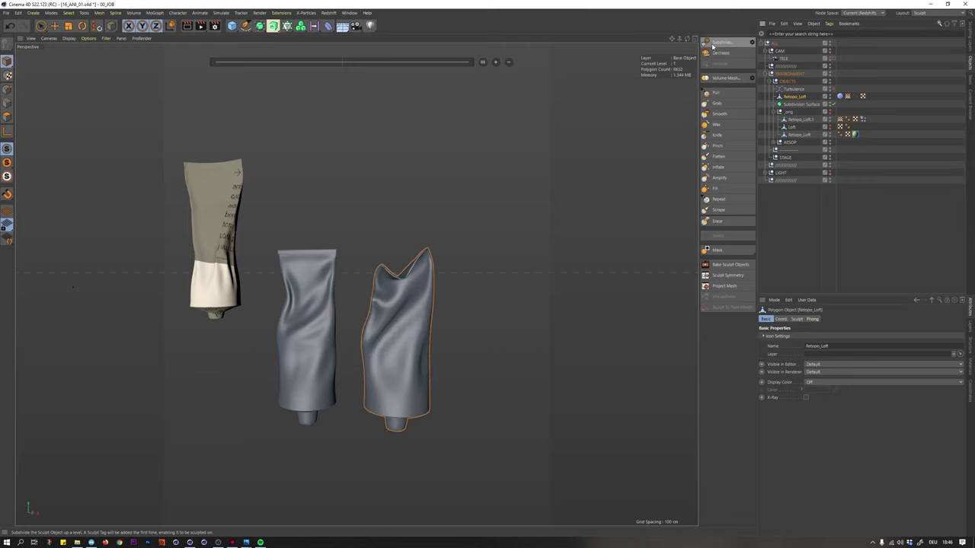
click(713, 44)
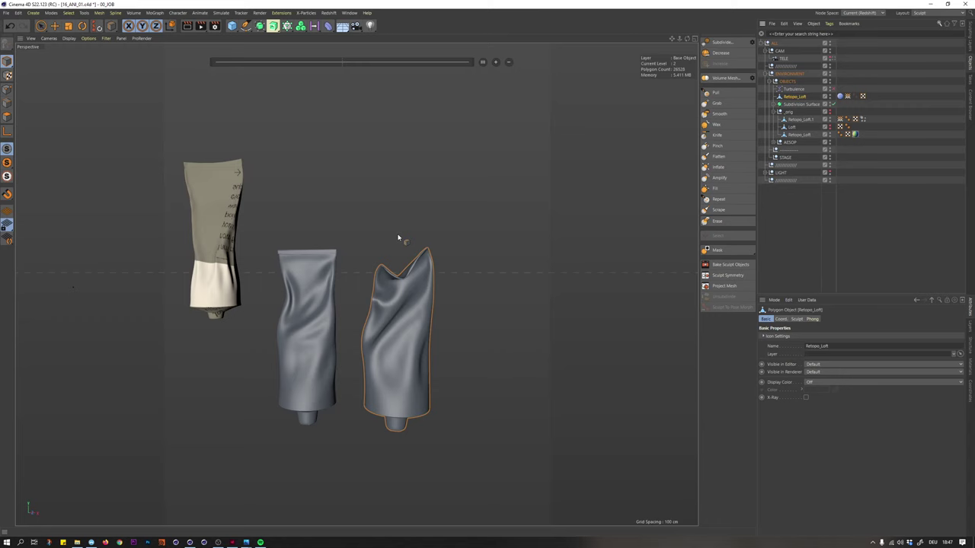
- Inspect the subdivided tube's mesh density with shaded lines, then return to plain Gouraud shading
key(n)
key(b)
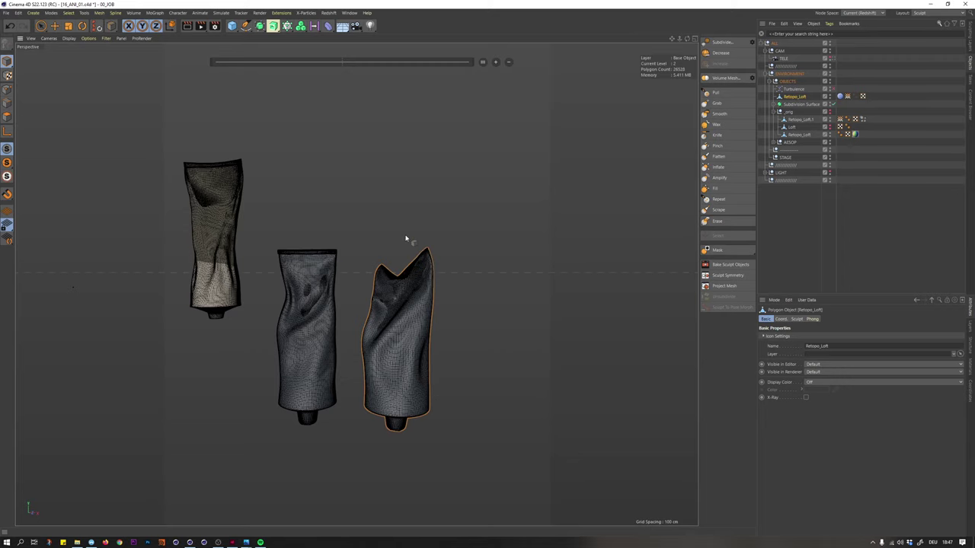
key(n)
key(a)
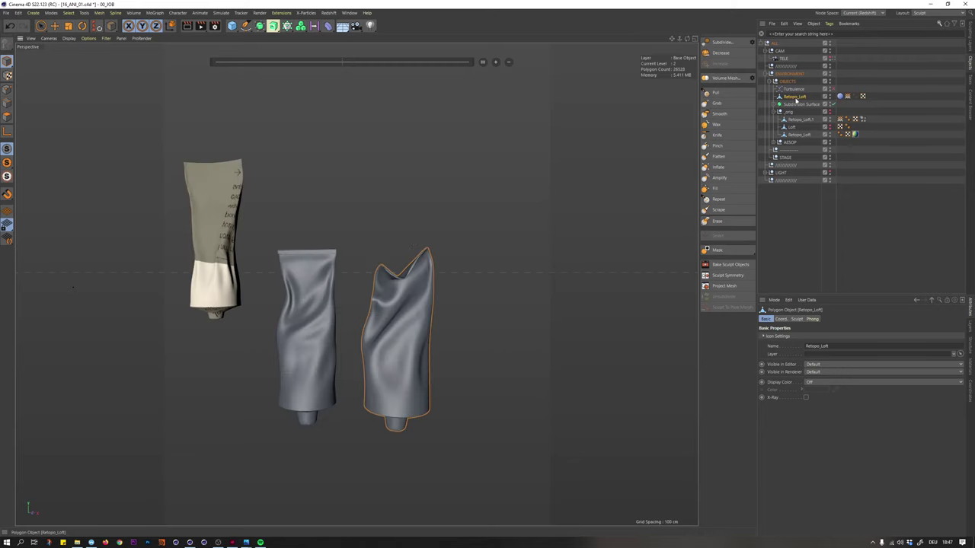
scroll(406, 325, up, 5)
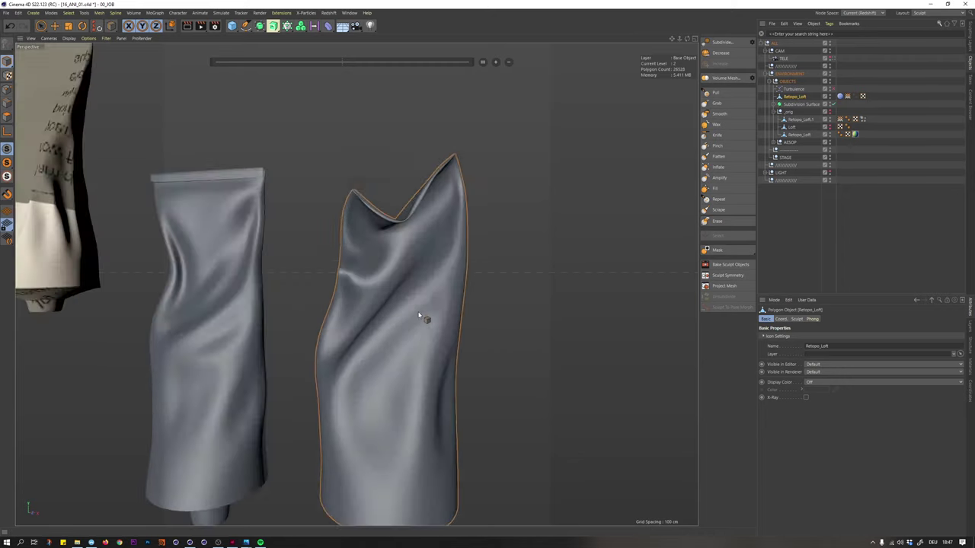
scroll(408, 206, down, 2)
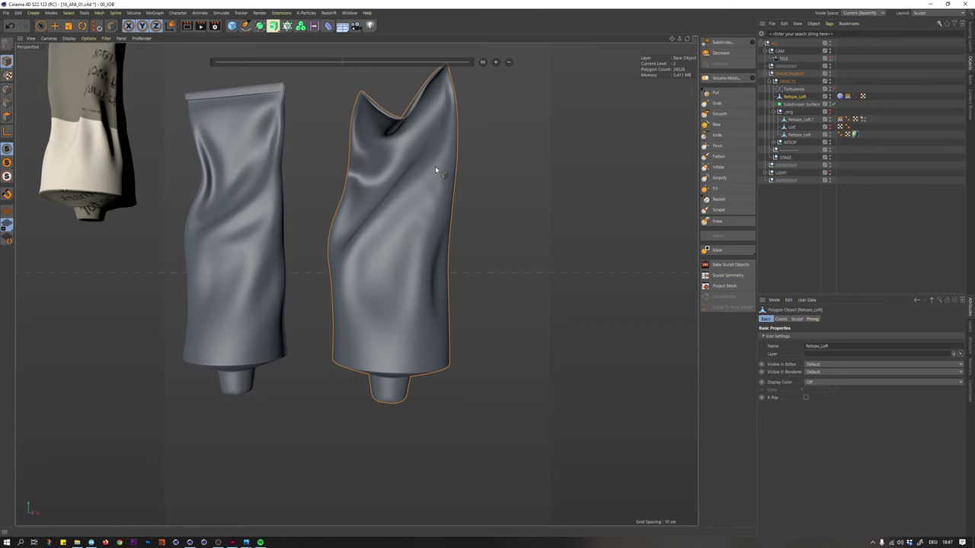
- Check the reference photo of the real tube and examine the unfolded tube's creases from a closer angle
key(alt+Tab)
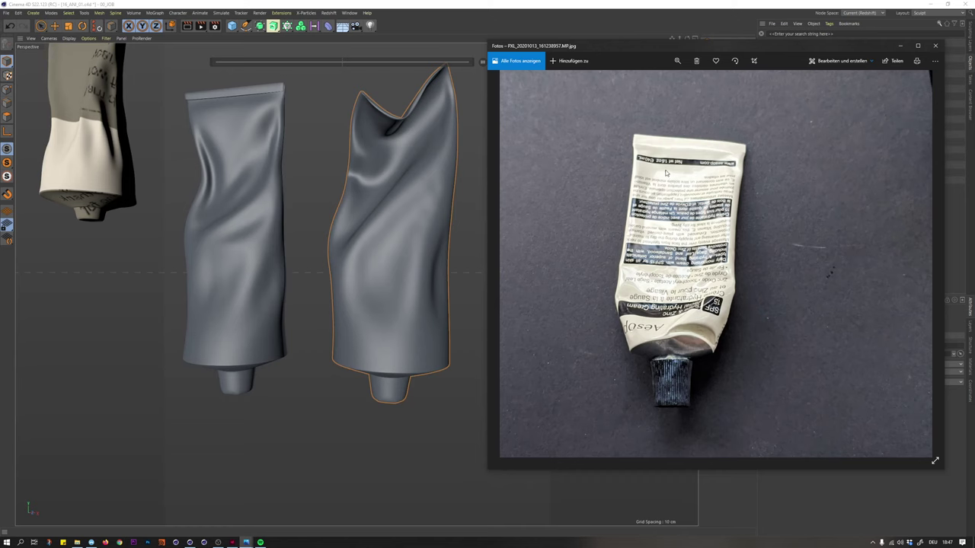
click(900, 46)
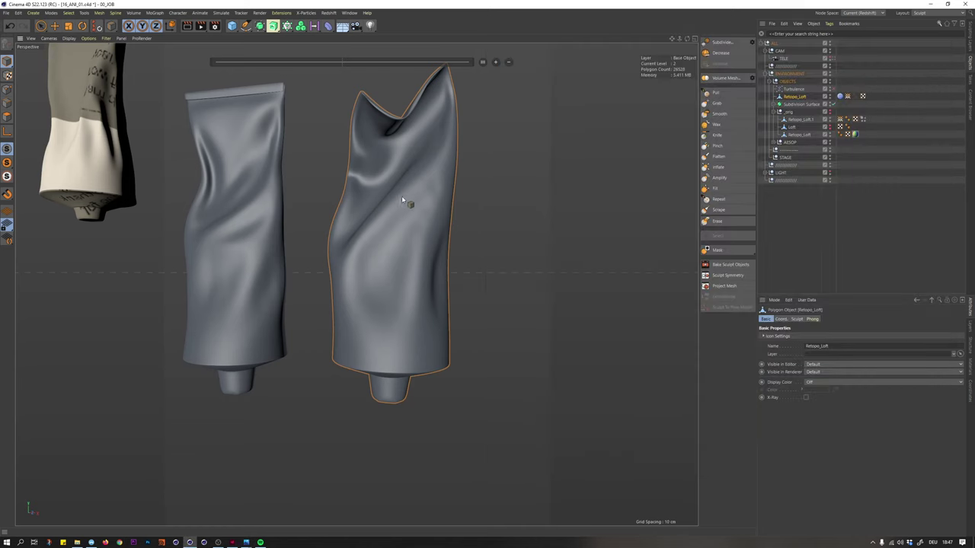
alt+drag(401, 196, 382, 237)
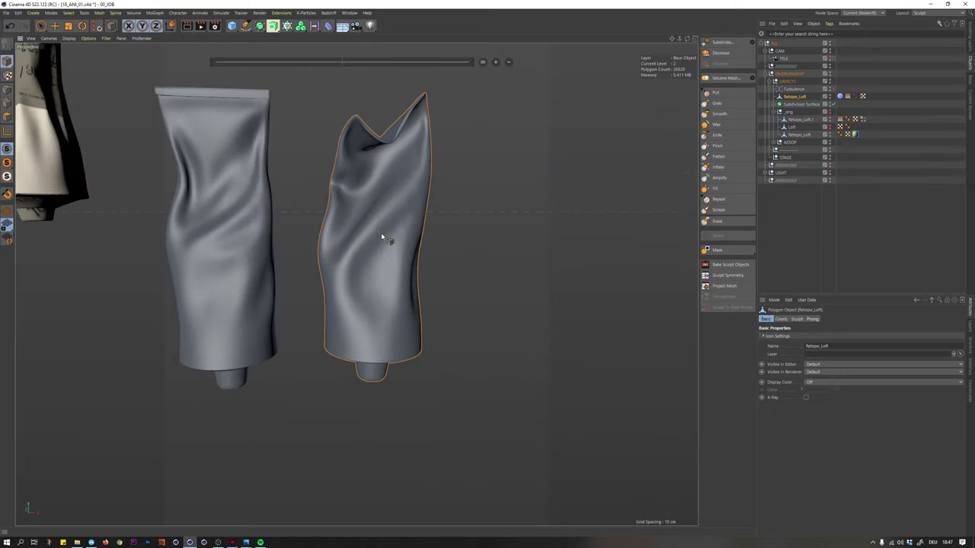
alt+right_drag(382, 236, 372, 195)
alt+middle_drag(379, 187, 370, 199)
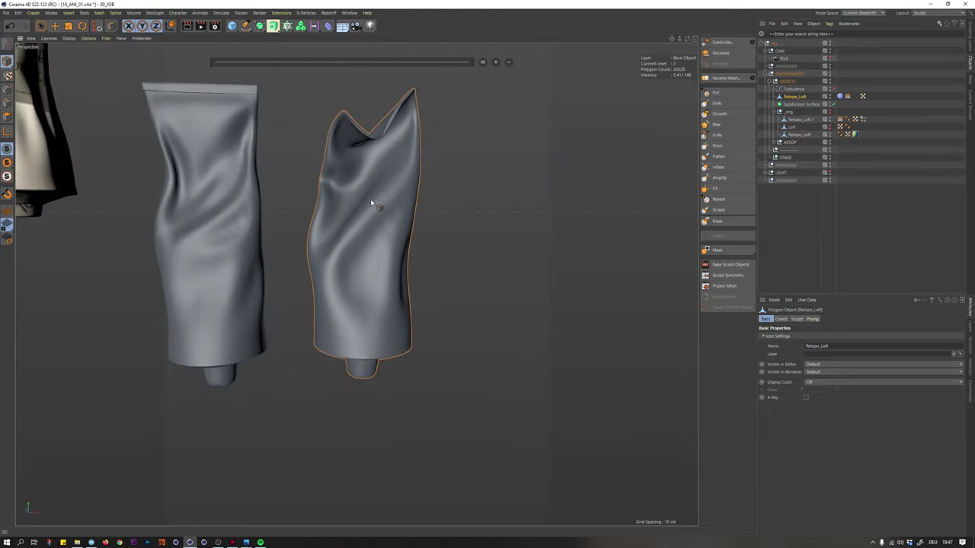
alt+right_drag(370, 199, 374, 198)
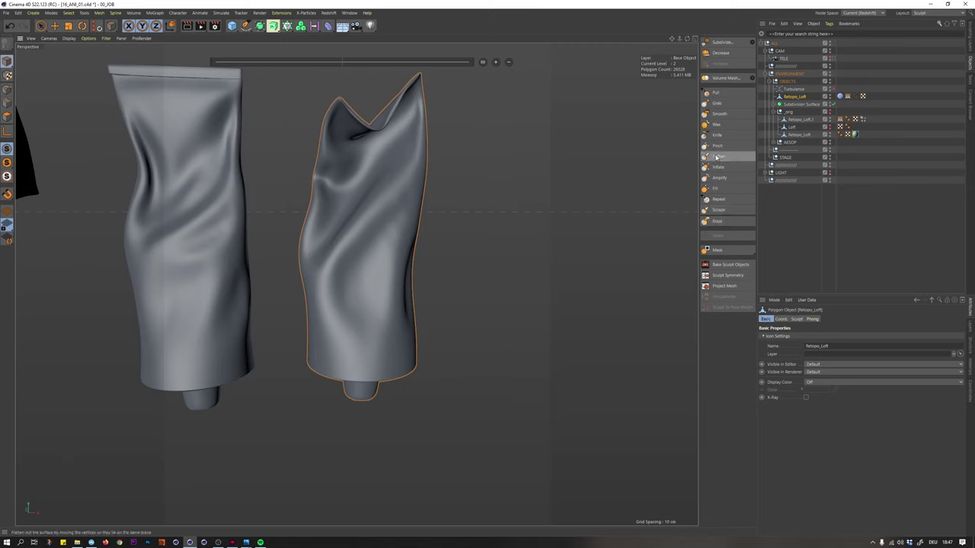
- Sharpen the diagonal crease across the middle of the unfolded tube with Pinch brush strokes
click(716, 145)
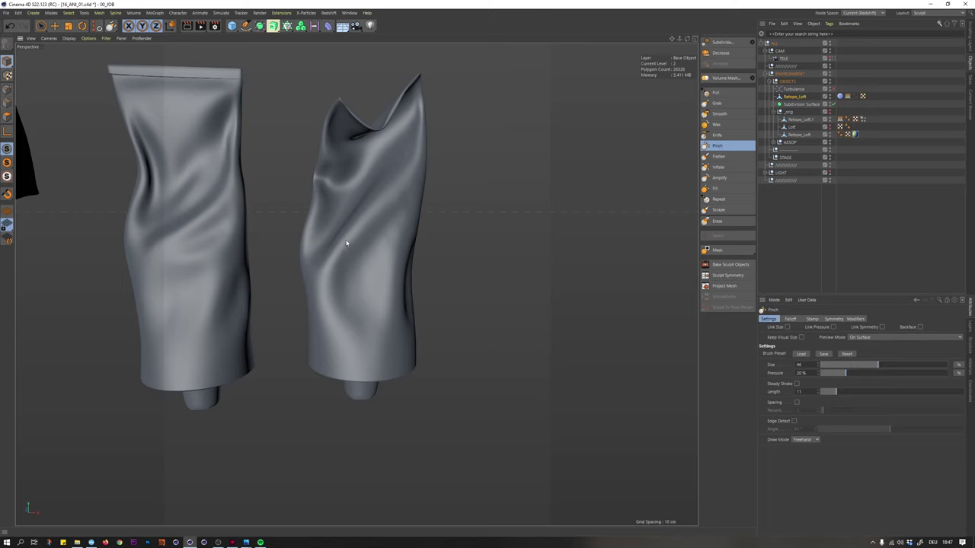
drag(364, 217, 399, 192)
drag(348, 237, 396, 197)
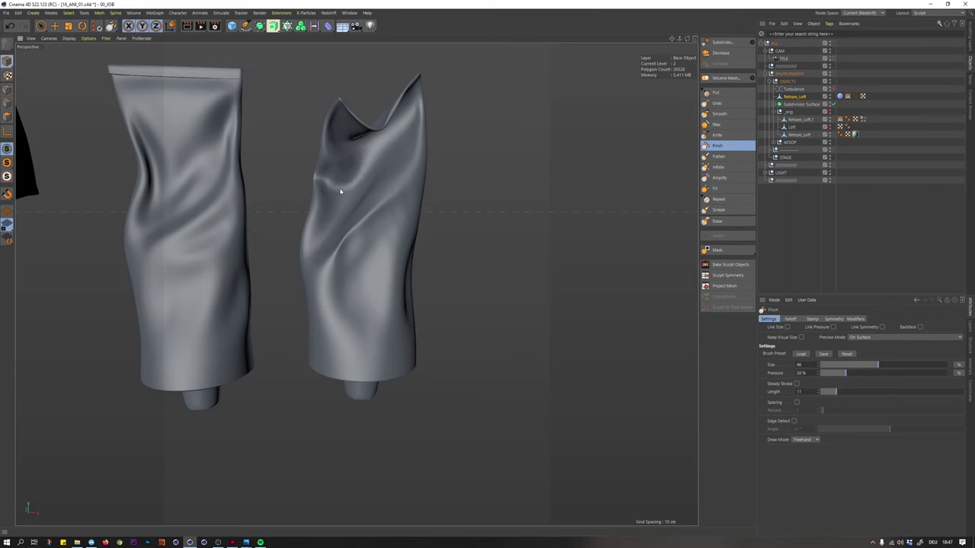
- Examine the pinched creases on Retopo_Loft from several sides and compare the shoulder area with the reference photo
alt+drag(389, 238, 348, 236)
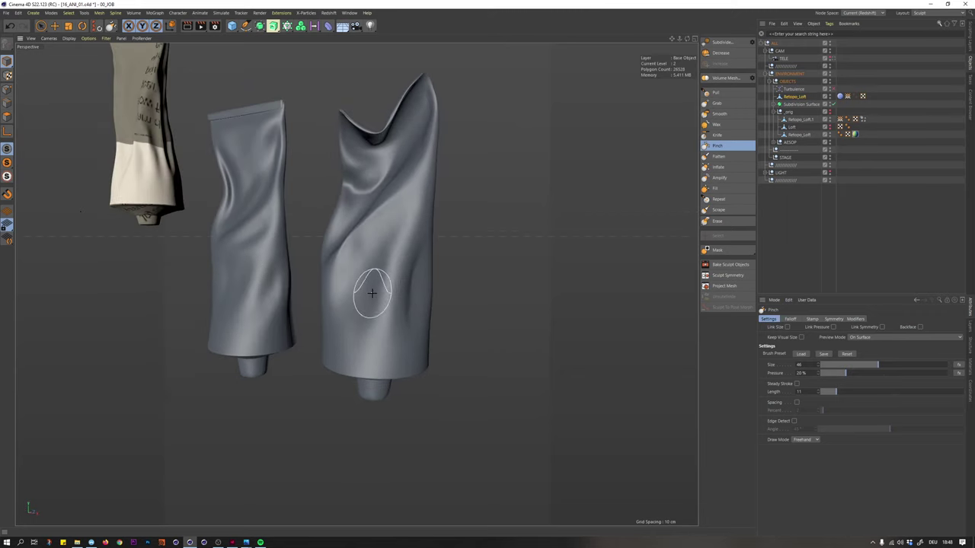
alt+drag(370, 283, 390, 268)
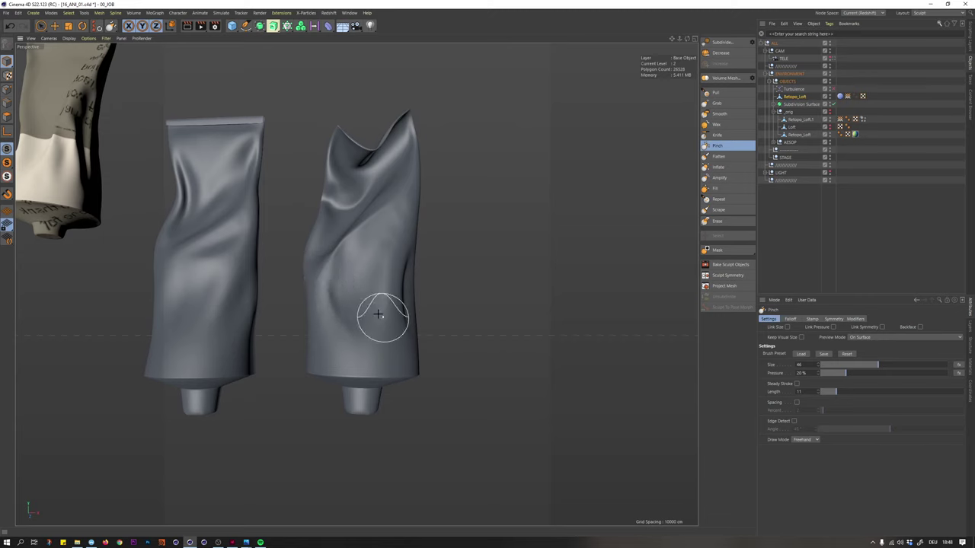
alt+drag(392, 180, 405, 233)
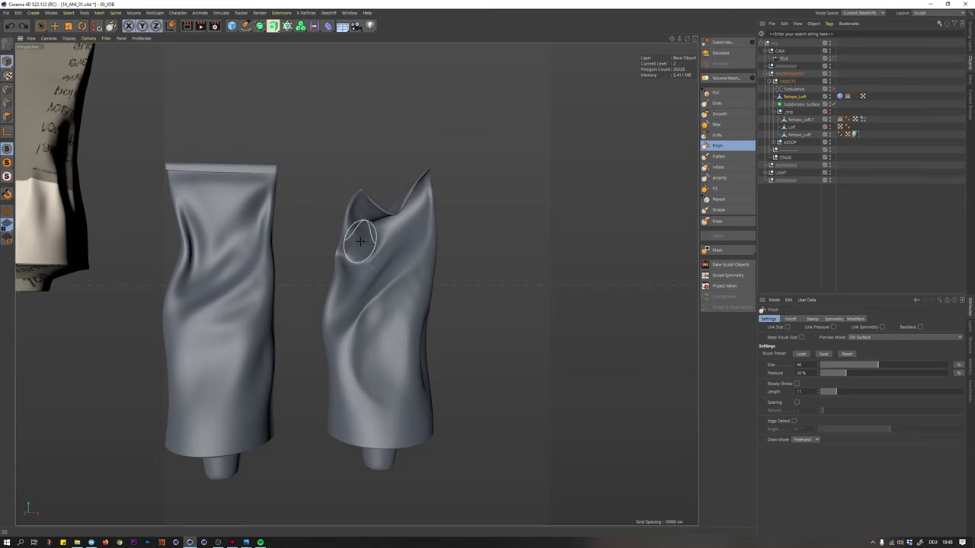
alt+drag(356, 232, 420, 229)
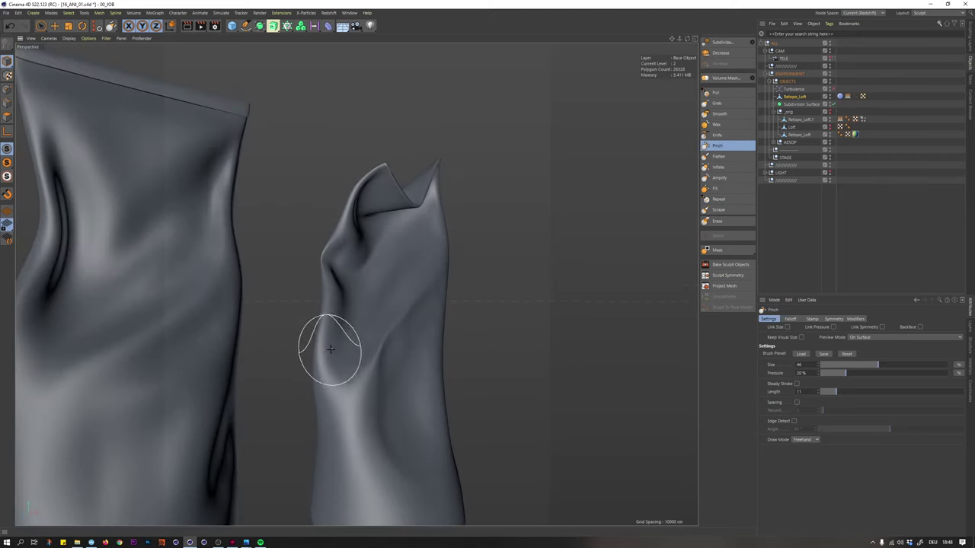
alt+drag(348, 239, 359, 239)
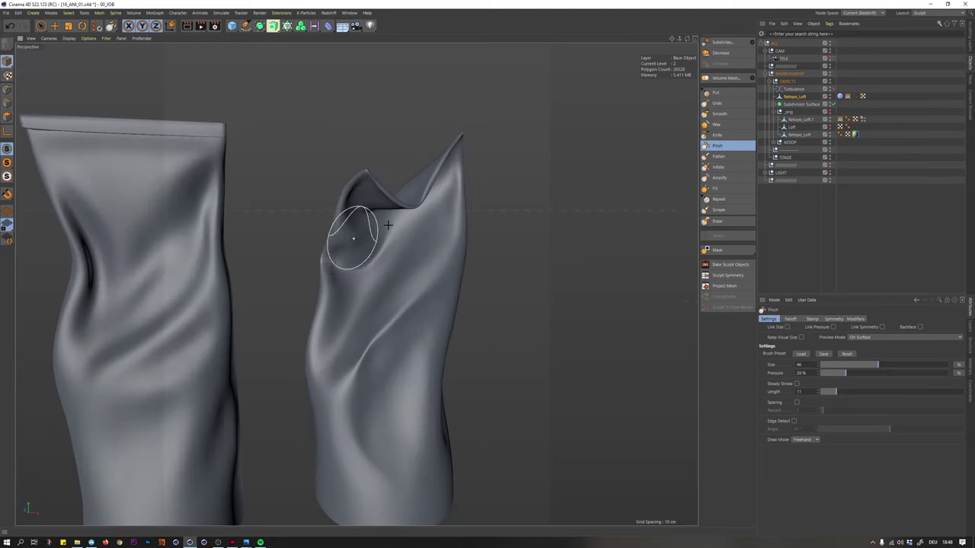
alt+drag(431, 267, 463, 219)
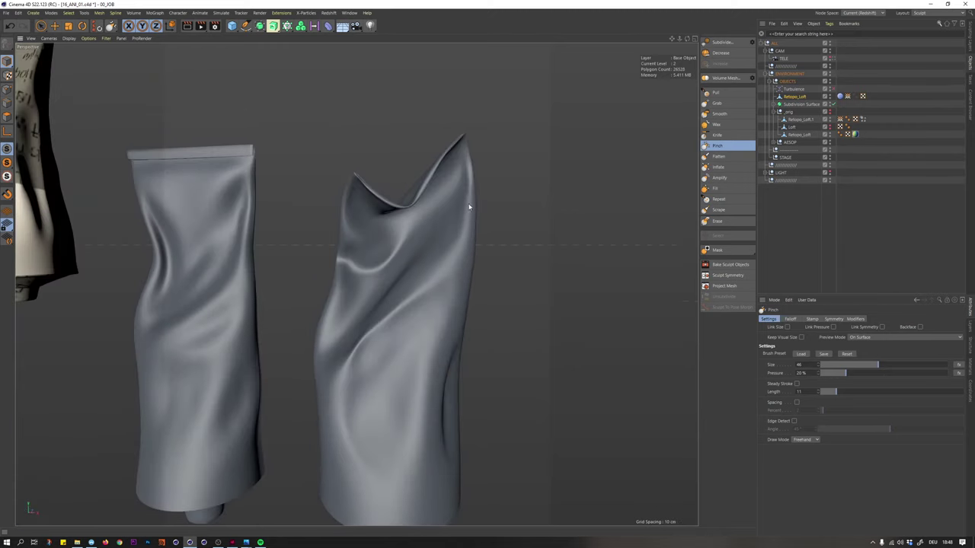
click(792, 98)
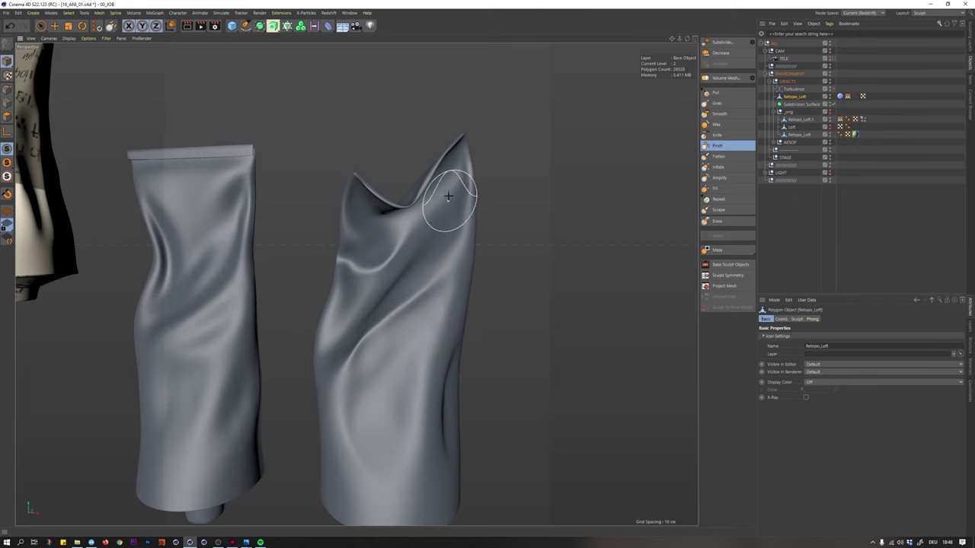
mouse_move(448, 232)
alt+mouse_down()
mouse_move(418, 217)
mouse_move(477, 218)
mouse_move(449, 237)
alt+mouse_up()
alt+right_drag(437, 259, 415, 275)
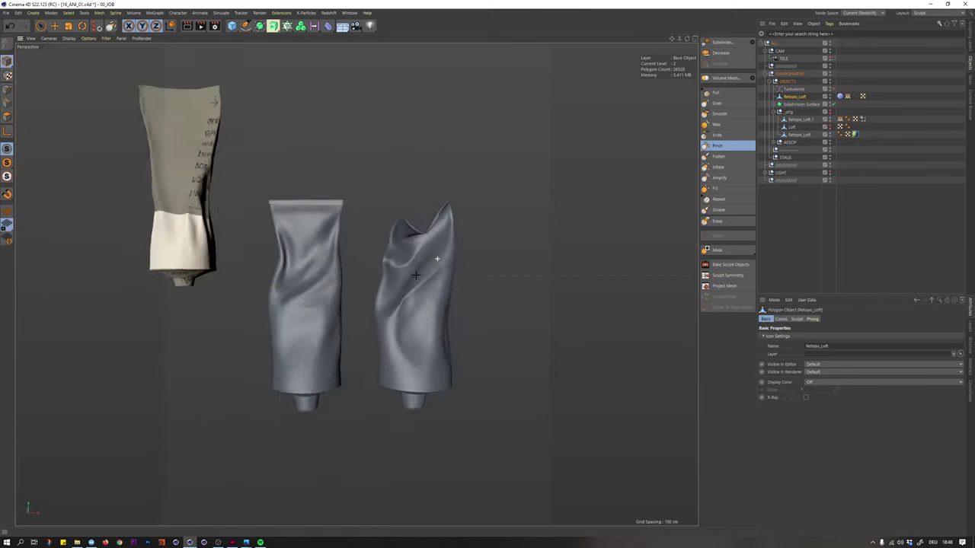
alt+drag(416, 274, 218, 273)
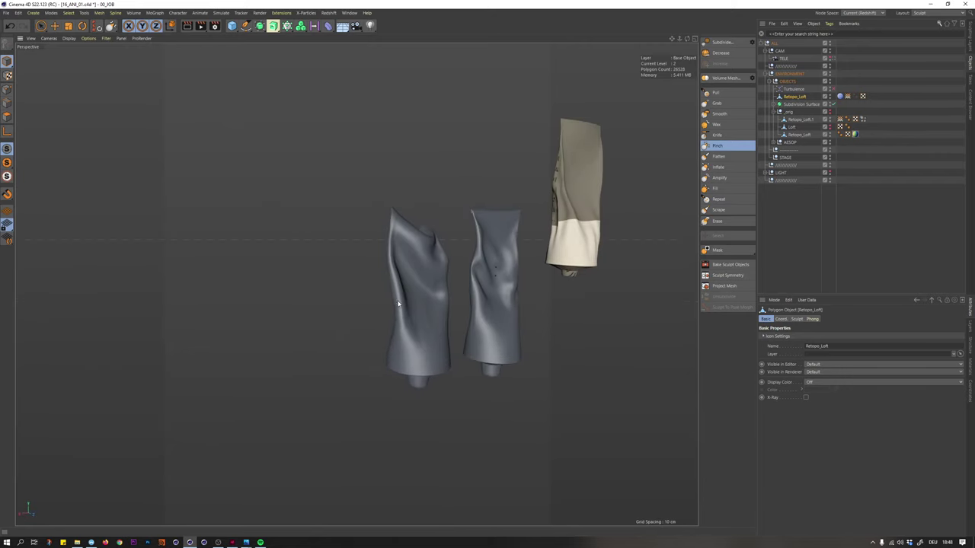
alt+drag(398, 258, 437, 316)
scroll(385, 290, up, 8)
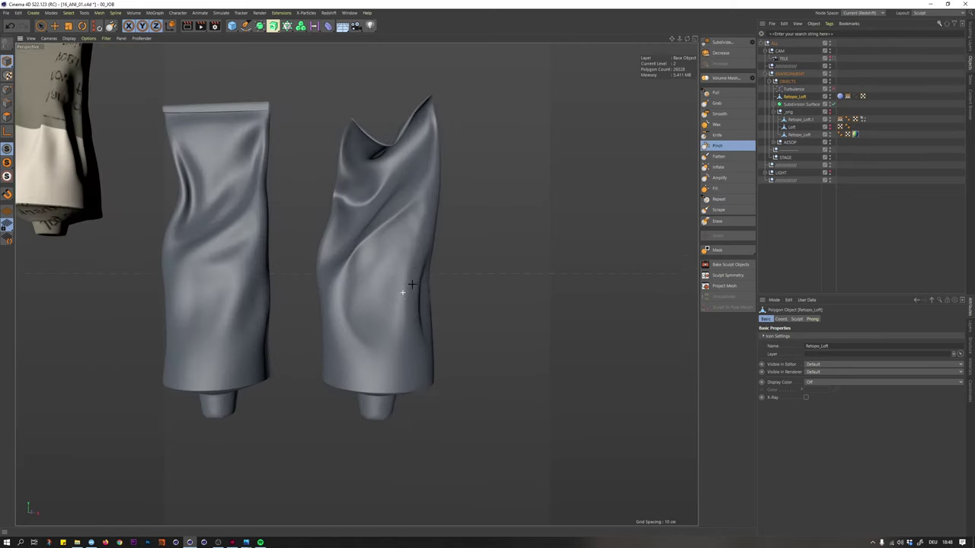
scroll(411, 285, up, 6)
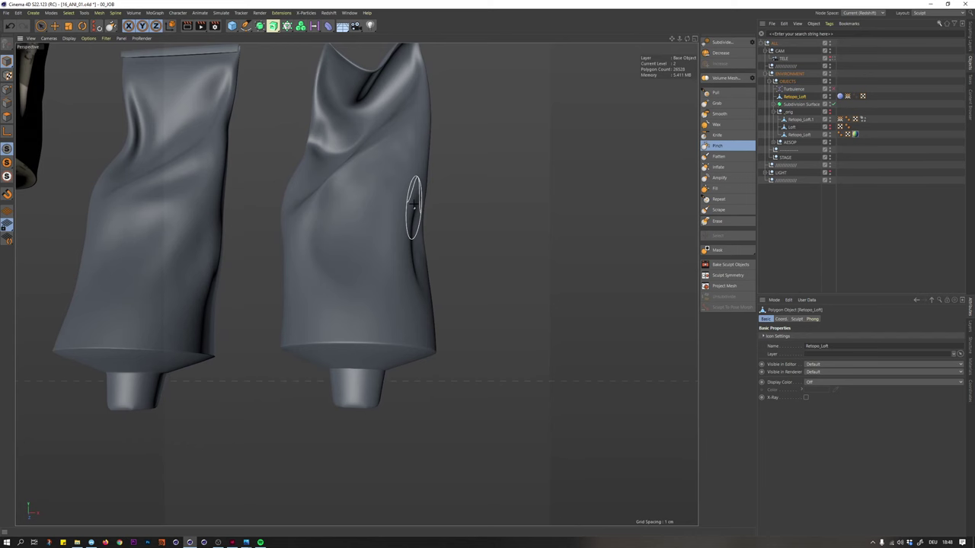
key(alt+Tab)
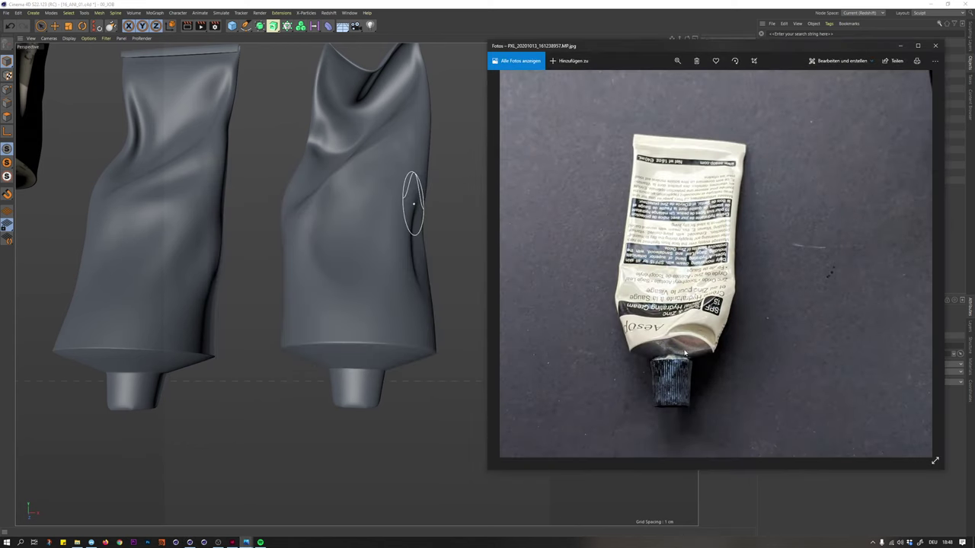
key(alt+Tab)
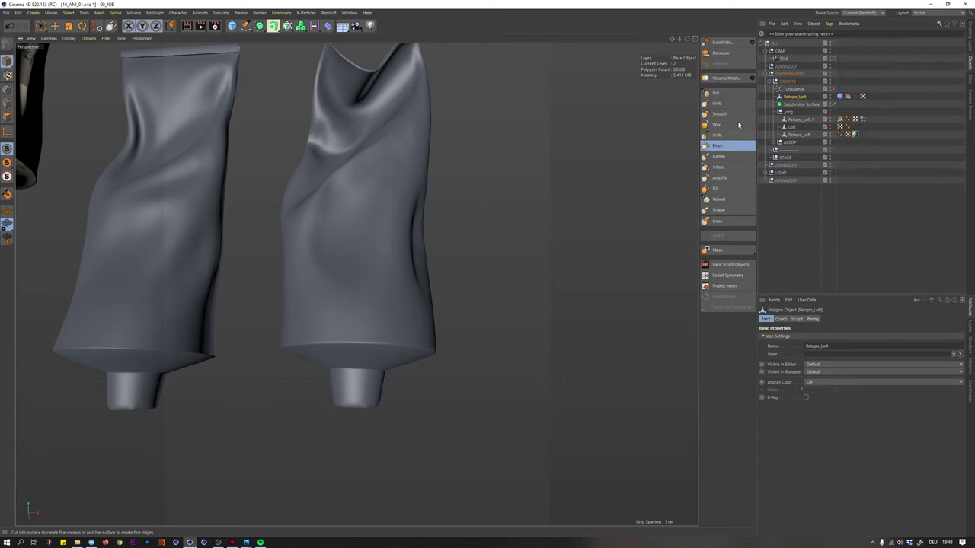
- Use the Grab brush at size 60 to pull the unfolded tube's surface outward near its lower end
click(716, 103)
scroll(424, 340, up, 1)
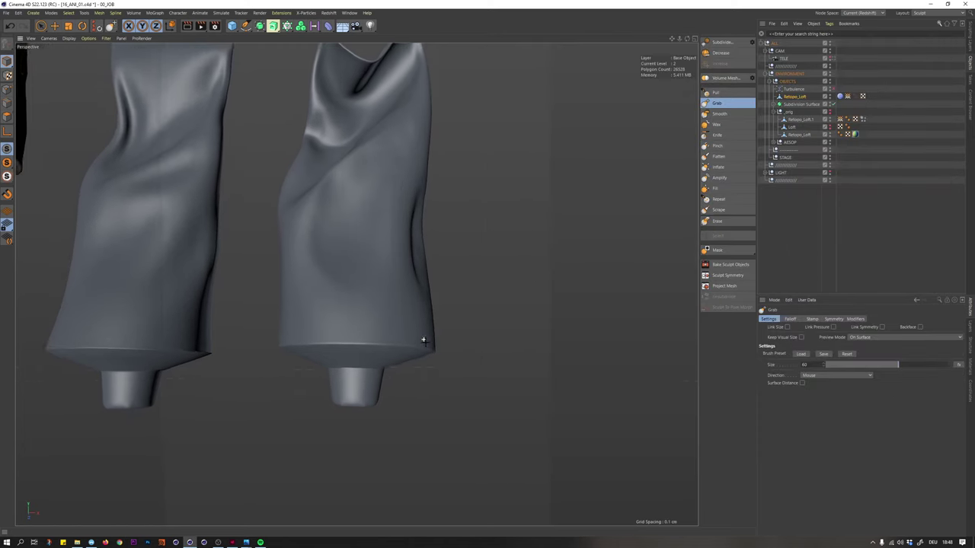
mouse_move(424, 340)
alt+mouse_down()
mouse_move(438, 334)
mouse_move(403, 318)
mouse_move(404, 305)
alt+mouse_up()
scroll(401, 343, up, 1)
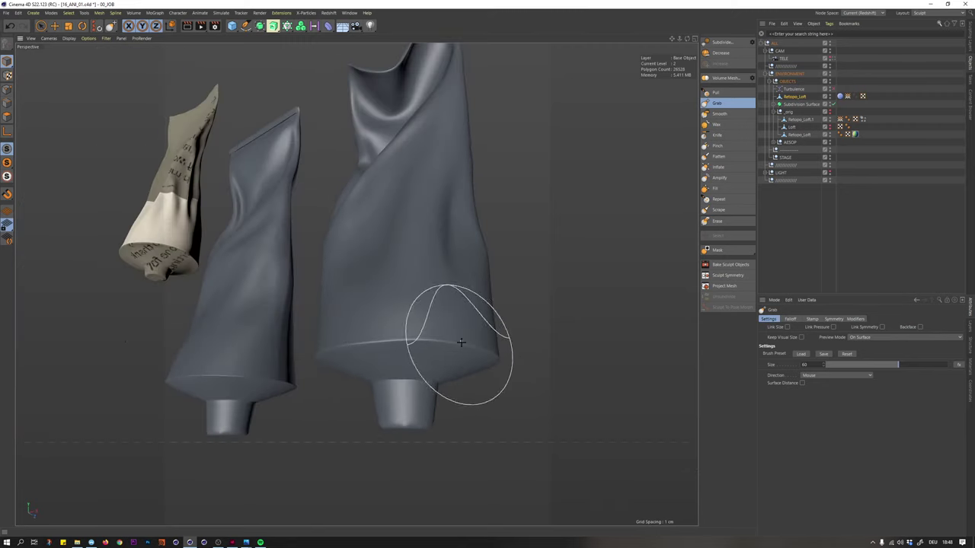
mouse_move(448, 332)
alt+mouse_down()
mouse_move(400, 317)
mouse_move(357, 287)
alt+mouse_up()
alt+middle_drag(357, 287, 408, 296)
alt+right_drag(383, 304, 368, 302)
drag(338, 328, 320, 331)
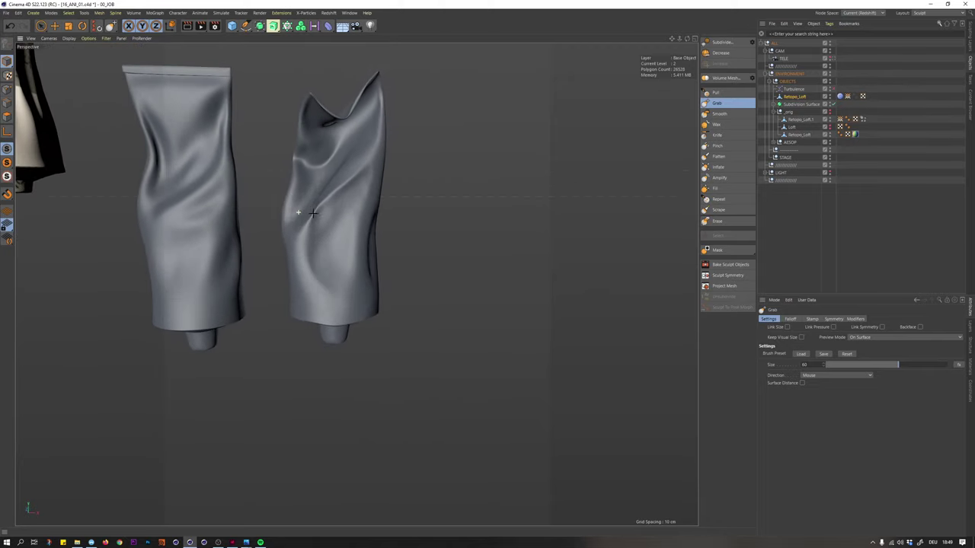
- Set the Grab brush size to 73 and refine the unfolded tube's folds, checking its silhouette from several angles
drag(907, 366, 914, 366)
alt+drag(345, 210, 289, 213)
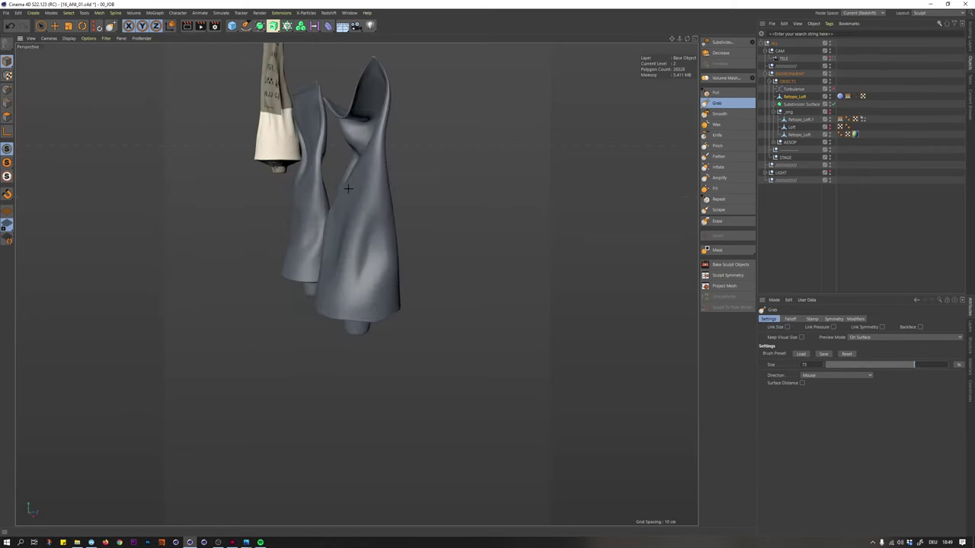
mouse_move(381, 227)
alt+mouse_down()
mouse_move(363, 233)
mouse_move(402, 248)
mouse_move(459, 218)
alt+mouse_up()
alt+drag(373, 180, 412, 161)
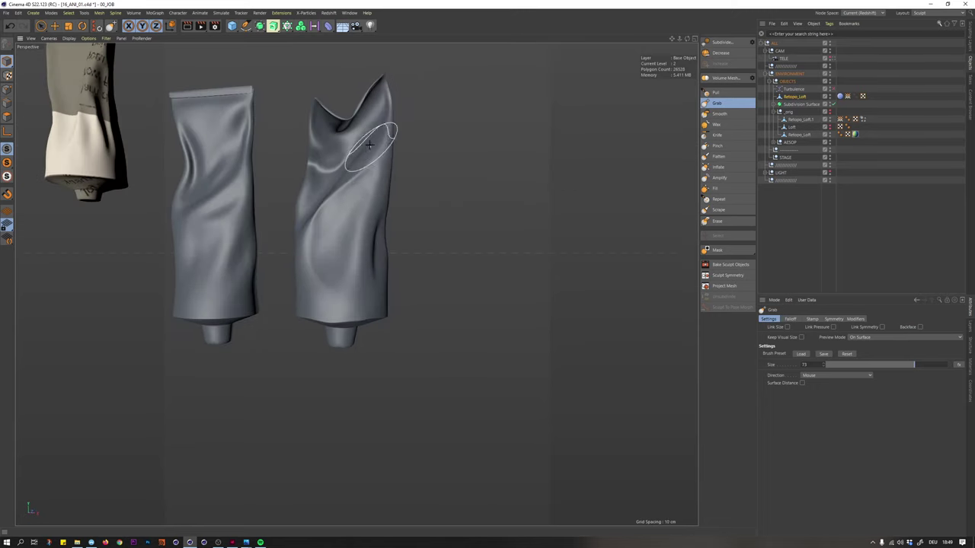
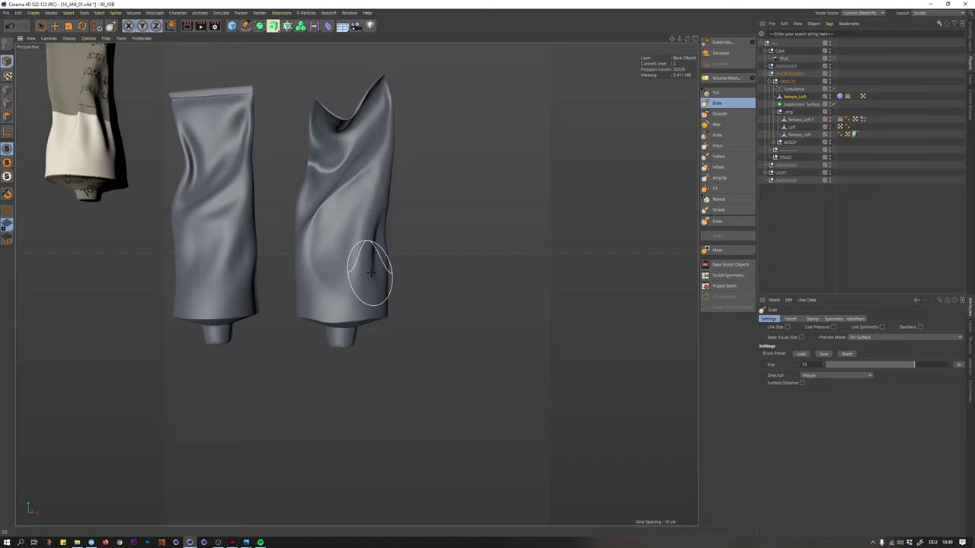
mouse_move(331, 149)
alt+mouse_down()
mouse_move(388, 174)
mouse_move(375, 180)
mouse_move(399, 174)
mouse_move(390, 174)
alt+mouse_up()
scroll(376, 169, down, 3)
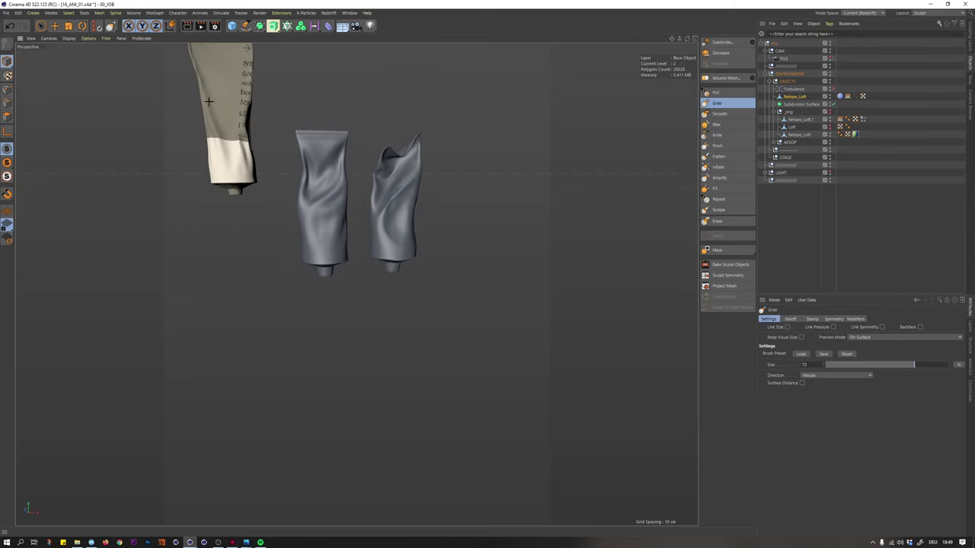
- Check the sculpt layers briefly and switch the interface to the Startup (User) layout
click(971, 36)
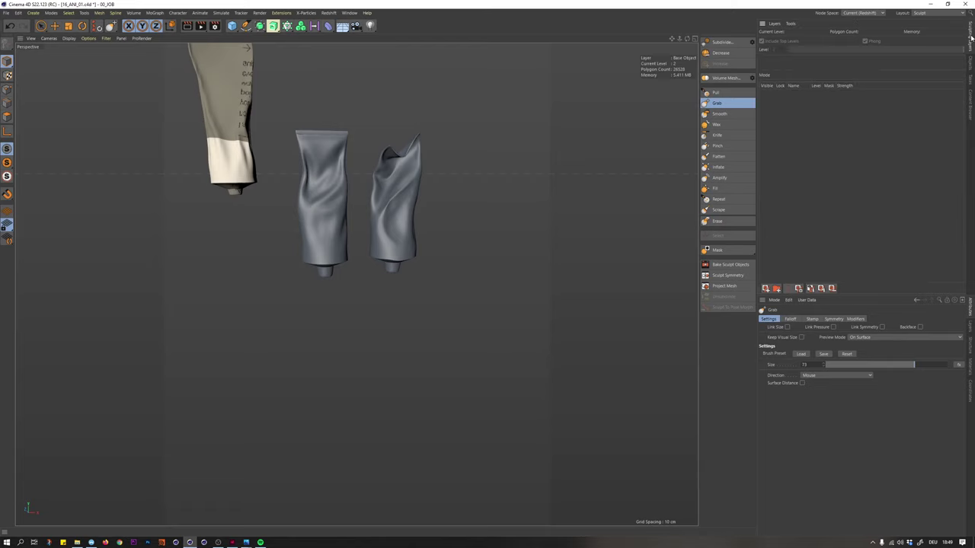
click(970, 64)
click(933, 13)
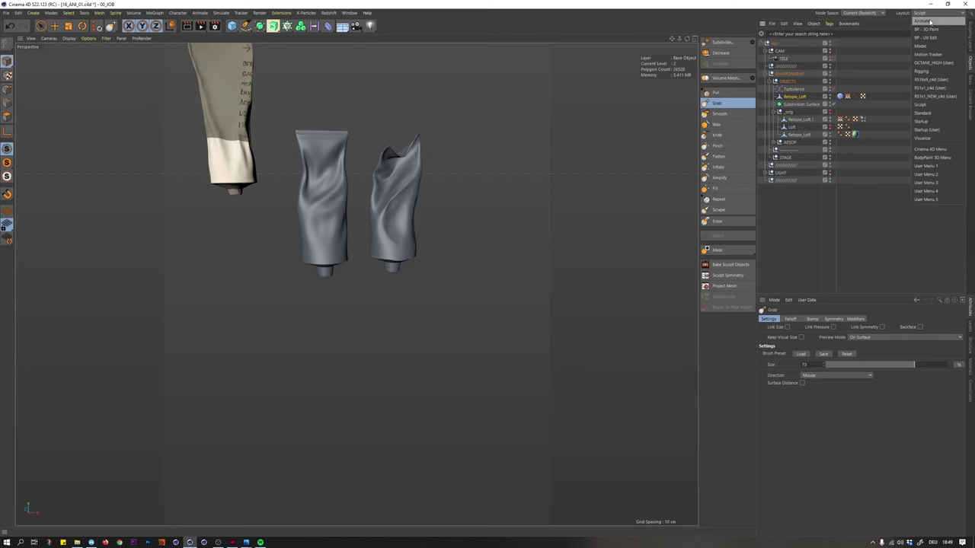
click(927, 130)
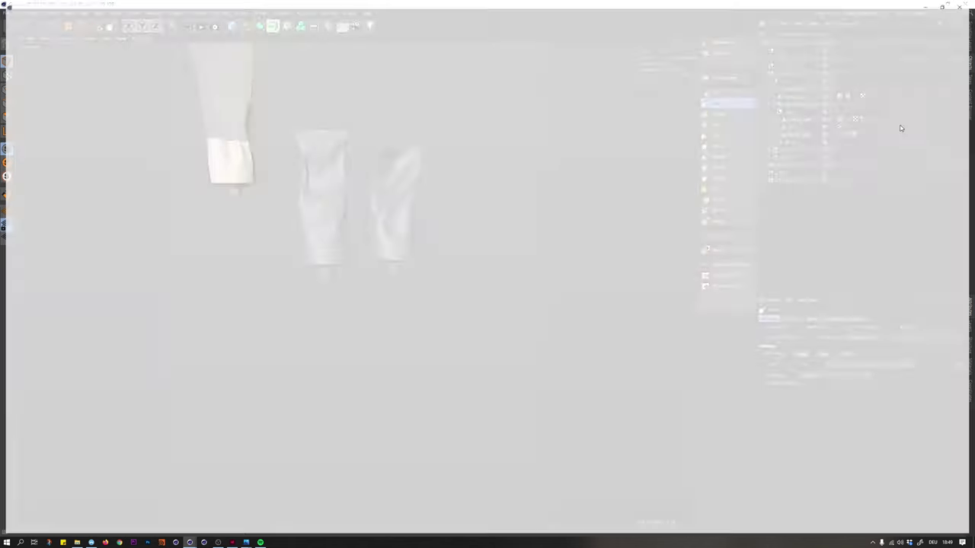
scroll(411, 176, up, 6)
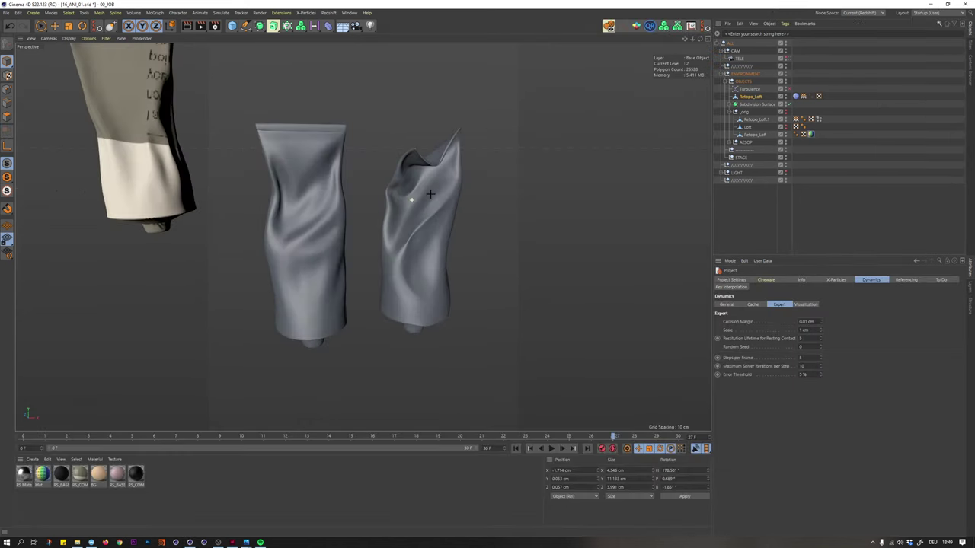
alt+drag(413, 195, 388, 157)
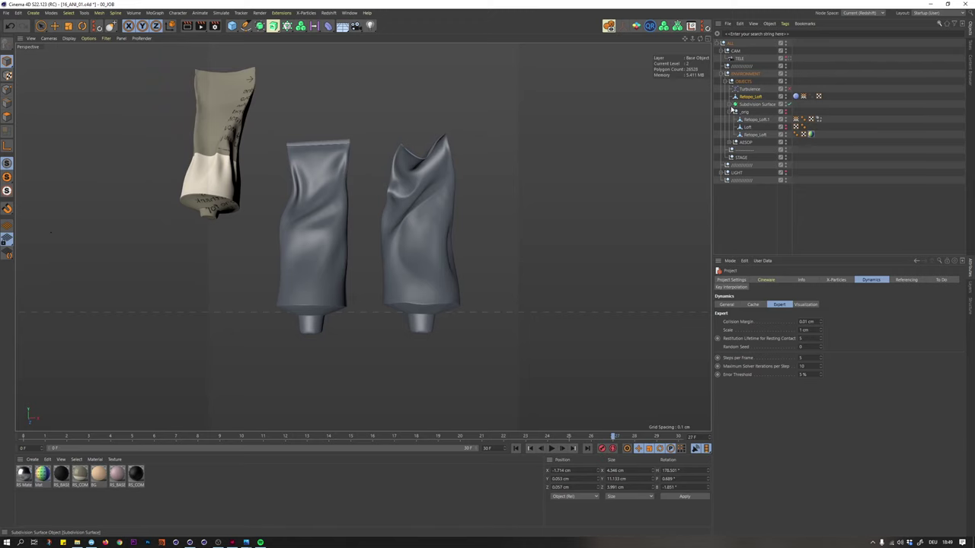
- Add a cylinder with a radius of 1 cm and a height of 2 cm as the base for the tube's cap
click(232, 25)
click(381, 37)
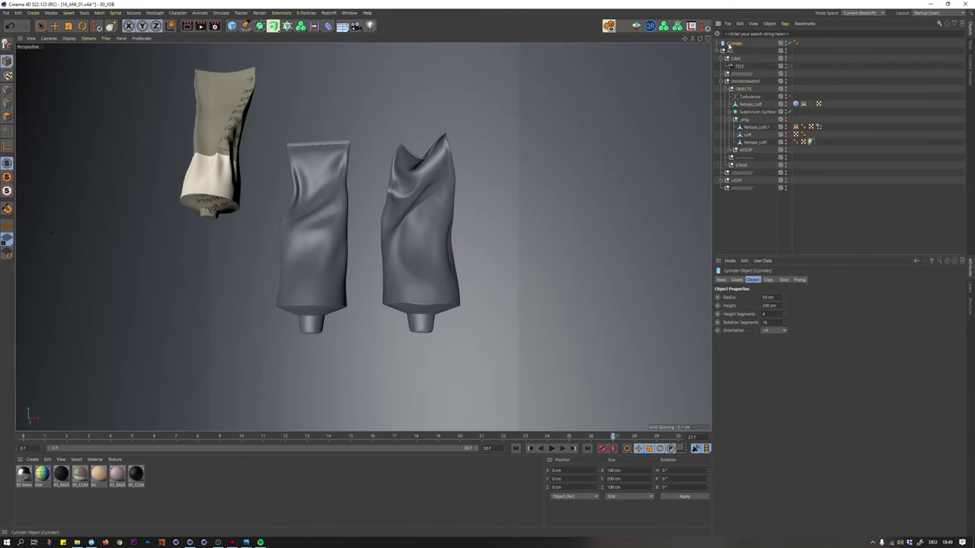
text(2)
key(Tab)
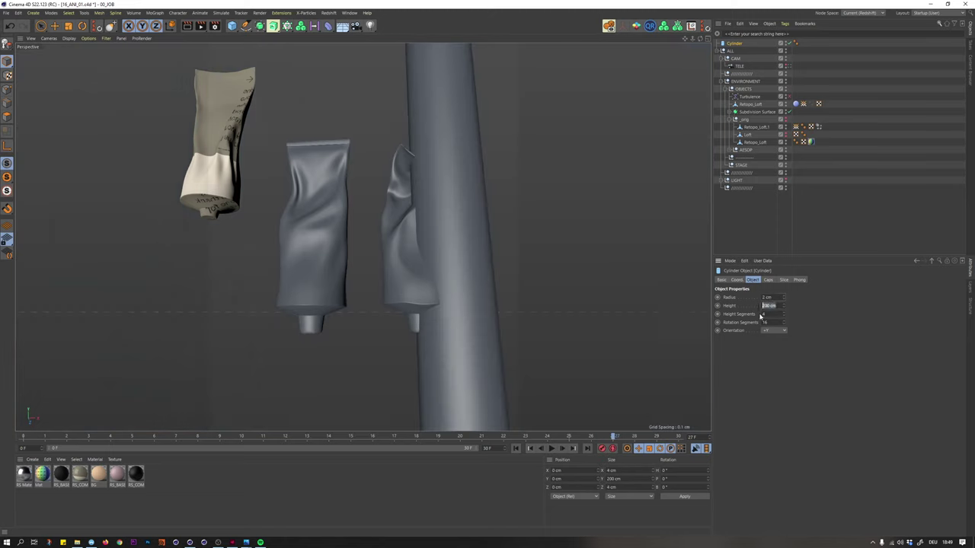
text(2)
key(Return)
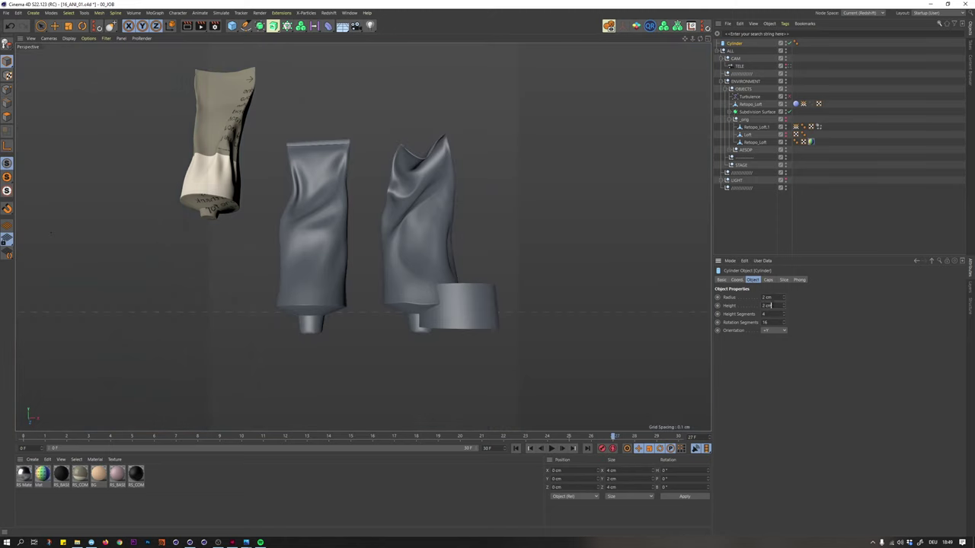
key(Down)
key(Up)
click(770, 298)
key(Down)
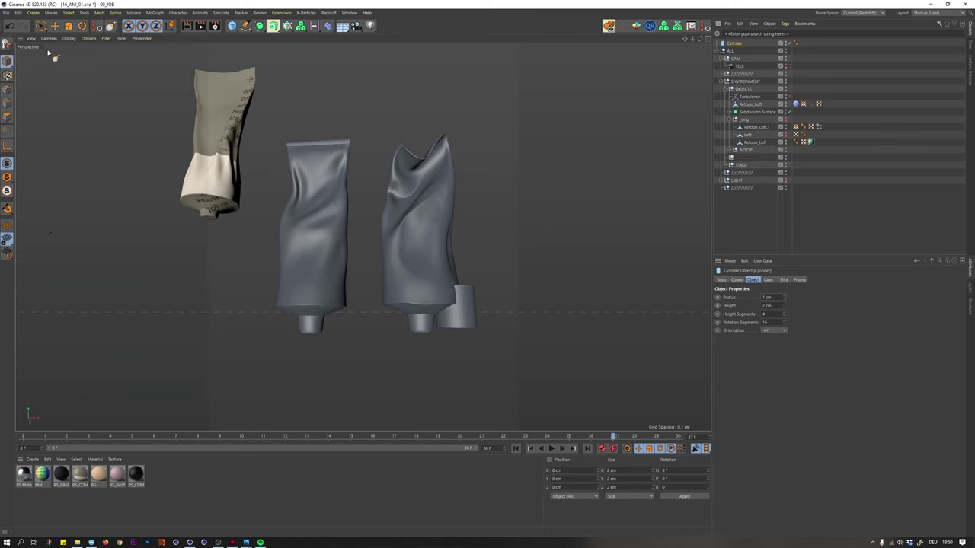
- Make the cylinder a child of Retopo_Loft and reset its transform so it aligns with the tube's origin
click(43, 27)
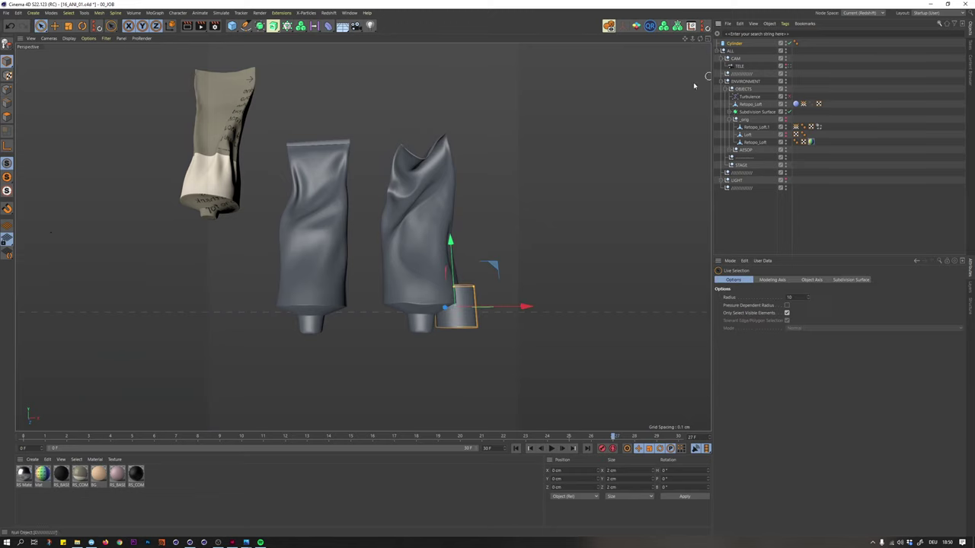
click(409, 263)
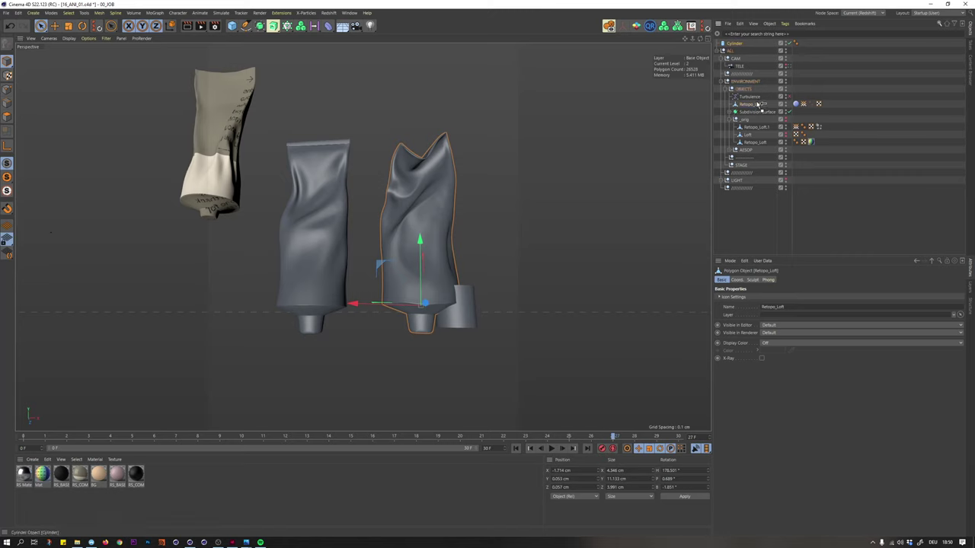
drag(758, 104, 758, 104)
click(704, 27)
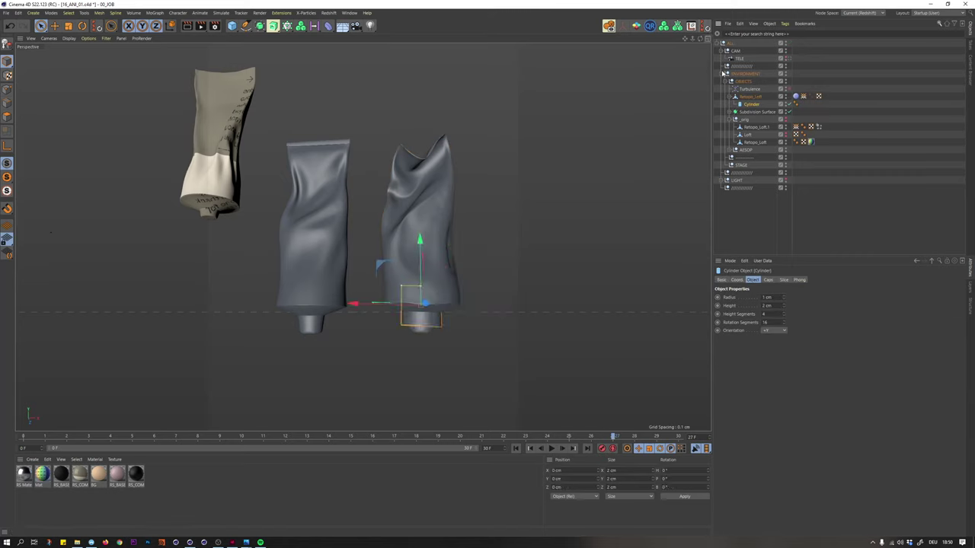
- Rename the cylinder under Retopo_Loft to CAP
double_click(748, 105)
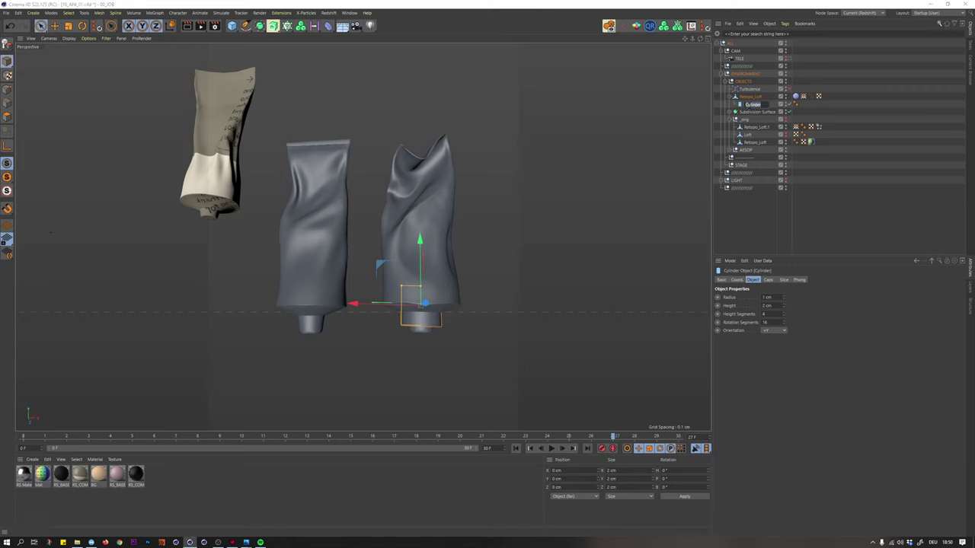
text(CAP)
key(Return)
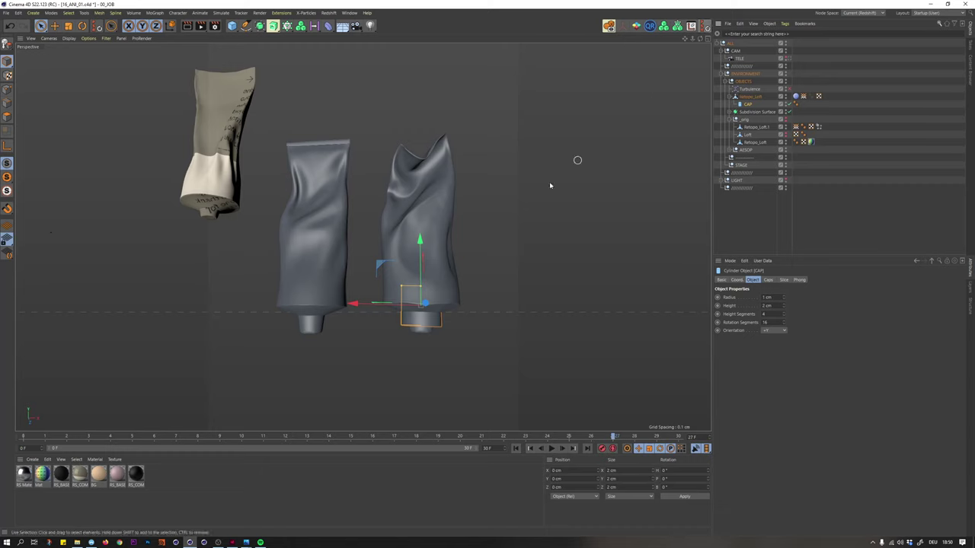
- Scale the cap uniformly to about 1.52 cm and move it over the tube's neck, at about -1.25 cm in Y
scroll(420, 309, up, 5)
alt+drag(428, 276, 412, 386)
key(t)
key(space)
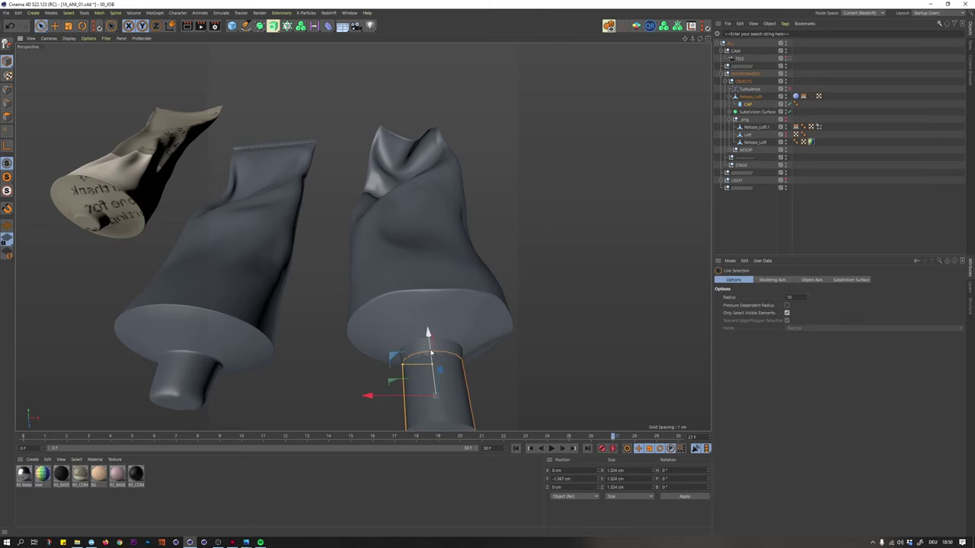
drag(432, 354, 502, 317)
key(t)
key(space)
drag(426, 325, 438, 302)
- Show the shaded view with mesh lines and set the cap to 64 rotation segments and 12 height segments
key(n)
key(b)
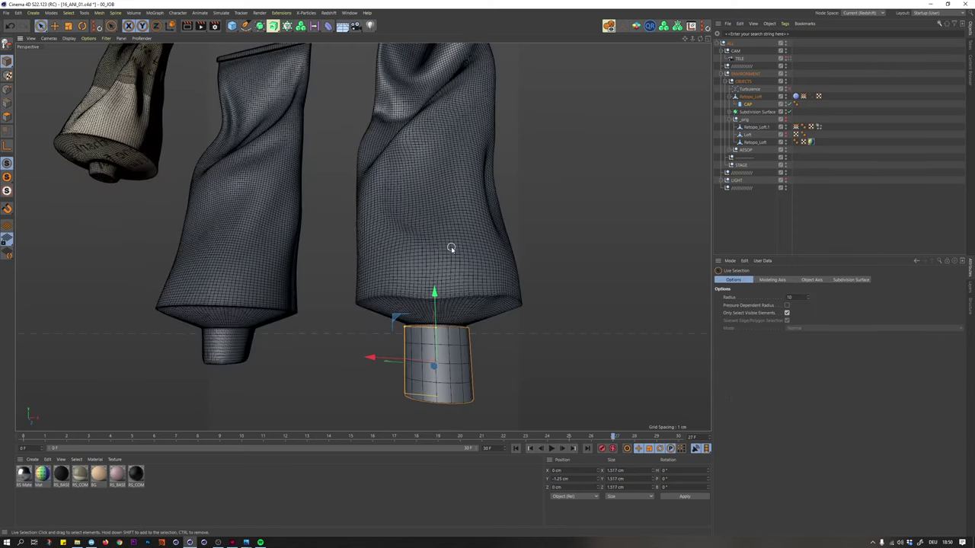
click(748, 105)
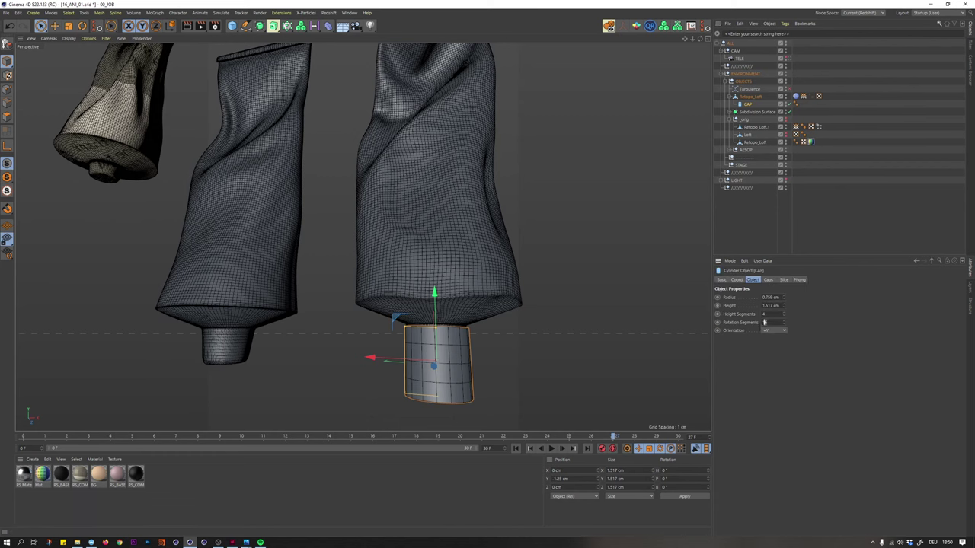
text(64)
key(Return)
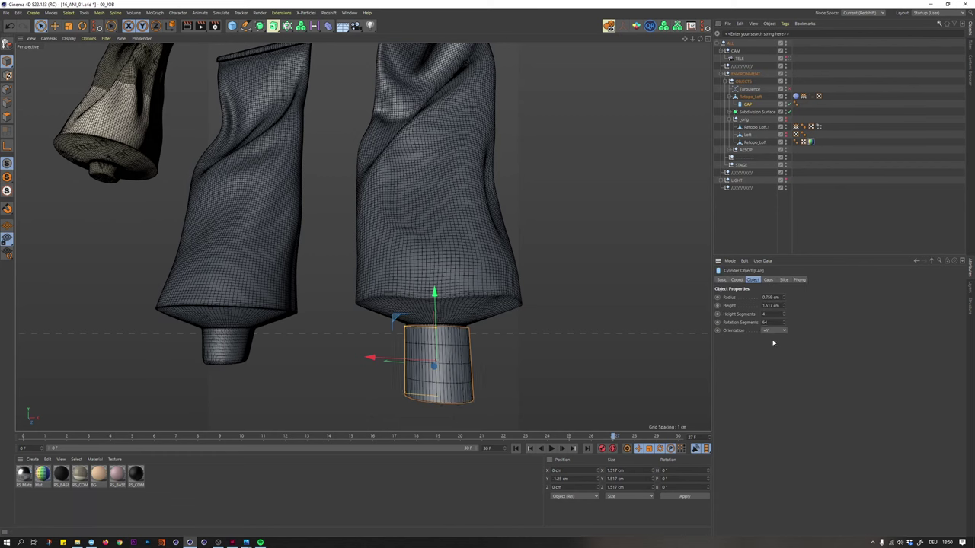
text(16)
key(Return)
click(854, 127)
click(750, 104)
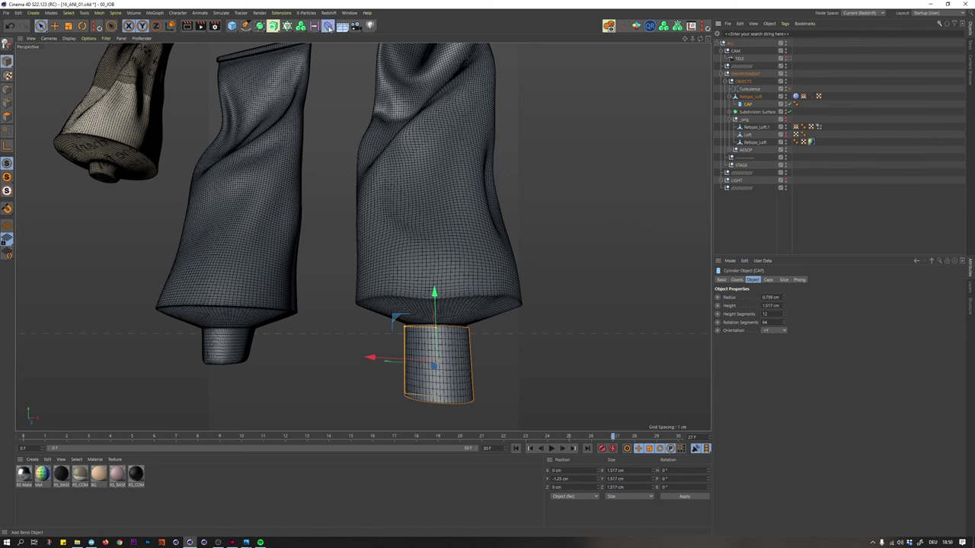
- Add a Taper deformer as a child of CAP, fit it to the parent, and set curvature 0% and strength 20%
click(328, 25)
click(522, 37)
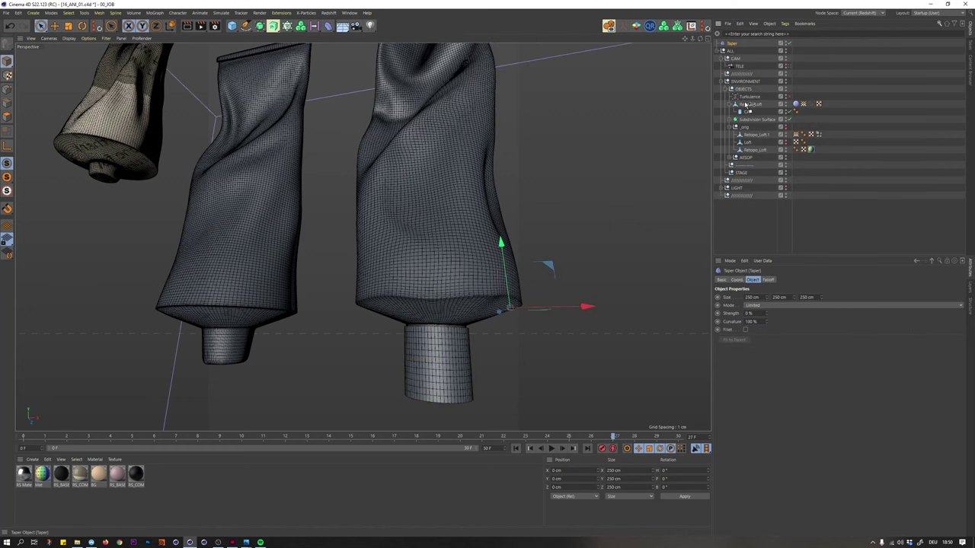
drag(749, 112, 750, 112)
click(731, 339)
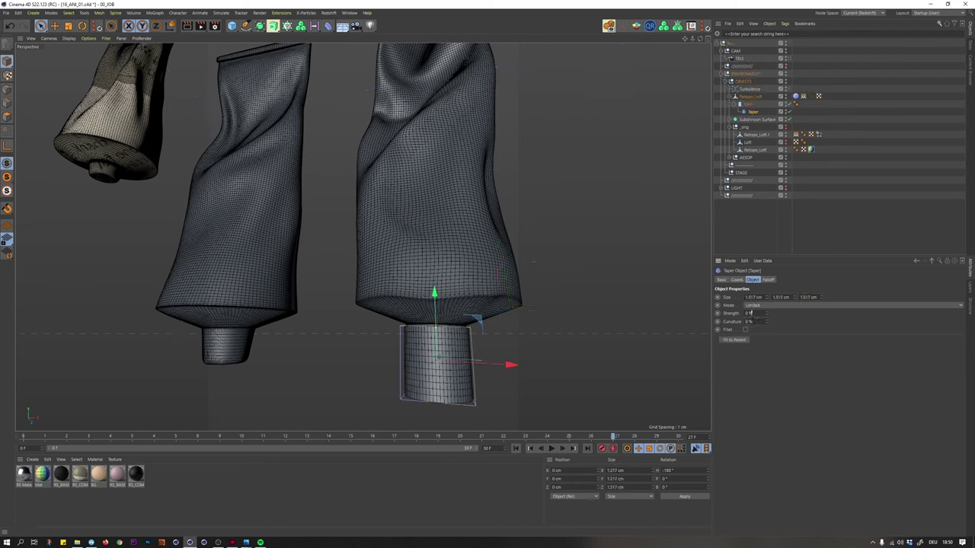
drag(767, 313, 767, 308)
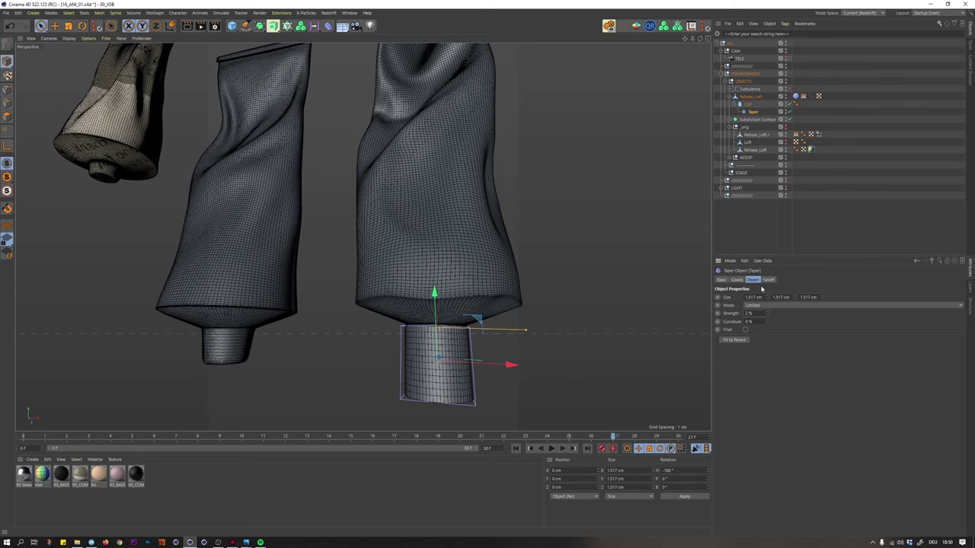
drag(525, 330, 711, 334)
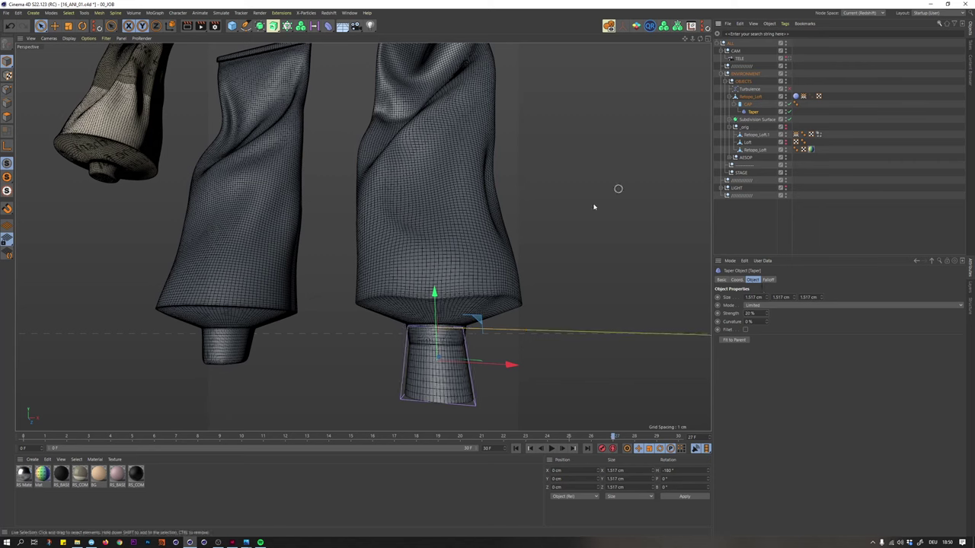
- Rotate the Taper deformer 180° so the cap narrows toward its lower end, and compare its shape with the other tubes
key(r)
drag(461, 332, 395, 409)
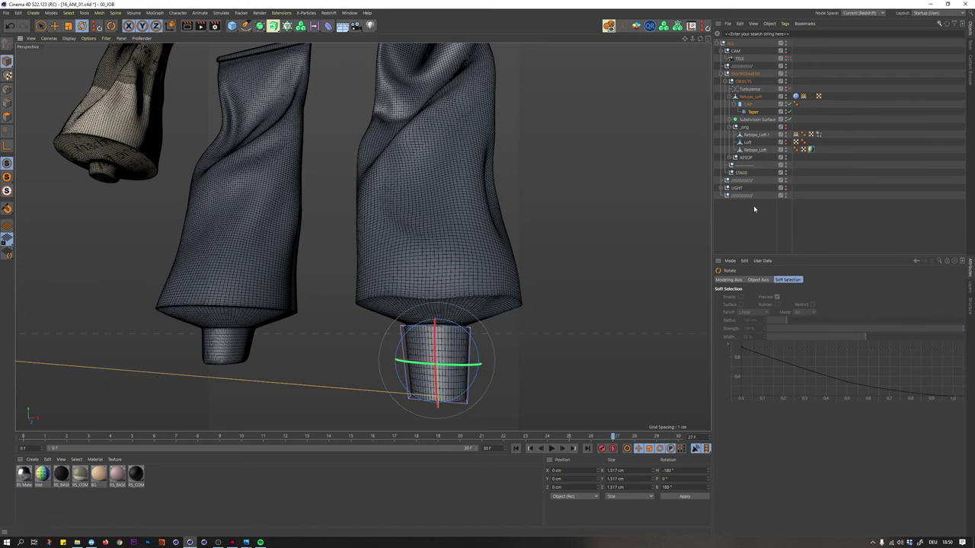
click(819, 135)
click(826, 217)
scroll(520, 325, down, 4)
mouse_move(468, 352)
alt+mouse_down()
mouse_move(476, 332)
mouse_move(467, 360)
mouse_move(466, 347)
alt+mouse_up()
scroll(469, 335, down, 5)
scroll(466, 347, up, 2)
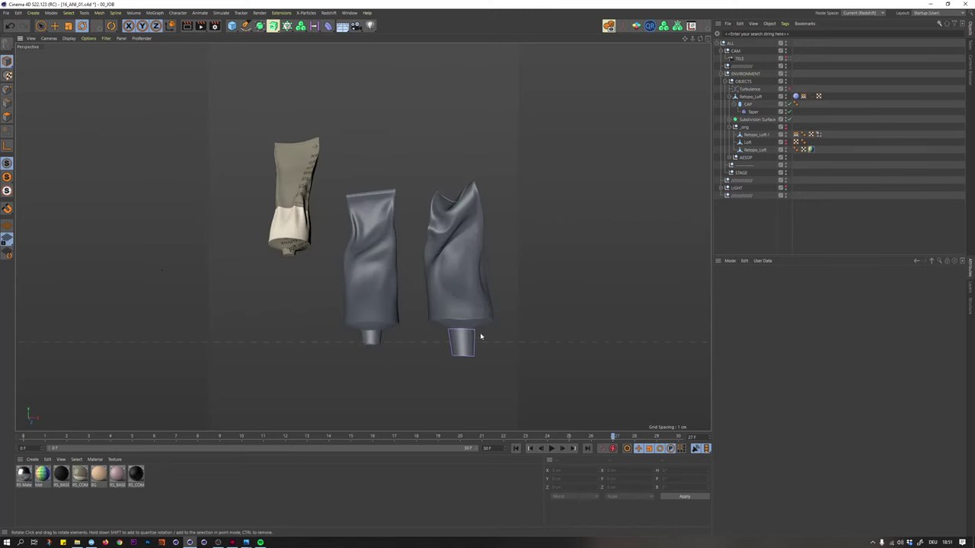
- Resize the cap to about 1.49 cm wide and 1.62 cm high and position it at about -1.32 cm in Y
click(465, 339)
scroll(473, 332, up, 5)
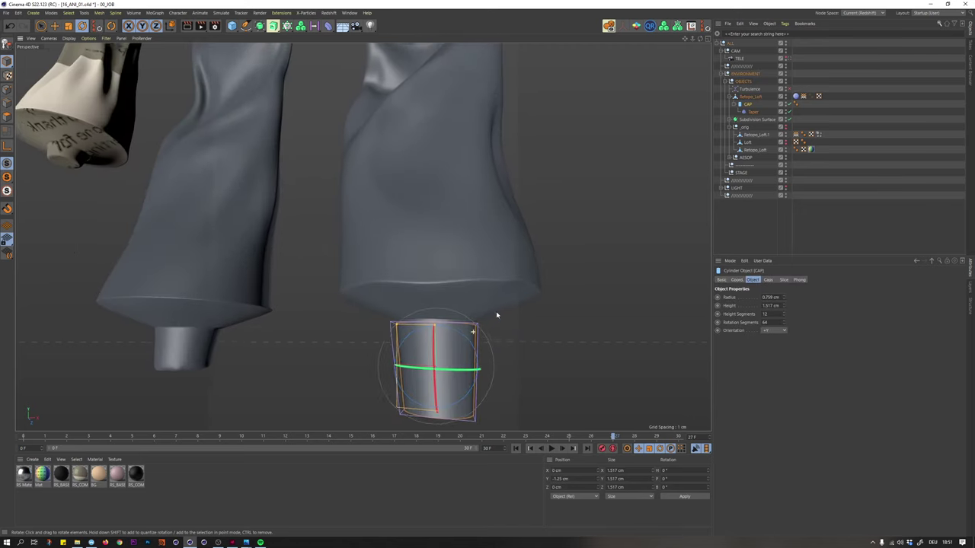
key(t)
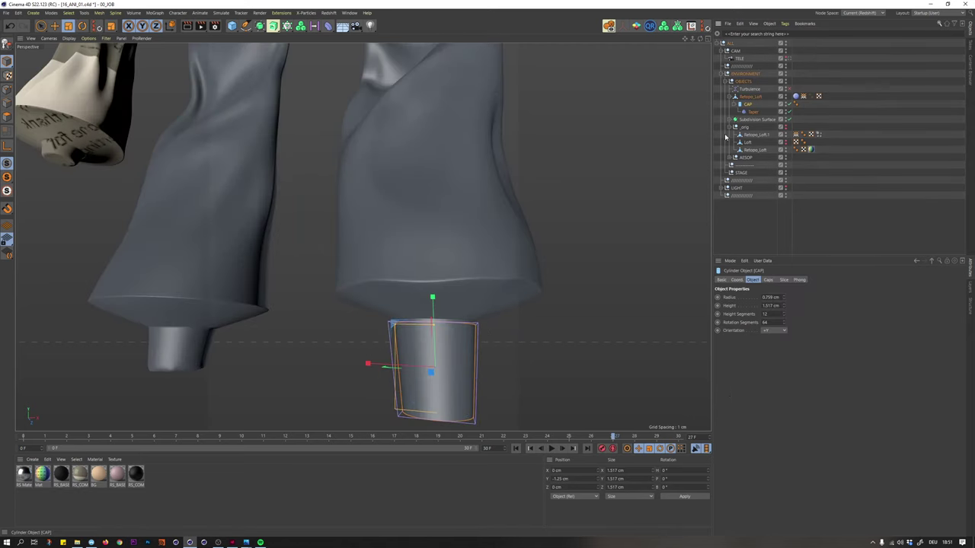
drag(507, 349, 515, 362)
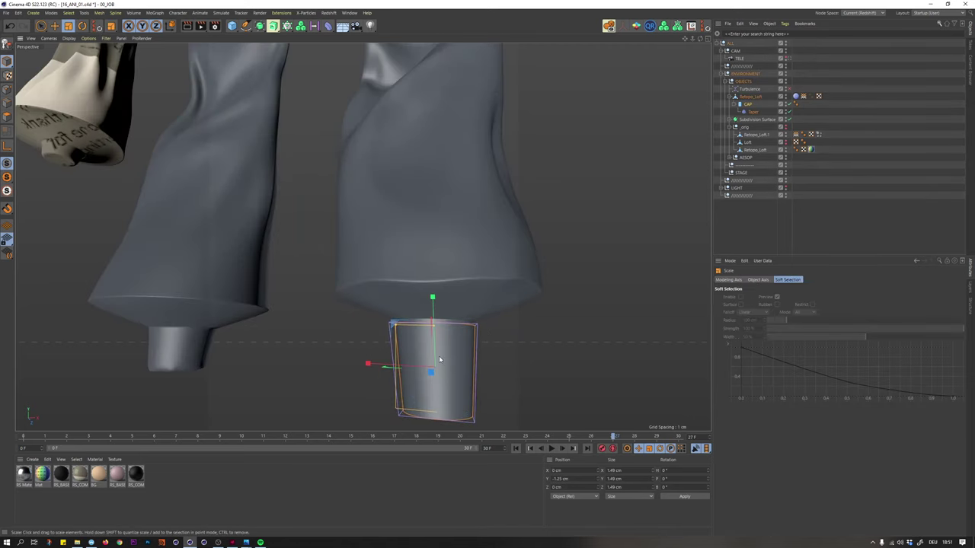
drag(434, 333, 435, 328)
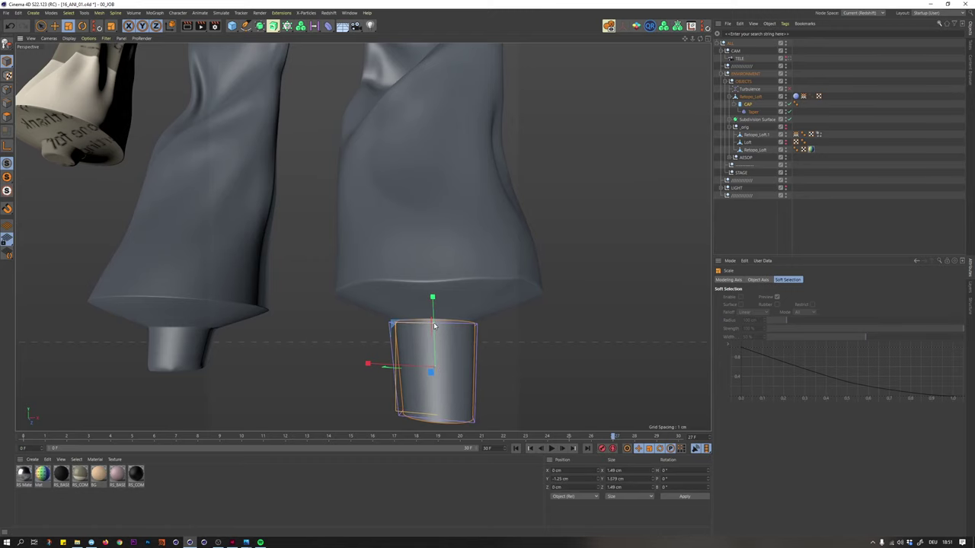
key(space)
scroll(444, 340, down, 3)
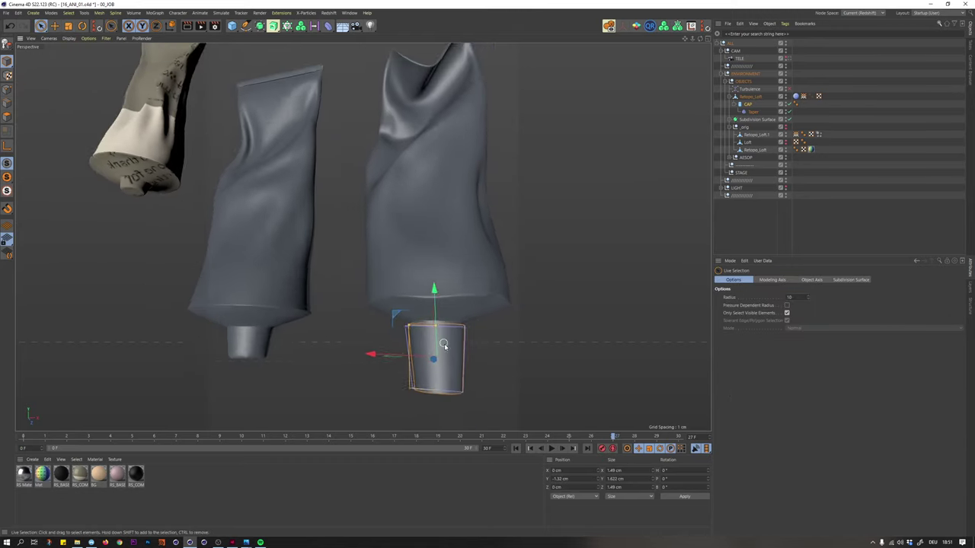
alt+drag(444, 342, 452, 350)
click(492, 340)
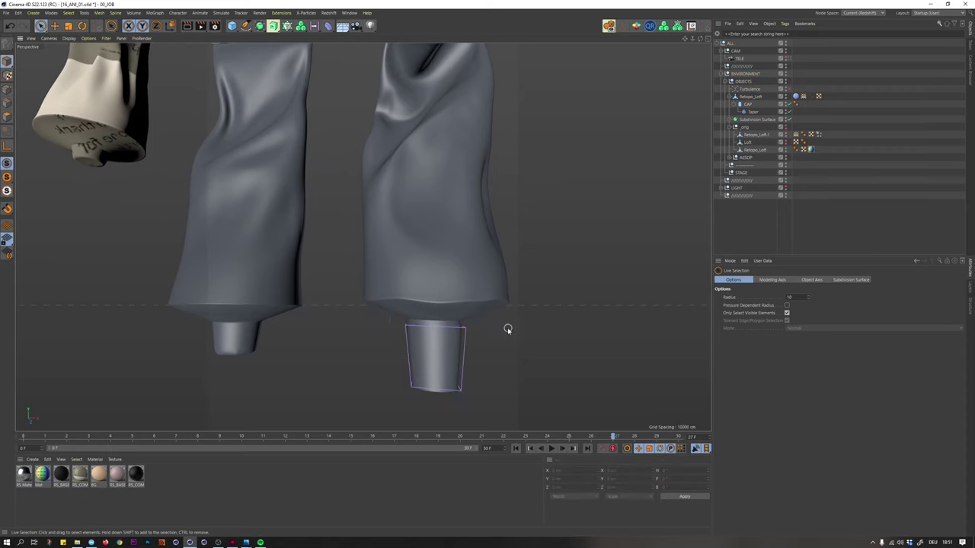
- Select all polygons of the cap's upper end face
mouse_move(427, 244)
alt+mouse_down()
mouse_move(440, 233)
mouse_move(467, 264)
mouse_move(466, 287)
mouse_move(433, 281)
alt+mouse_up()
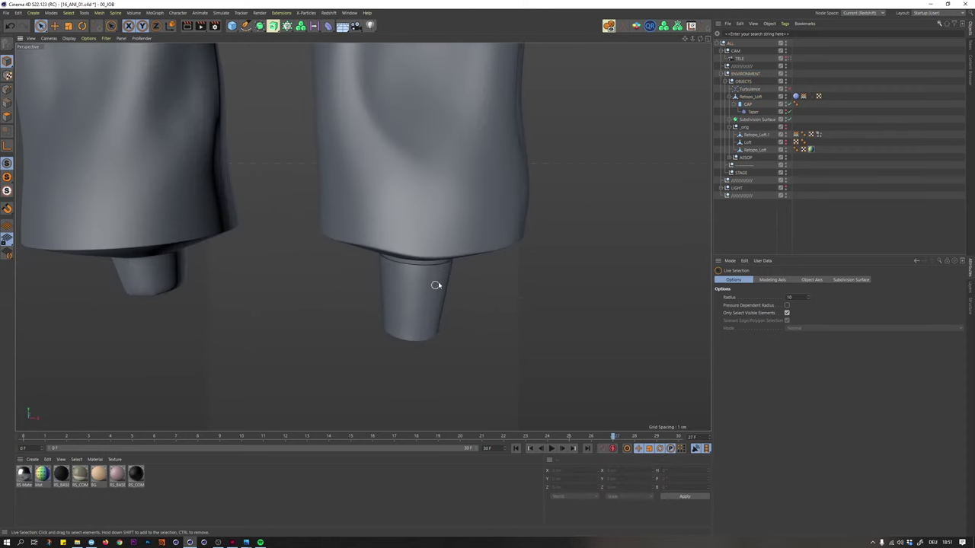
alt+middle_drag(433, 281, 401, 220)
click(399, 219)
alt+drag(392, 211, 511, 239)
alt+drag(365, 120, 327, 114)
click(803, 105)
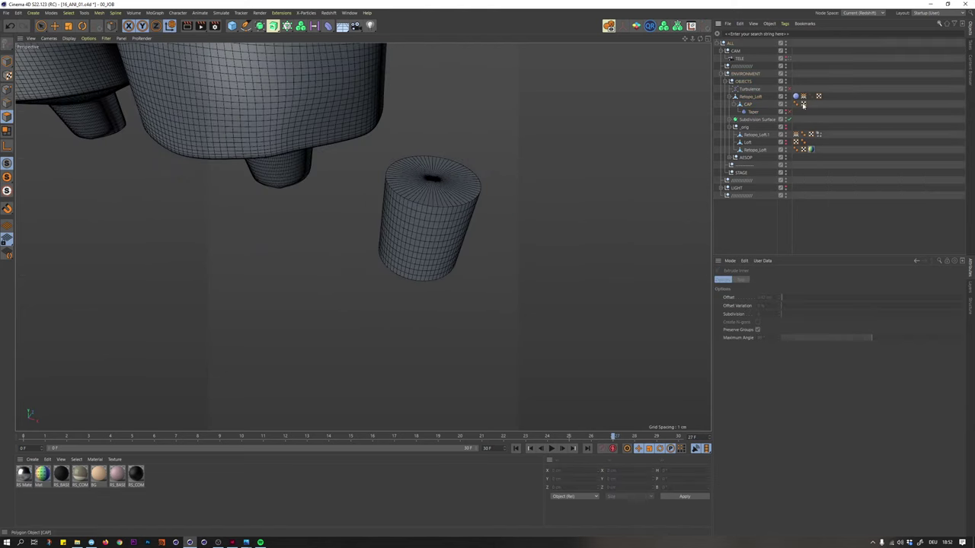
click(747, 105)
key(9)
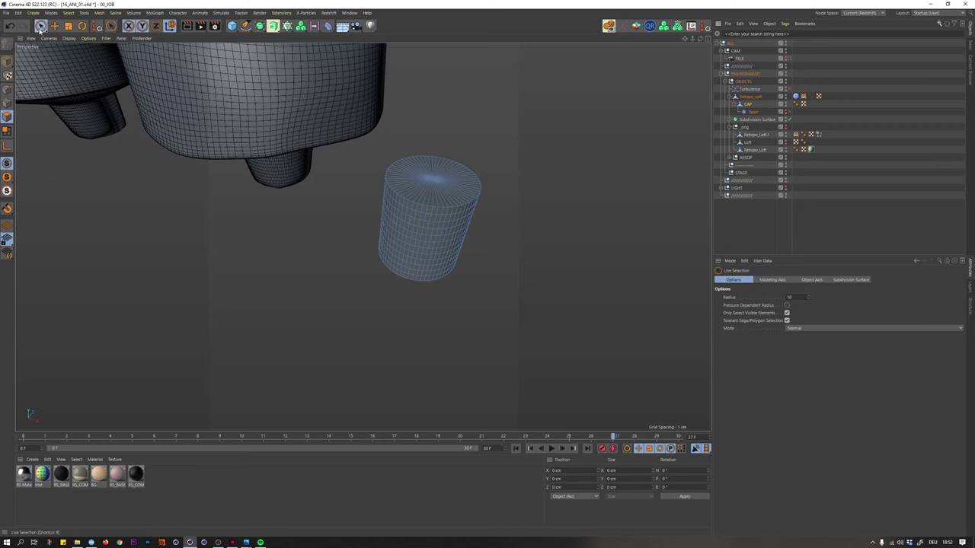
mouse_move(400, 158)
mouse_down()
mouse_move(429, 172)
mouse_move(428, 186)
mouse_move(419, 177)
mouse_up()
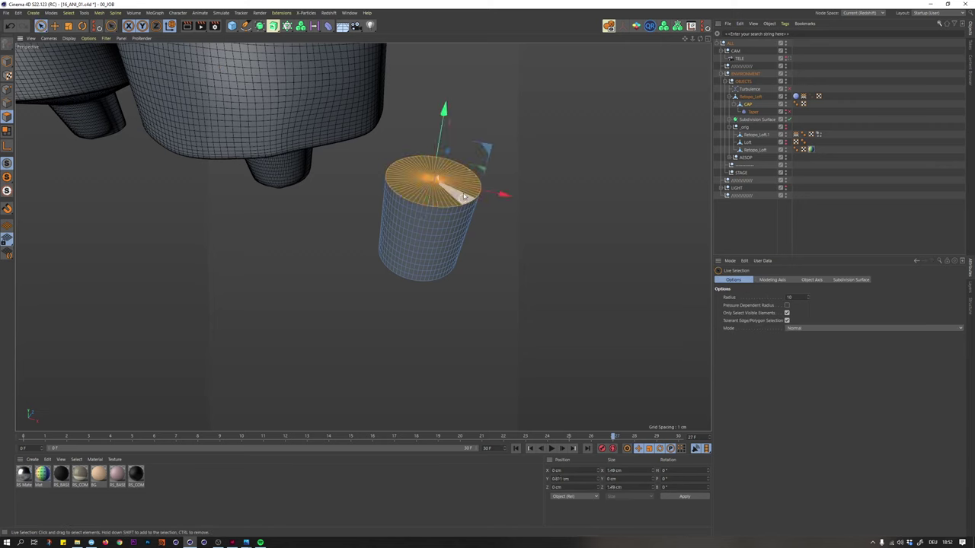
- Inset the cap's selected upper face by about 0.11 cm and extrude it down into the body to hollow the cap
key(m)
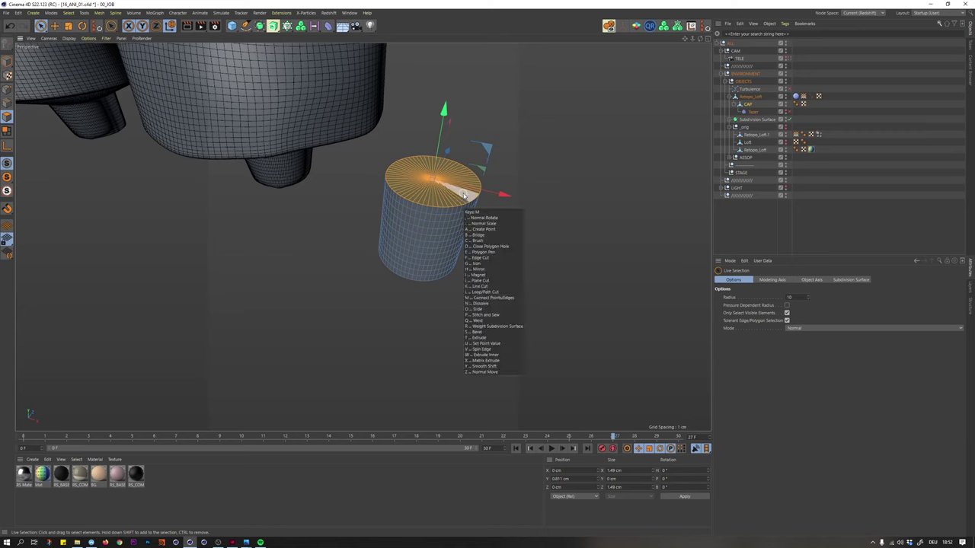
key(w)
drag(511, 254, 507, 253)
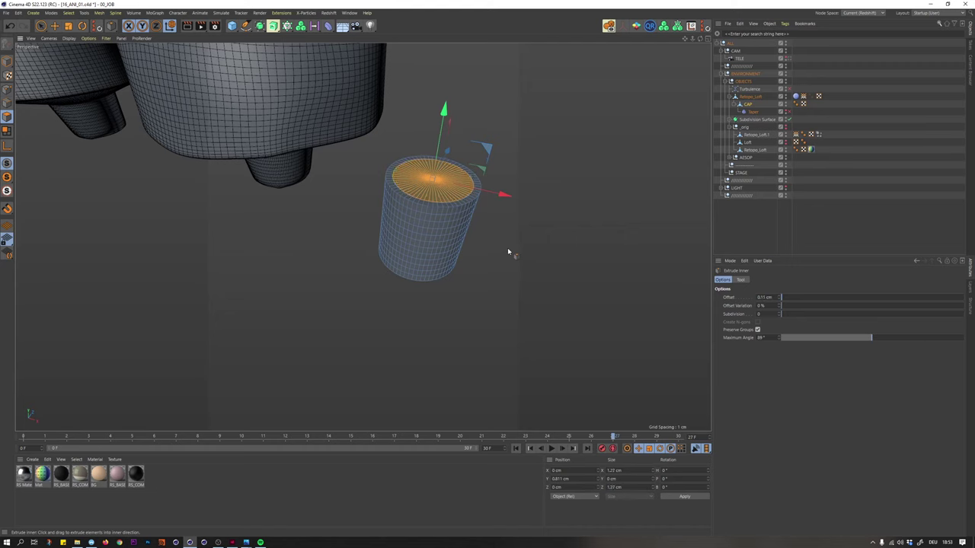
drag(508, 251, 460, 293)
key(d)
alt+drag(433, 213, 437, 172)
- Re-enable the cap's Taper deformer and check the hollowed shape from above
click(747, 105)
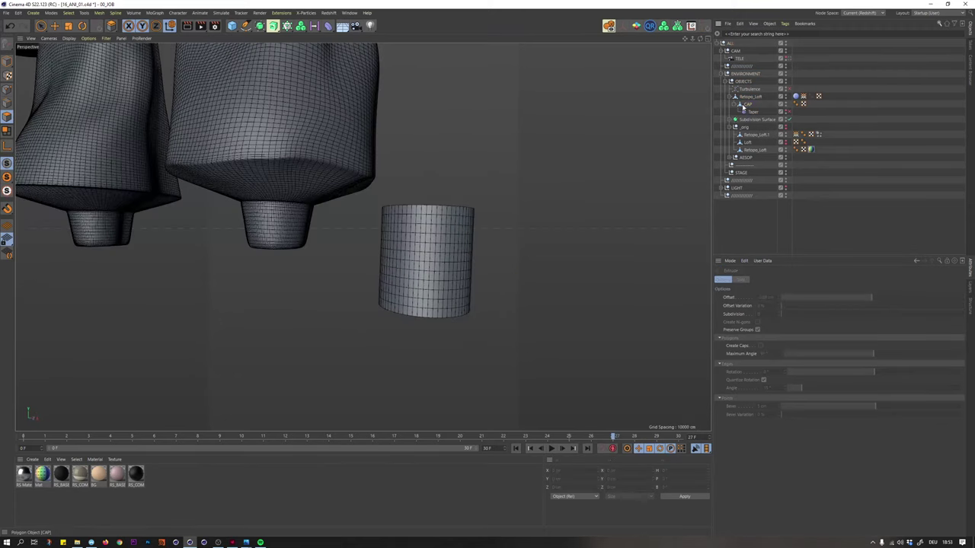
click(787, 112)
click(813, 128)
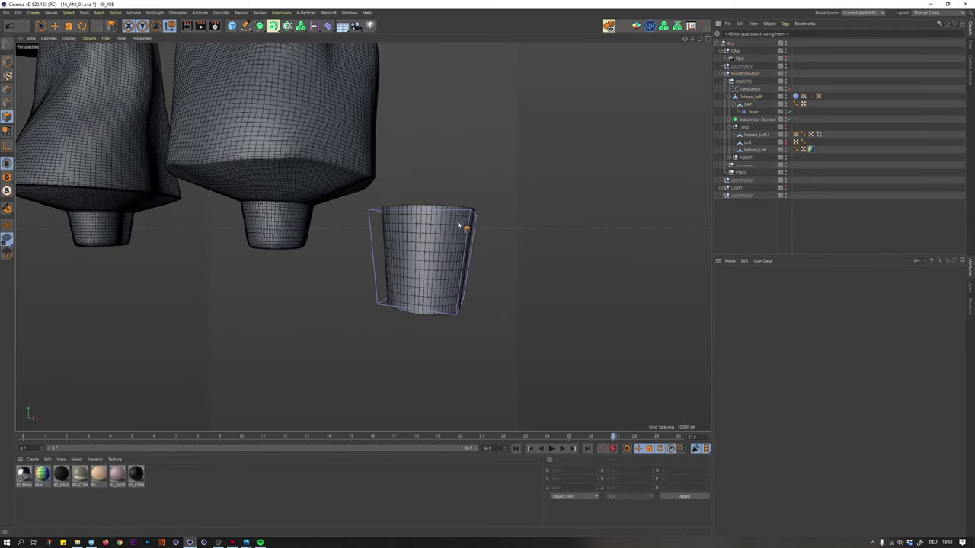
alt+drag(459, 217, 446, 244)
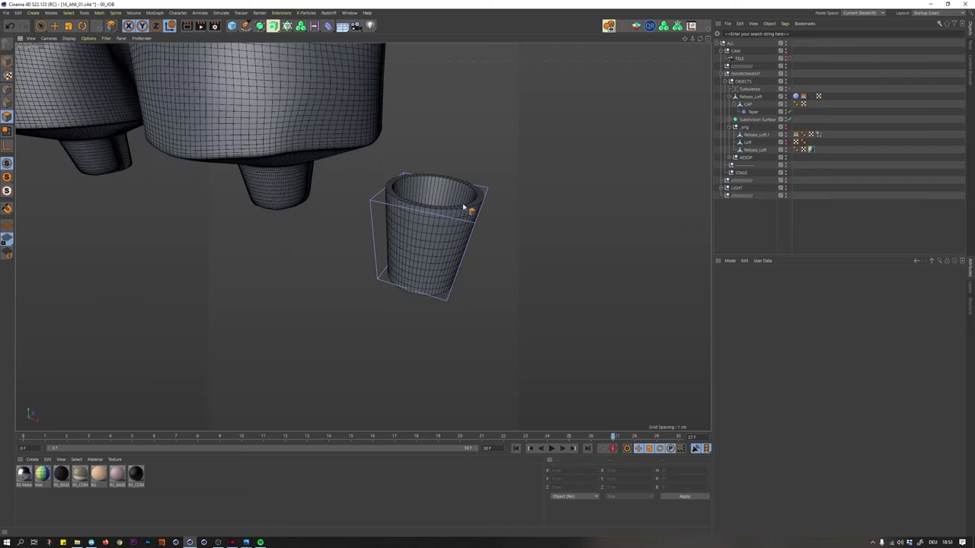
- Add a Bevel deformer as a child of CAP, placed above the Taper deformer
click(747, 105)
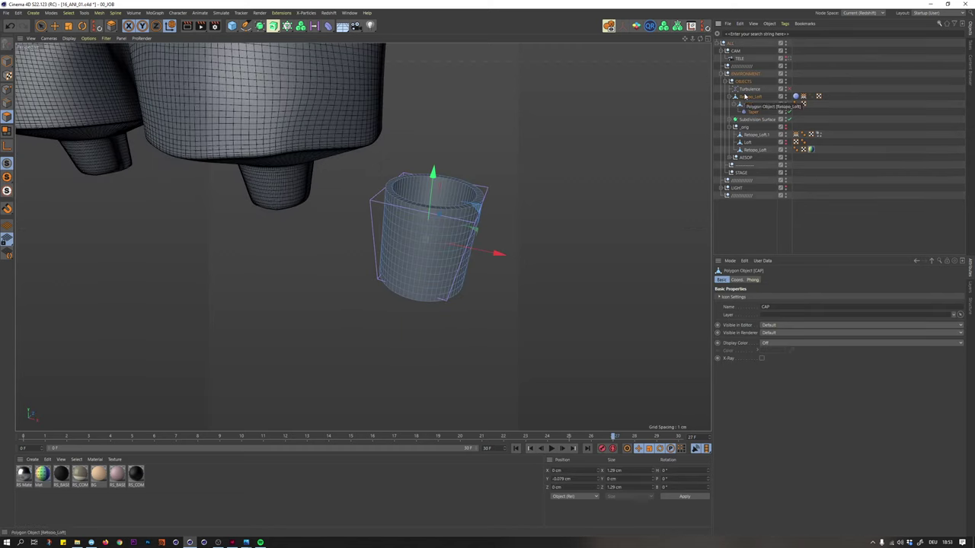
key(shift+c)
text(bev)
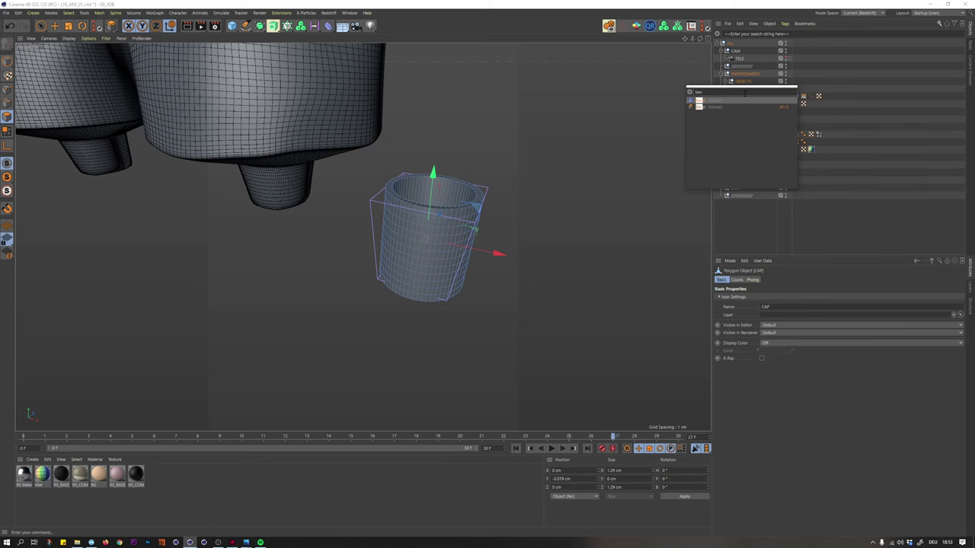
key(Return)
drag(744, 97, 741, 112)
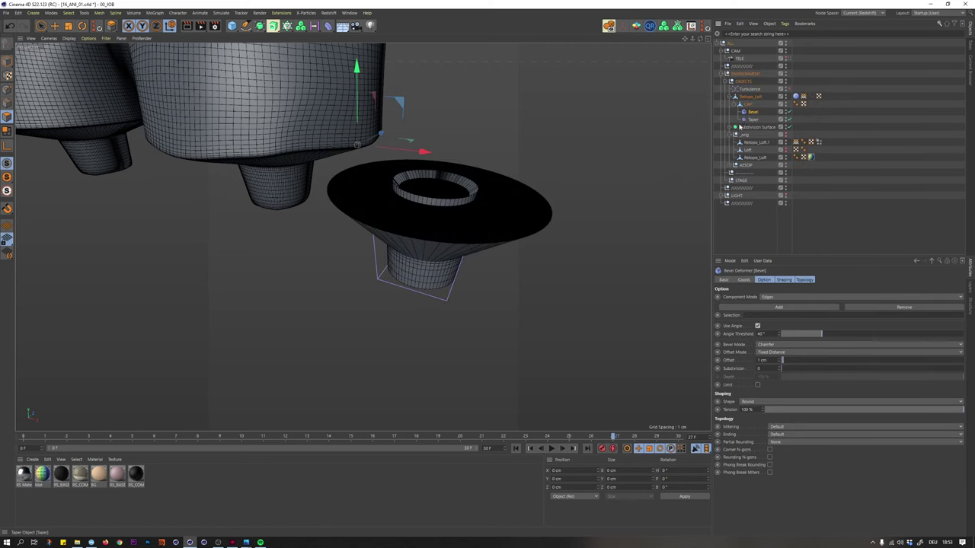
- Set the Bevel deformer's offset to 0.01 cm, raise its subdivision above 1, and inspect the inside edges of the cap
double_click(767, 361)
text(0.1)
key(Tab)
key(BackSpace)
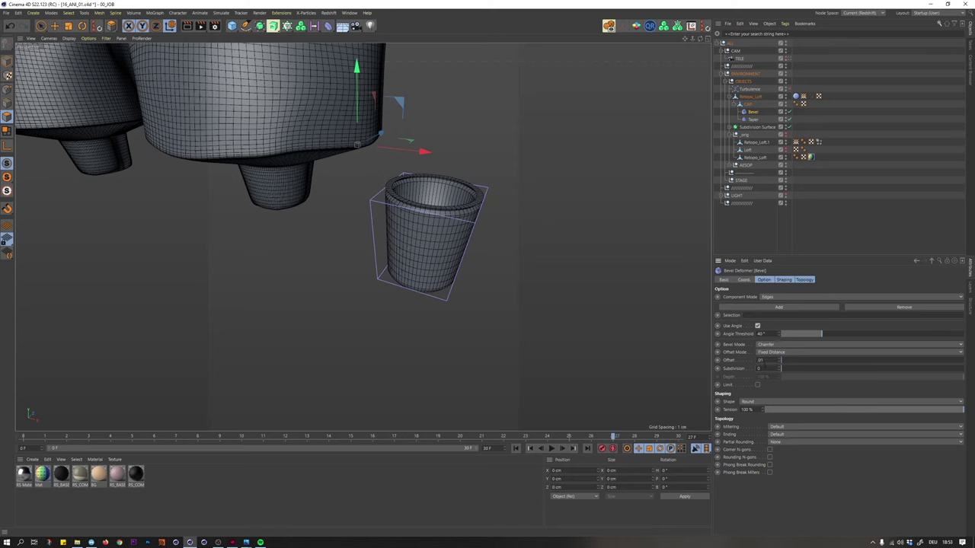
key(Tab)
text(1)
key(Return)
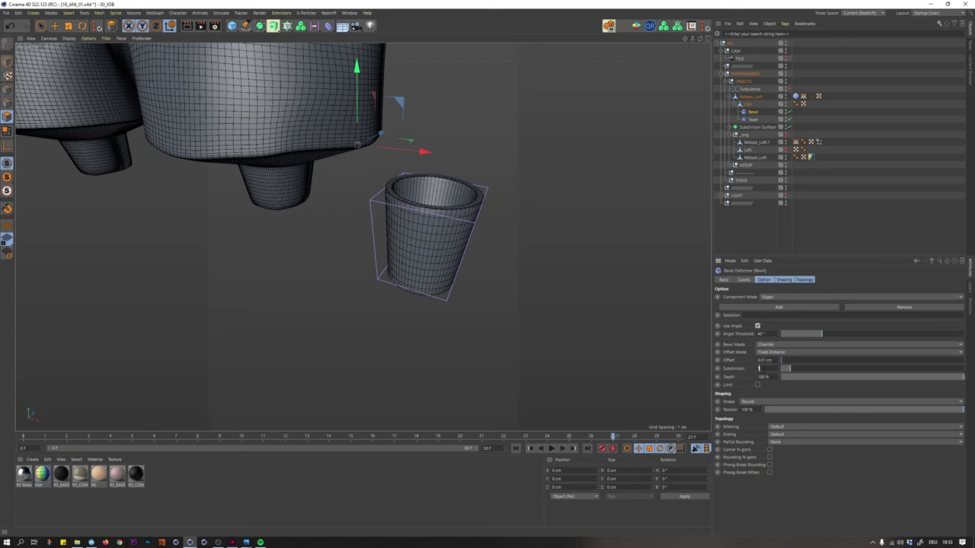
key(Up)
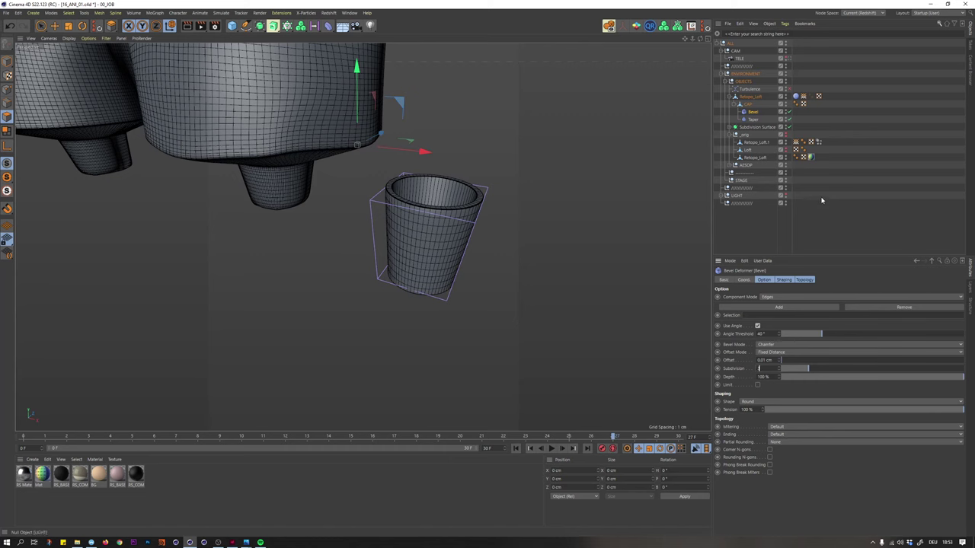
click(821, 200)
alt+right_drag(448, 207, 473, 194)
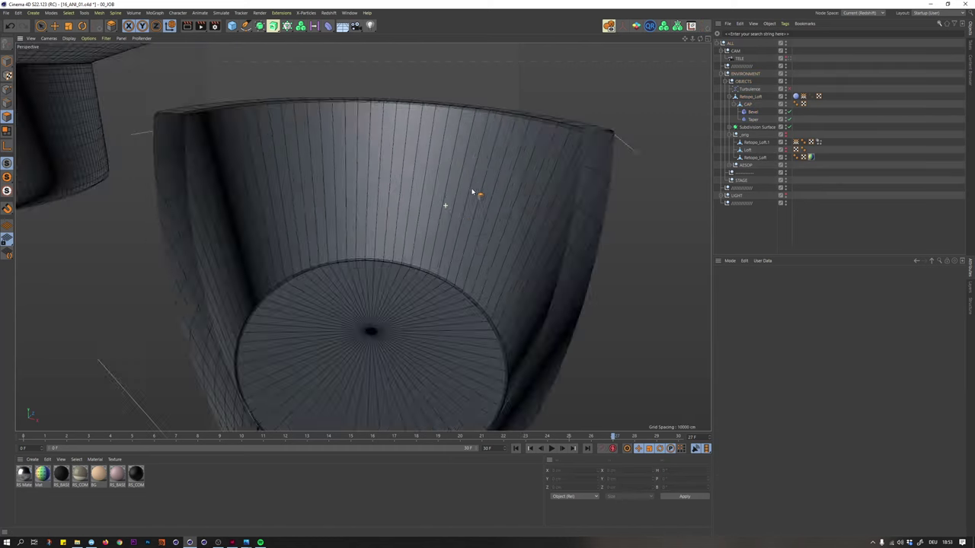
- Move the CAP object sideways along X so it sits under the neck of the crumpled tube
alt+drag(474, 193, 468, 214)
alt+right_drag(459, 225, 444, 237)
scroll(444, 228, down, 6)
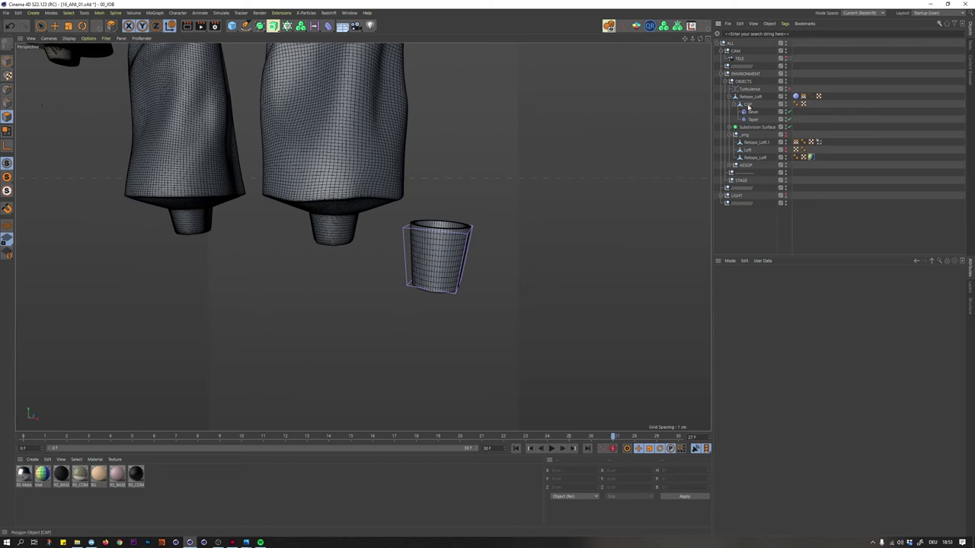
click(748, 105)
drag(512, 264, 402, 258)
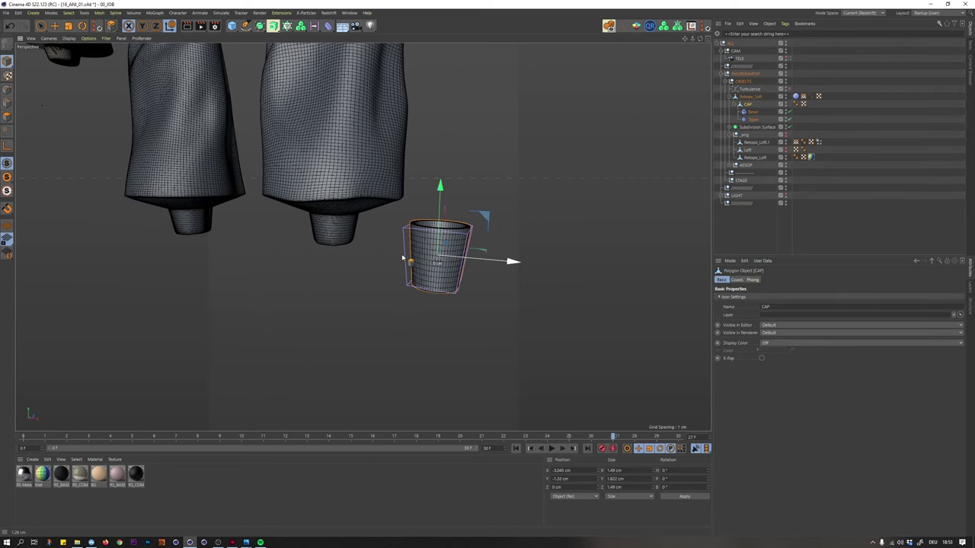
key(o)
- Scale CAP up uniformly to about 1.61 cm wide, then lower it slightly and reduce its height to about 95%
key(t)
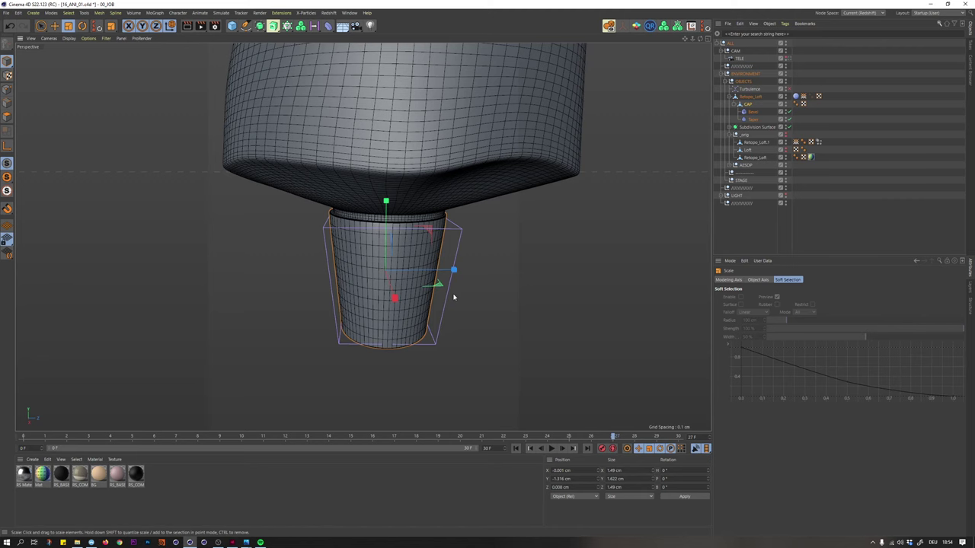
drag(453, 297, 472, 285)
key(9)
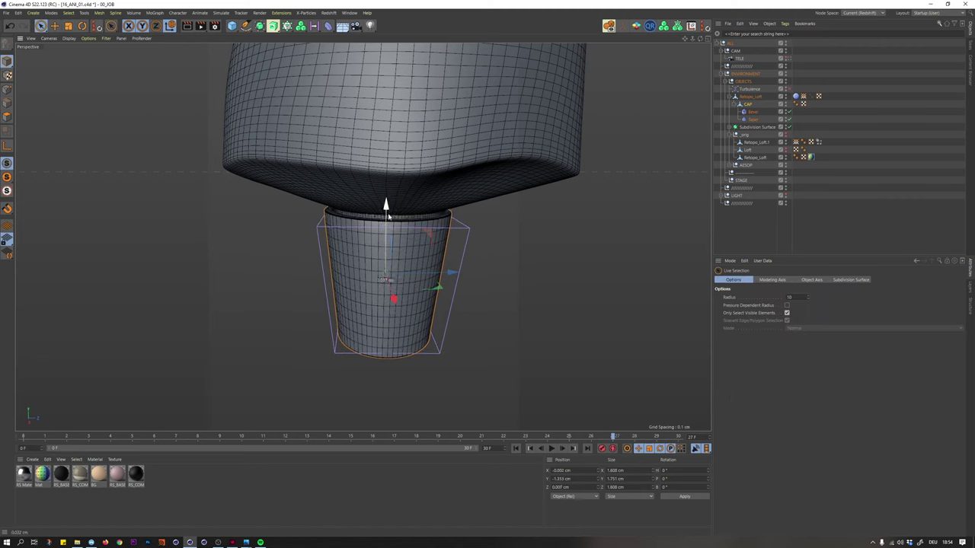
key(t)
drag(386, 207, 386, 216)
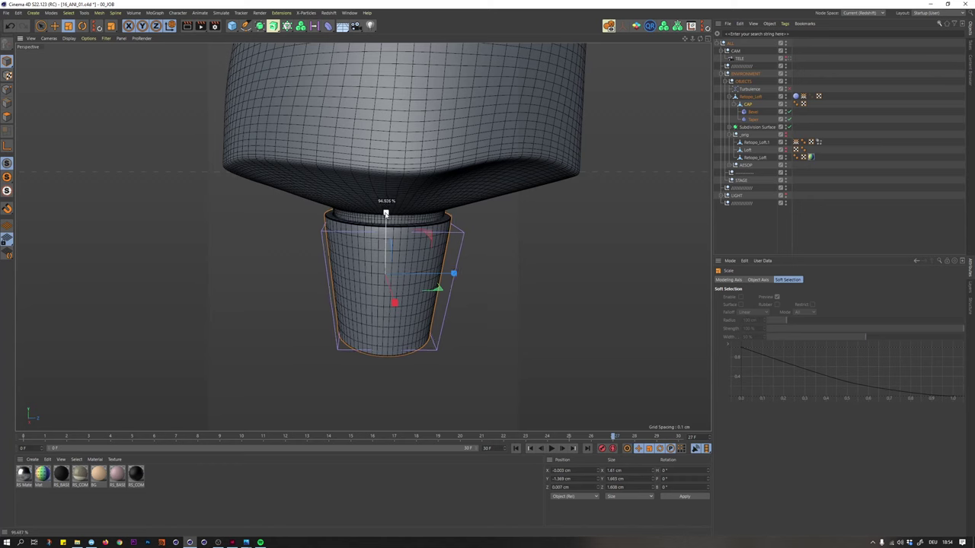
click(836, 209)
- Frame both tubes and switch the viewport to Gouraud shading without wireframe lines
scroll(431, 167, down, 8)
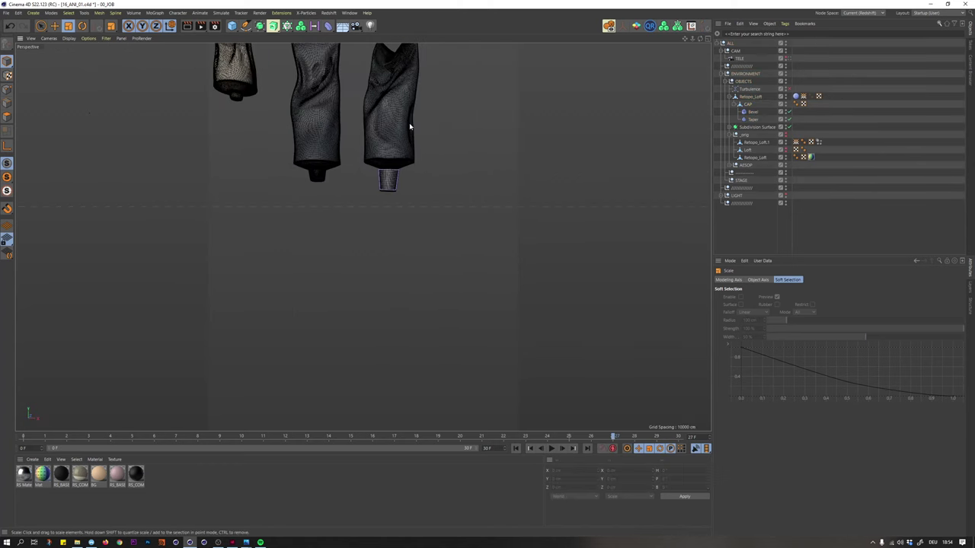
alt+middle_drag(409, 123, 418, 175)
key(n)
key(a)
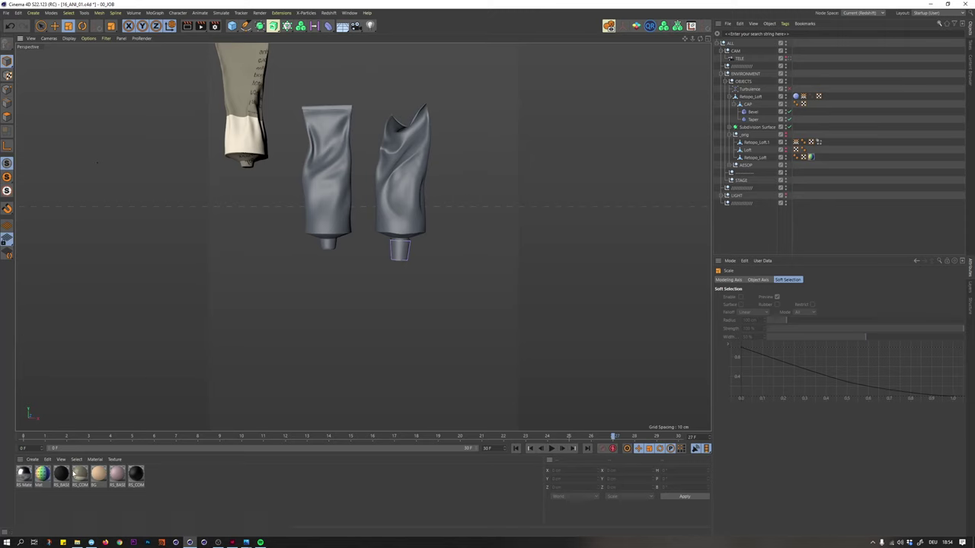
- Apply the Mat checker material to both grey tubes and rotate the Subdivision Surface tube to a heading of -170°
drag(86, 434, 401, 197)
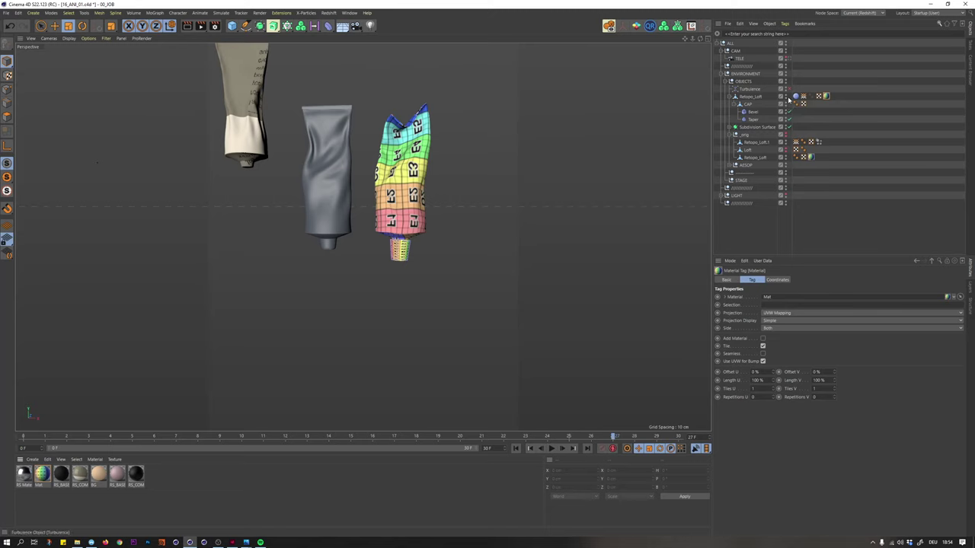
click(750, 98)
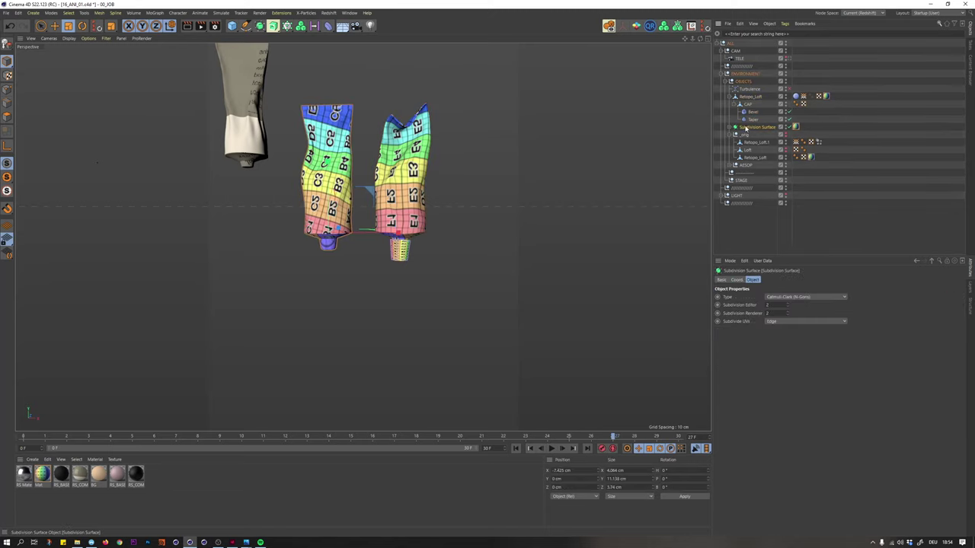
key(r)
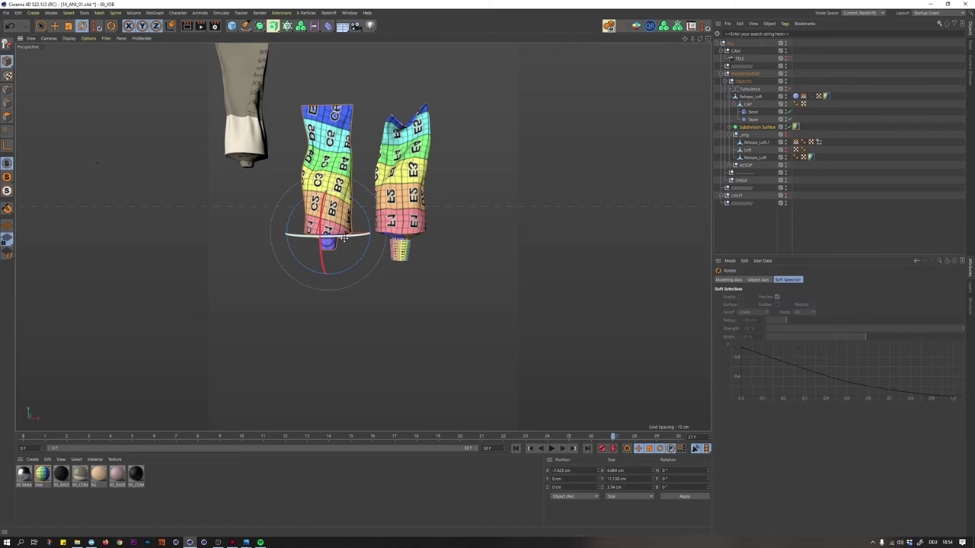
drag(343, 234, 181, 205)
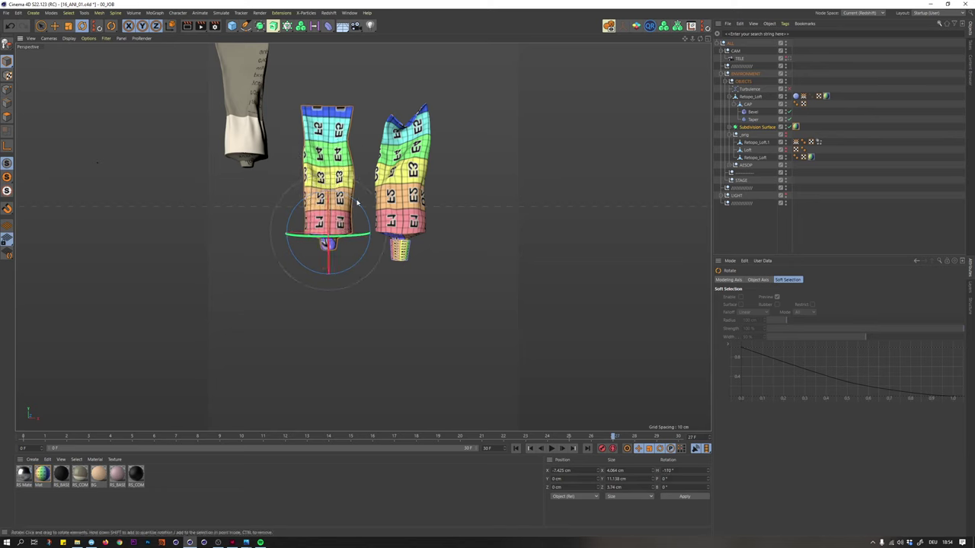
click(862, 161)
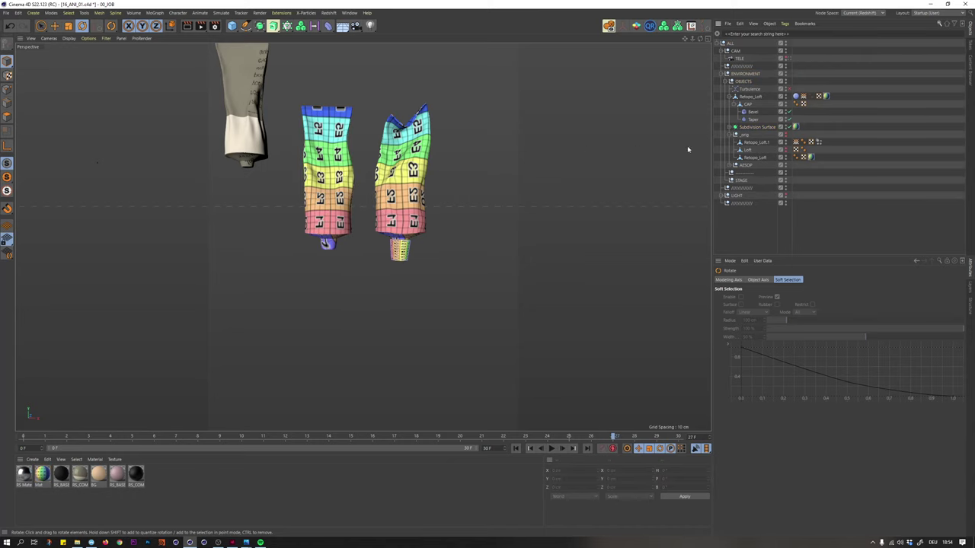
- Select the edge loop around the shoulder of the Retopo_Loft.1 mesh inside the Subdivision Surface
click(734, 96)
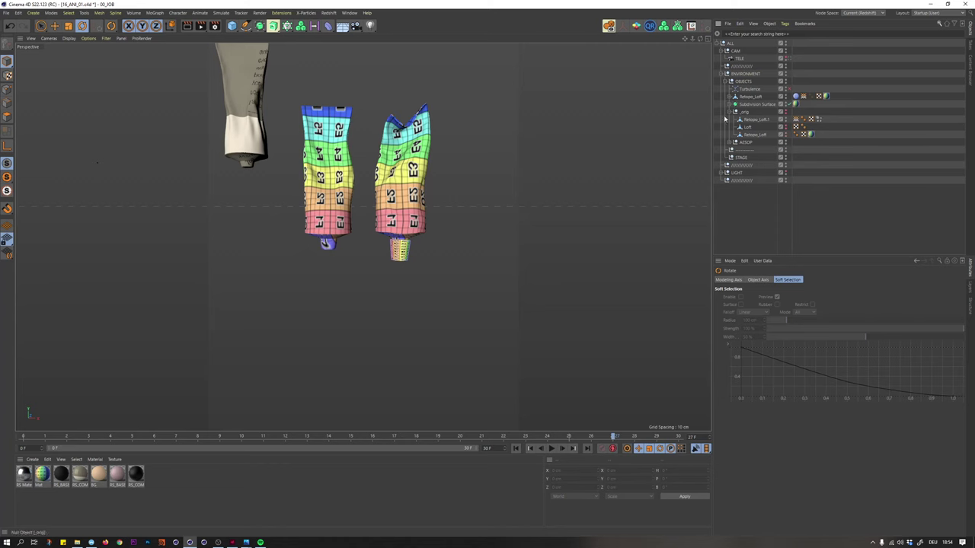
alt+right_drag(321, 232, 351, 242)
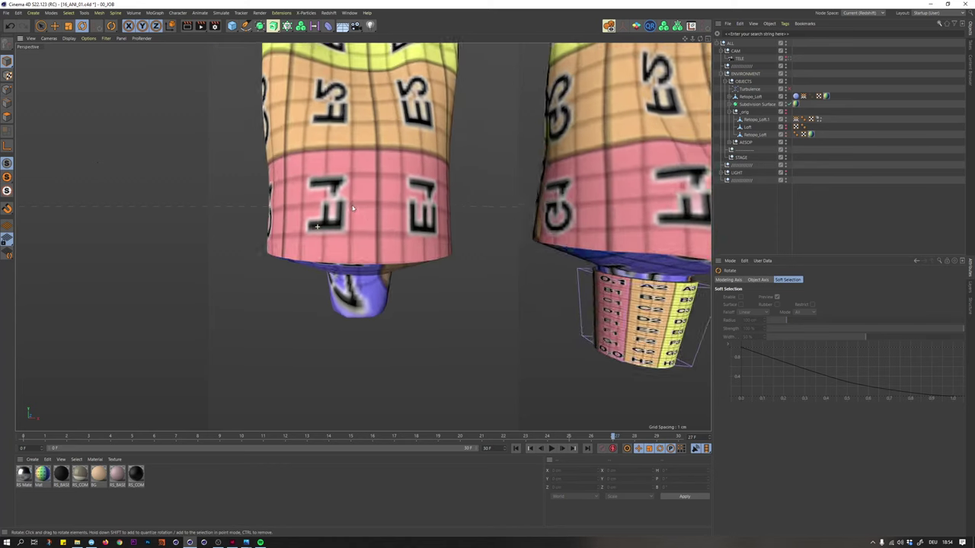
alt+drag(351, 242, 358, 222)
alt+middle_drag(358, 222, 352, 171)
alt+drag(353, 172, 56, 114)
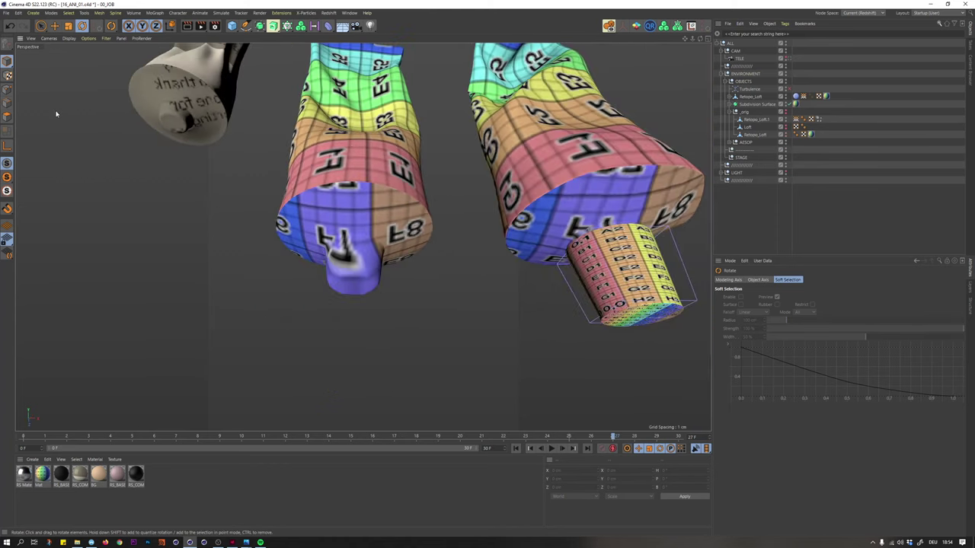
click(335, 178)
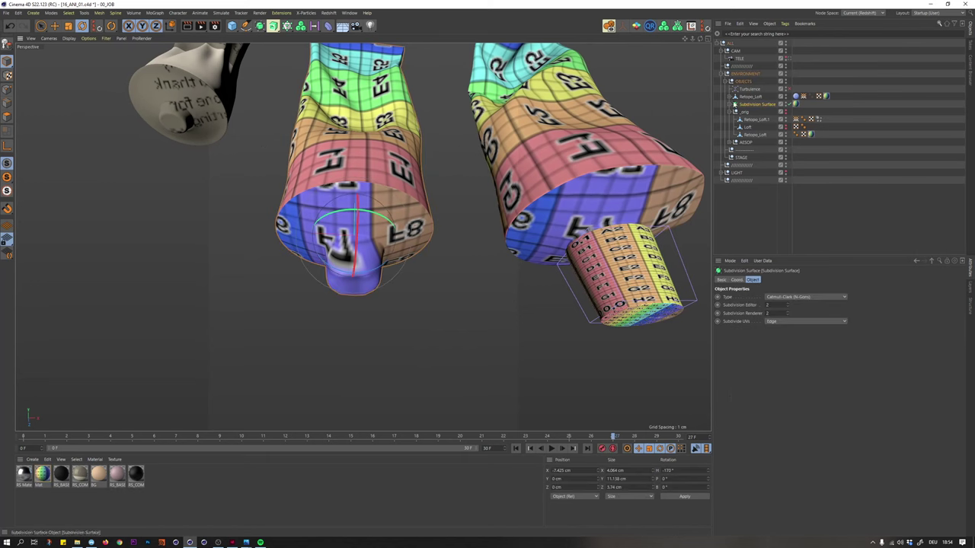
click(729, 105)
click(756, 112)
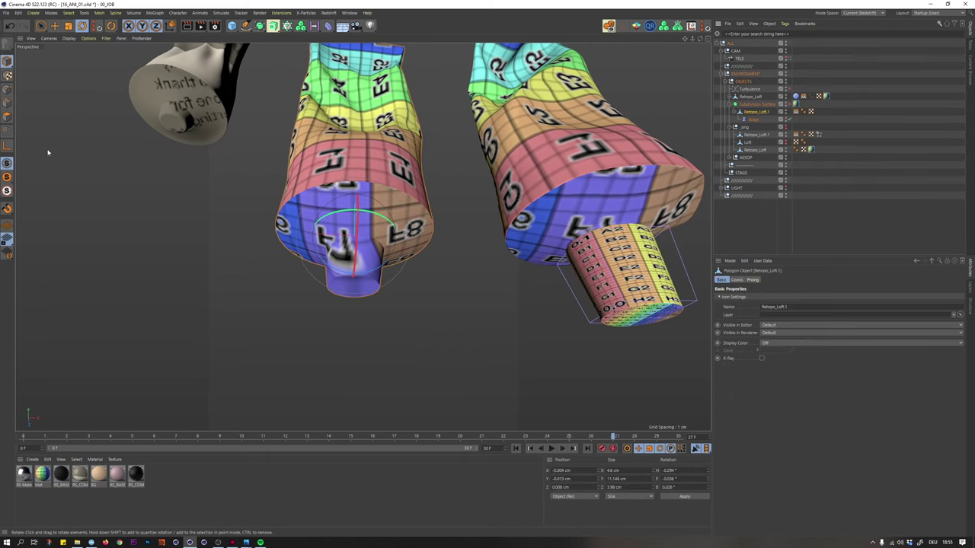
click(6, 103)
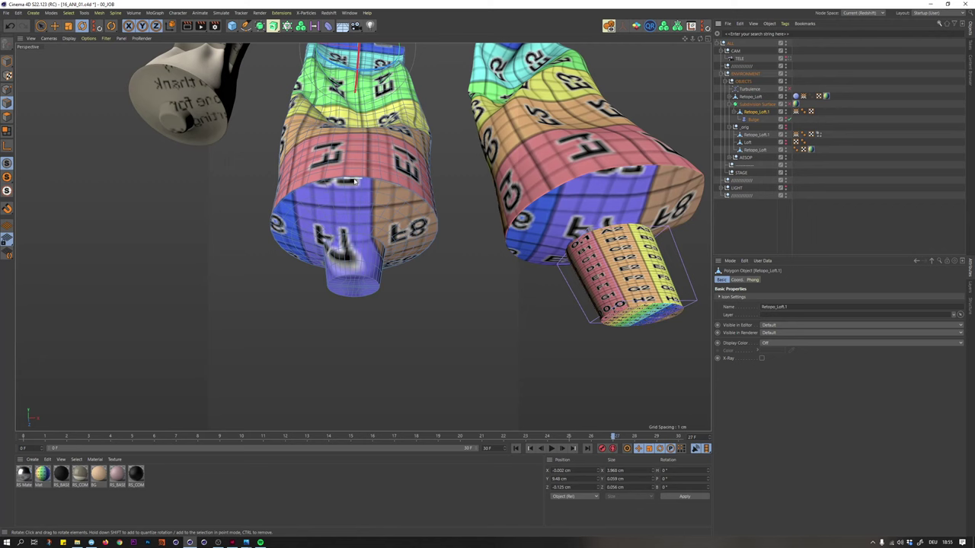
key(u)
key(l)
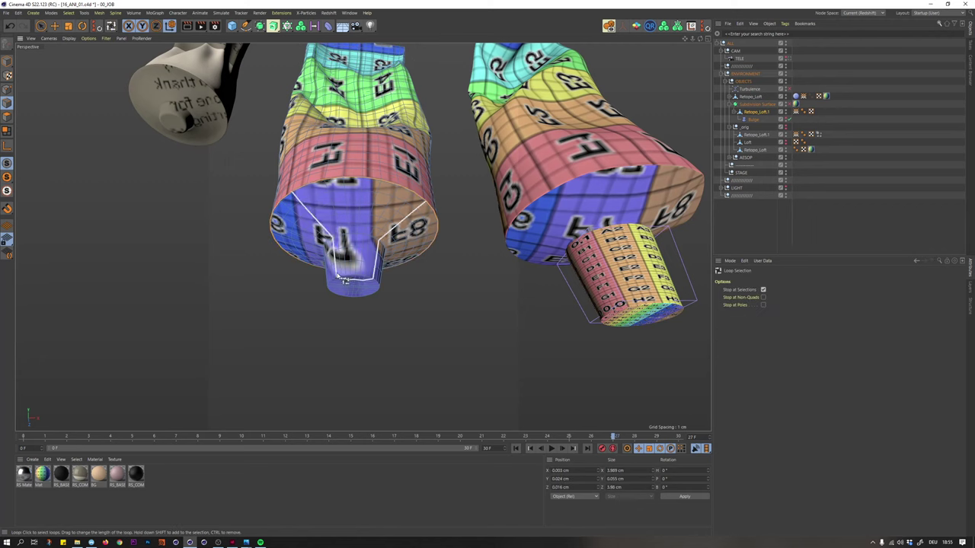
- Use Fill Selection to select the shoulder and neck polygons enclosed by that edge loop
key(u)
key(f)
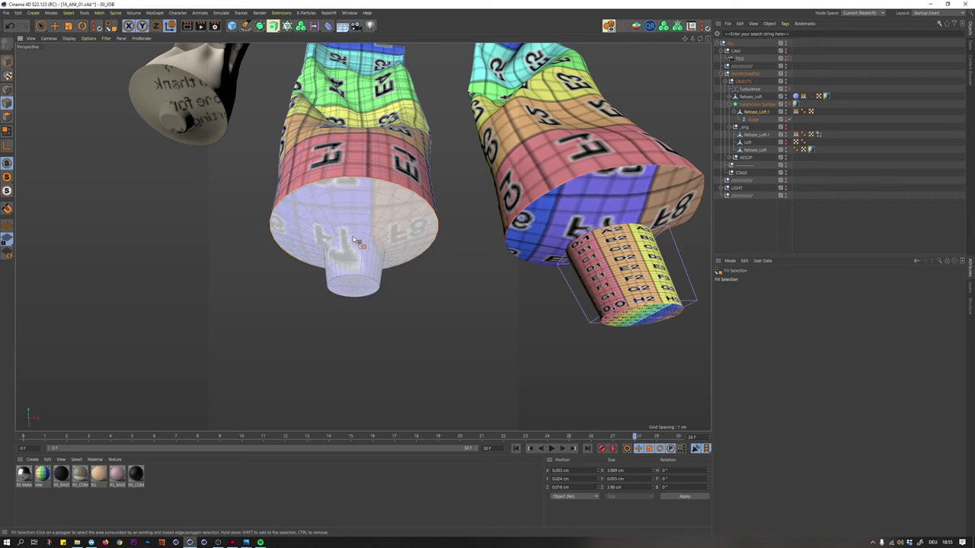
click(354, 234)
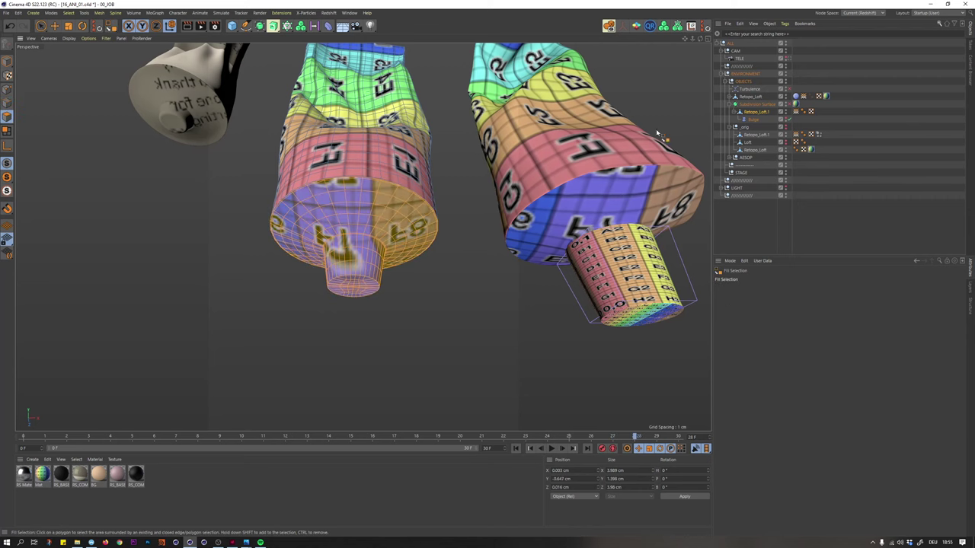
click(319, 218)
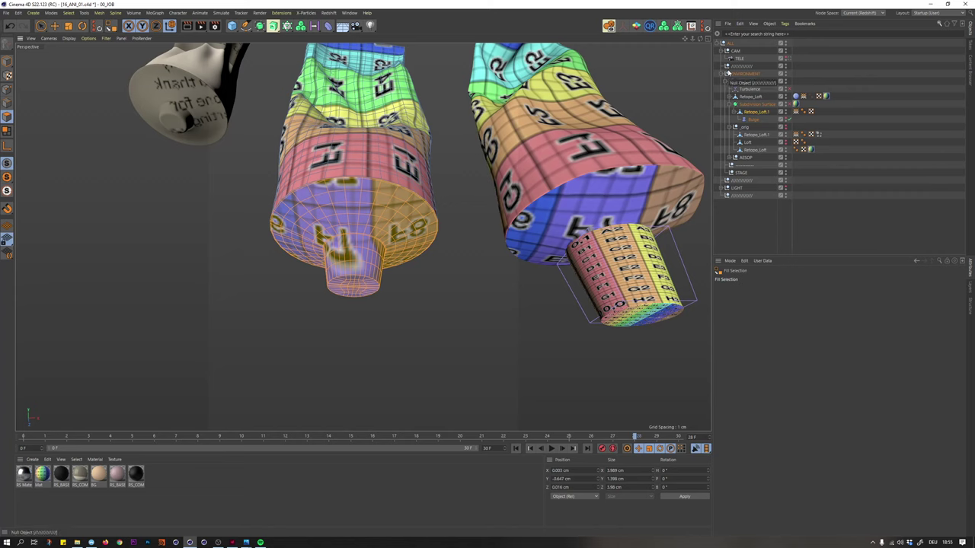
- Store the selected Retopo_Loft.1 polygons in a polygon selection tag with Set Selection and name it "ALL"
key(shift+c)
text(set)
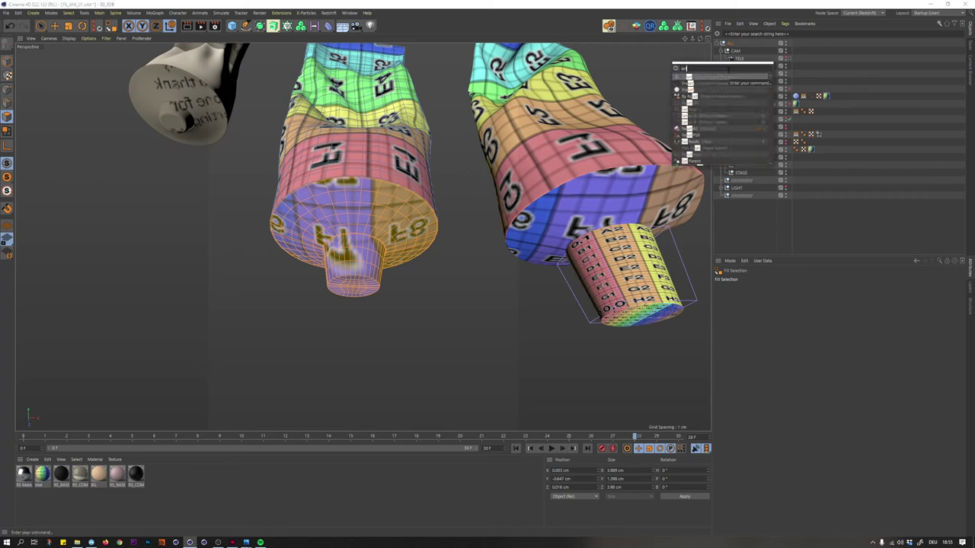
text( selc)
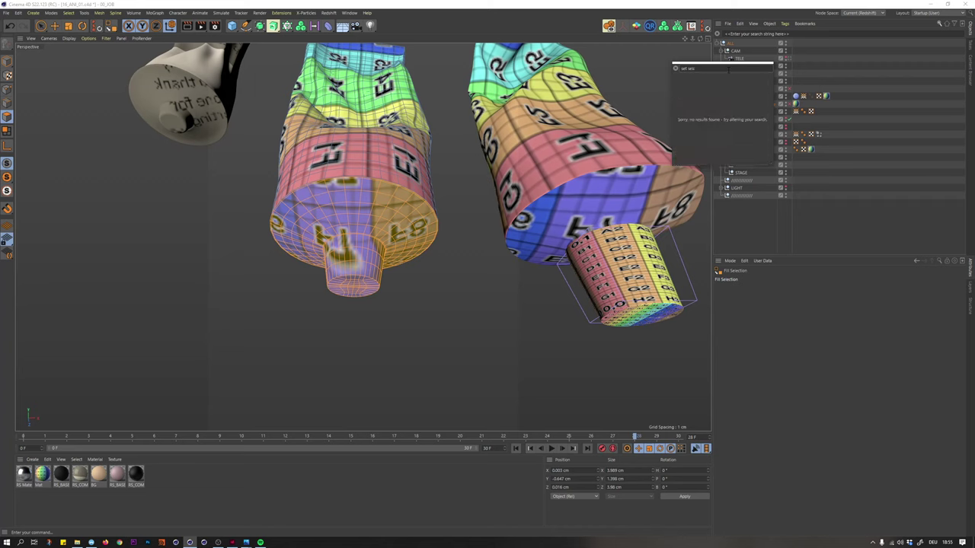
key(BackSpace)
key(Down)
key(Return)
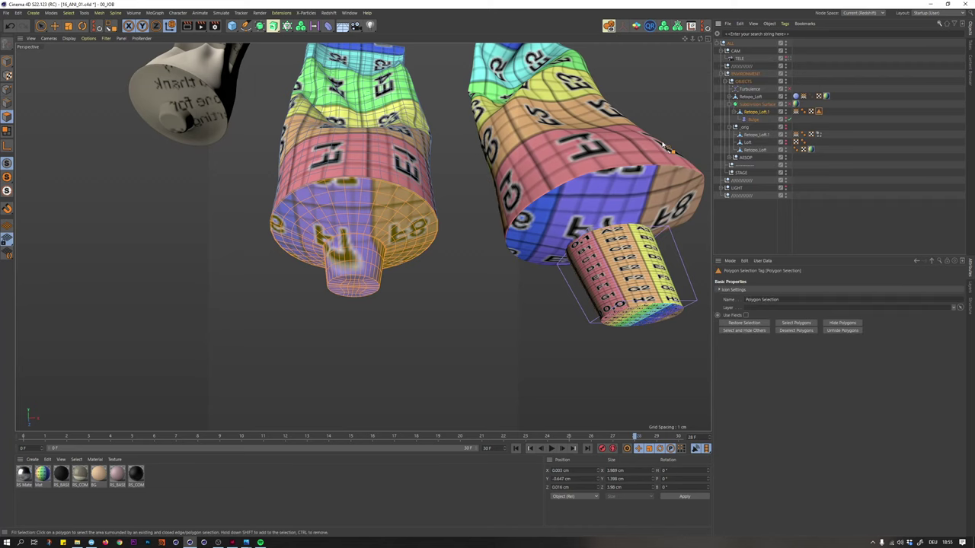
double_click(776, 299)
text(ALL)
- Loop-select the shoulder edge of the crumpled Retopo_Loft tube and fill-select the shoulder and neck polygons inside it
click(731, 98)
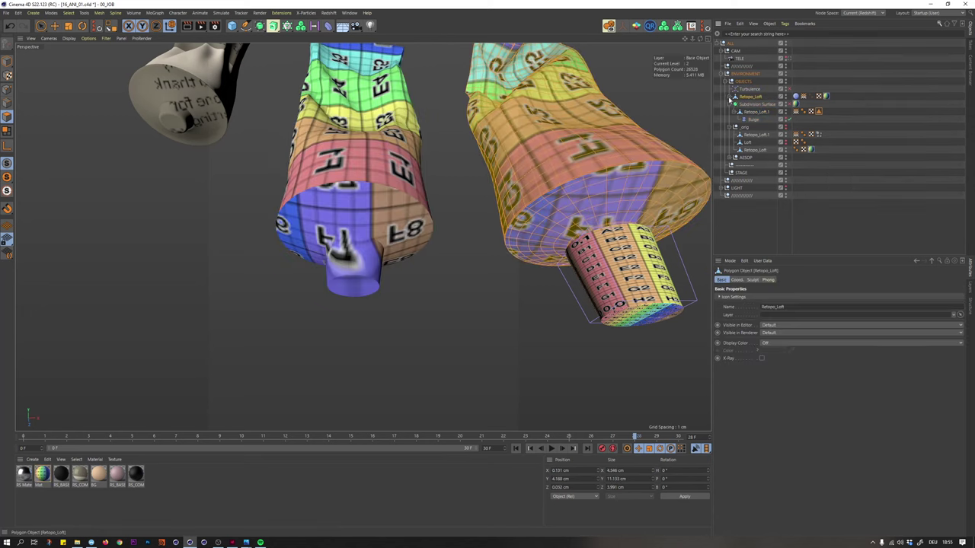
click(730, 98)
click(739, 104)
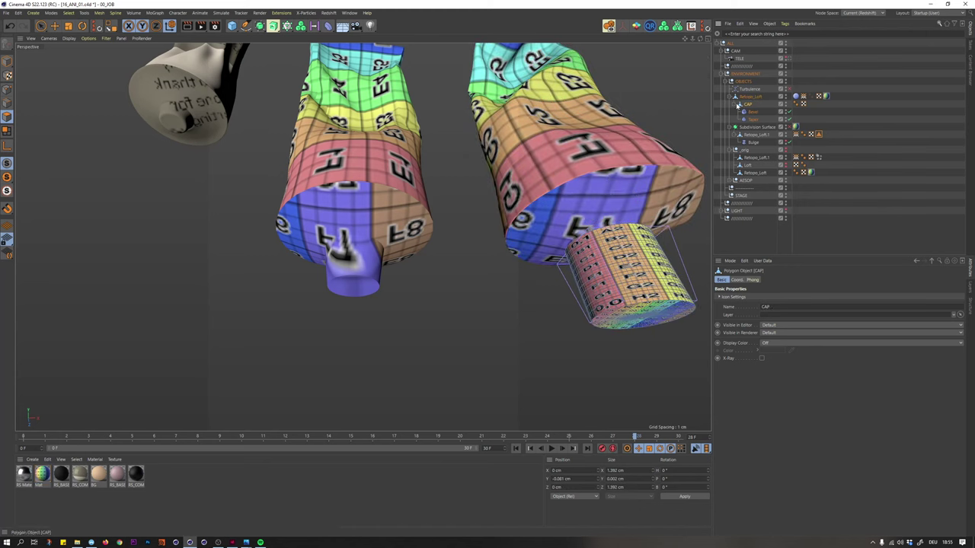
click(743, 98)
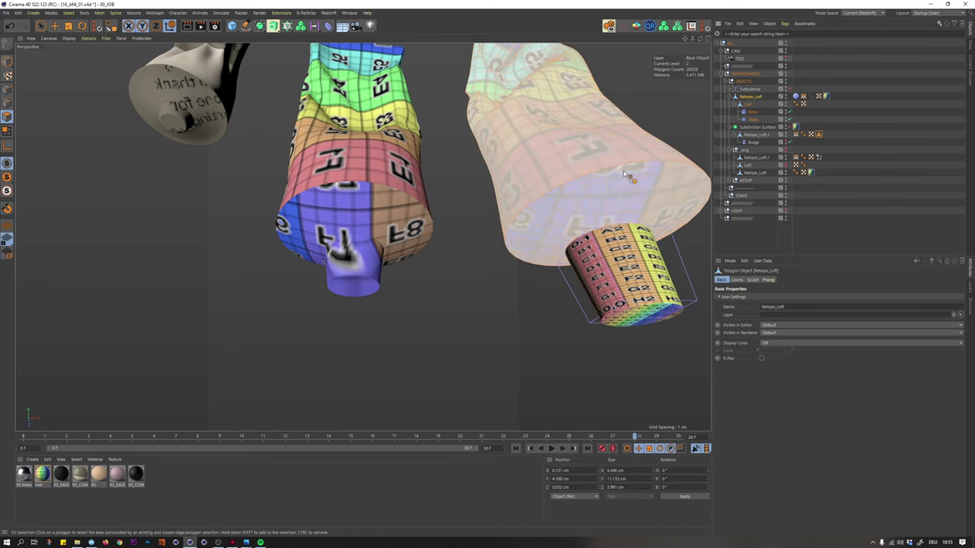
key(u)
key(l)
key(u)
key(f)
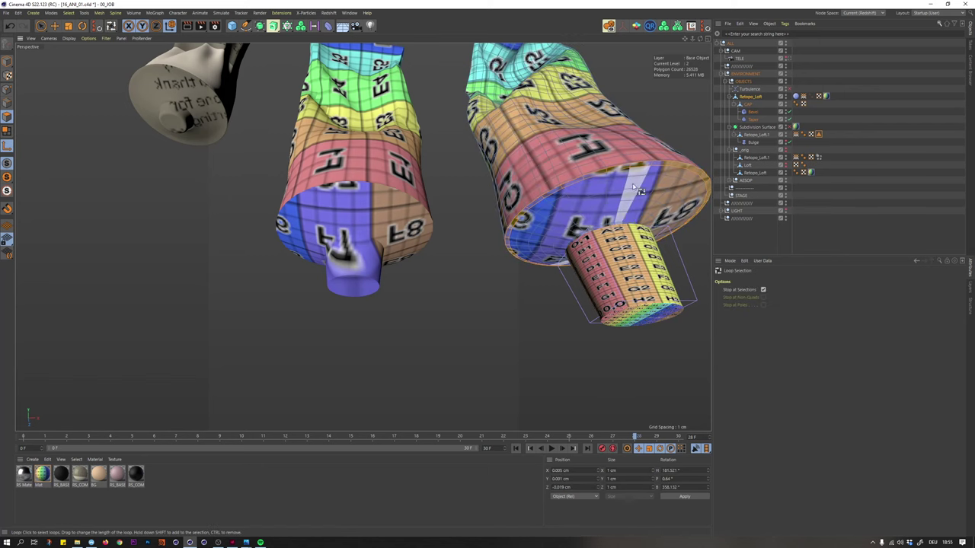
click(617, 242)
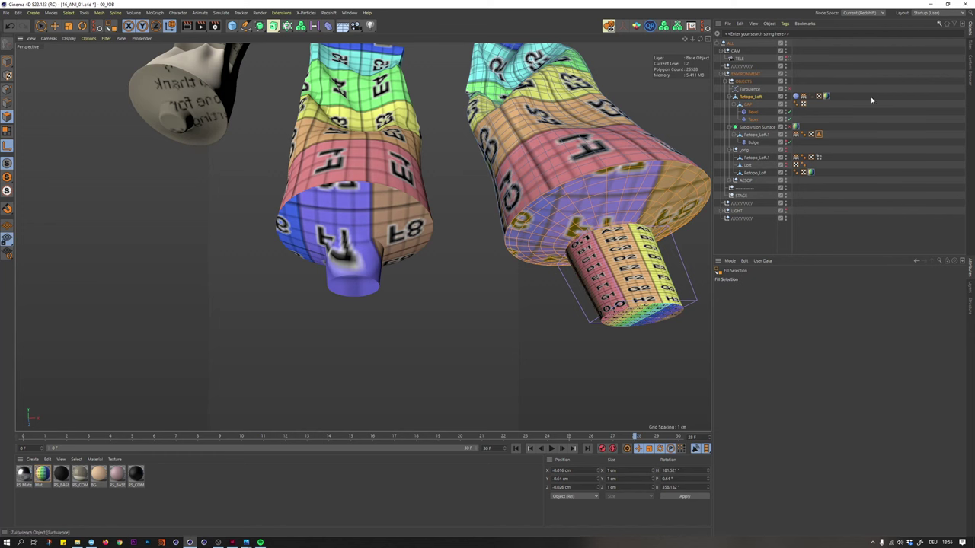
- Store the crumpled tube's selected polygons in a polygon selection tag and name it "Au"
click(750, 98)
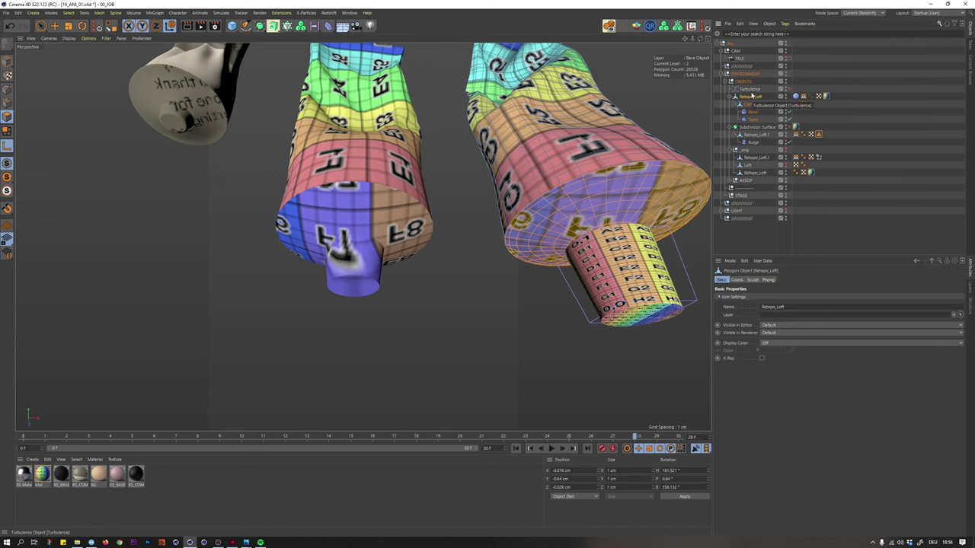
key(shift+c)
text(set)
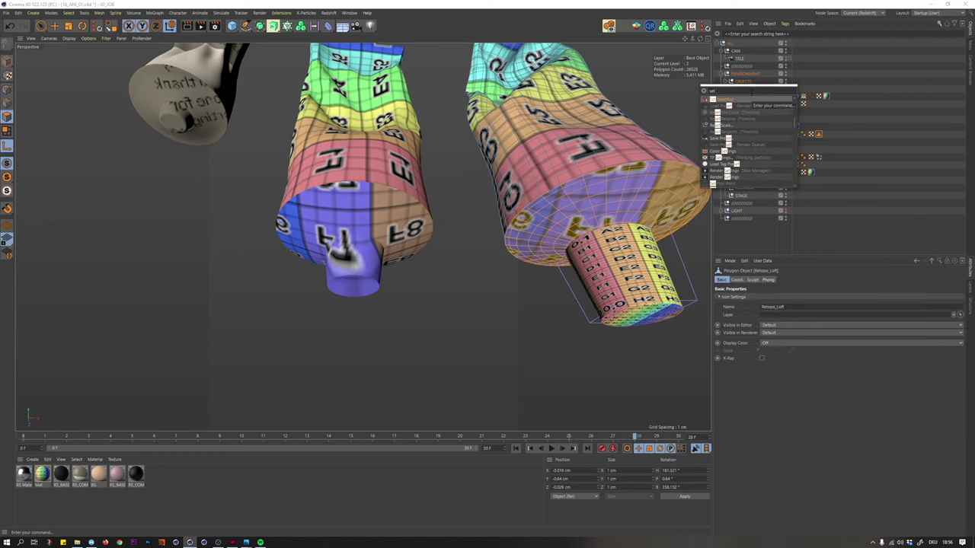
key(Return)
drag(779, 299, 727, 290)
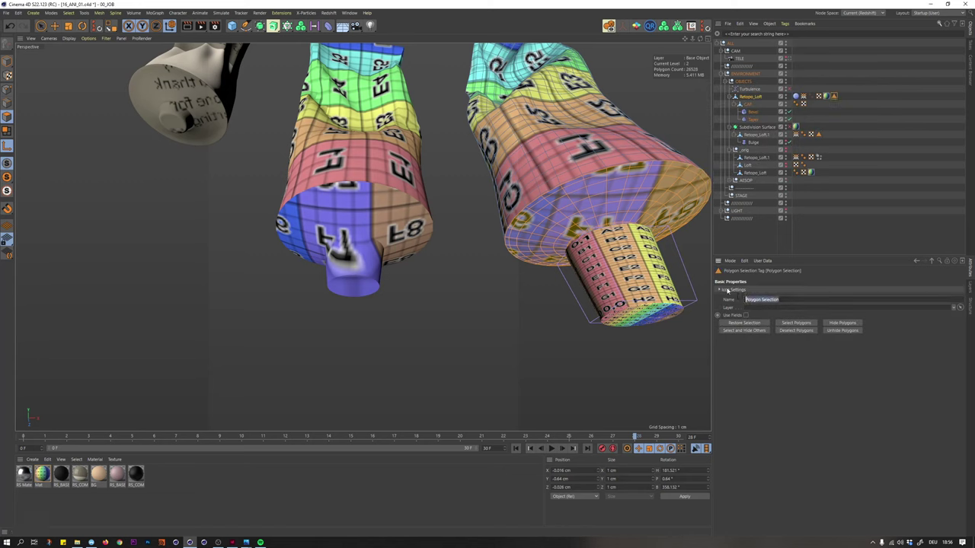
text(Au)
click(866, 159)
alt+drag(539, 140, 560, 160)
alt+right_drag(560, 130, 538, 143)
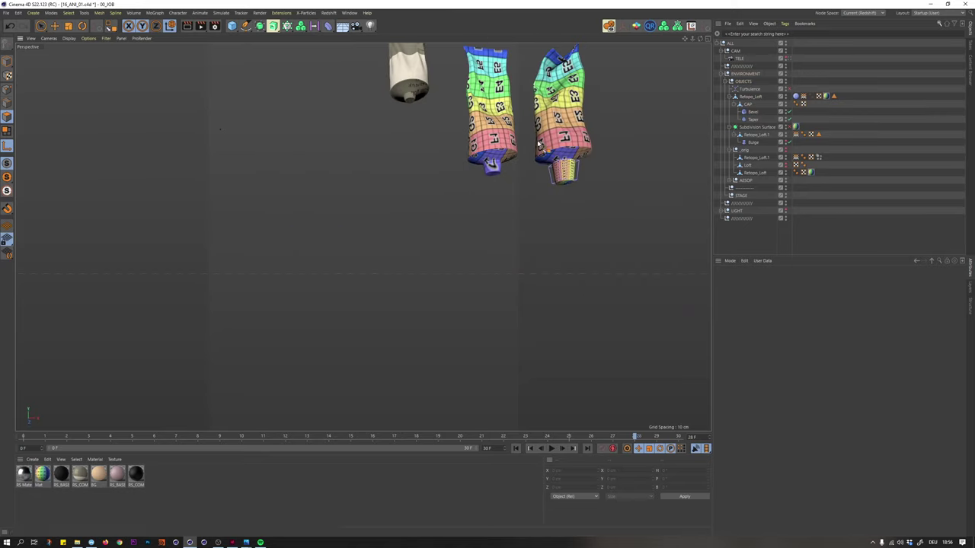
scroll(538, 145, up, 3)
scroll(455, 204, up, 2)
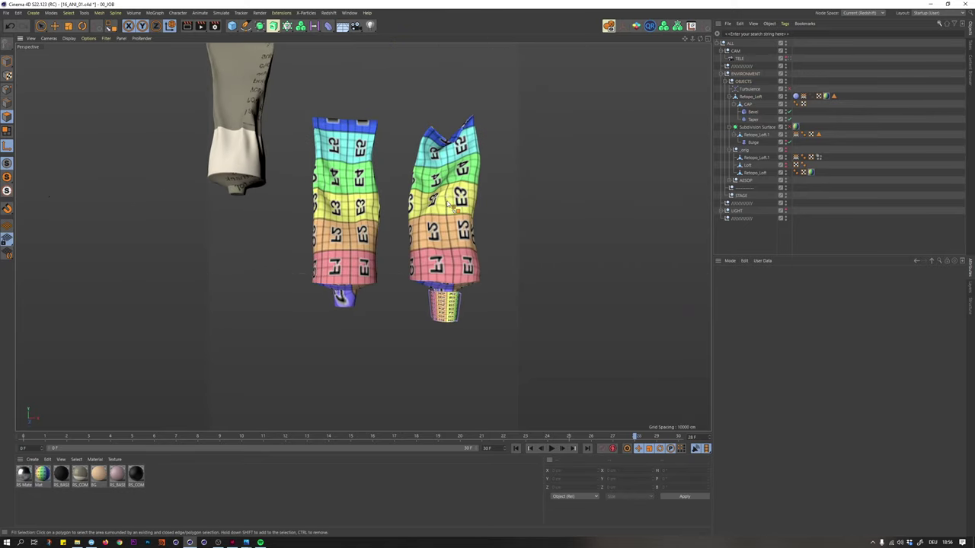
scroll(456, 204, up, 1)
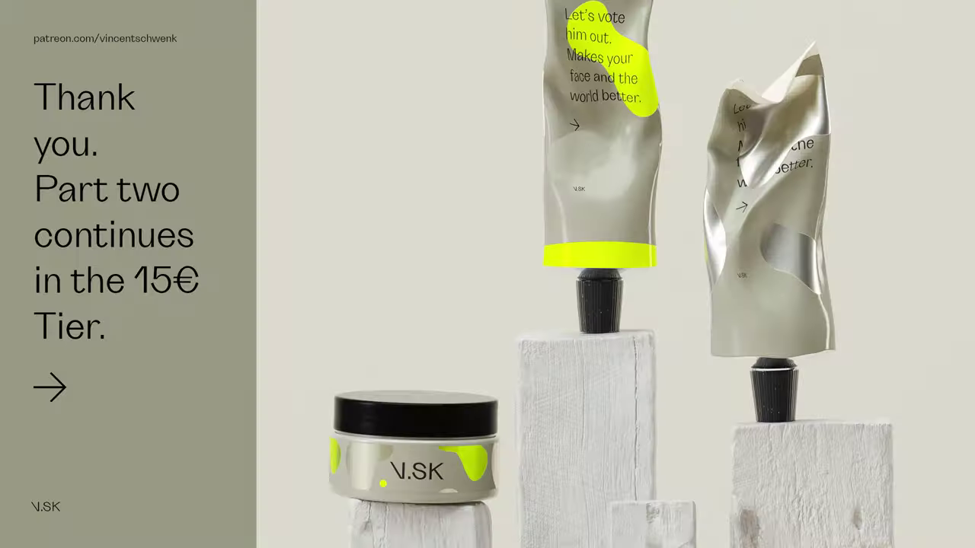